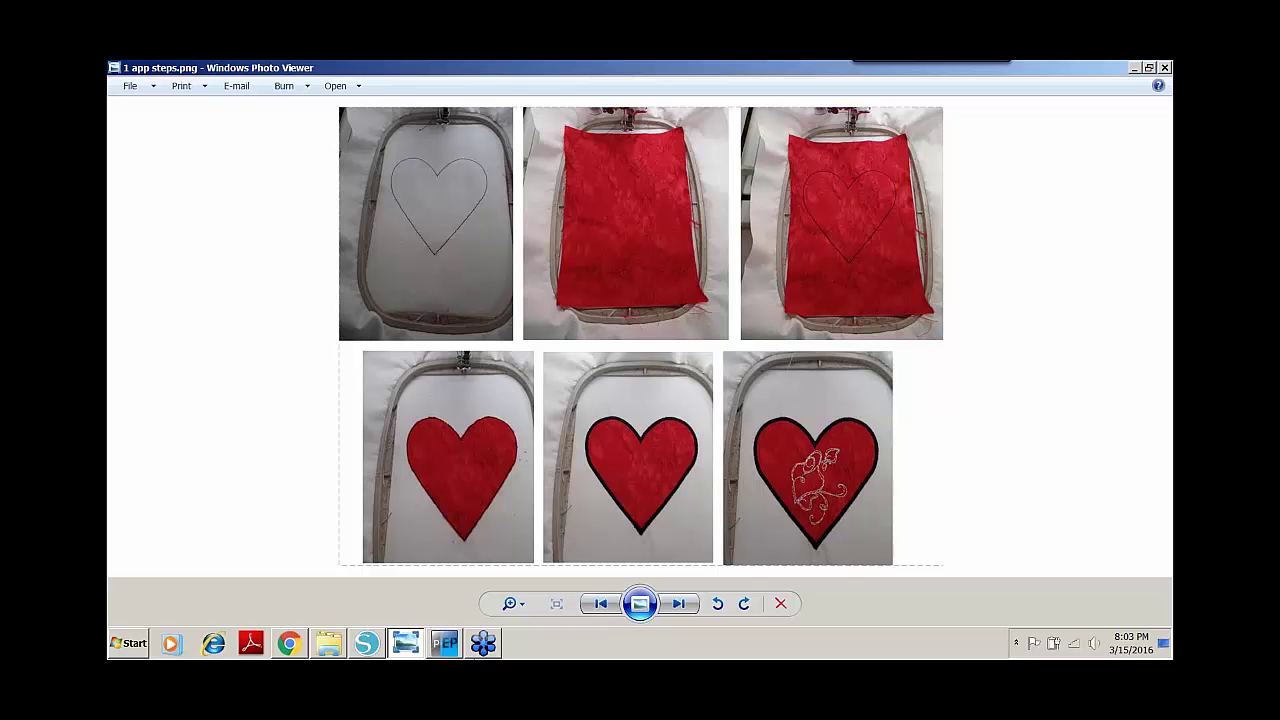
Switch to Perfect Embroidery Pro and insert the Butterfly01 shape from the applique shapes catalog
{"action": "left_click", "coordinate": [443, 648]}
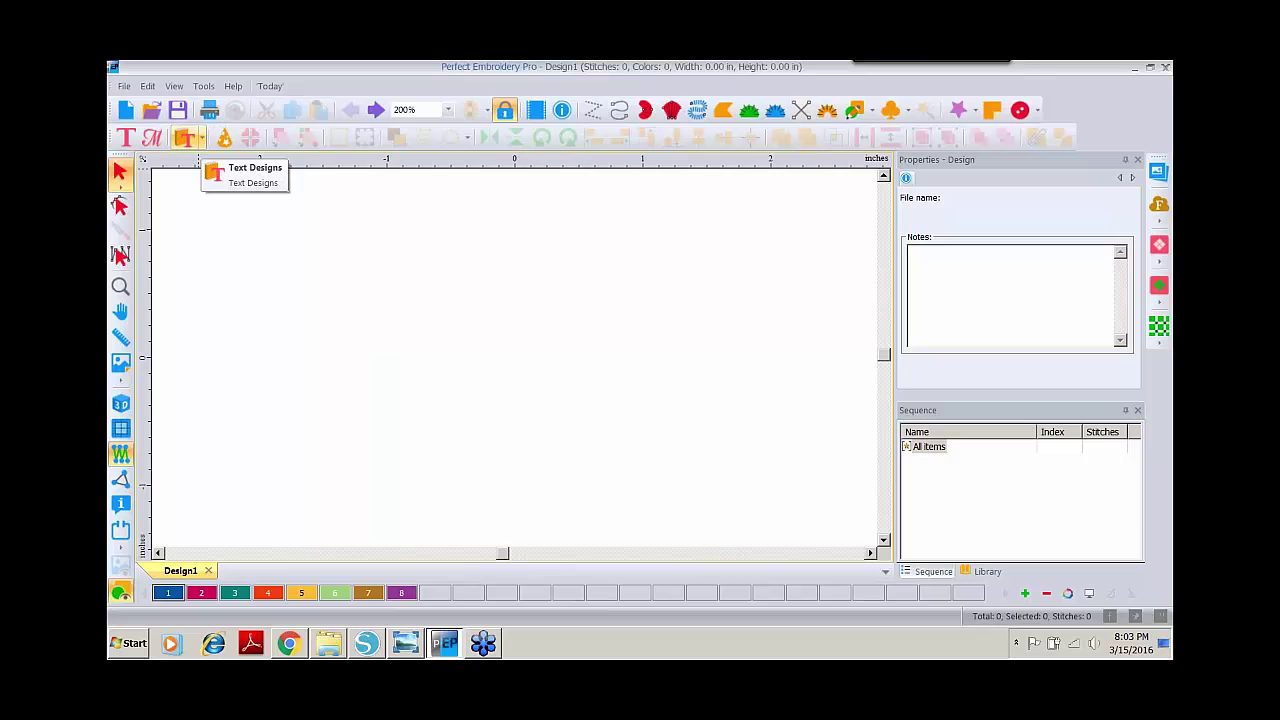
{"action": "left_click", "coordinate": [201, 138]}
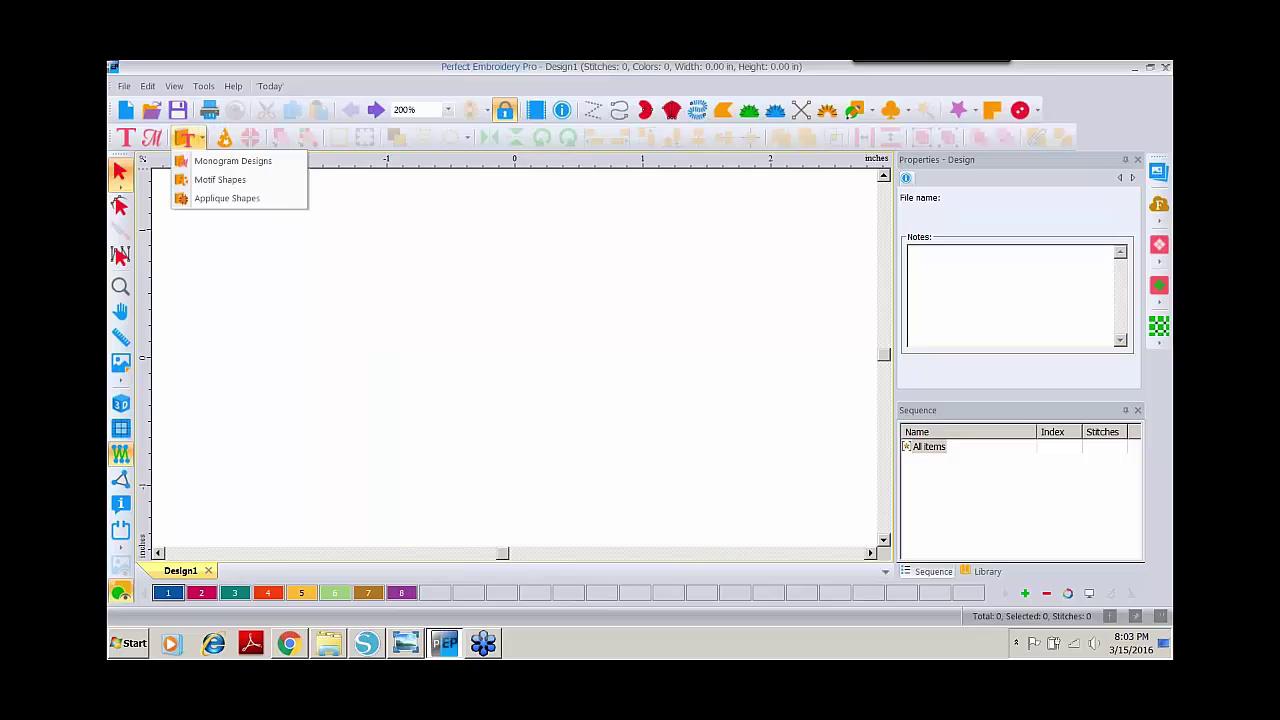
{"action": "left_click", "coordinate": [200, 198]}
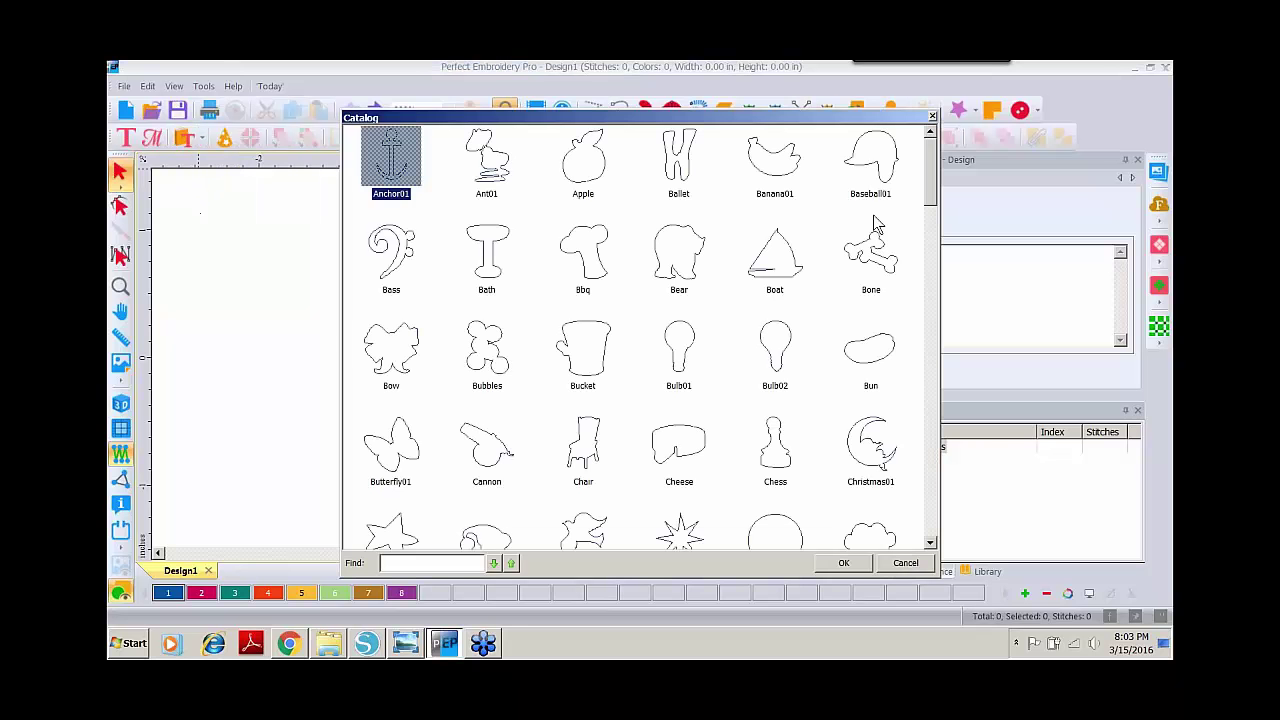
{"action": "mouse_move", "coordinate": [930, 190]}
{"action": "left_mouse_down"}
{"action": "mouse_move", "coordinate": [921, 292]}
{"action": "mouse_move", "coordinate": [930, 165]}
{"action": "left_mouse_up"}
{"action": "left_click", "coordinate": [406, 449]}
{"action": "double_click", "coordinate": [406, 449]}
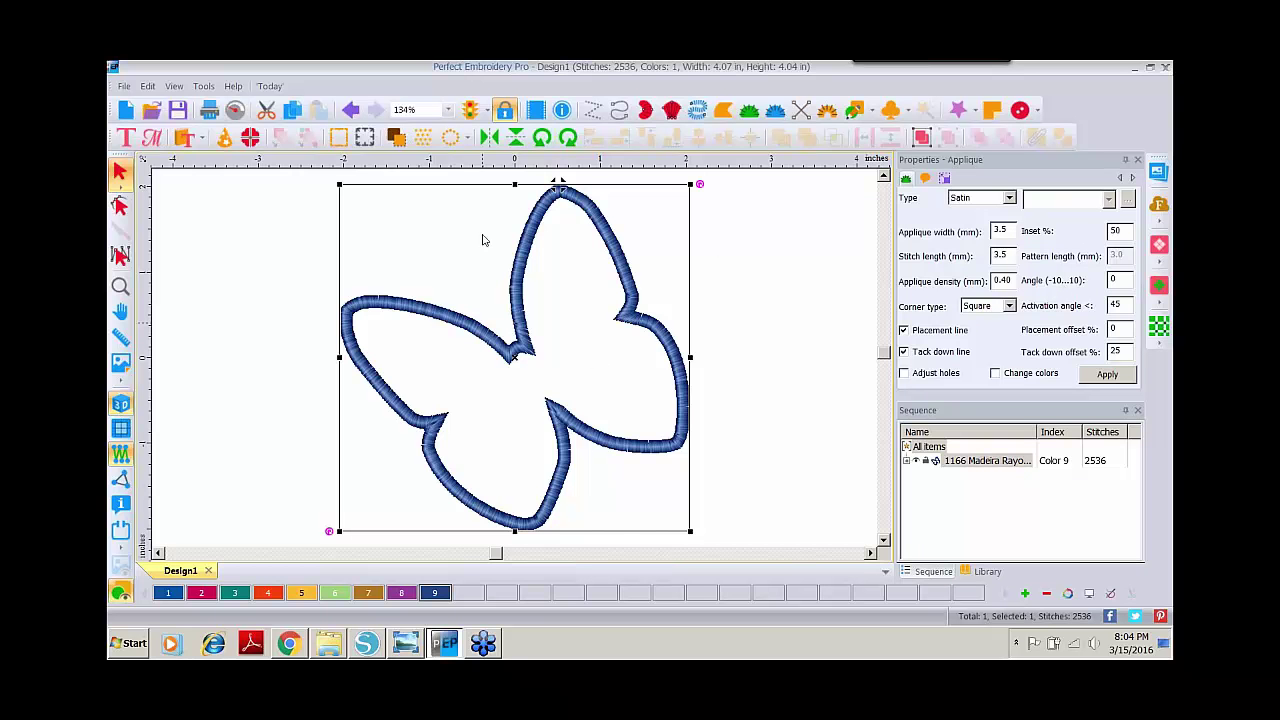
Play the stitch simulation of the butterfly applique through to its satin border, pause it and exit the simulation
{"action": "left_click", "coordinate": [236, 112]}
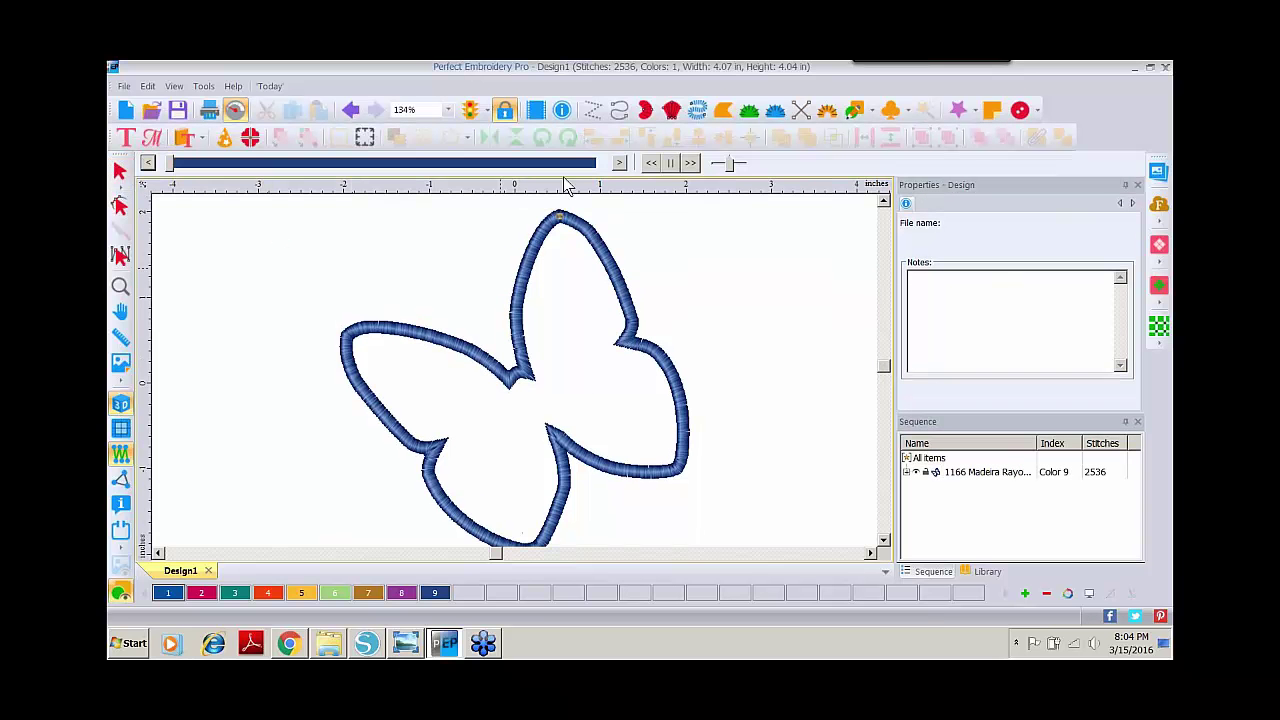
{"action": "left_click", "coordinate": [690, 163]}
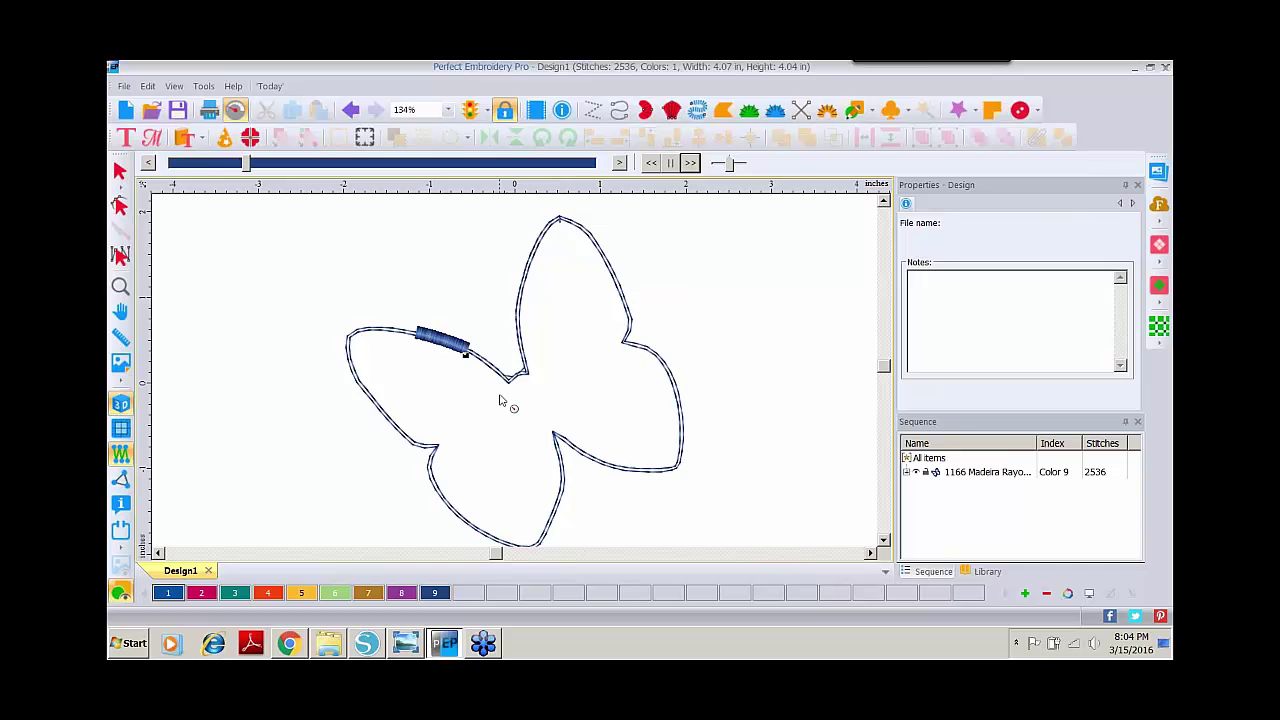
{"action": "left_click", "coordinate": [670, 163]}
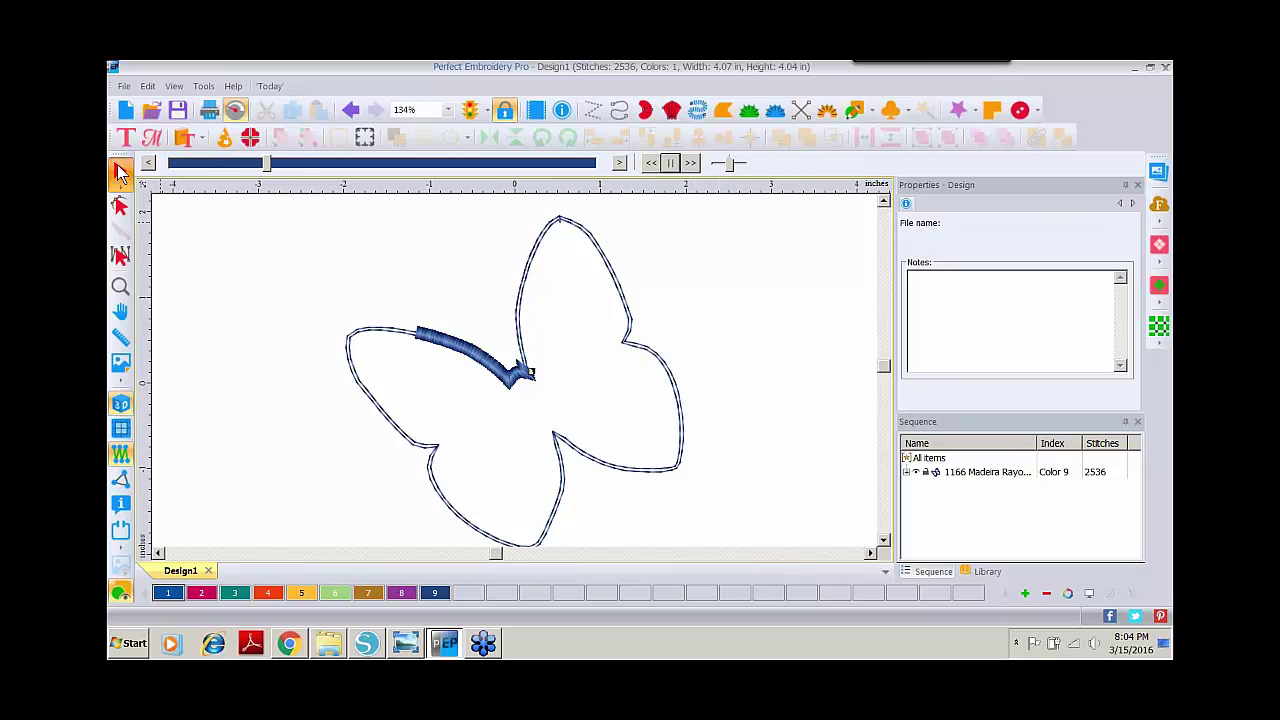
{"action": "left_click", "coordinate": [119, 172]}
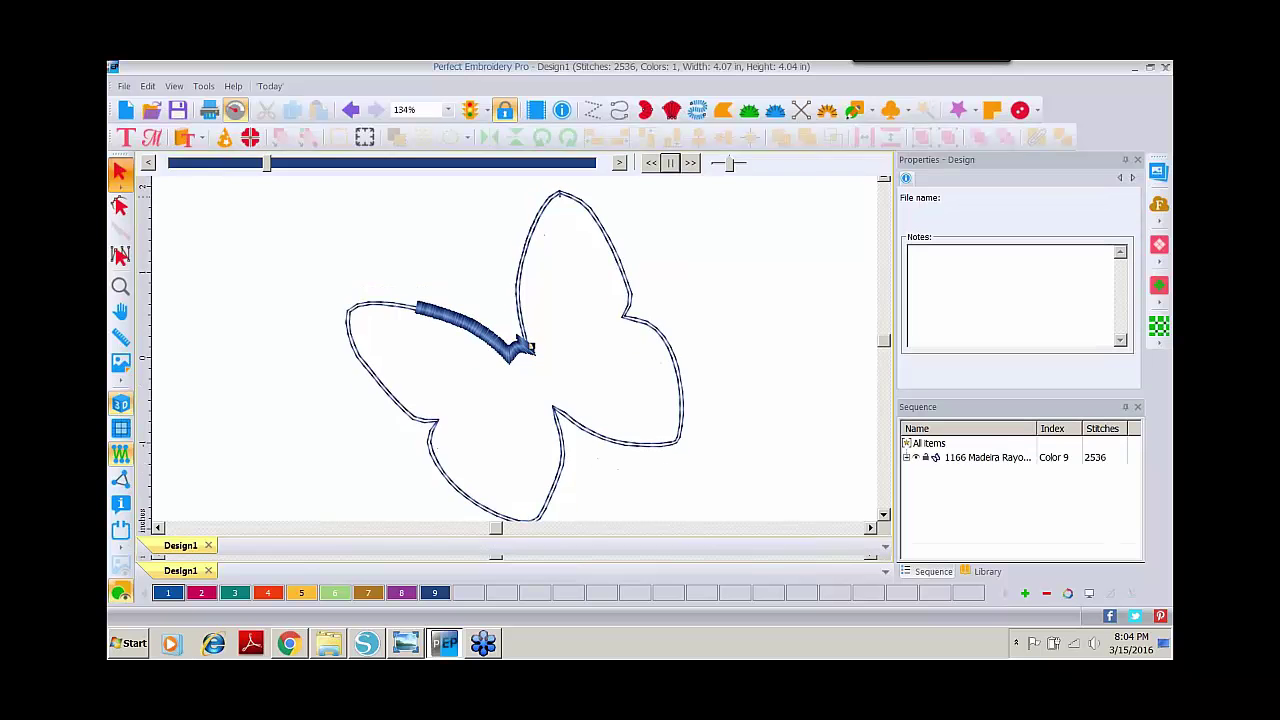
Enable Change colors for the butterfly applique and apply the setting
{"action": "left_click", "coordinate": [957, 459]}
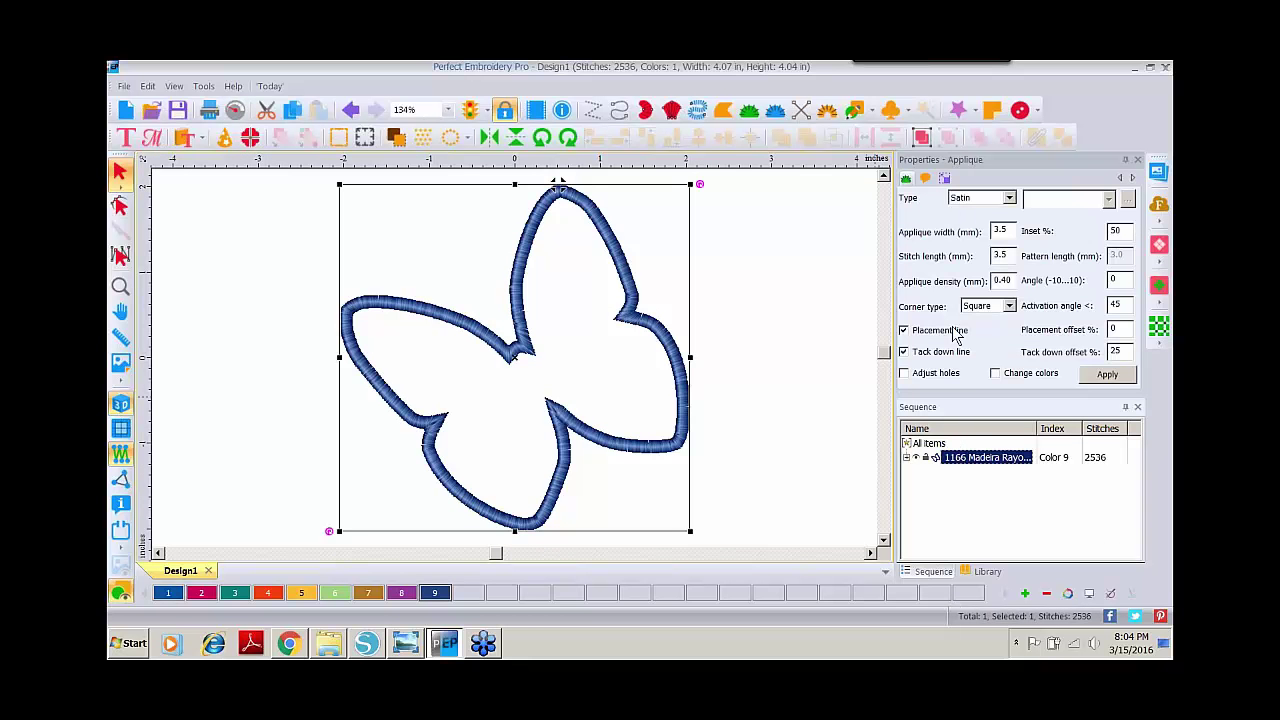
{"action": "left_click", "coordinate": [1007, 378]}
{"action": "left_click", "coordinate": [1005, 377]}
{"action": "left_click", "coordinate": [998, 378]}
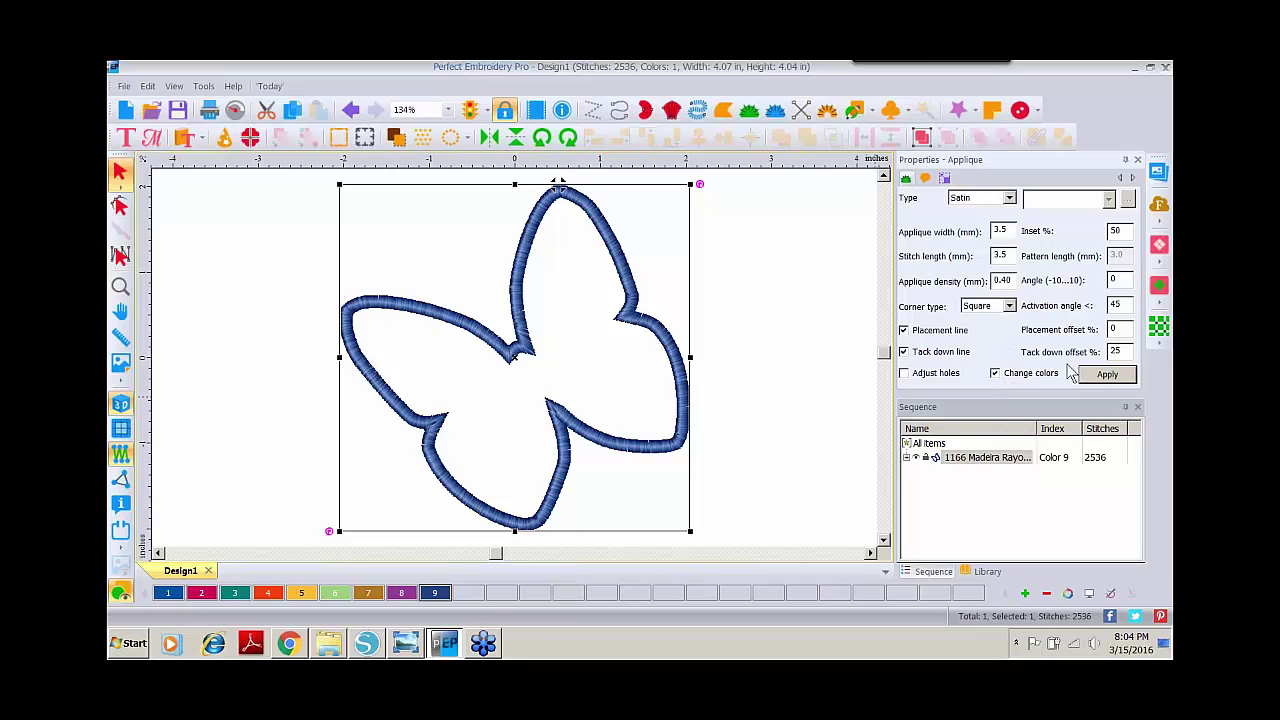
{"action": "left_click", "coordinate": [1107, 378]}
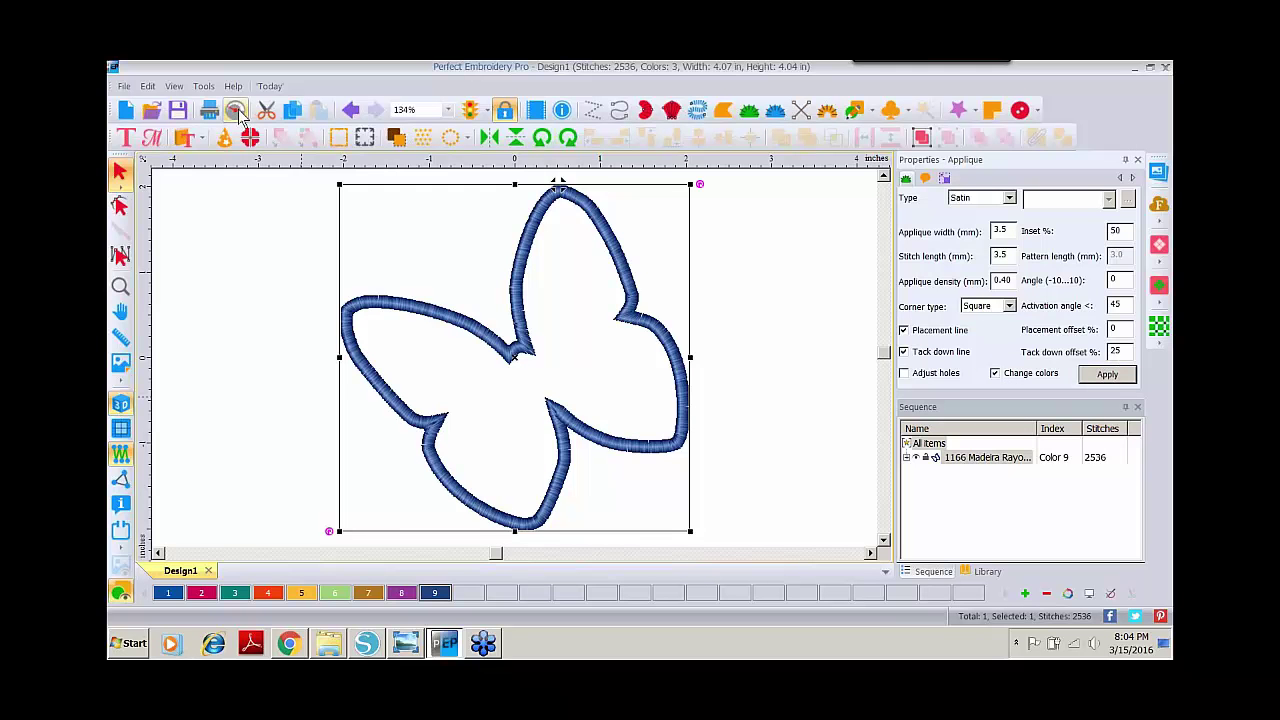
Run the stitch simulation again to examine the thread colors of the placement, tack down and satin stitching
{"action": "left_click", "coordinate": [250, 138]}
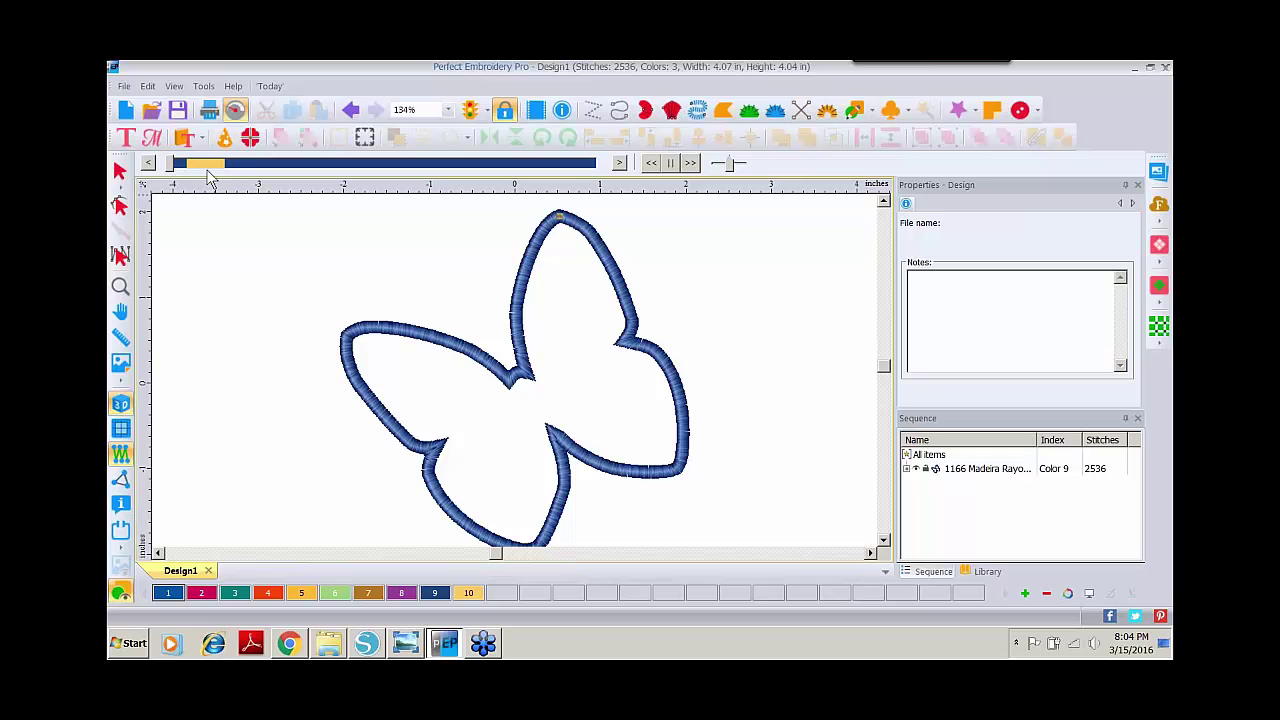
{"action": "left_click", "coordinate": [690, 162]}
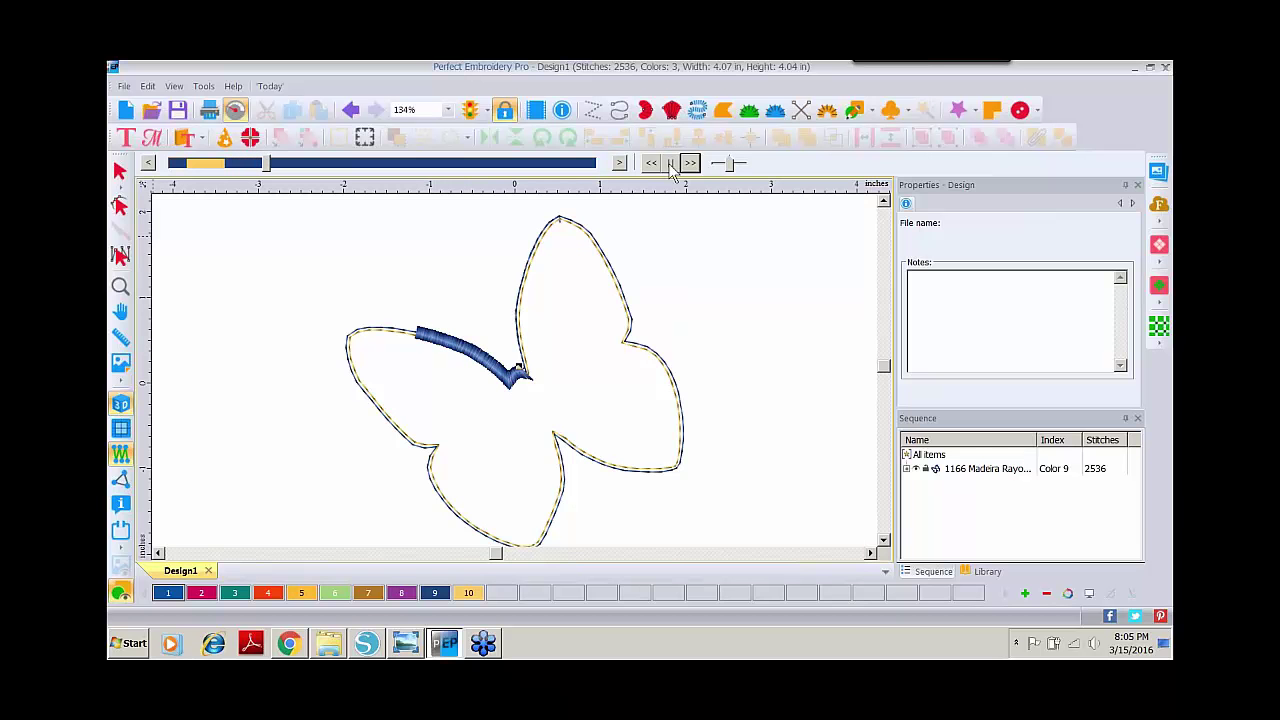
{"action": "left_click", "coordinate": [119, 171]}
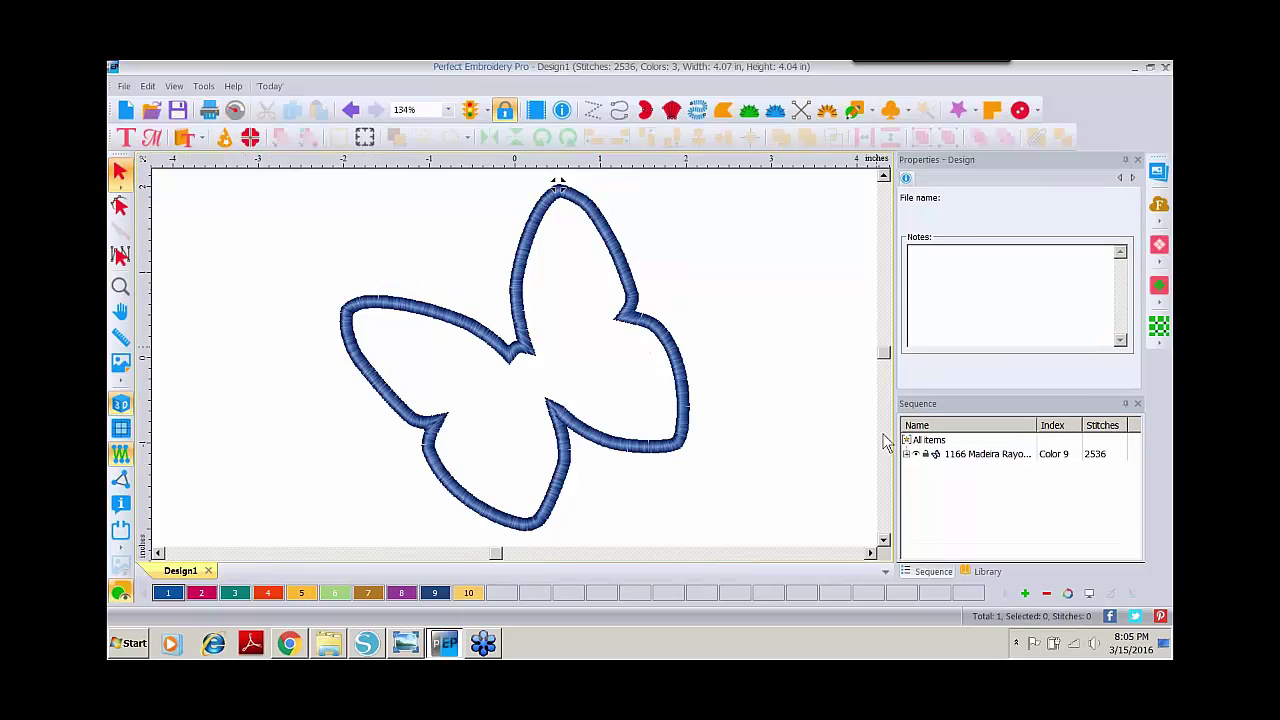
Magnify the satin border on the butterfly's right wing to examine how it covers the tack down line
{"action": "left_click", "coordinate": [966, 455]}
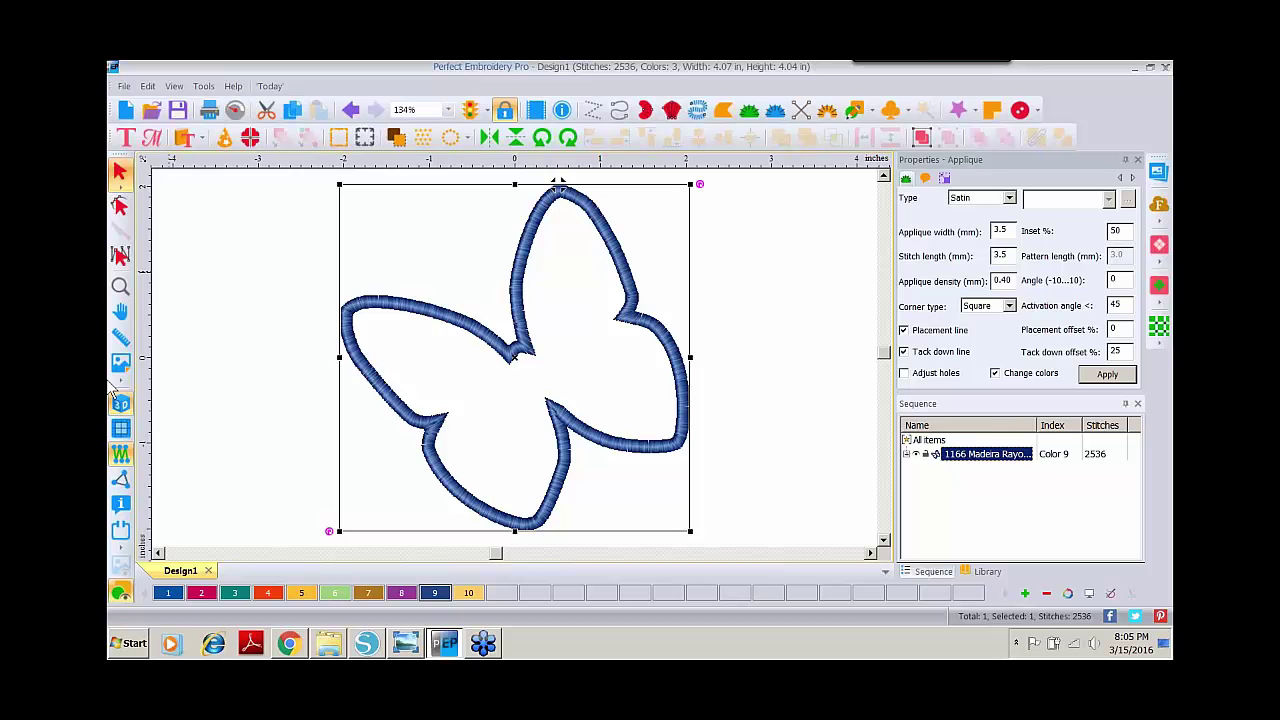
{"action": "left_click", "coordinate": [121, 286]}
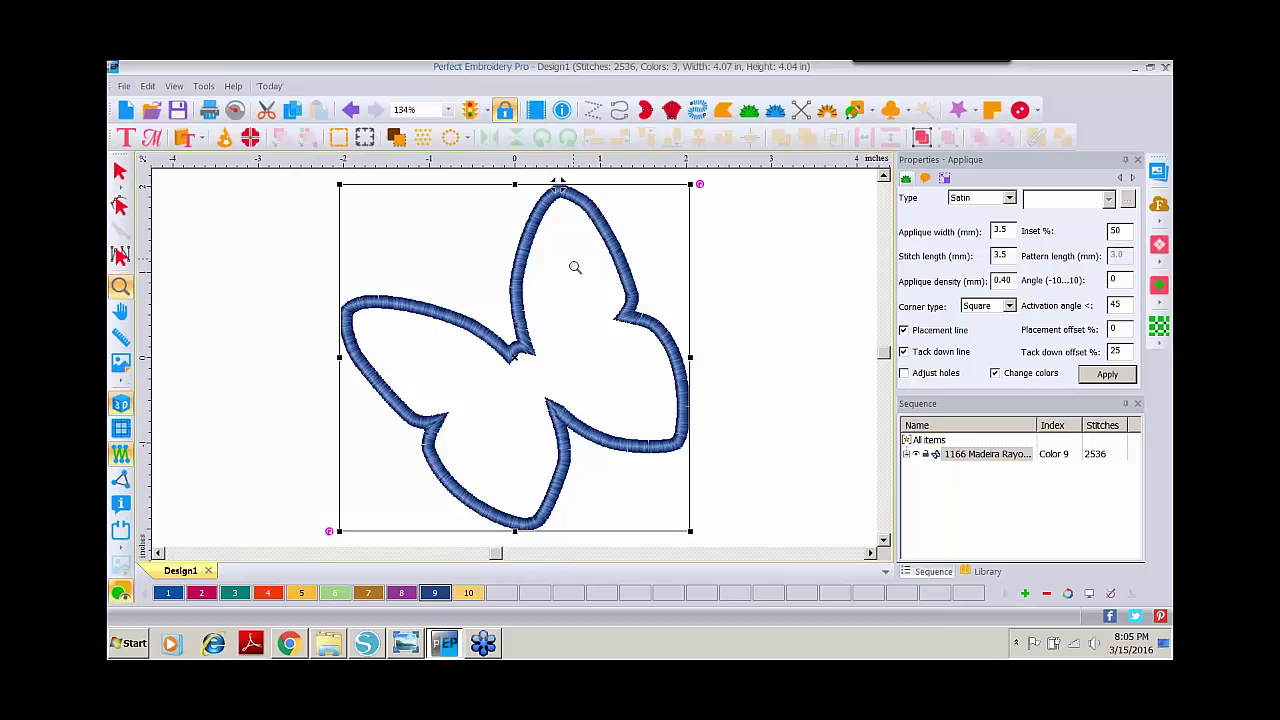
{"action": "left_click", "coordinate": [655, 342]}
{"action": "left_click", "coordinate": [657, 343]}
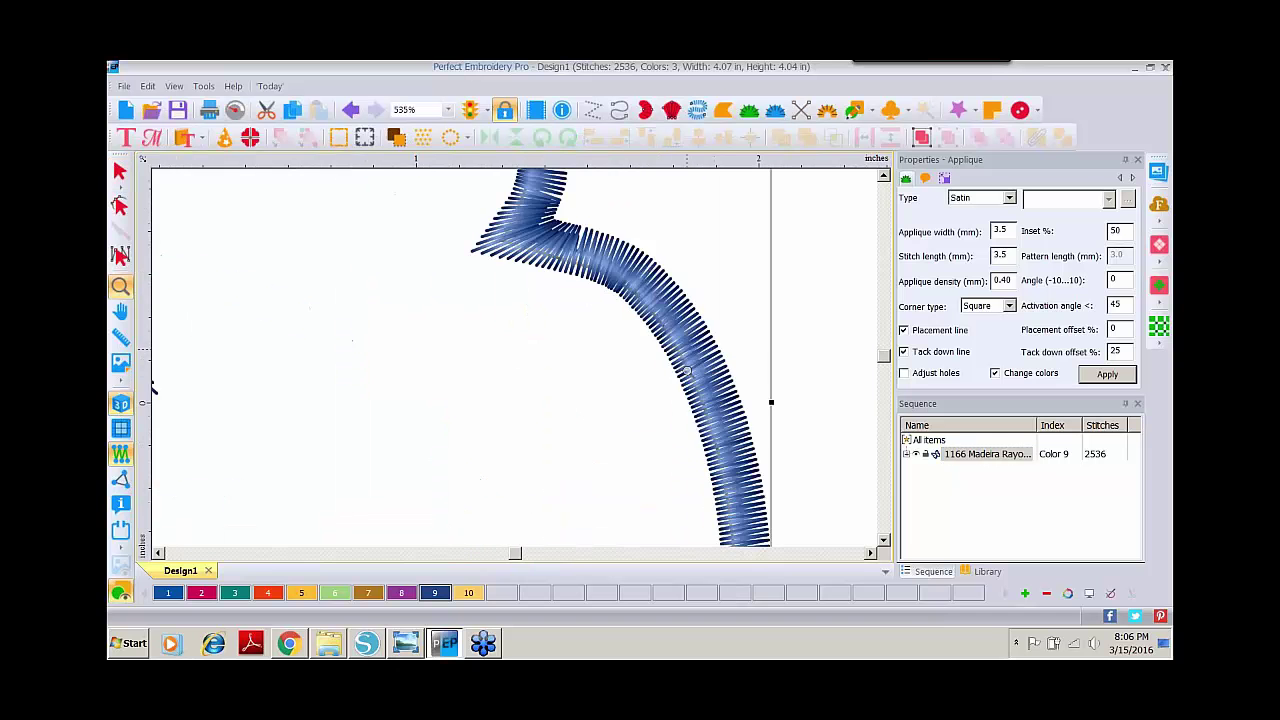
{"action": "left_click", "coordinate": [733, 388]}
{"action": "left_click", "coordinate": [733, 388]}
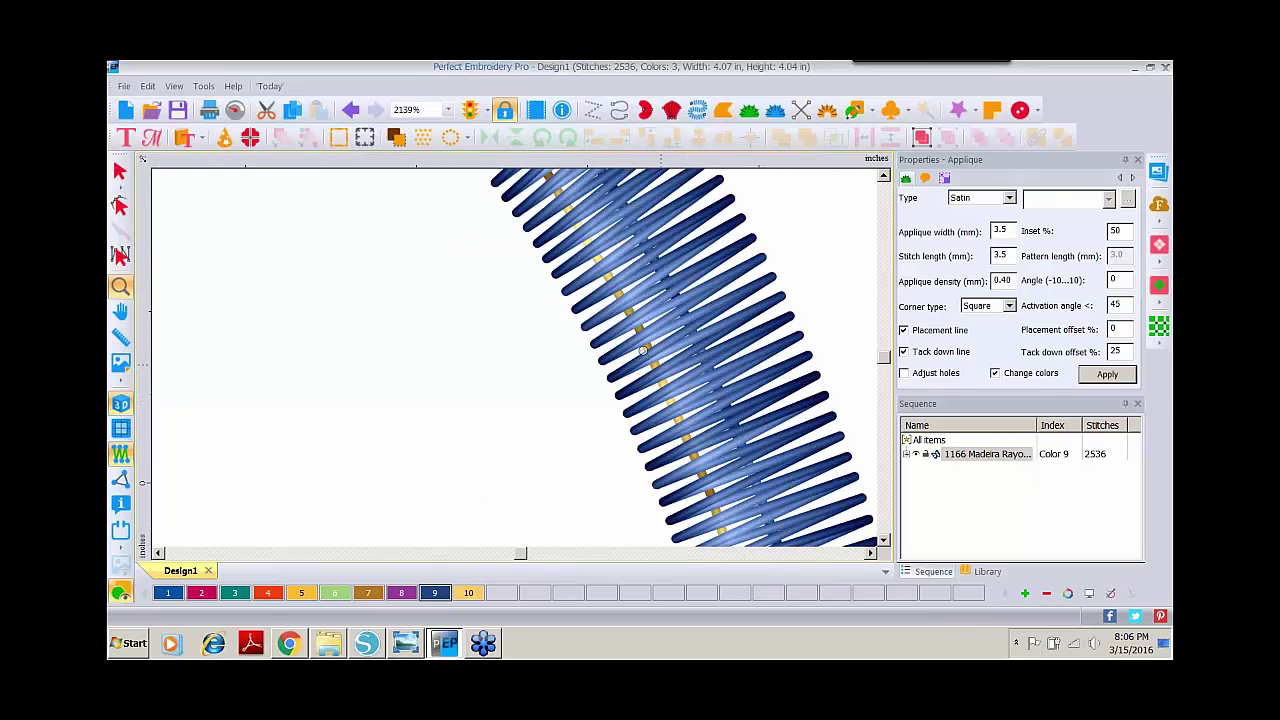
{"action": "left_click", "coordinate": [120, 172]}
{"action": "left_click", "coordinate": [565, 197]}
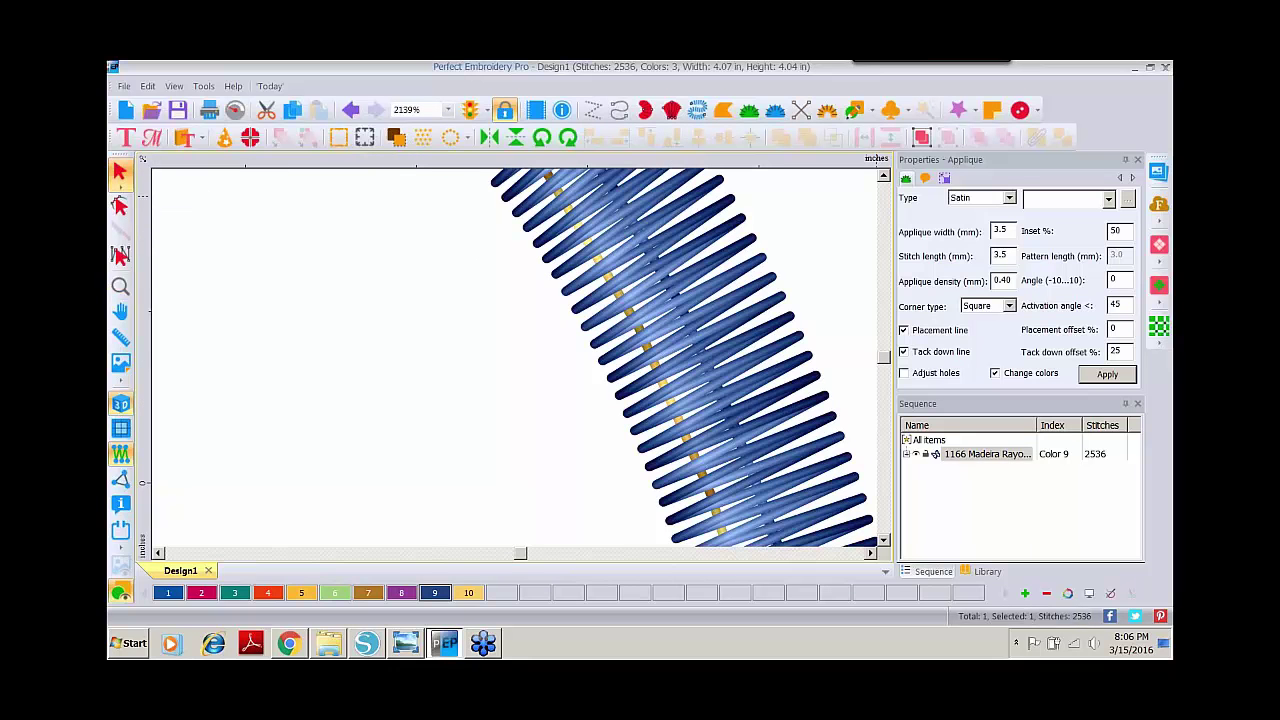
Recolor the butterfly applique with palette color 3 and assign it the As Pink Velvet fabric
{"action": "left_click", "coordinate": [960, 453]}
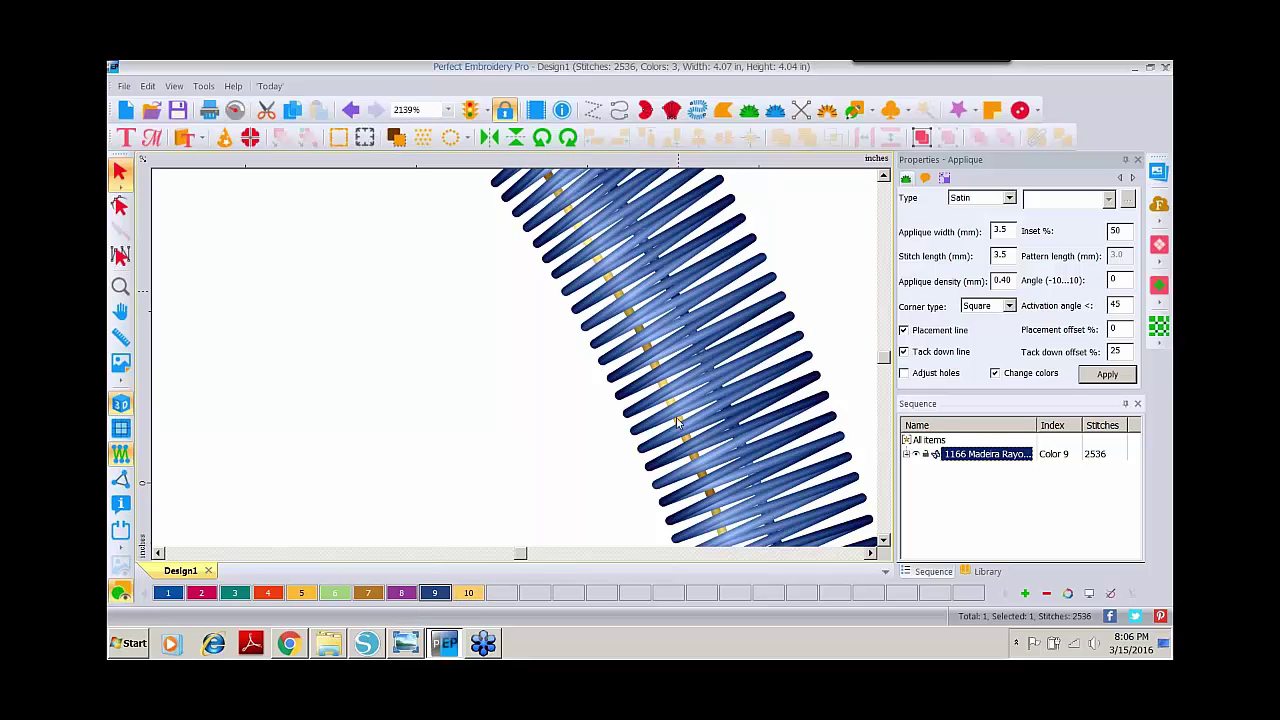
{"action": "left_click", "coordinate": [236, 596]}
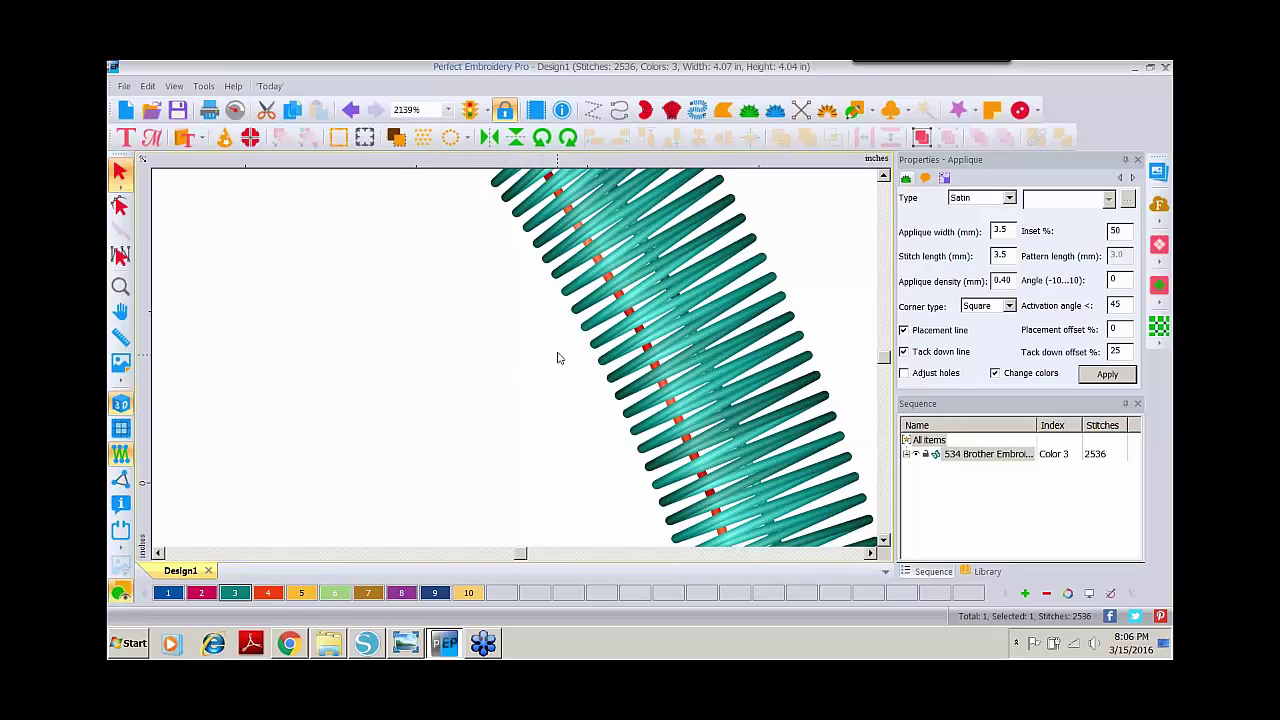
{"action": "left_click", "coordinate": [927, 180]}
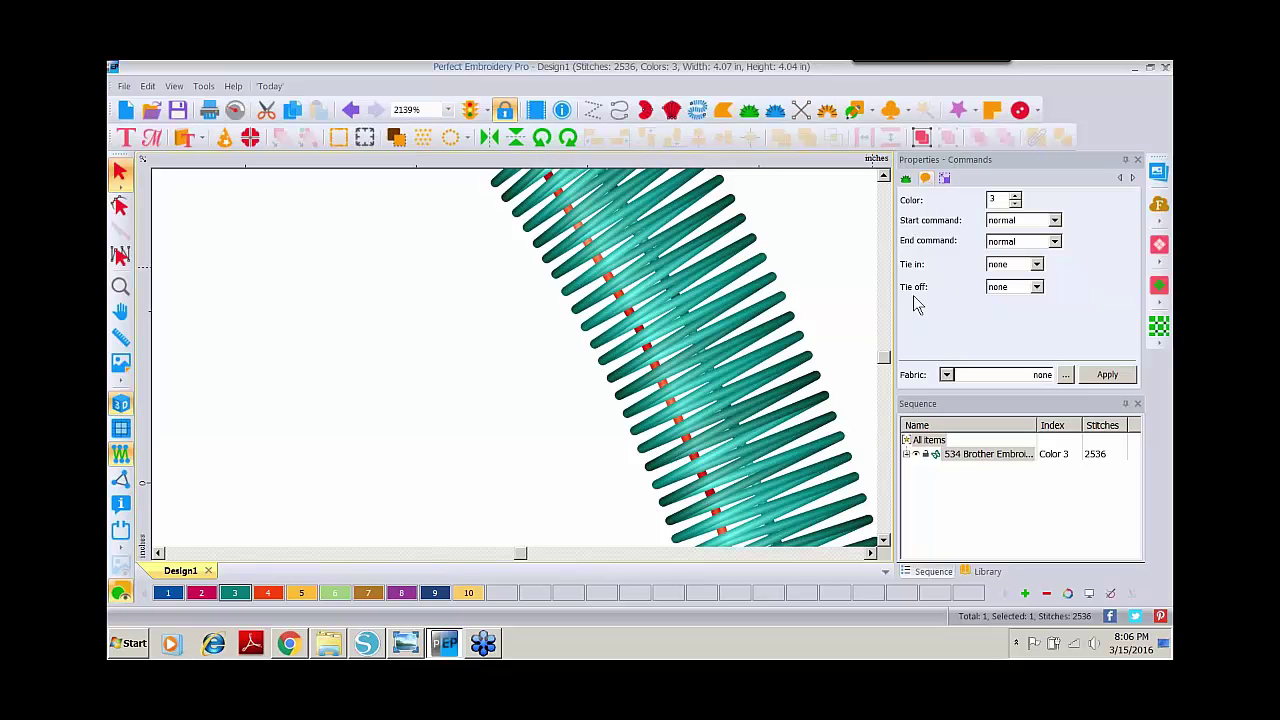
{"action": "left_click", "coordinate": [1064, 376]}
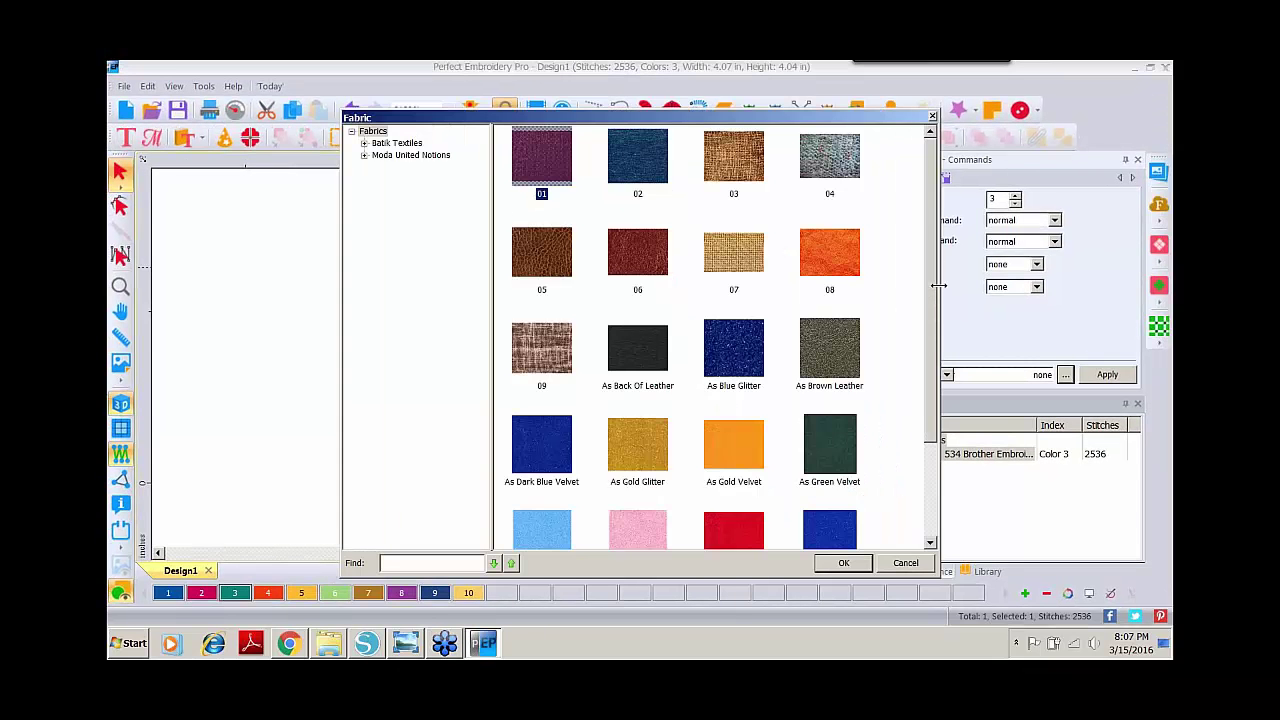
{"action": "scroll", "coordinate": [717, 366], "scroll_direction": "down", "scroll_amount": 3}
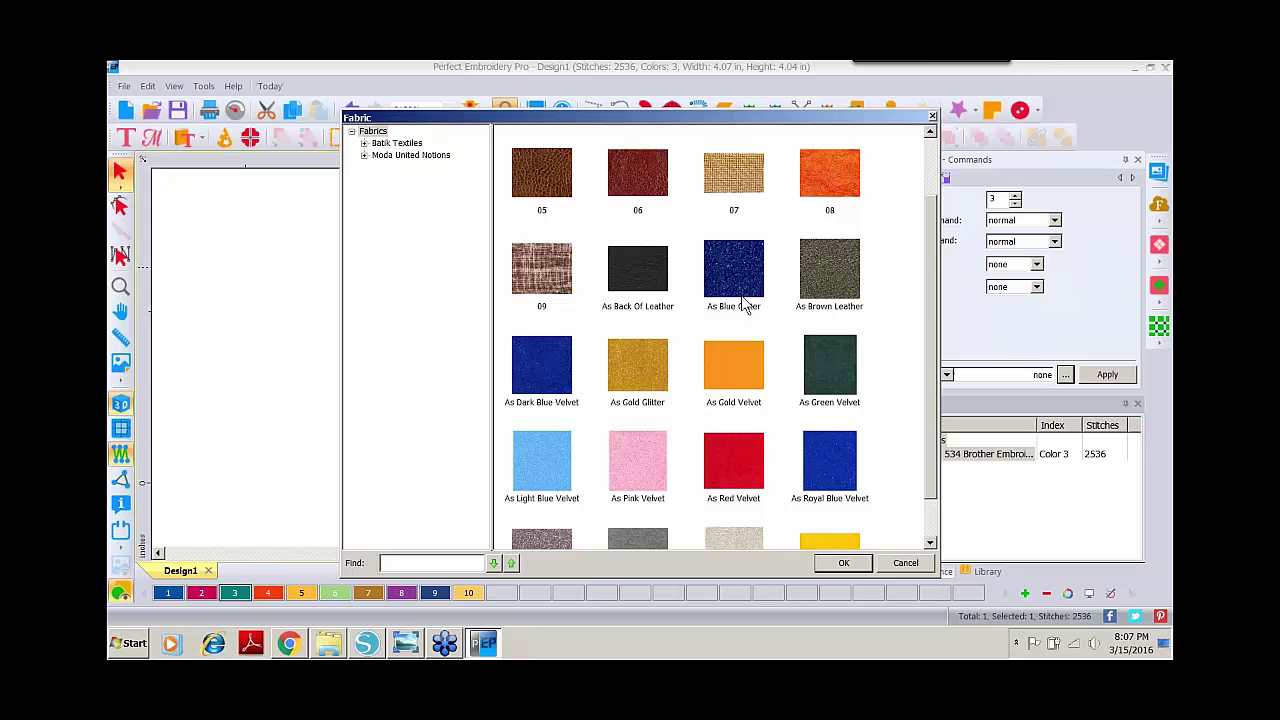
{"action": "double_click", "coordinate": [641, 470]}
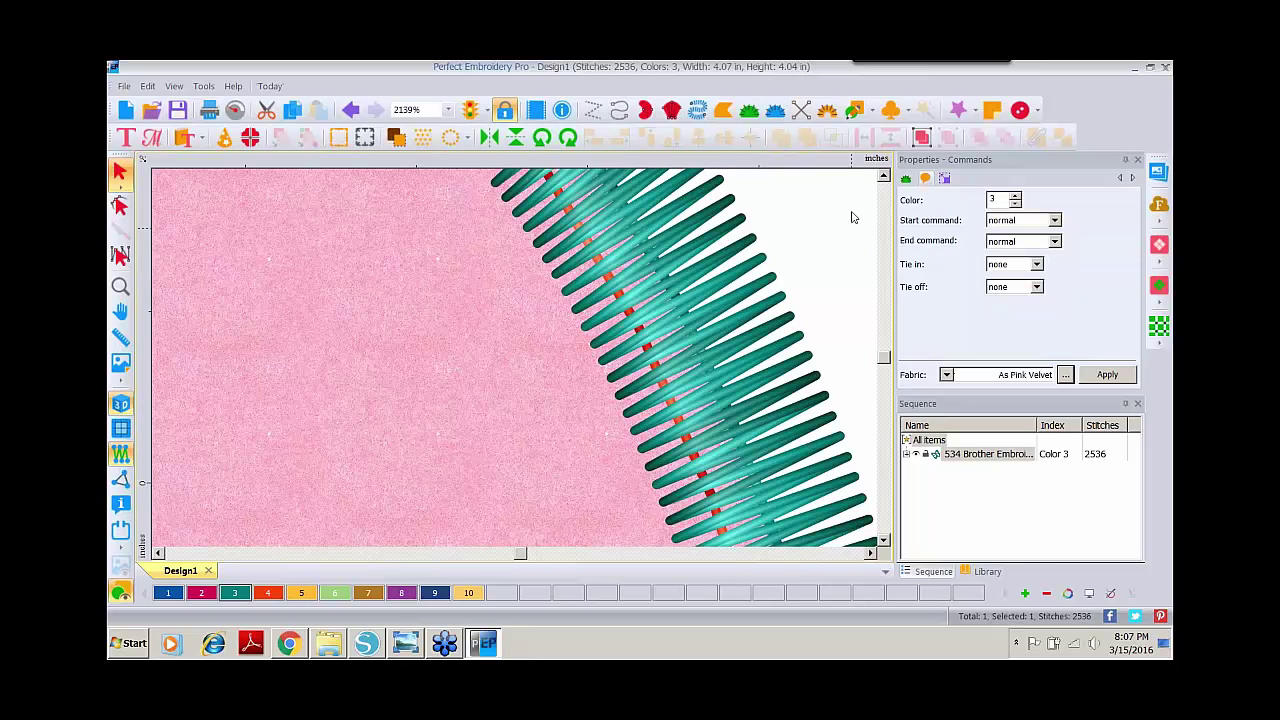
Set the butterfly applique's inset to 25% and apply it
{"action": "left_click", "coordinate": [906, 178]}
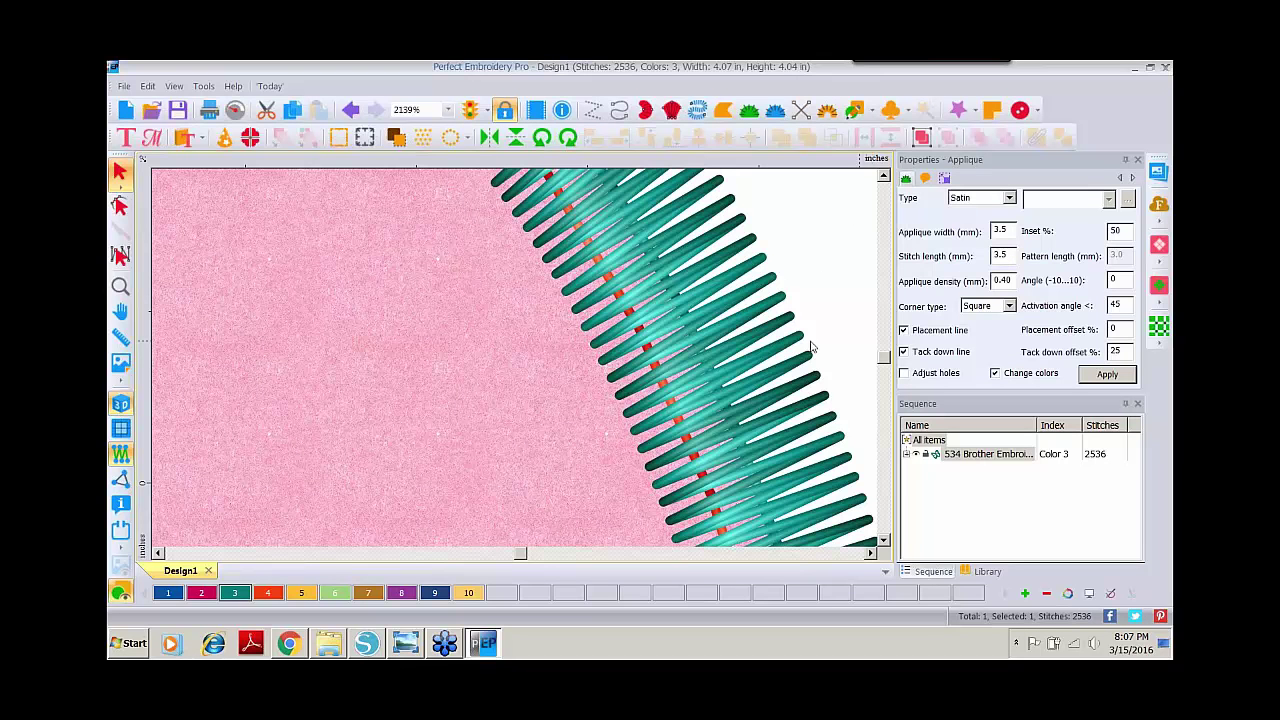
{"action": "double_click", "coordinate": [1128, 230]}
{"action": "type", "text": "2"}
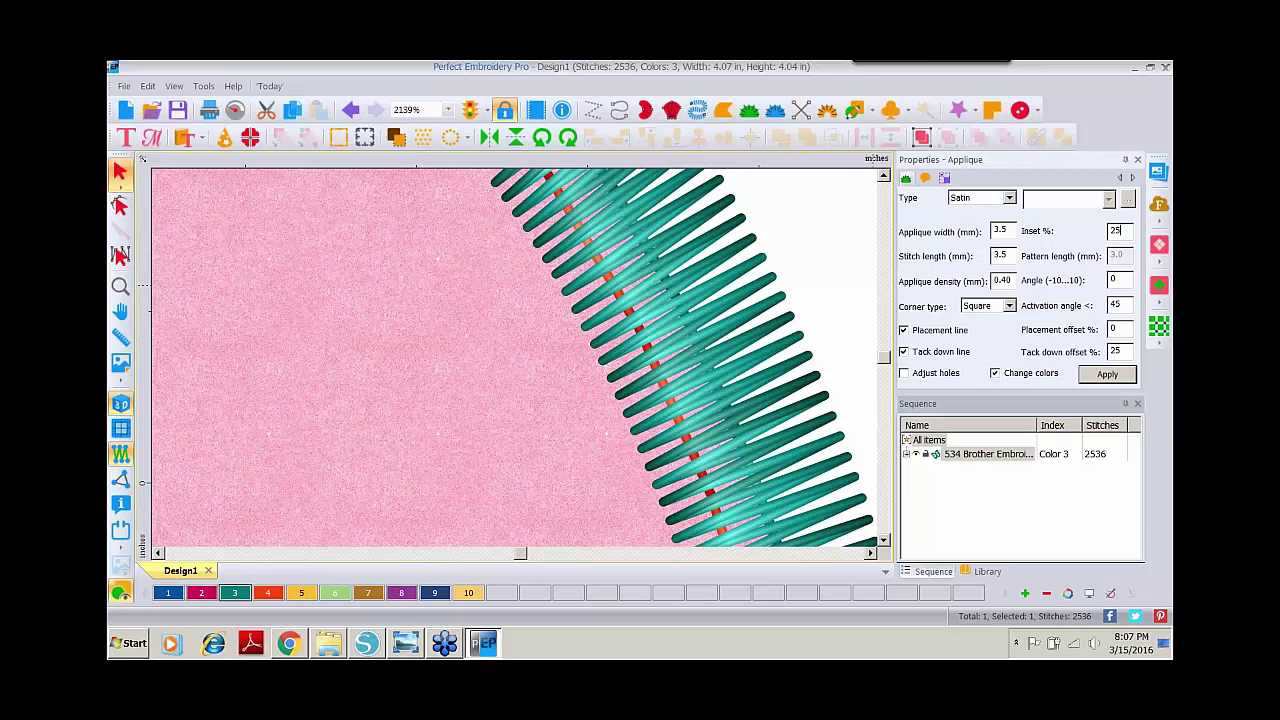
{"action": "left_click", "coordinate": [1112, 376]}
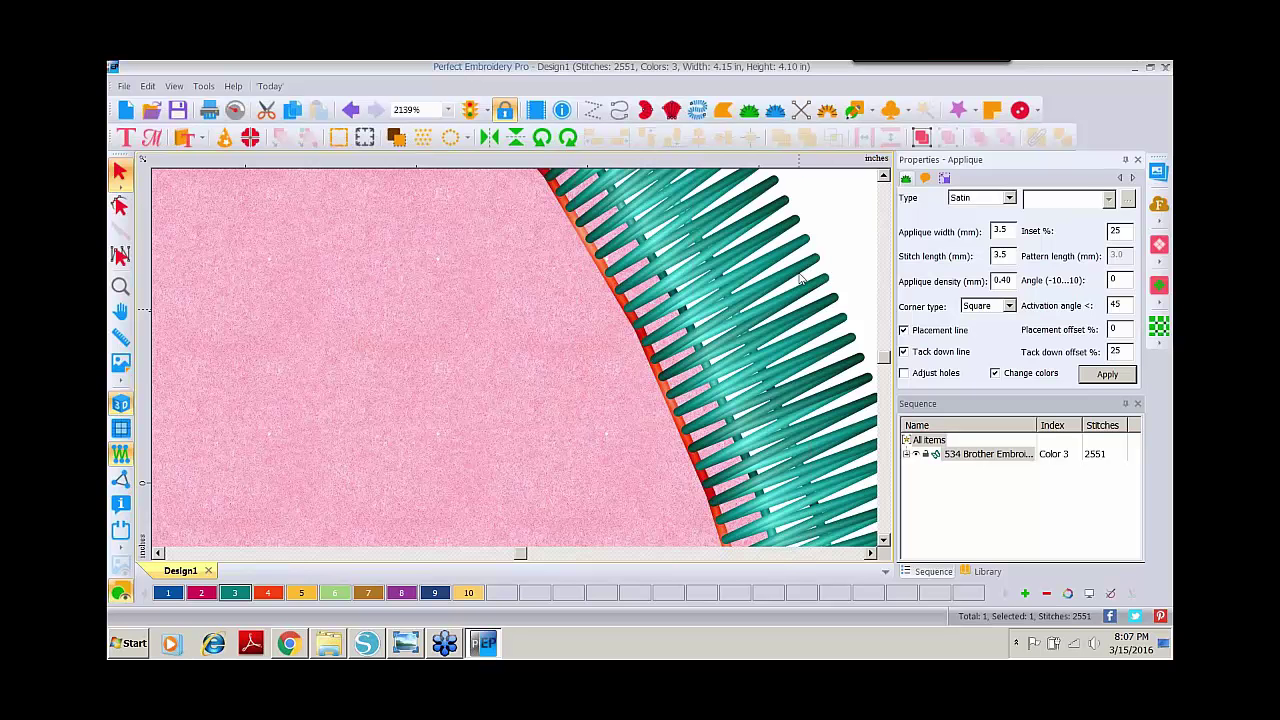
{"action": "left_click", "coordinate": [648, 333]}
Change the applique inset to 75% and apply it to the butterfly's satin border
{"action": "double_click", "coordinate": [1115, 231]}
{"action": "type", "text": "75"}
{"action": "left_click", "coordinate": [1104, 374]}
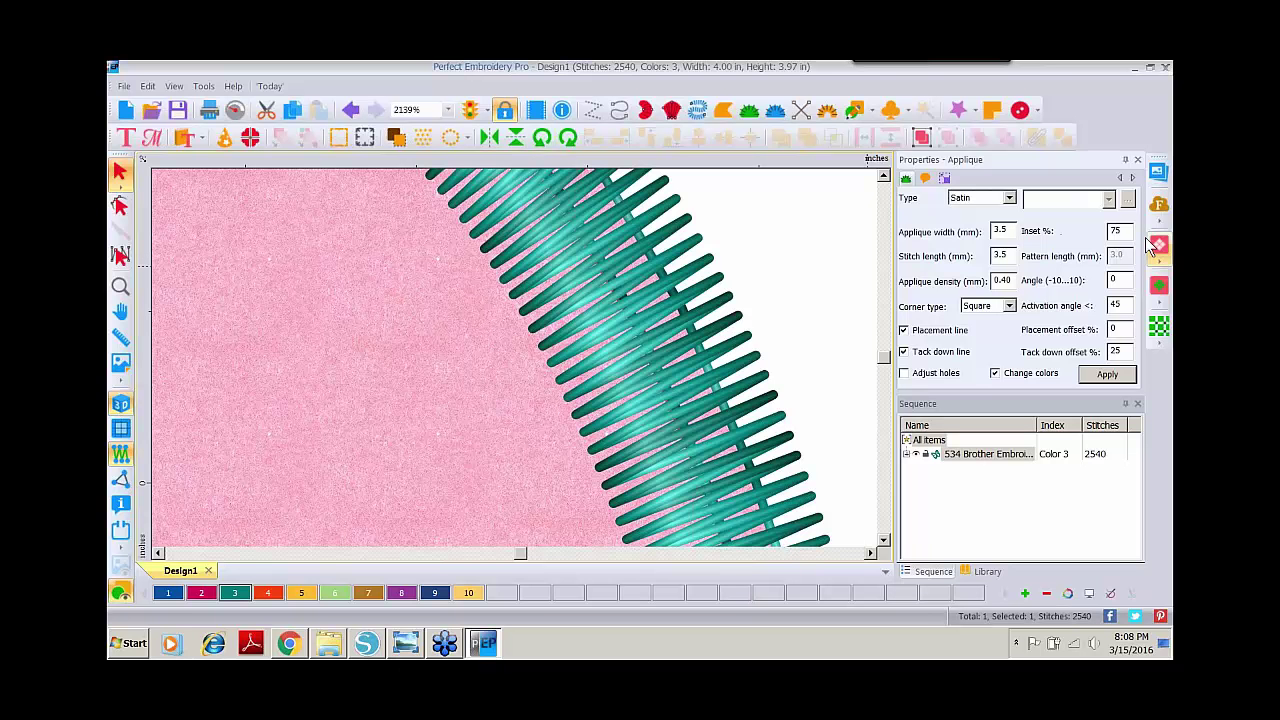
Set the satin border's inset back to 25% and apply it
{"action": "left_click_drag", "start_coordinate": [1128, 231], "coordinate": [1093, 230]}
{"action": "type", "text": "25"}
{"action": "left_click", "coordinate": [1107, 374]}
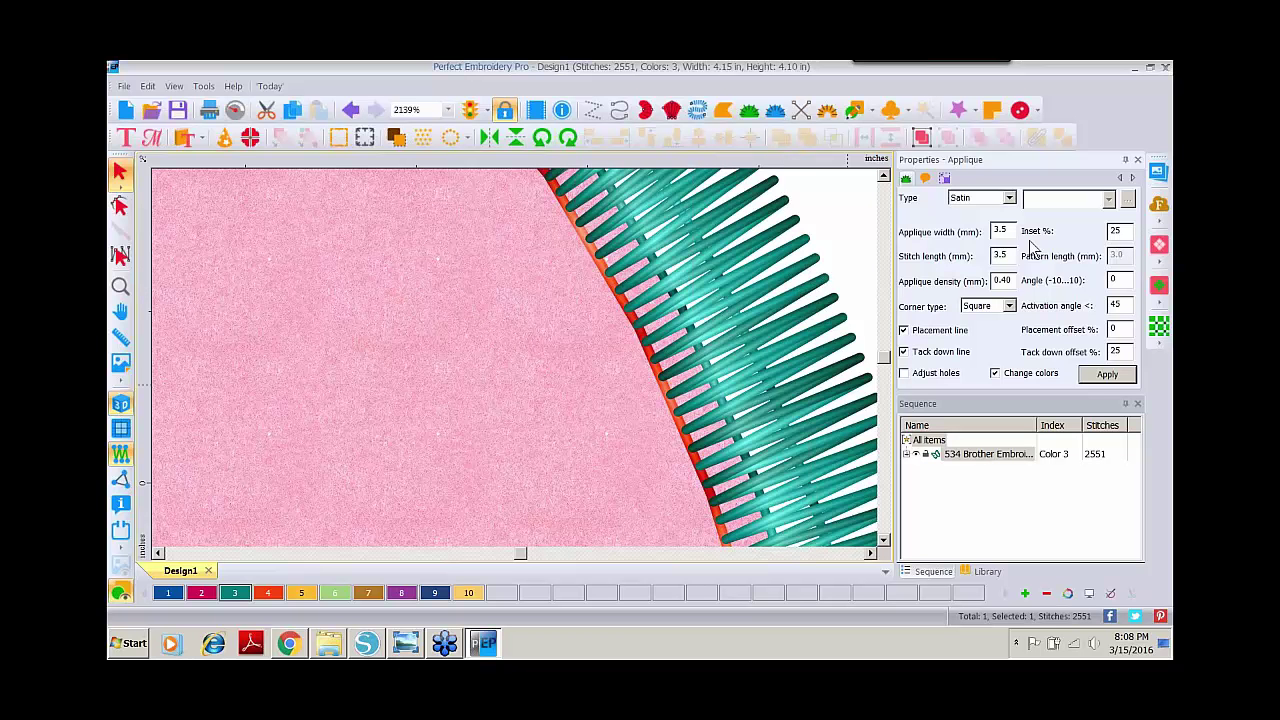
Restore the butterfly applique's inset to 50% and apply it
{"action": "double_click", "coordinate": [1130, 230]}
{"action": "type", "text": "50"}
{"action": "left_click", "coordinate": [1092, 374]}
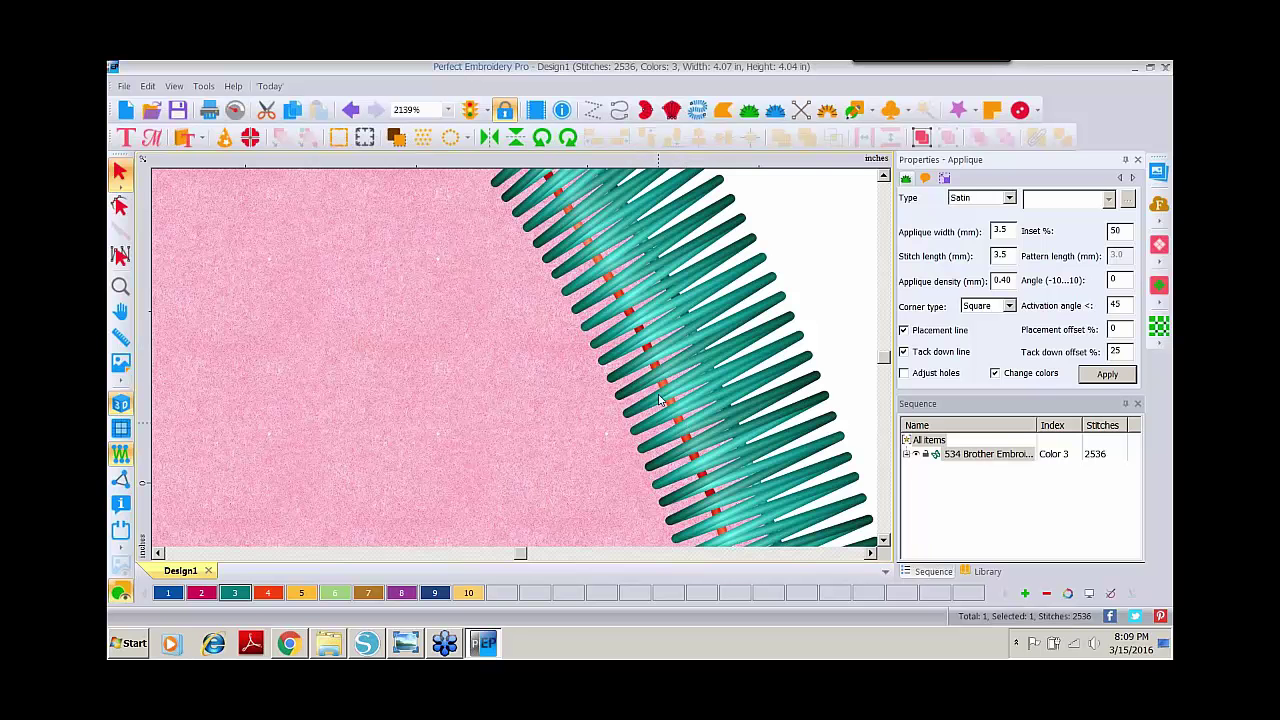
Switch to Windows Photo Viewer and show the next picture, the applique inset values chart
{"action": "left_click", "coordinate": [404, 646]}
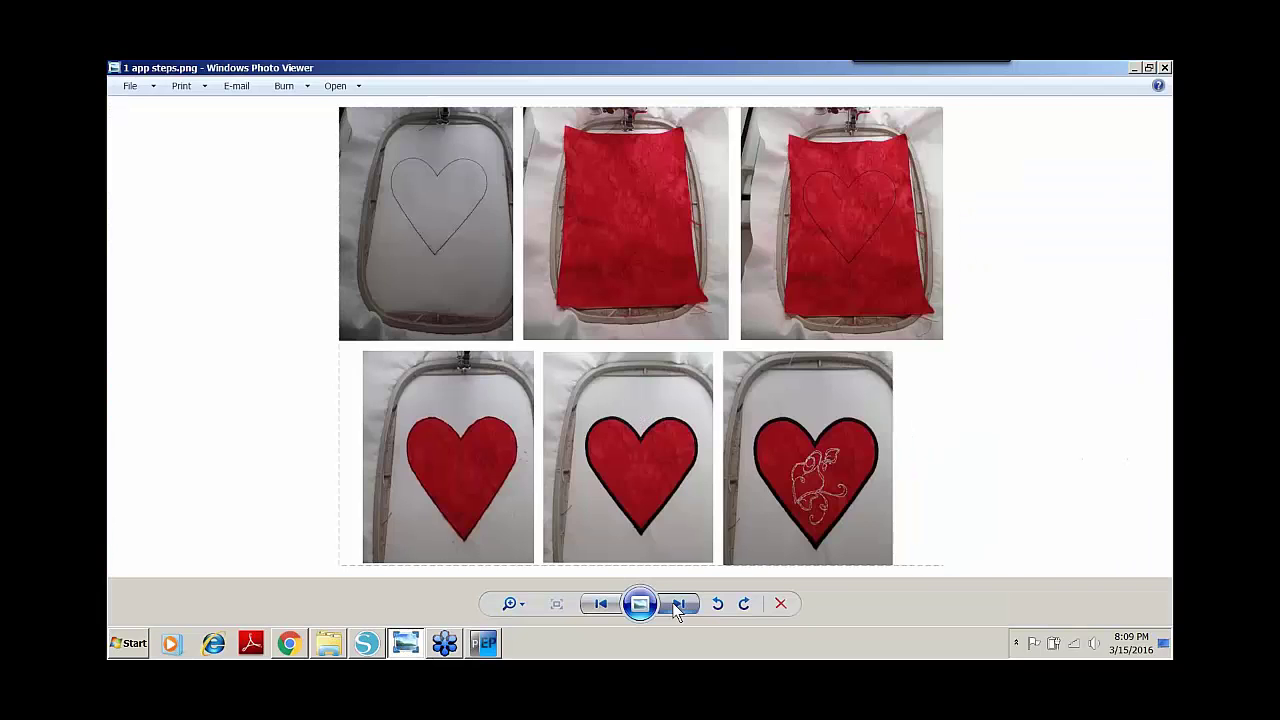
{"action": "left_click", "coordinate": [678, 603]}
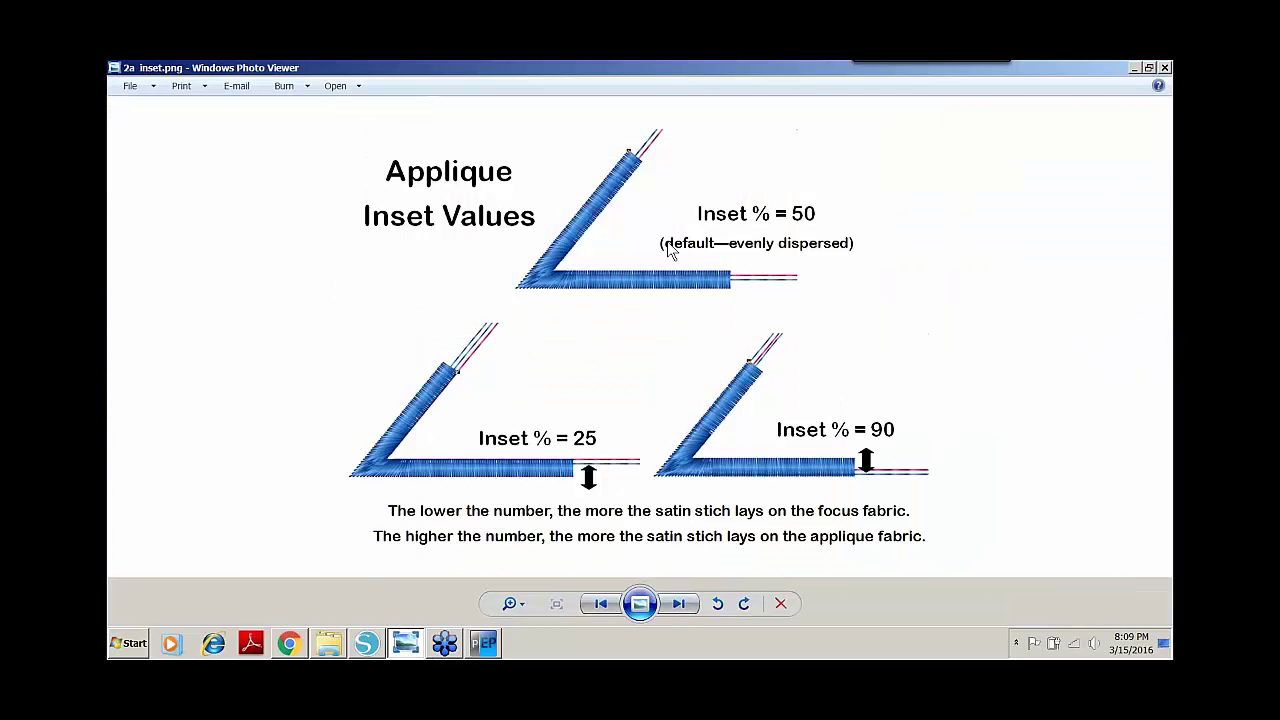
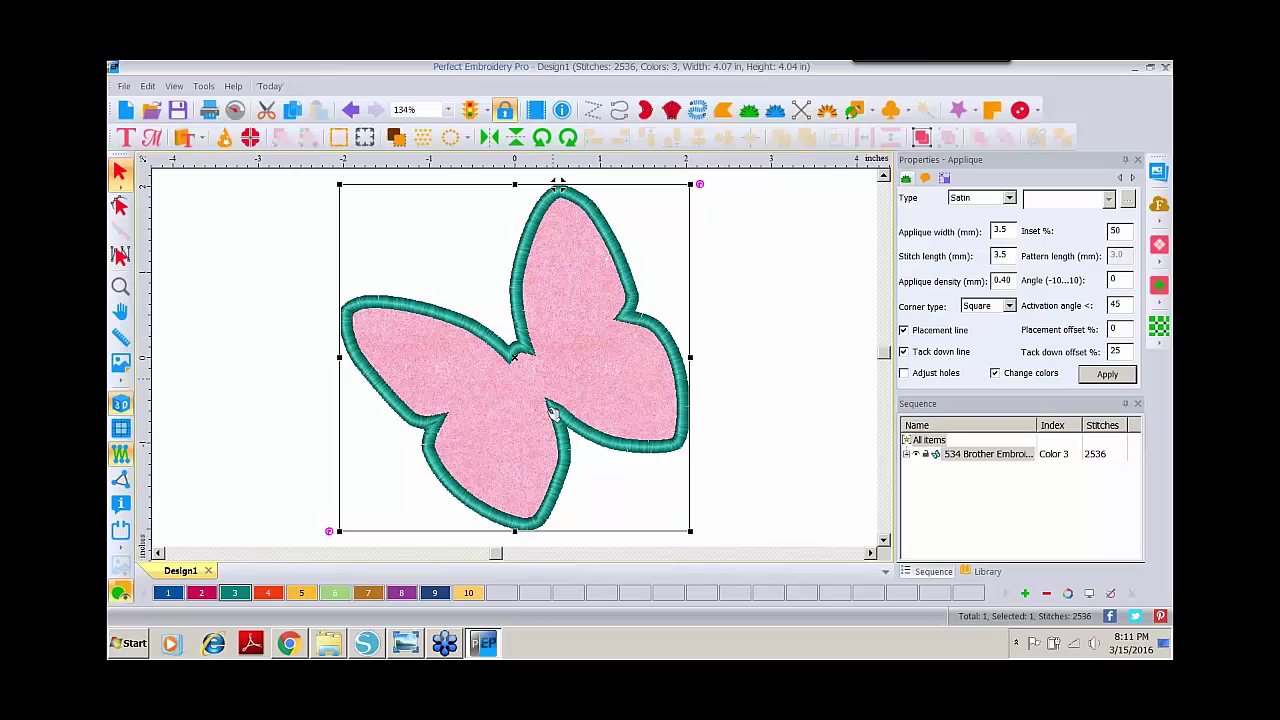
{"action": "left_click", "coordinate": [200, 140]}
{"action": "left_click", "coordinate": [215, 195]}
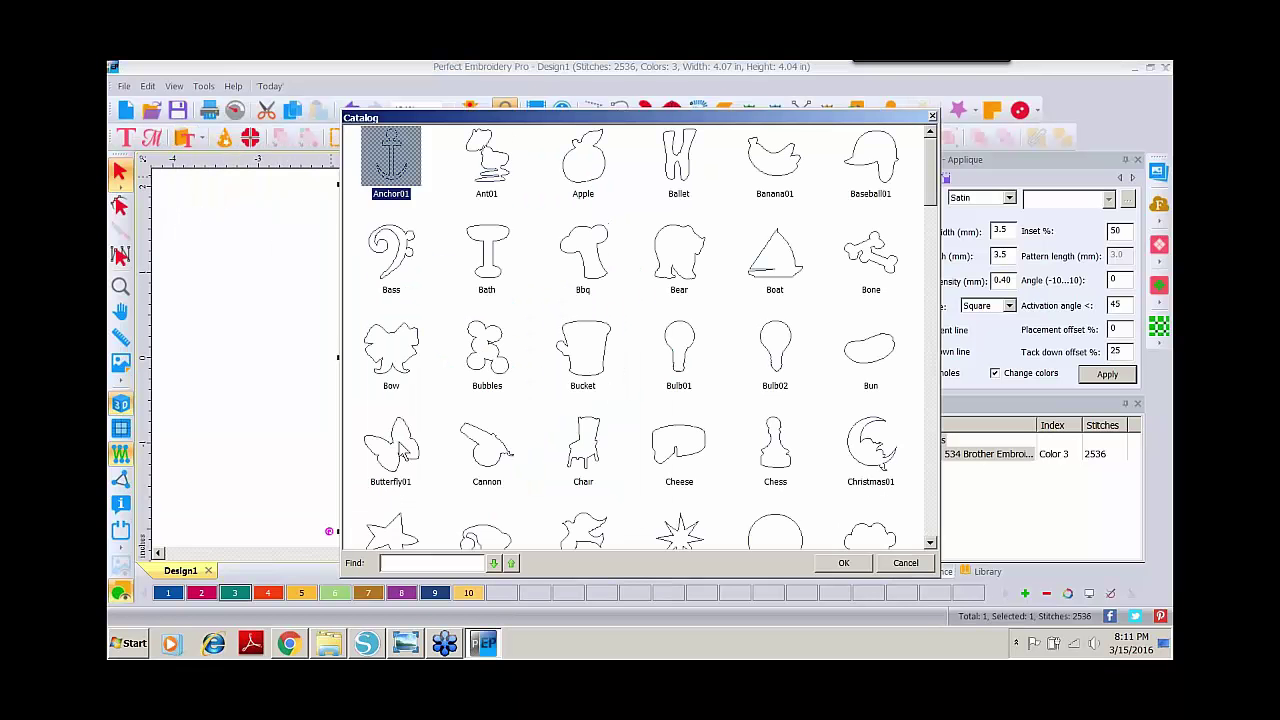
{"action": "left_click", "coordinate": [905, 562]}
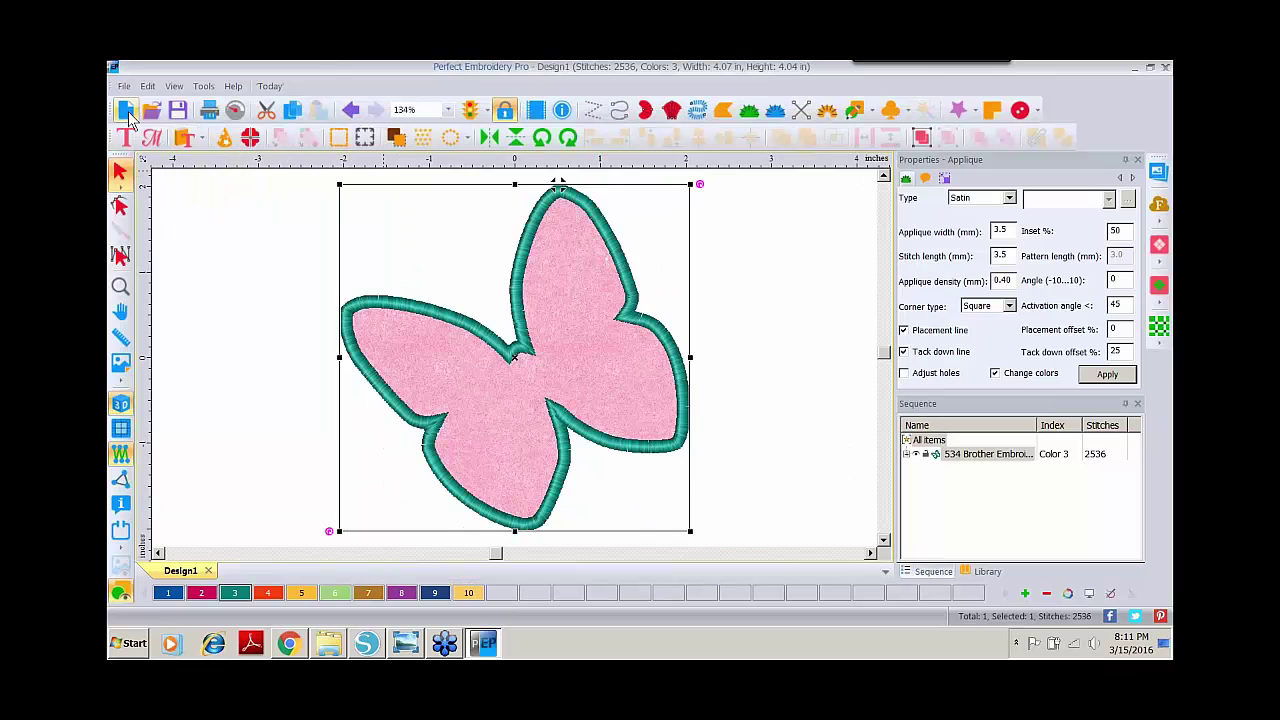
Create a new design and load Easter bunny.png as its backdrop
{"action": "left_click", "coordinate": [125, 110]}
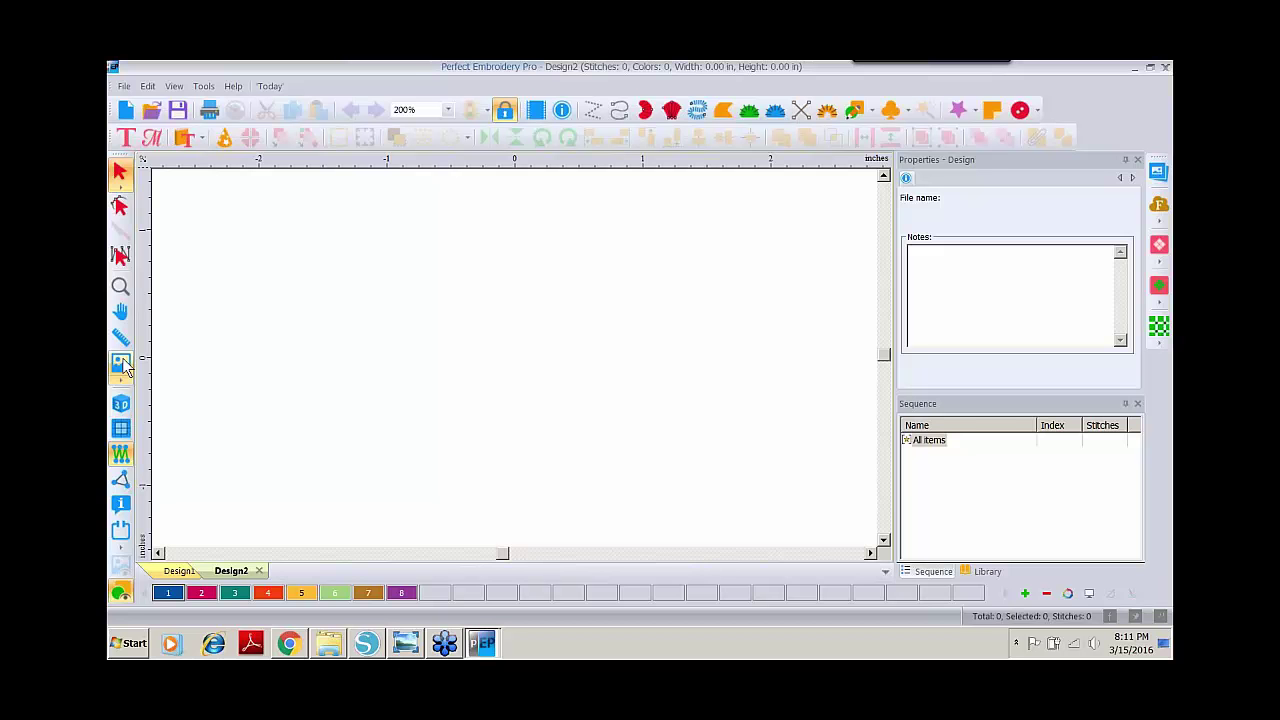
{"action": "left_click", "coordinate": [120, 366]}
{"action": "left_click", "coordinate": [120, 366]}
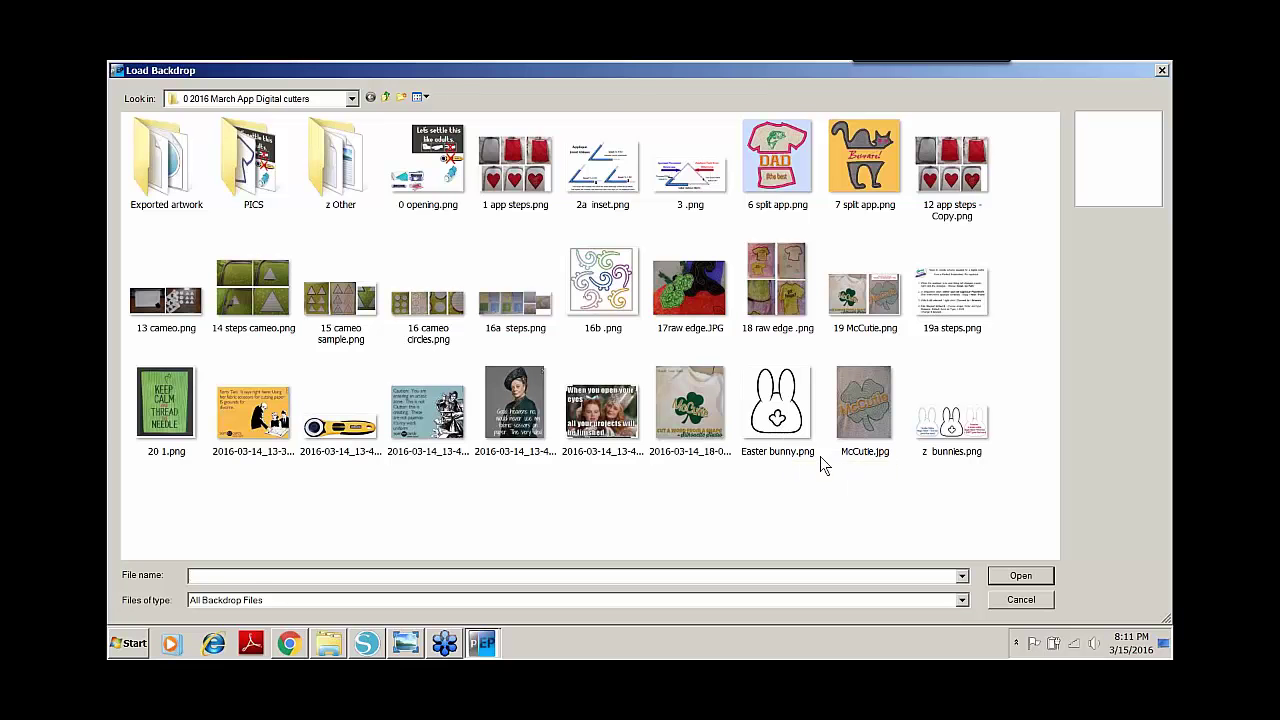
{"action": "double_click", "coordinate": [777, 415]}
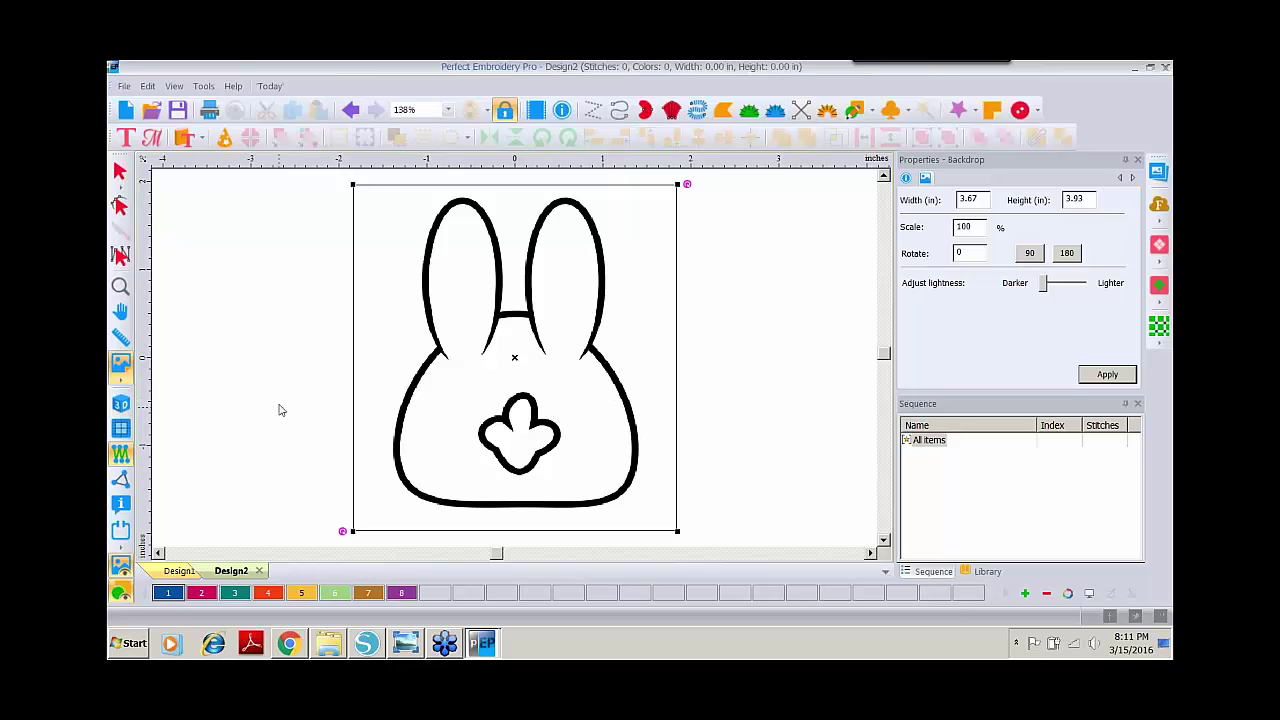
Trace the inside of the bunny's body on the backdrop as artwork with the magic wand
{"action": "left_click", "coordinate": [121, 366]}
{"action": "left_click", "coordinate": [873, 112]}
{"action": "left_click", "coordinate": [855, 129]}
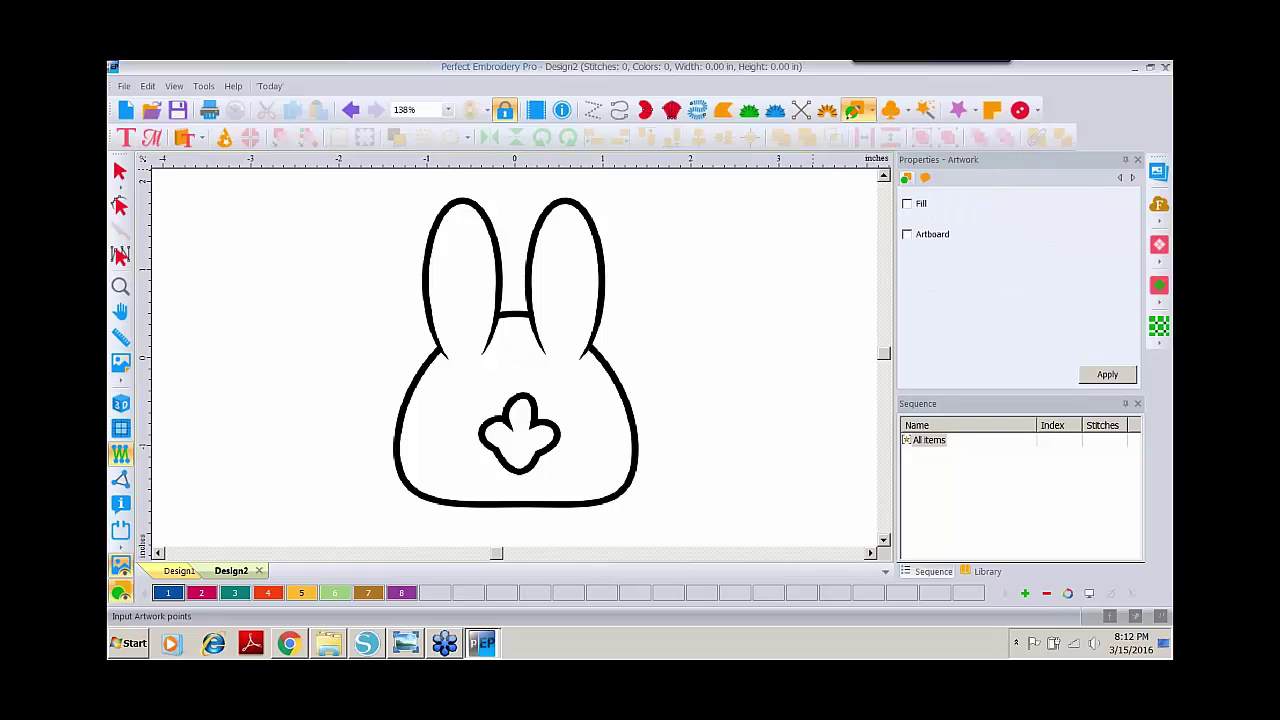
{"action": "left_click", "coordinate": [925, 113]}
{"action": "left_click", "coordinate": [518, 371]}
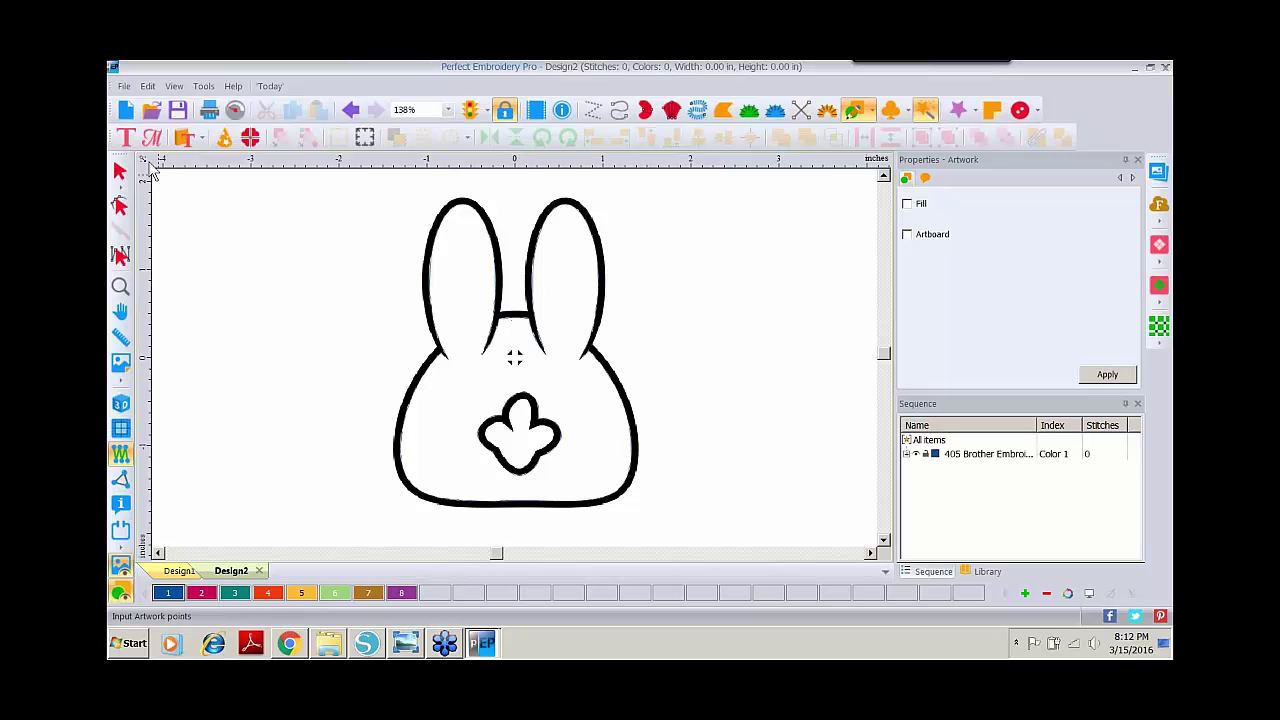
Move the traced bunny outline about 2.87 in to the right of the backdrop drawing and assign it thread color 2
{"action": "left_click", "coordinate": [118, 172]}
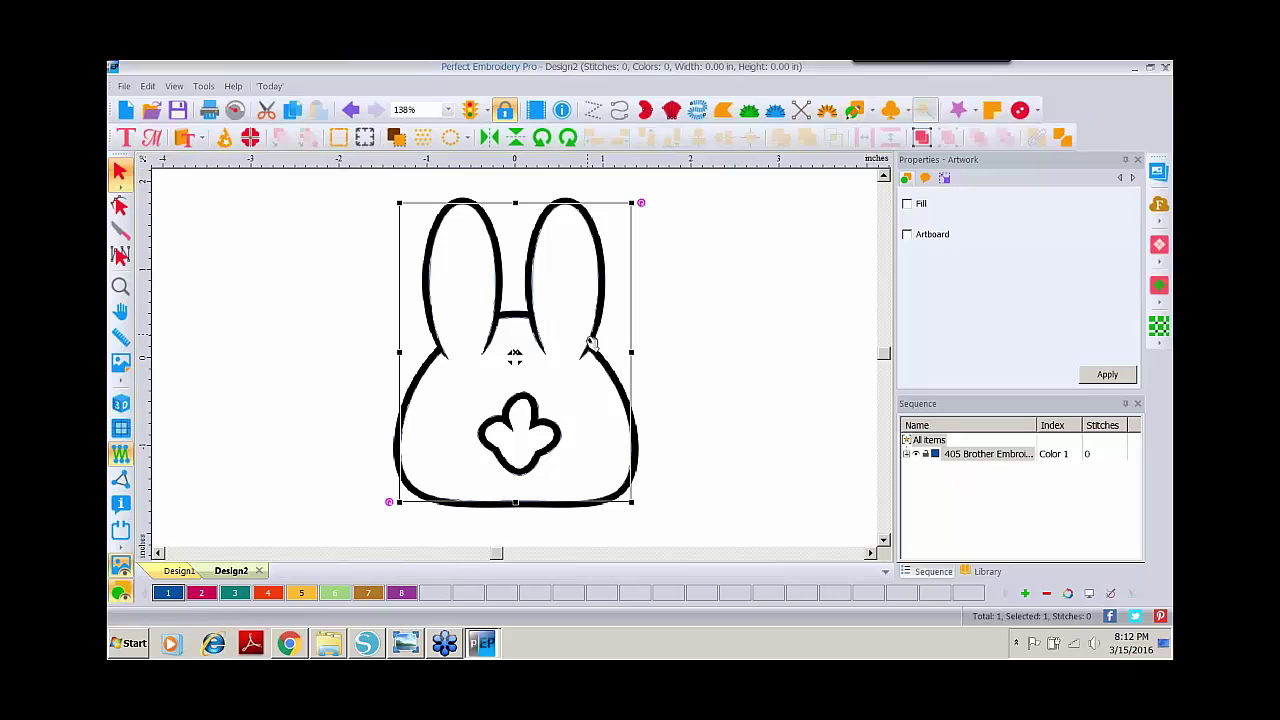
{"action": "left_click_drag", "start_coordinate": [591, 346], "coordinate": [840, 348]}
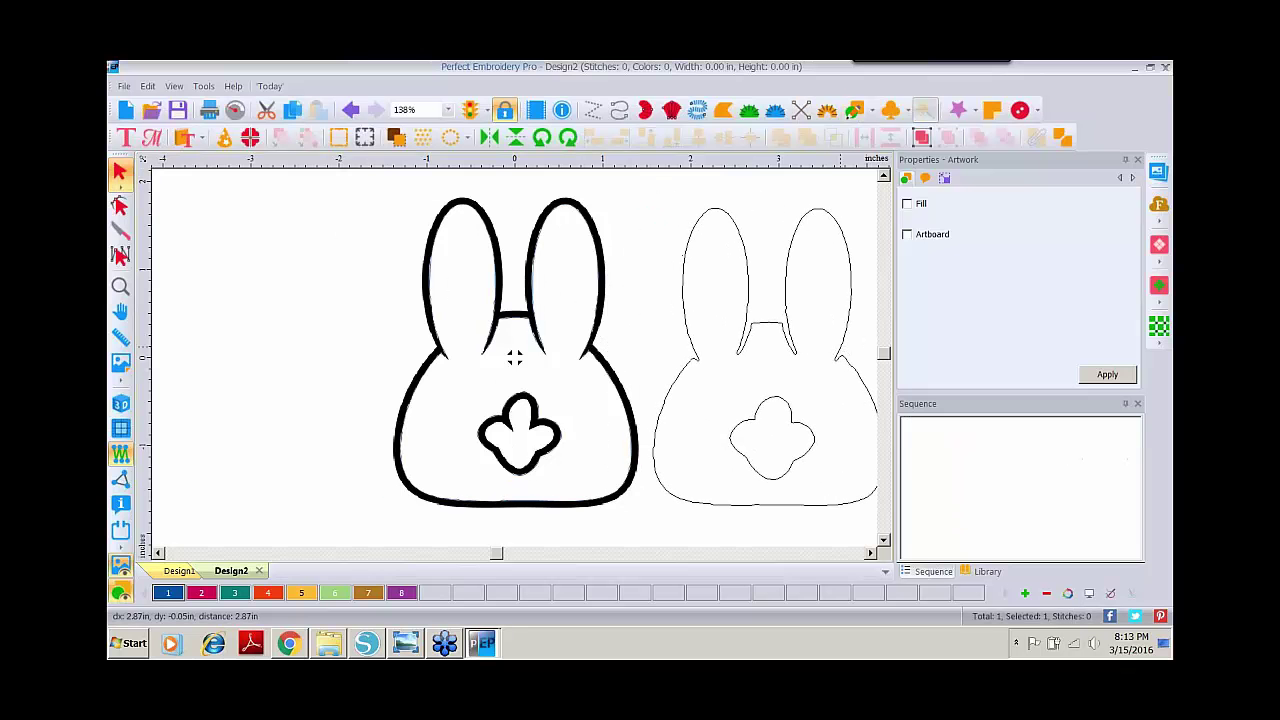
{"action": "left_click", "coordinate": [870, 553]}
{"action": "left_click", "coordinate": [870, 553]}
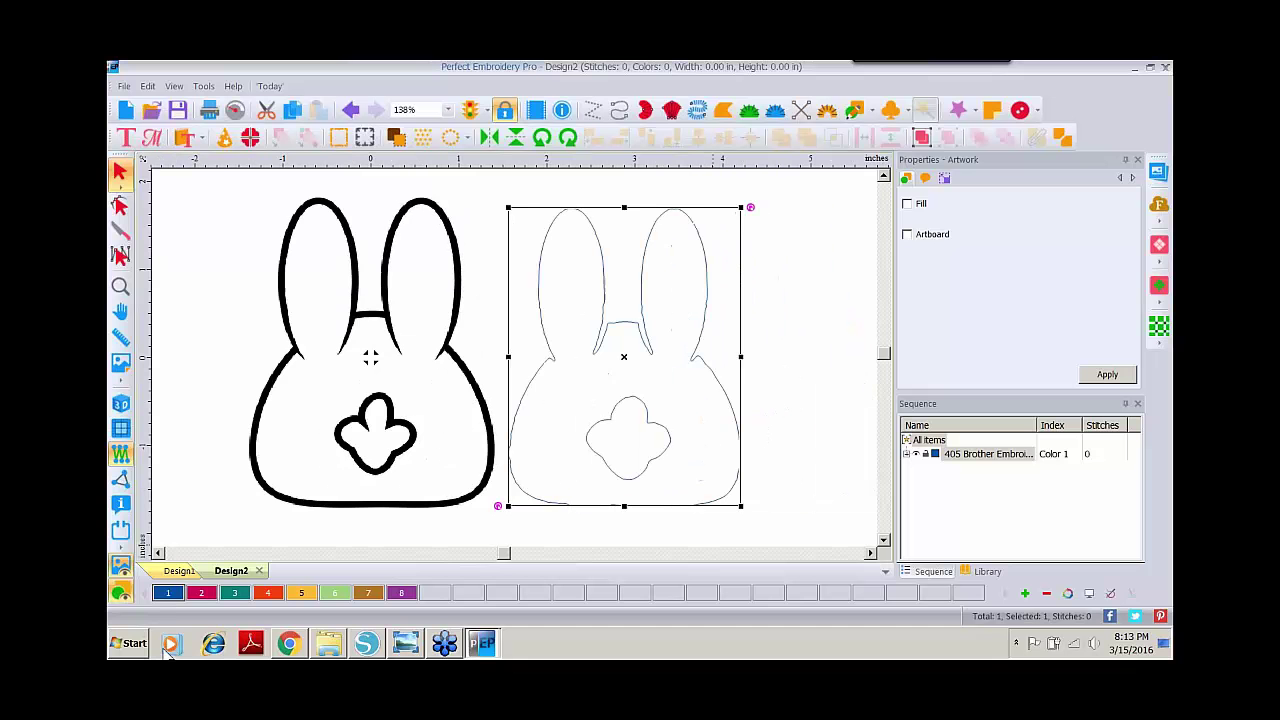
{"action": "left_click", "coordinate": [203, 594]}
Delete the outline points forming the pointed notches and head edge between the bunny's ears
{"action": "left_click", "coordinate": [119, 207]}
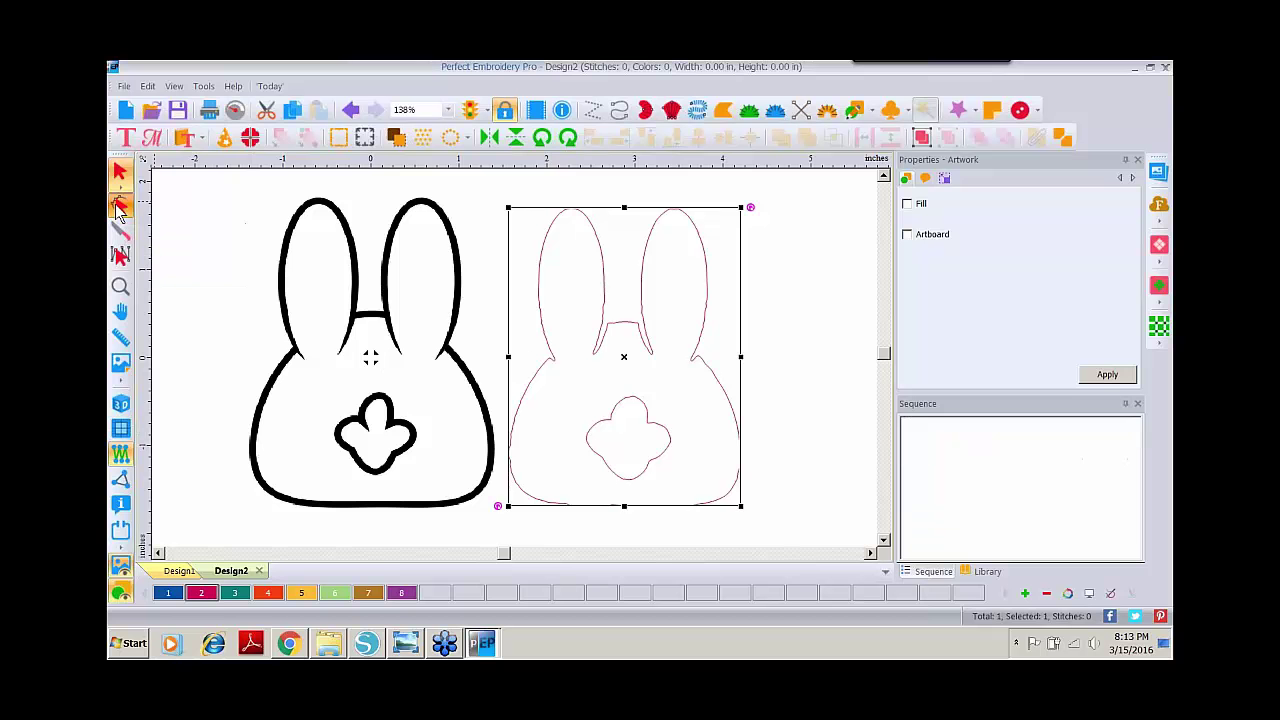
{"action": "left_click", "coordinate": [120, 287]}
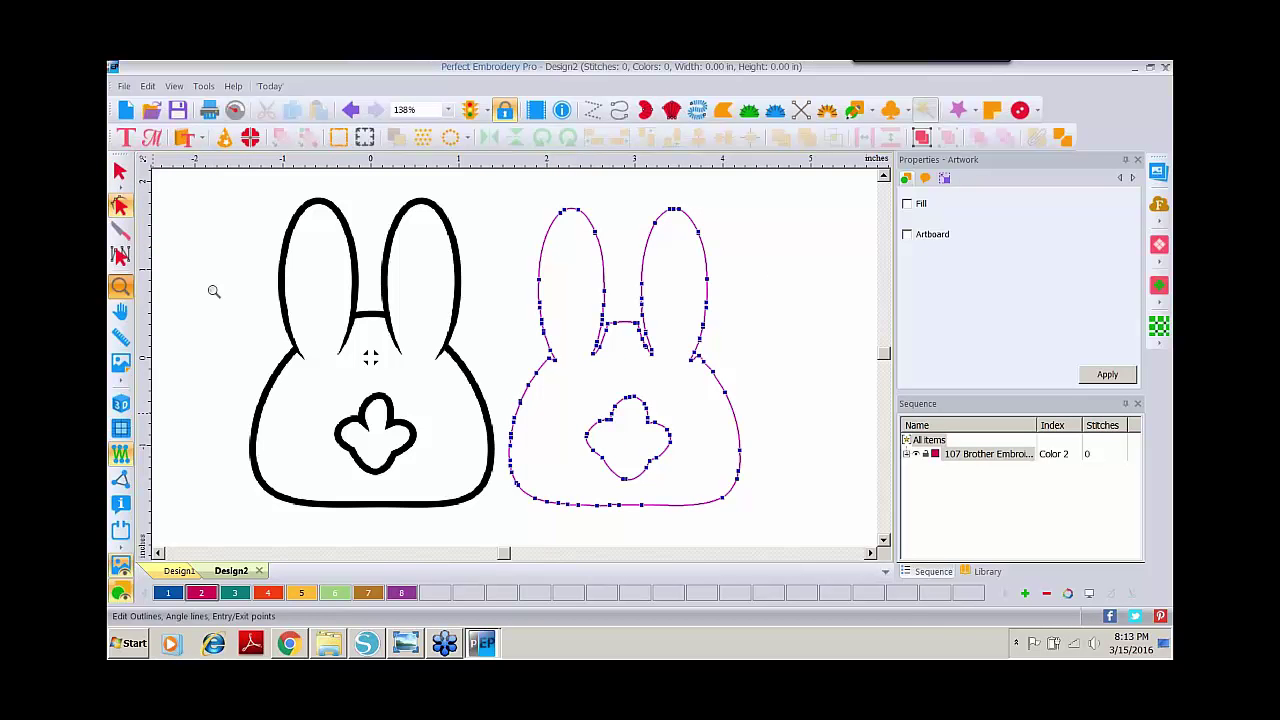
{"action": "left_click", "coordinate": [622, 343]}
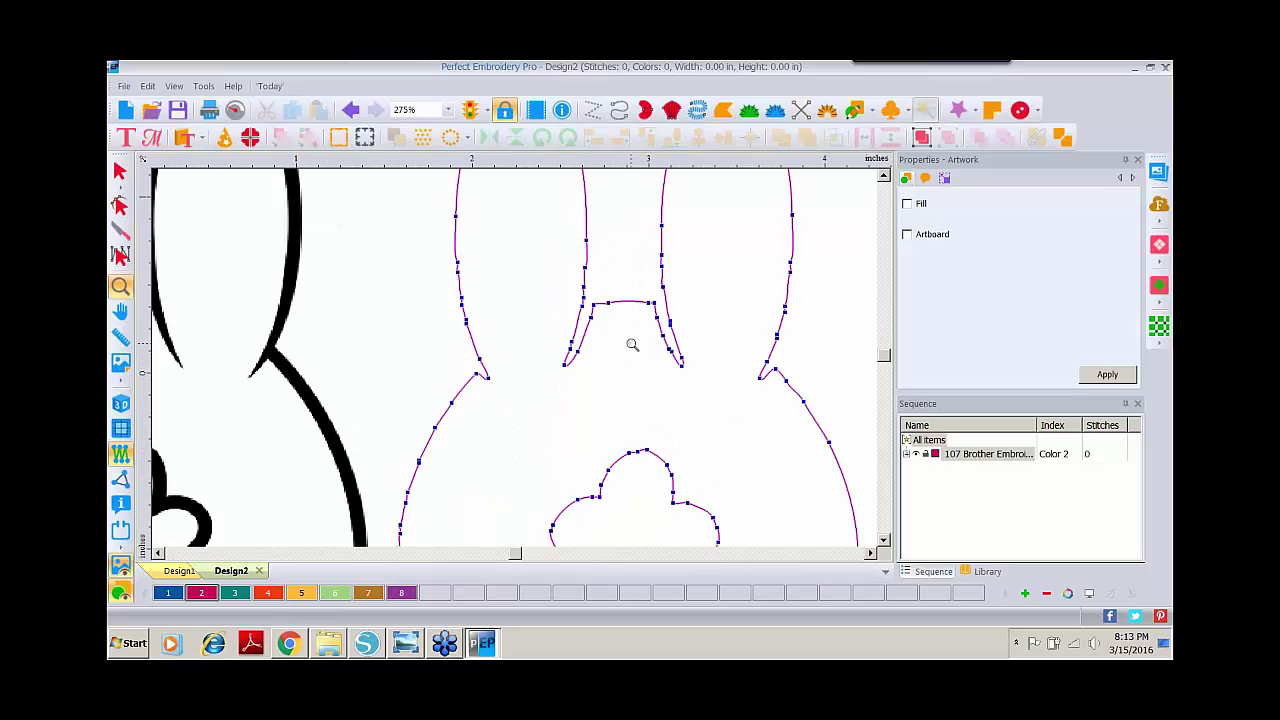
{"action": "left_click", "coordinate": [118, 206]}
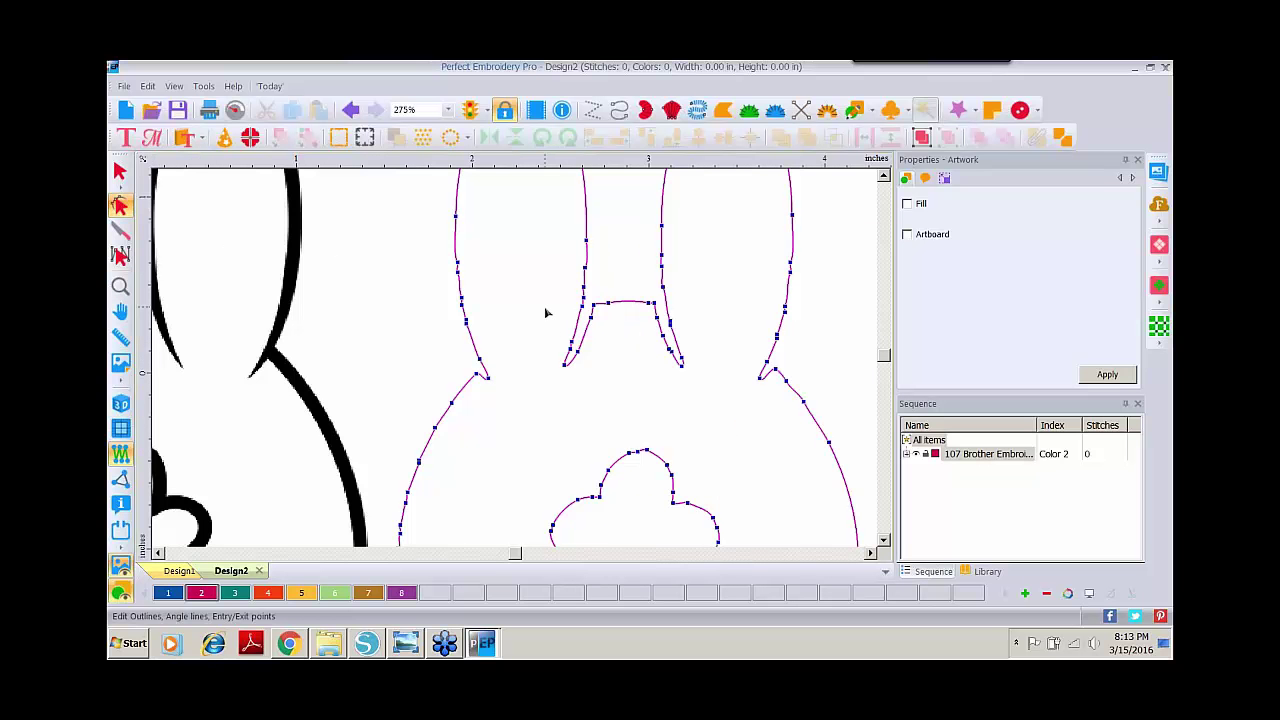
{"action": "left_click_drag", "start_coordinate": [542, 313], "coordinate": [698, 381]}
{"action": "key", "text": "Delete"}
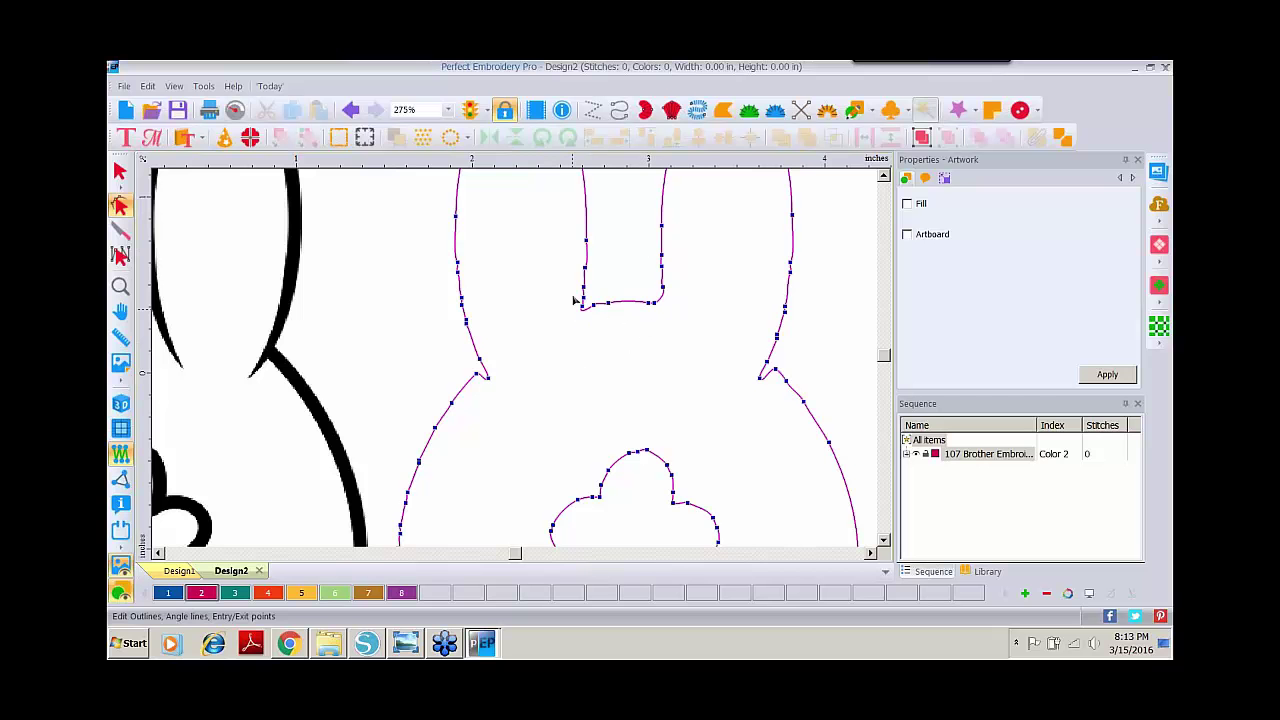
{"action": "left_click_drag", "start_coordinate": [574, 287], "coordinate": [685, 326]}
{"action": "key", "text": "Delete"}
Position the two bottom corner points between the ears and convert them to line points for a straight edge
{"action": "left_click_drag", "start_coordinate": [664, 288], "coordinate": [665, 310]}
{"action": "mouse_move", "coordinate": [585, 297]}
{"action": "left_mouse_down"}
{"action": "mouse_move", "coordinate": [580, 320]}
{"action": "mouse_move", "coordinate": [582, 307]}
{"action": "left_mouse_up"}
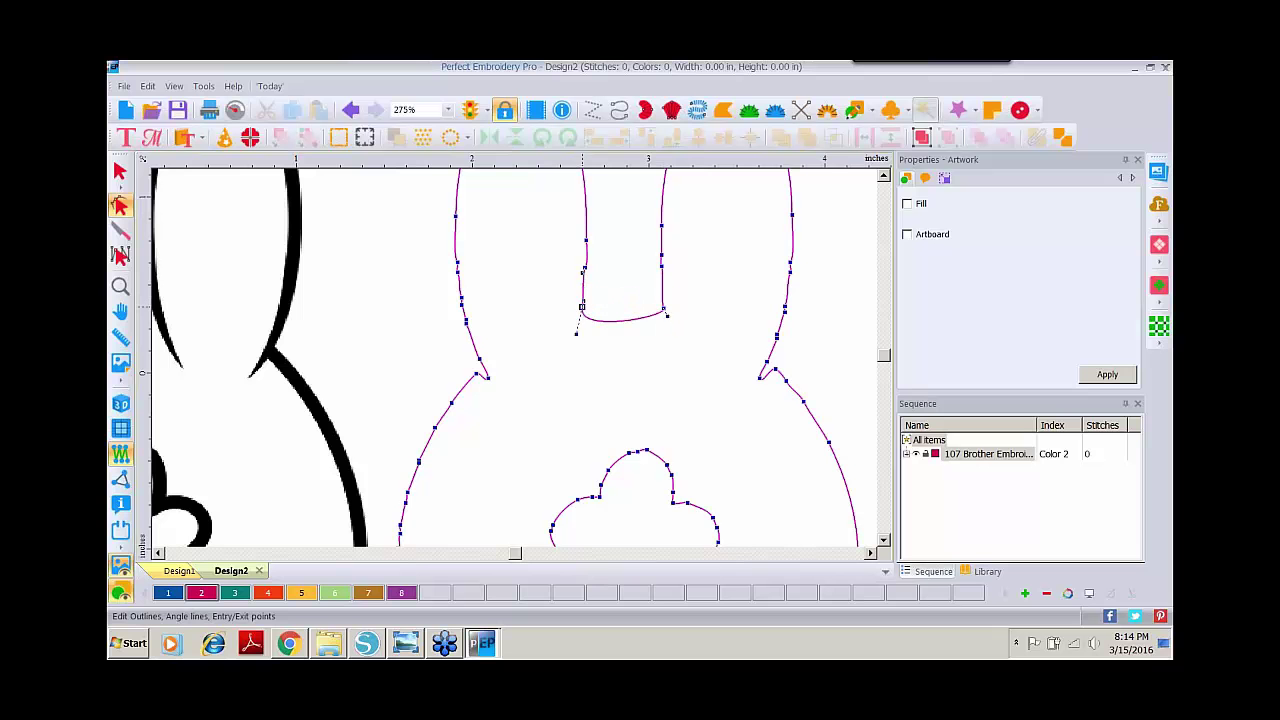
{"action": "right_click", "coordinate": [583, 307]}
{"action": "left_click", "coordinate": [617, 406]}
{"action": "right_click", "coordinate": [665, 312]}
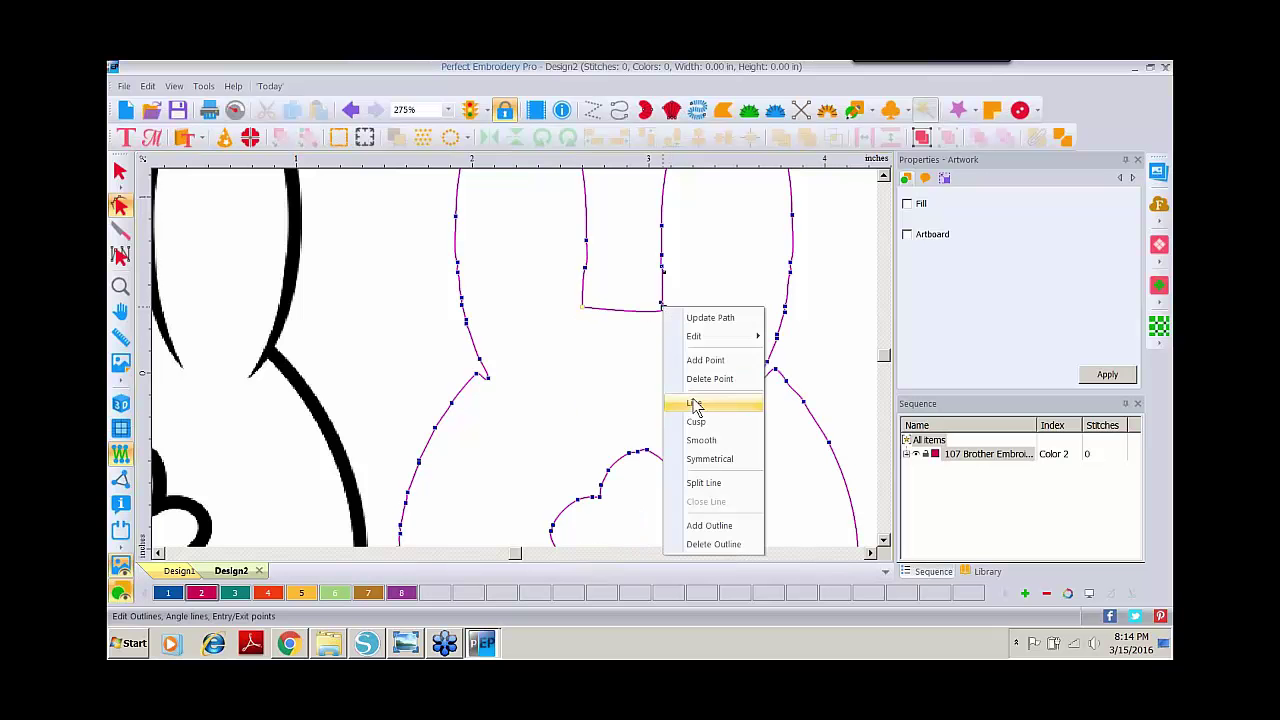
{"action": "left_click", "coordinate": [691, 406]}
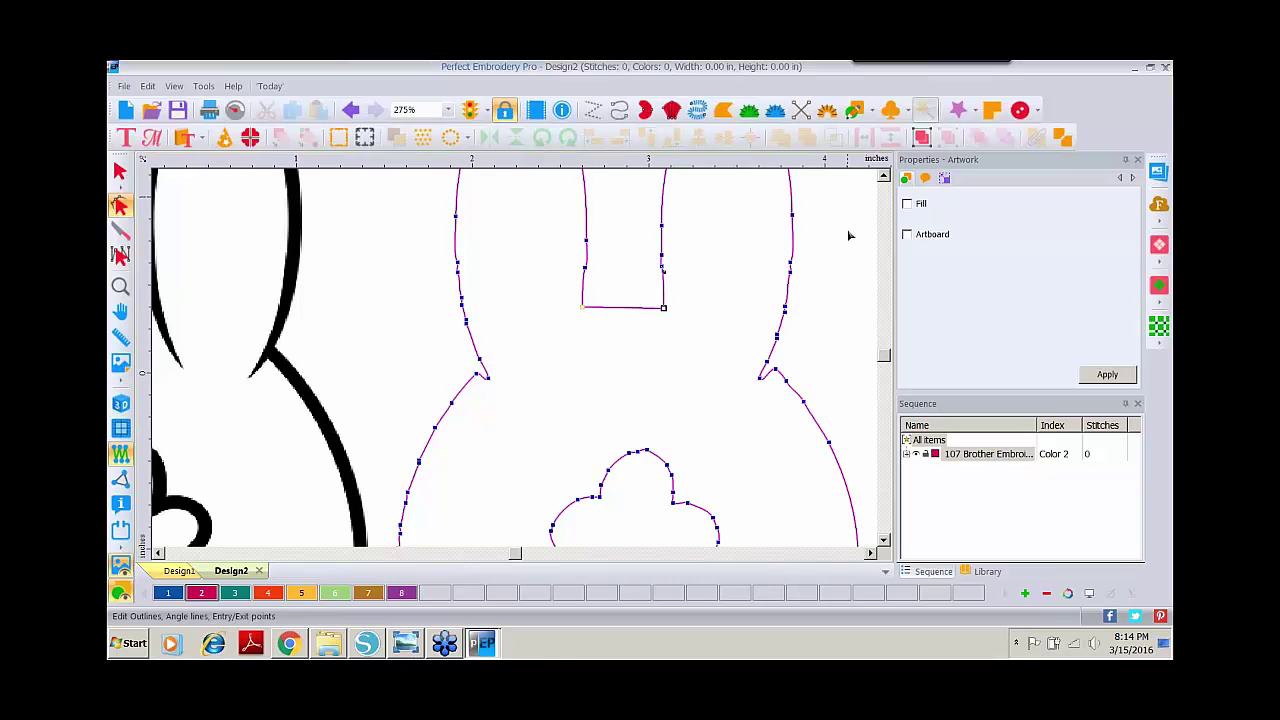
{"action": "left_click", "coordinate": [585, 310]}
Replace the cluster of points on the left ear's lower outer edge with one added point, positioned to curve the edge outward
{"action": "left_click_drag", "start_coordinate": [433, 255], "coordinate": [508, 346]}
{"action": "right_click", "coordinate": [457, 272]}
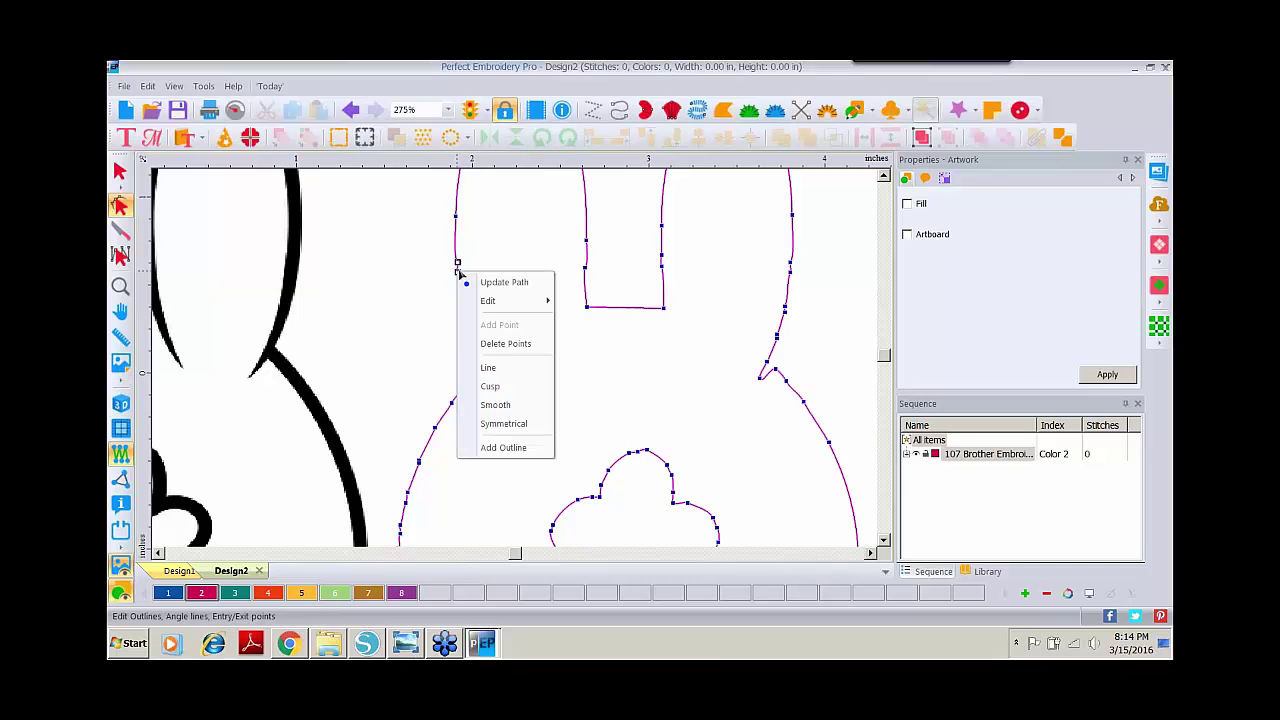
{"action": "left_click", "coordinate": [503, 342]}
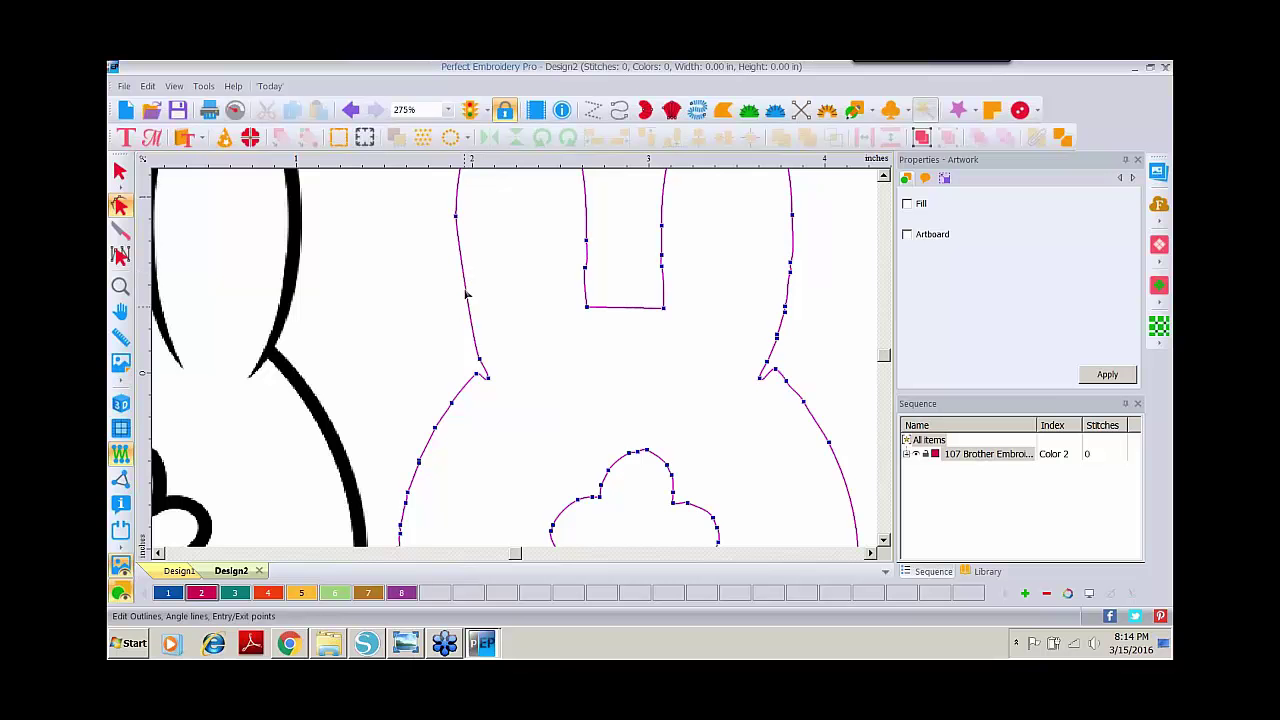
{"action": "right_click", "coordinate": [468, 292]}
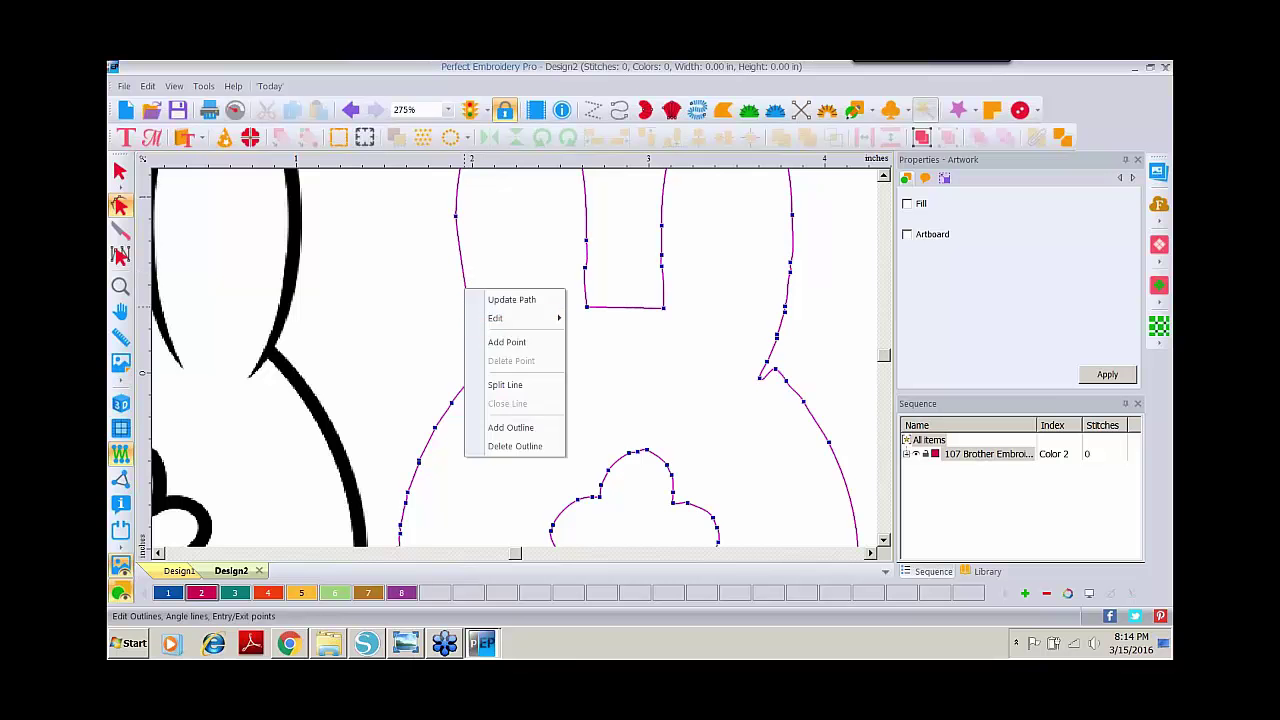
{"action": "left_click", "coordinate": [496, 342]}
{"action": "left_click_drag", "start_coordinate": [465, 289], "coordinate": [457, 284]}
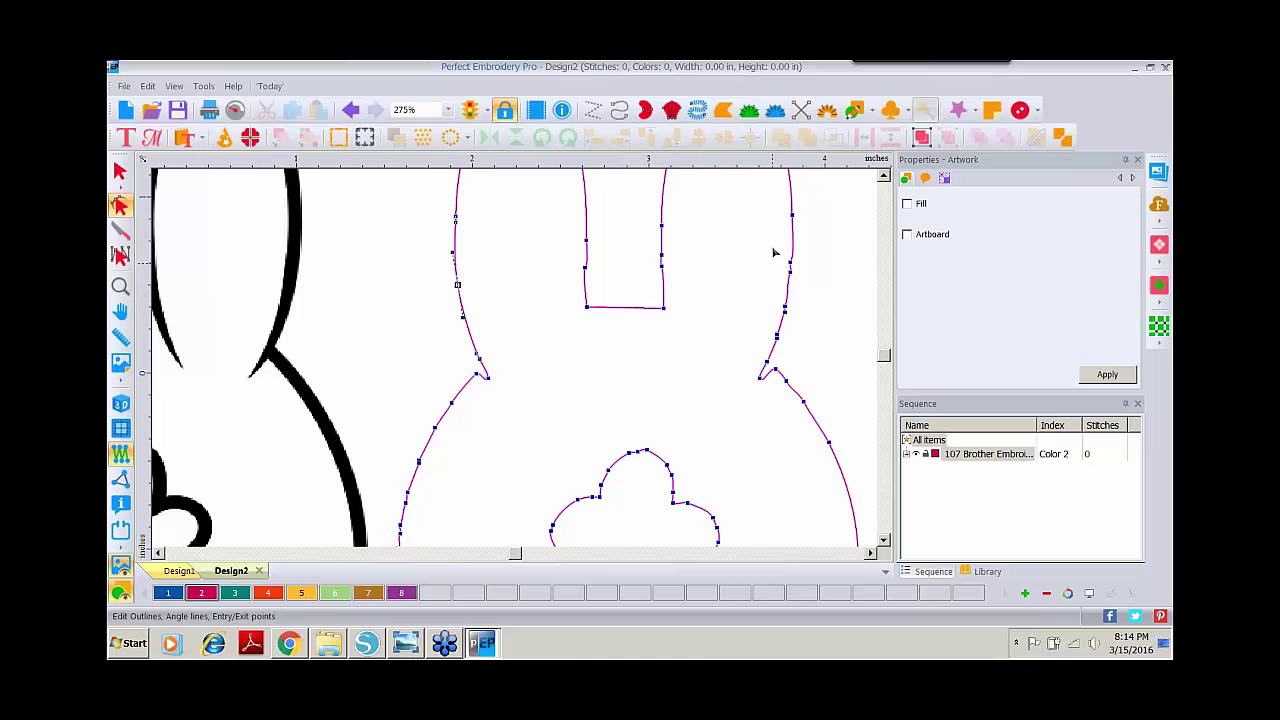
Replace the cluster of points on the right ear's lower outer edge with one added point, moved slightly outward
{"action": "left_click_drag", "start_coordinate": [771, 321], "coordinate": [806, 354]}
{"action": "right_click", "coordinate": [786, 311]}
{"action": "left_click", "coordinate": [828, 383]}
{"action": "right_click", "coordinate": [778, 296]}
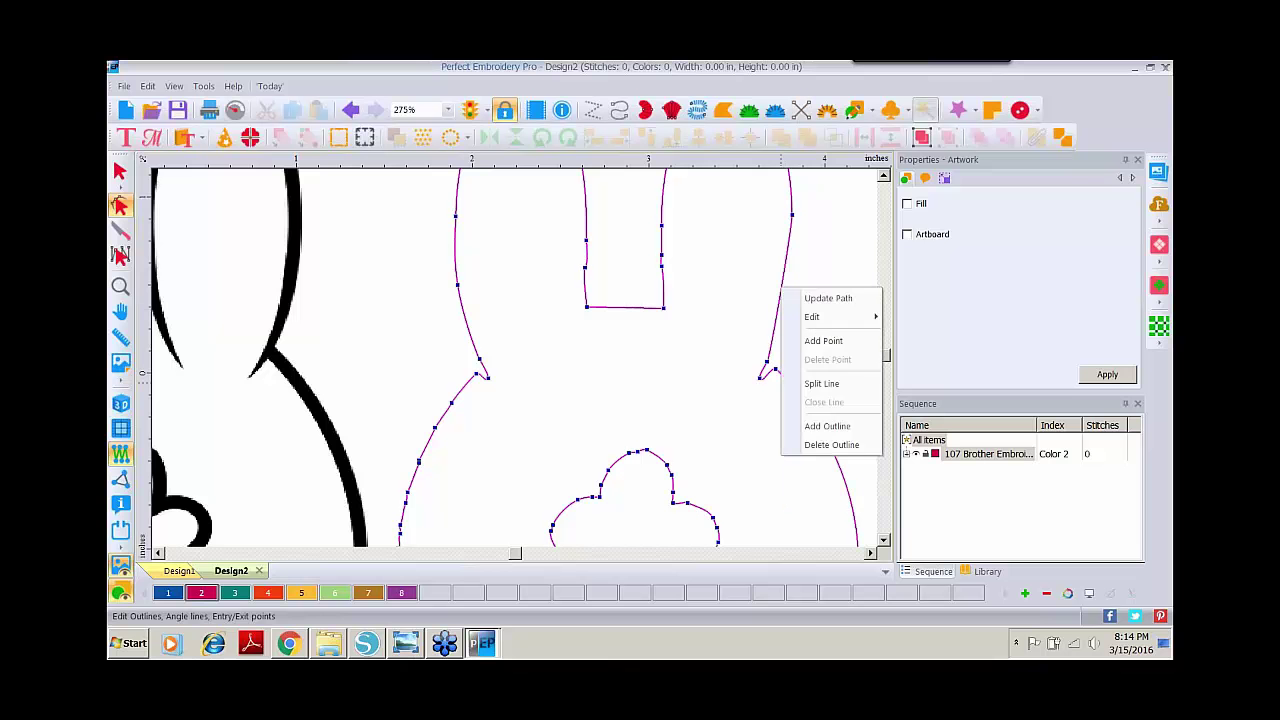
{"action": "left_click", "coordinate": [818, 340]}
{"action": "left_click_drag", "start_coordinate": [783, 289], "coordinate": [790, 295]}
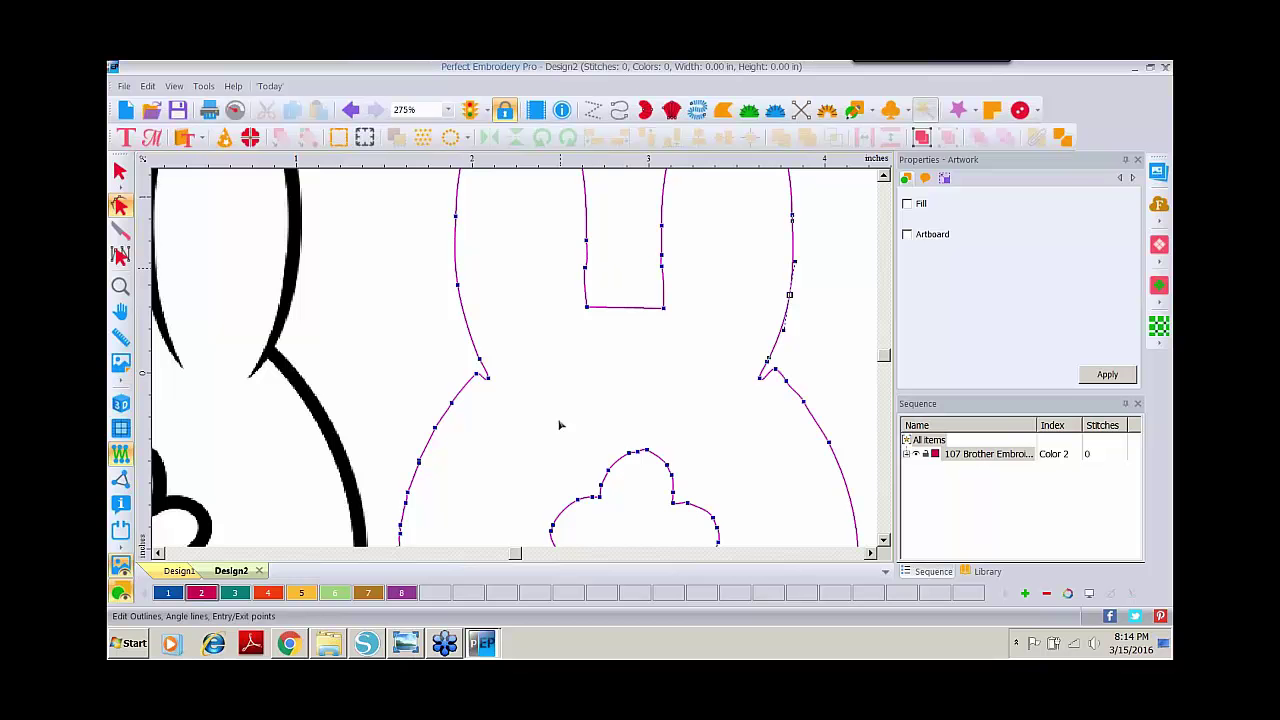
Delete the protruding point at each outer junction of the bunny's ears and body
{"action": "right_click", "coordinate": [490, 383]}
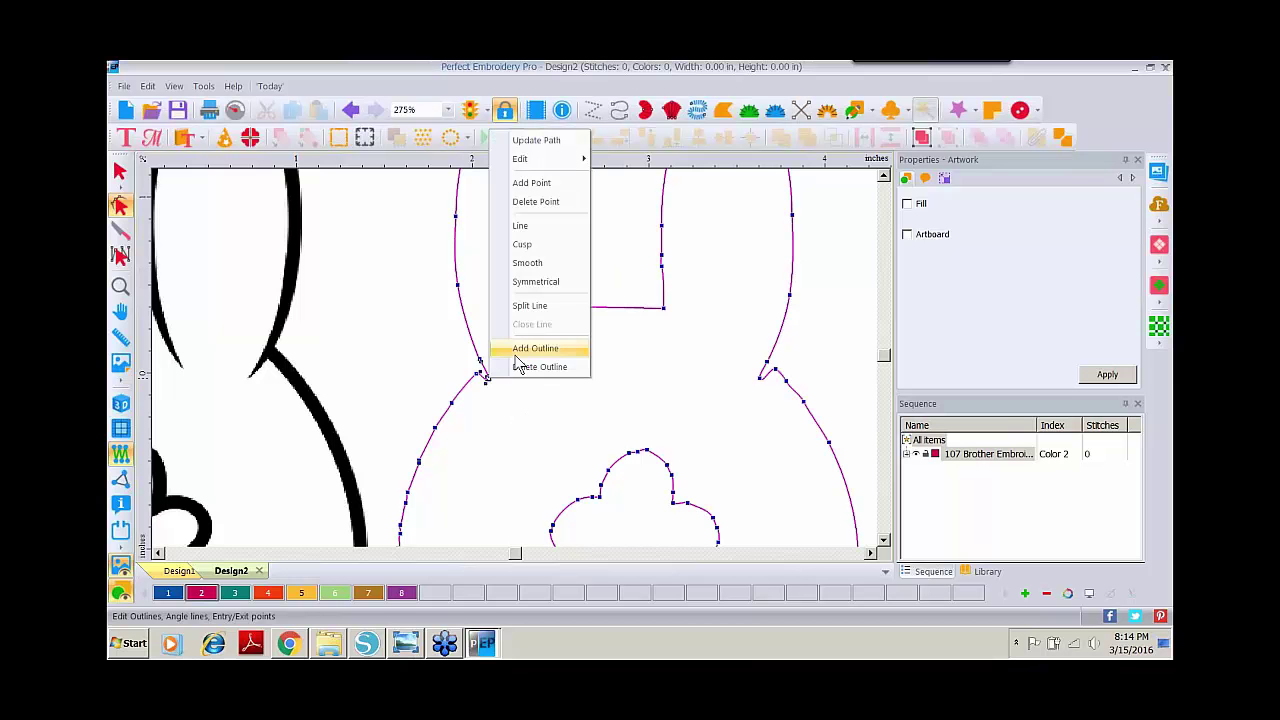
{"action": "left_click", "coordinate": [562, 226]}
{"action": "right_click", "coordinate": [760, 383]}
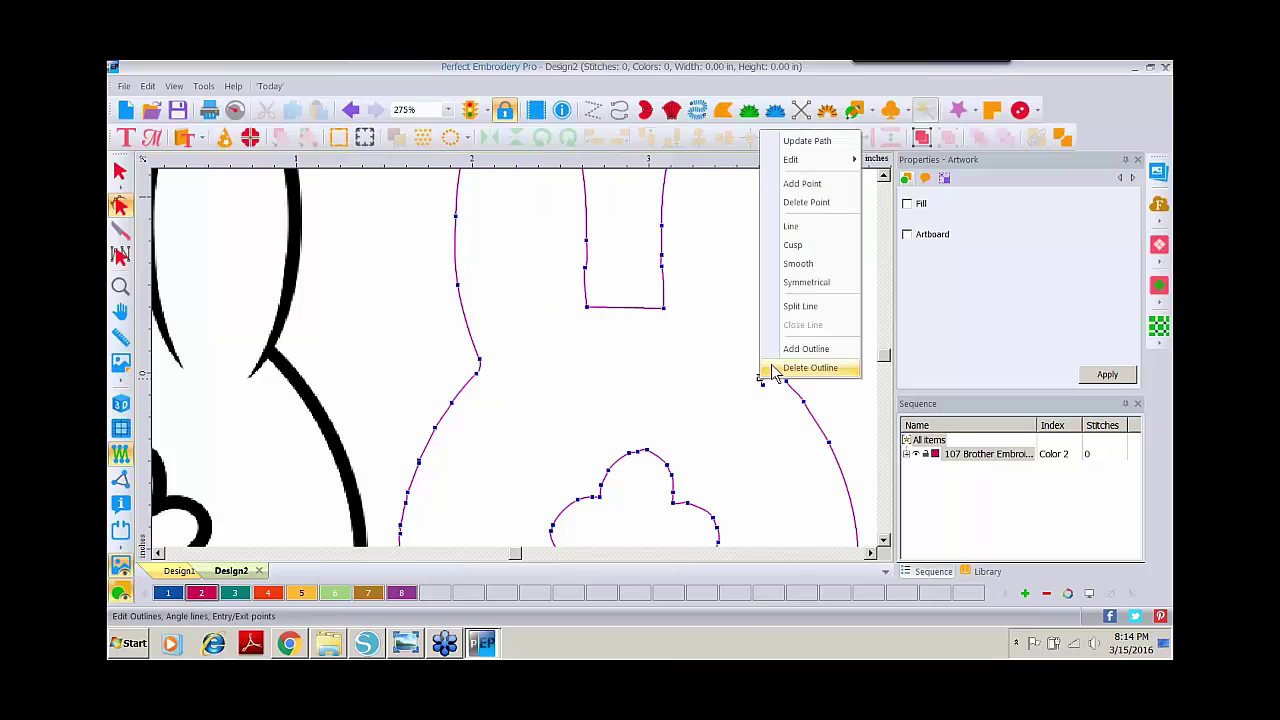
{"action": "left_click", "coordinate": [824, 204]}
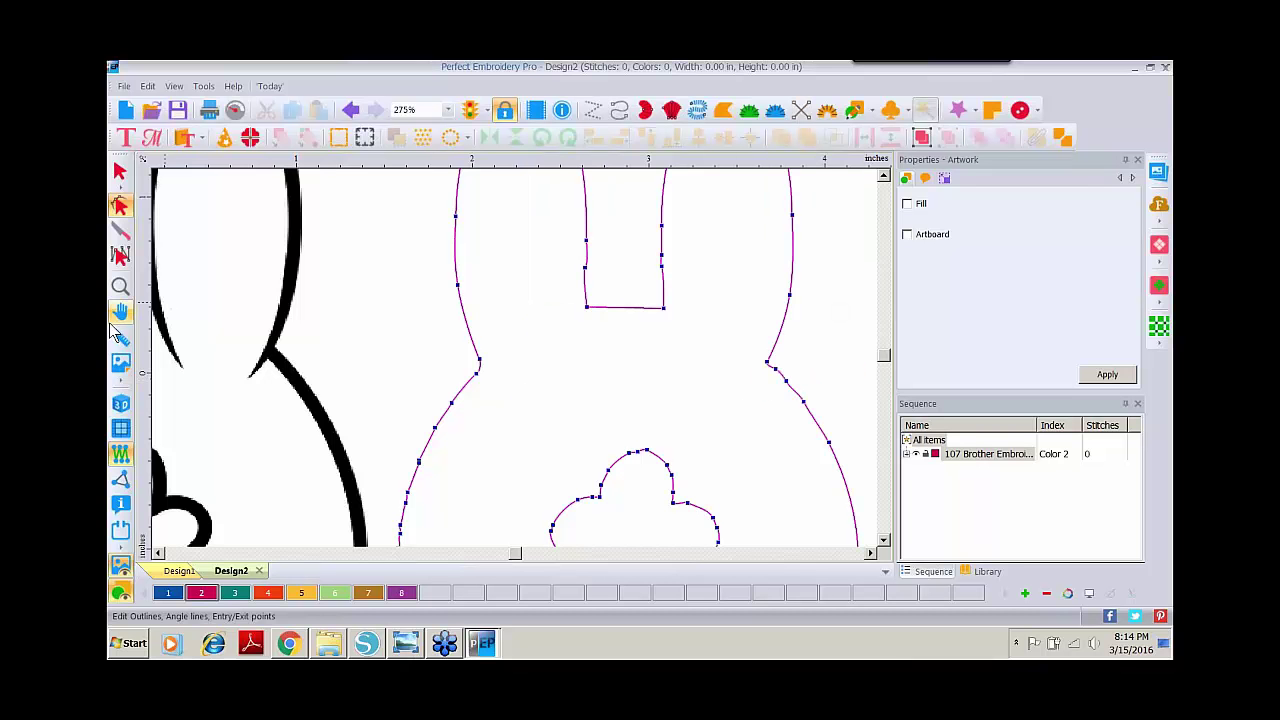
{"action": "left_click", "coordinate": [121, 288]}
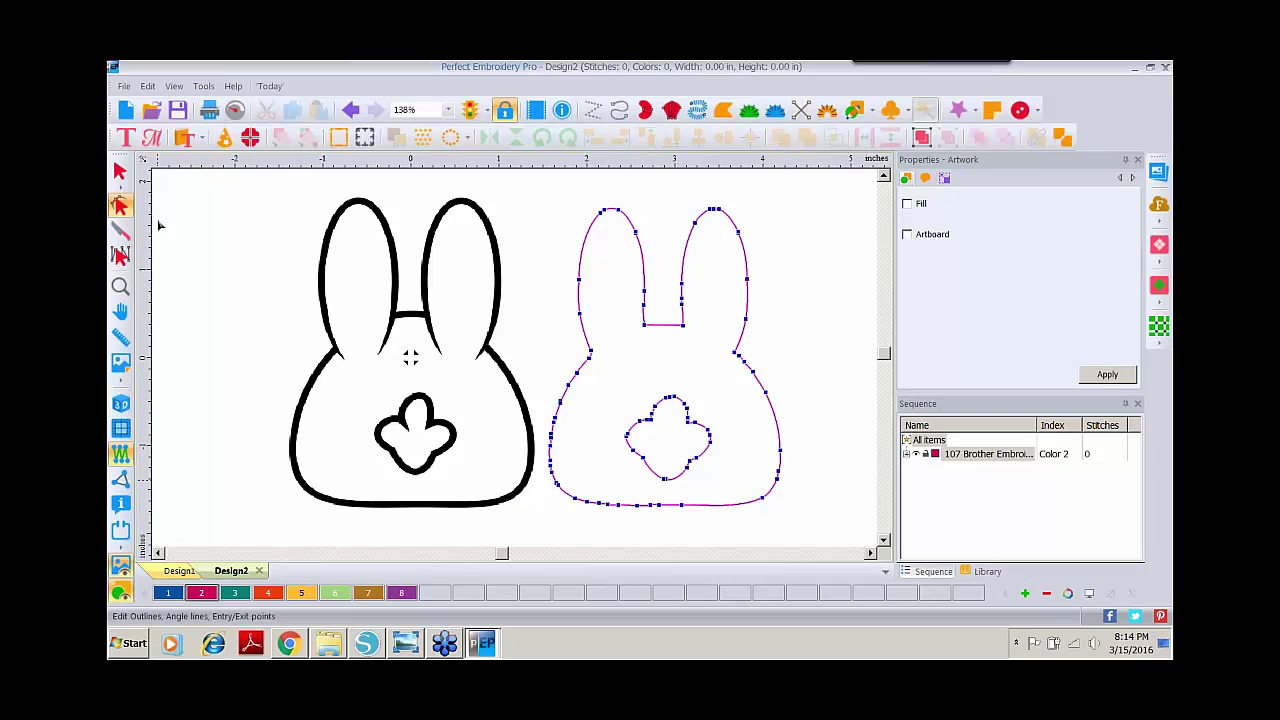
Break the bunny artwork apart into separate shapes and delete the inner tail shape
{"action": "left_click", "coordinate": [120, 172]}
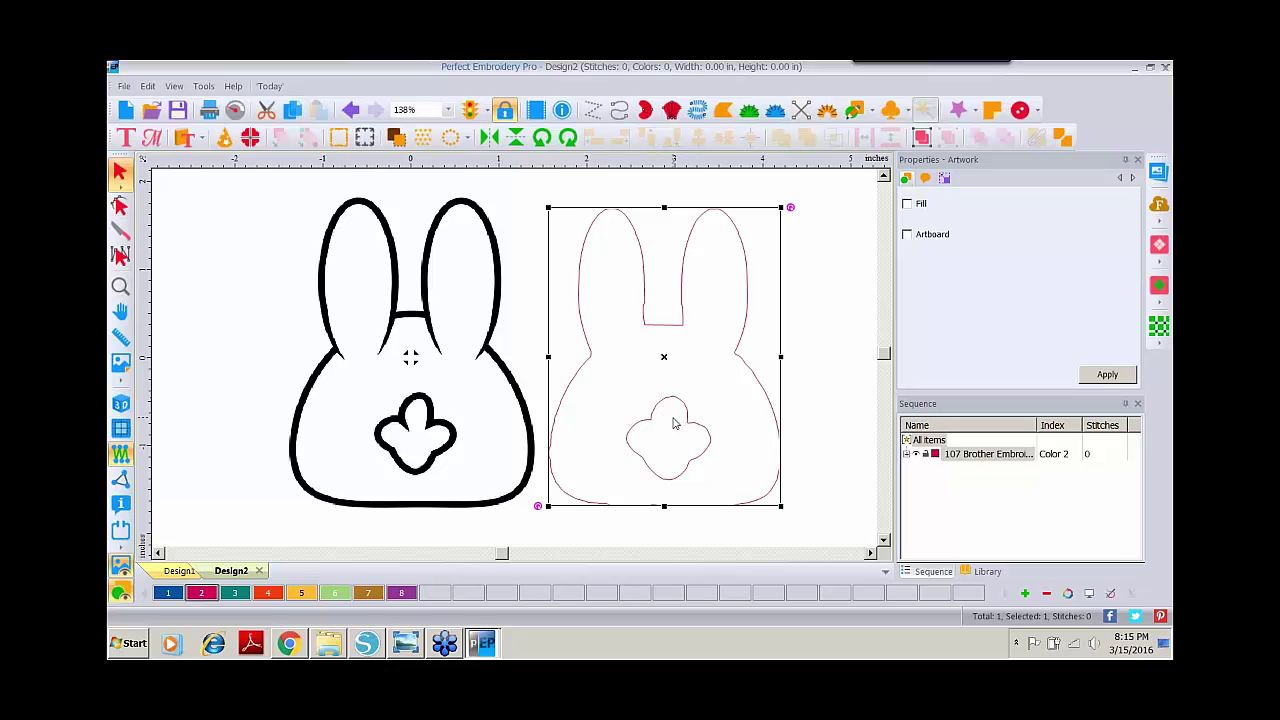
{"action": "left_click", "coordinate": [907, 455]}
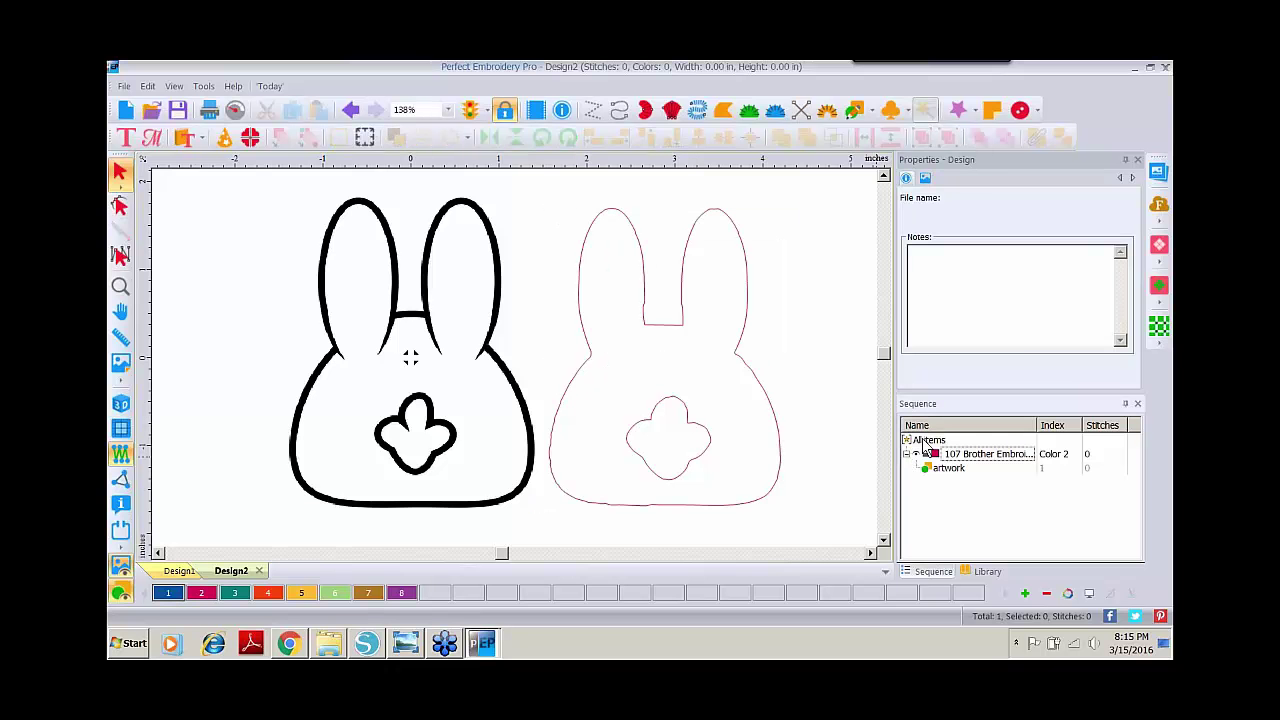
{"action": "left_click", "coordinate": [945, 469]}
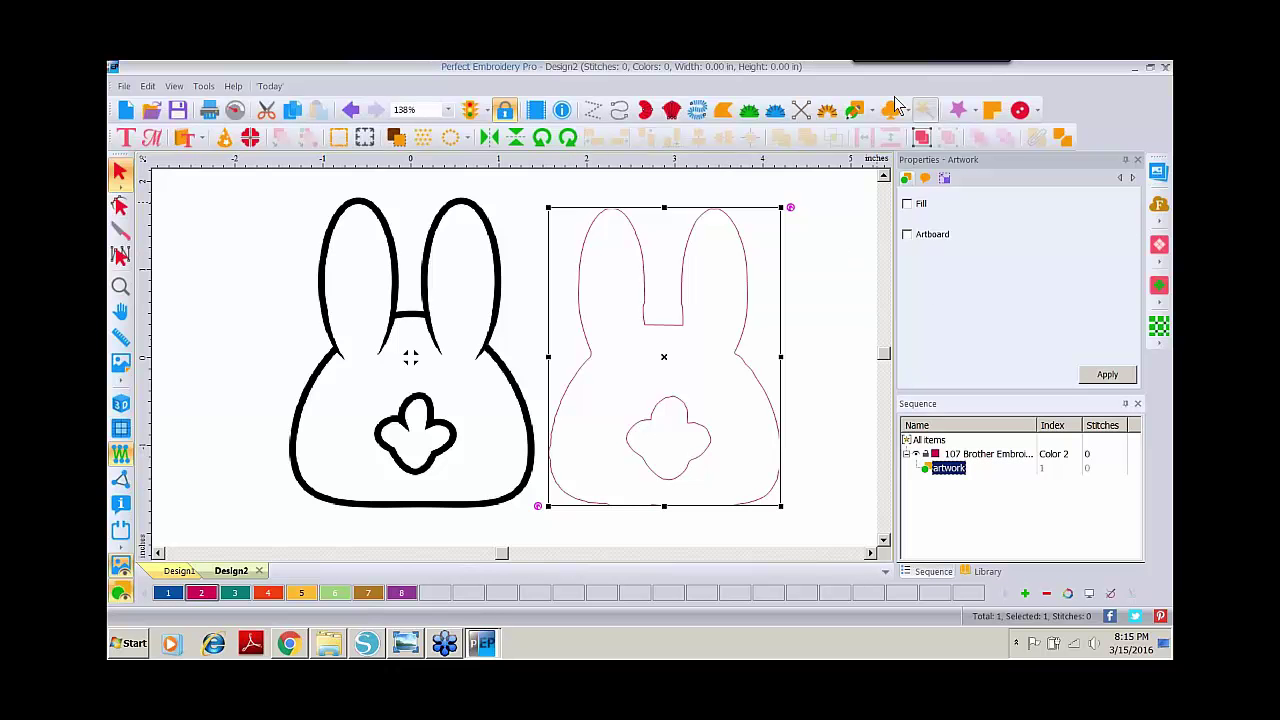
{"action": "left_click", "coordinate": [1062, 140]}
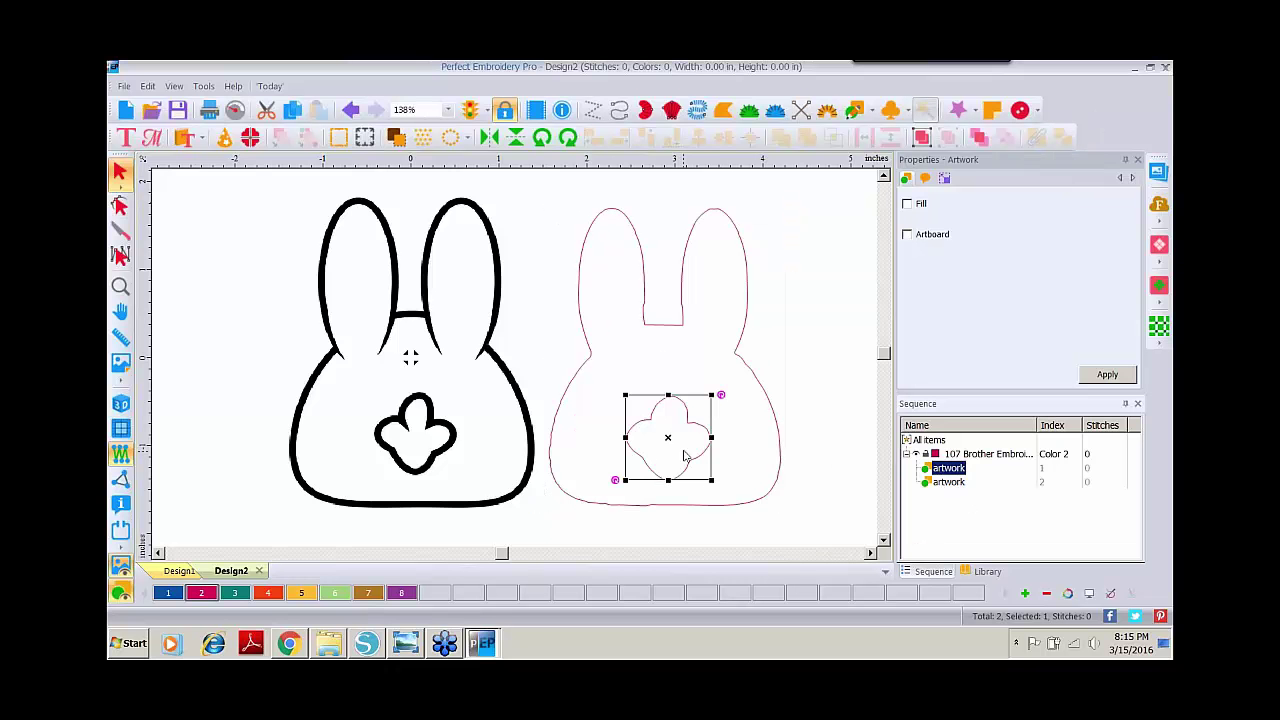
{"action": "key", "text": "Delete"}
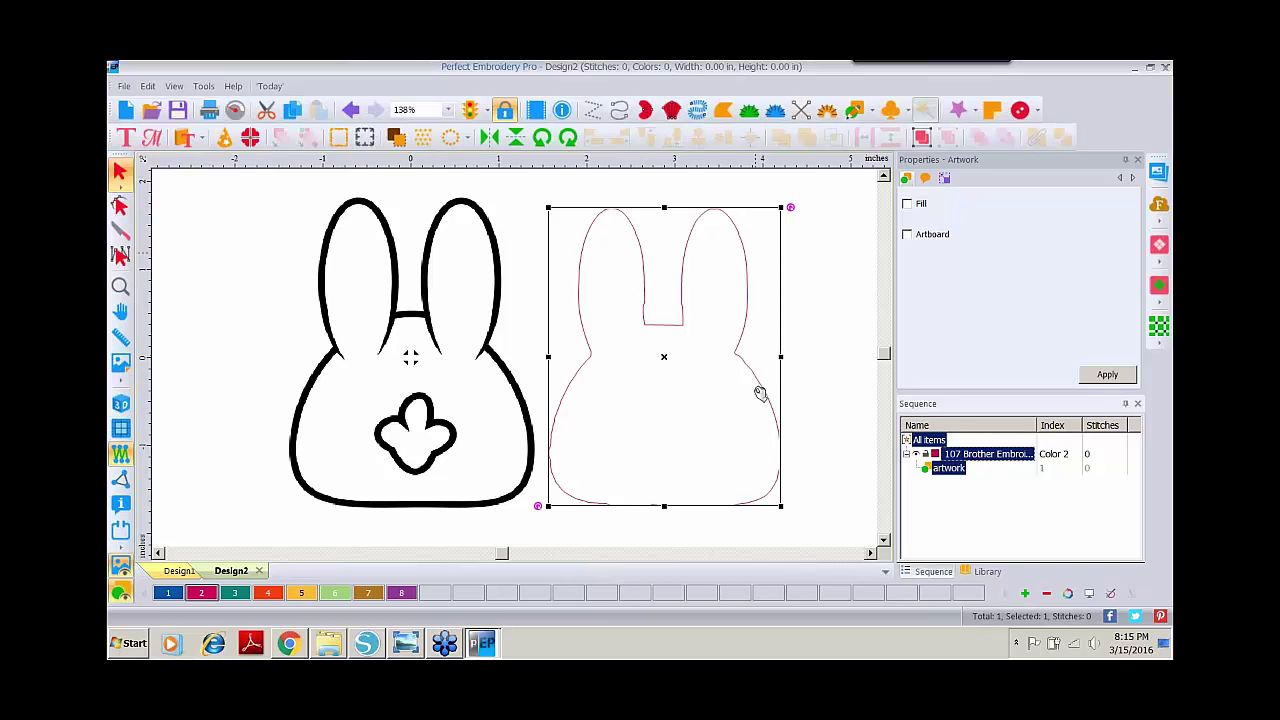
Convert the cleaned-up bunny outline to an Applique and show it in 3D view
{"action": "right_click", "coordinate": [748, 307]}
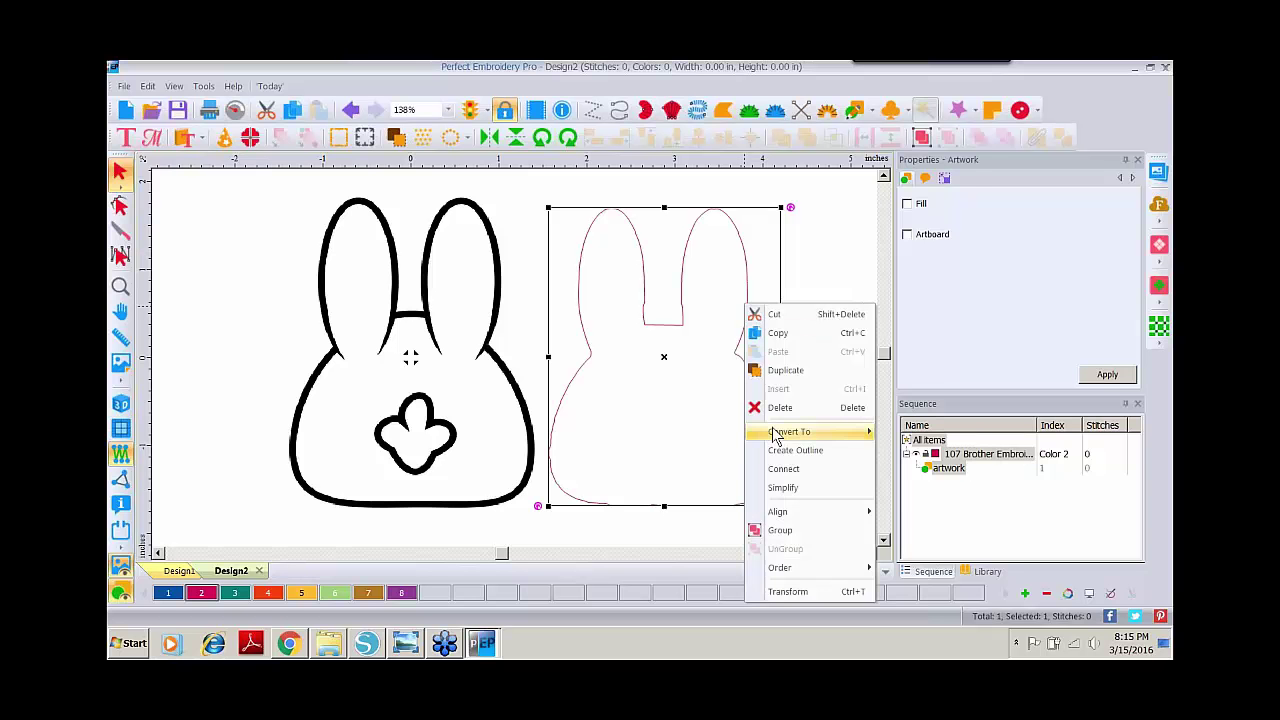
{"action": "mouse_move", "coordinate": [812, 431]}
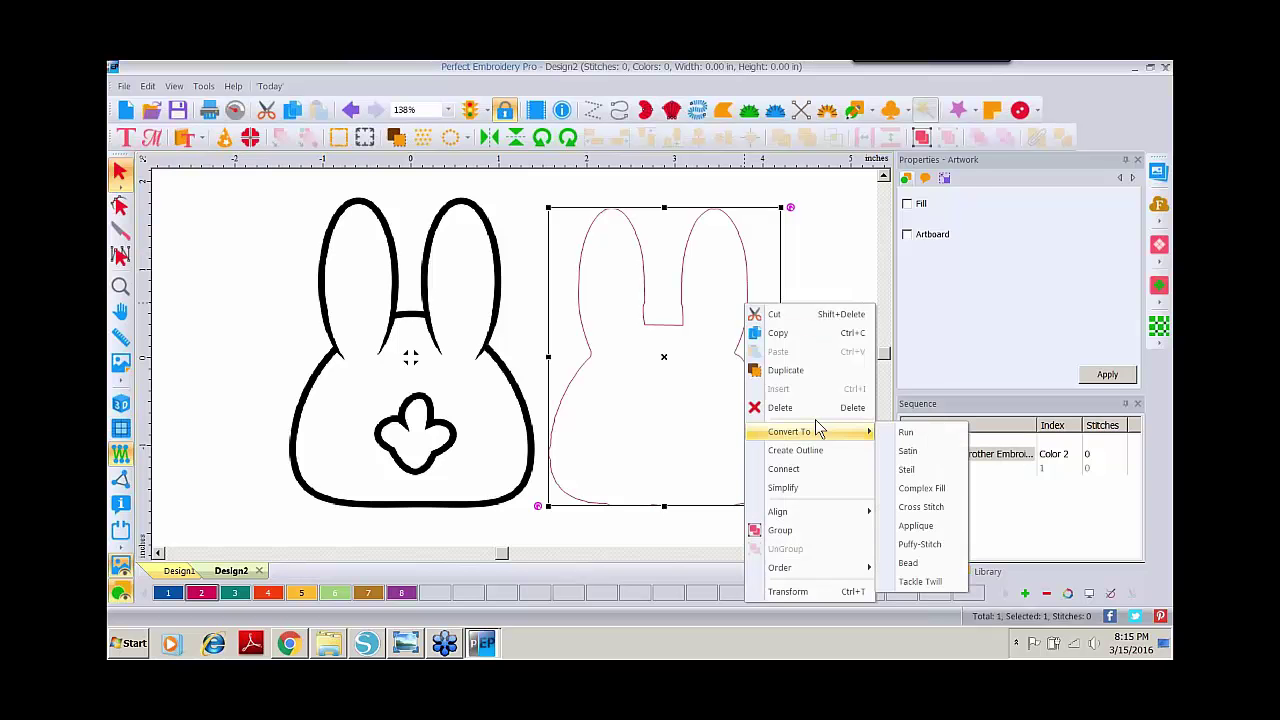
{"action": "left_click", "coordinate": [914, 525]}
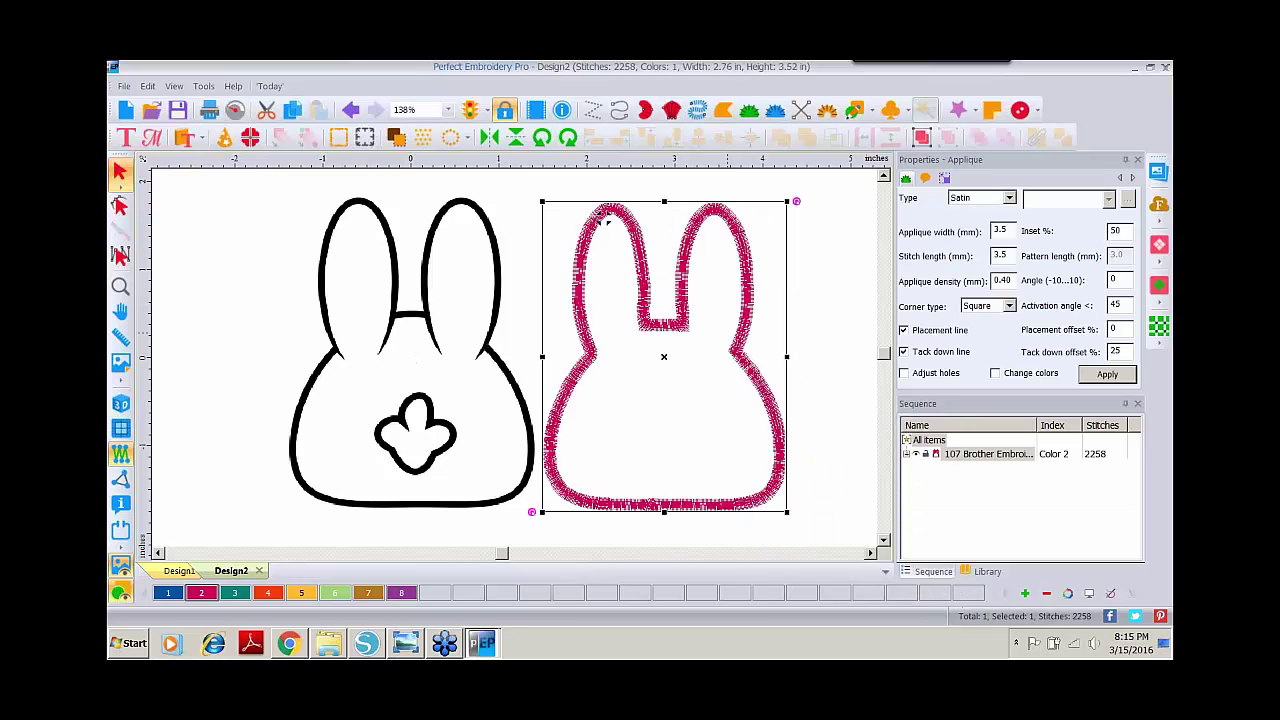
{"action": "left_click", "coordinate": [120, 405]}
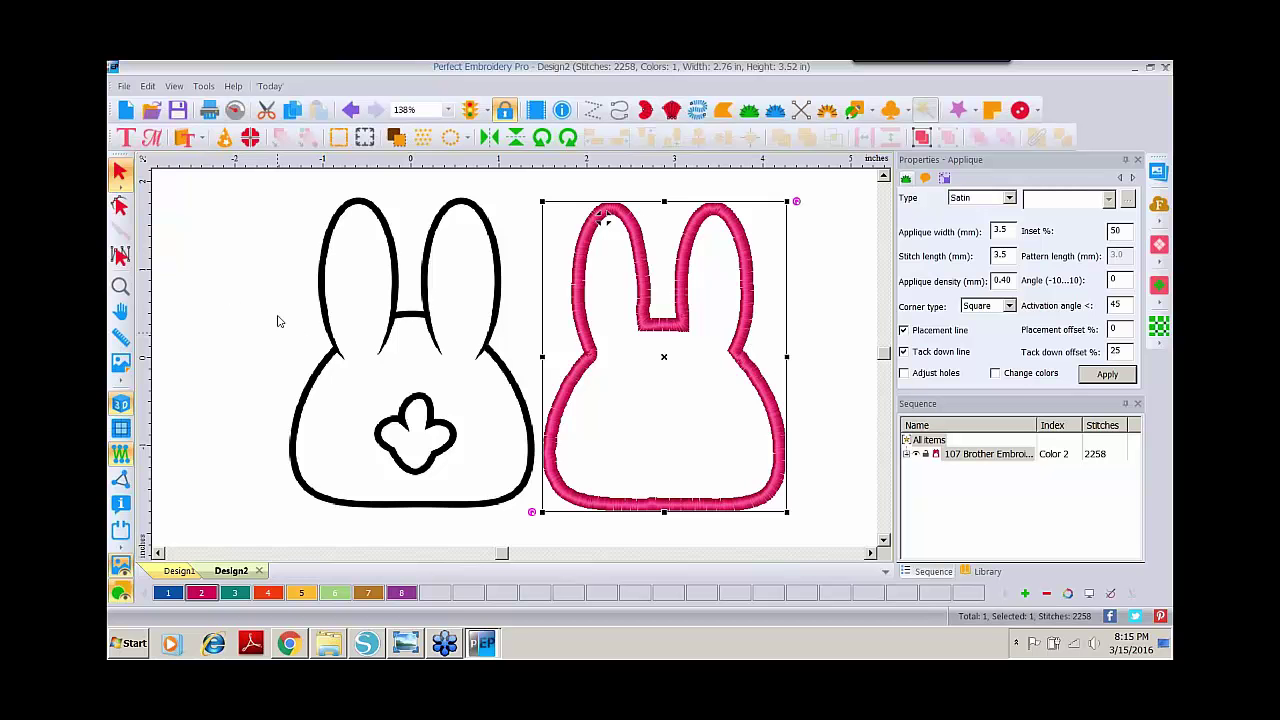
Create a new design and import the artwork bear09.wmf from the dime > Images > Bitmaps folder on the C: drive
{"action": "left_click", "coordinate": [124, 110]}
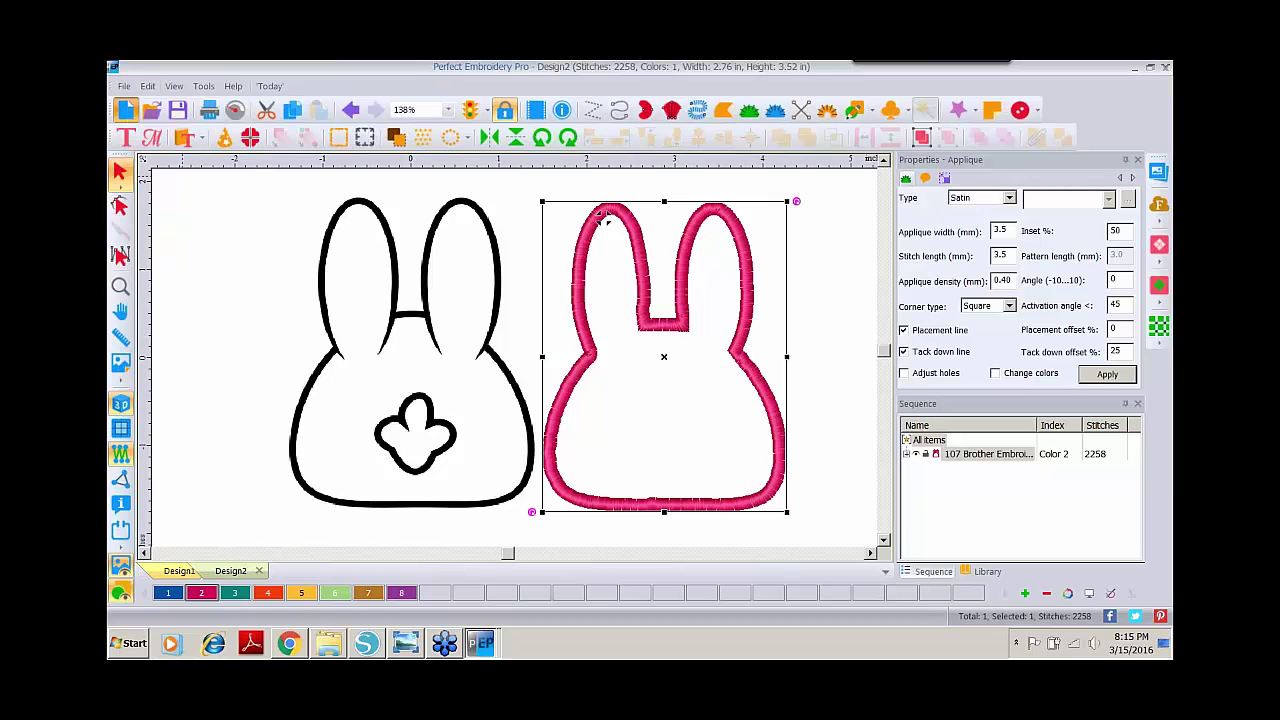
{"action": "left_click", "coordinate": [124, 85]}
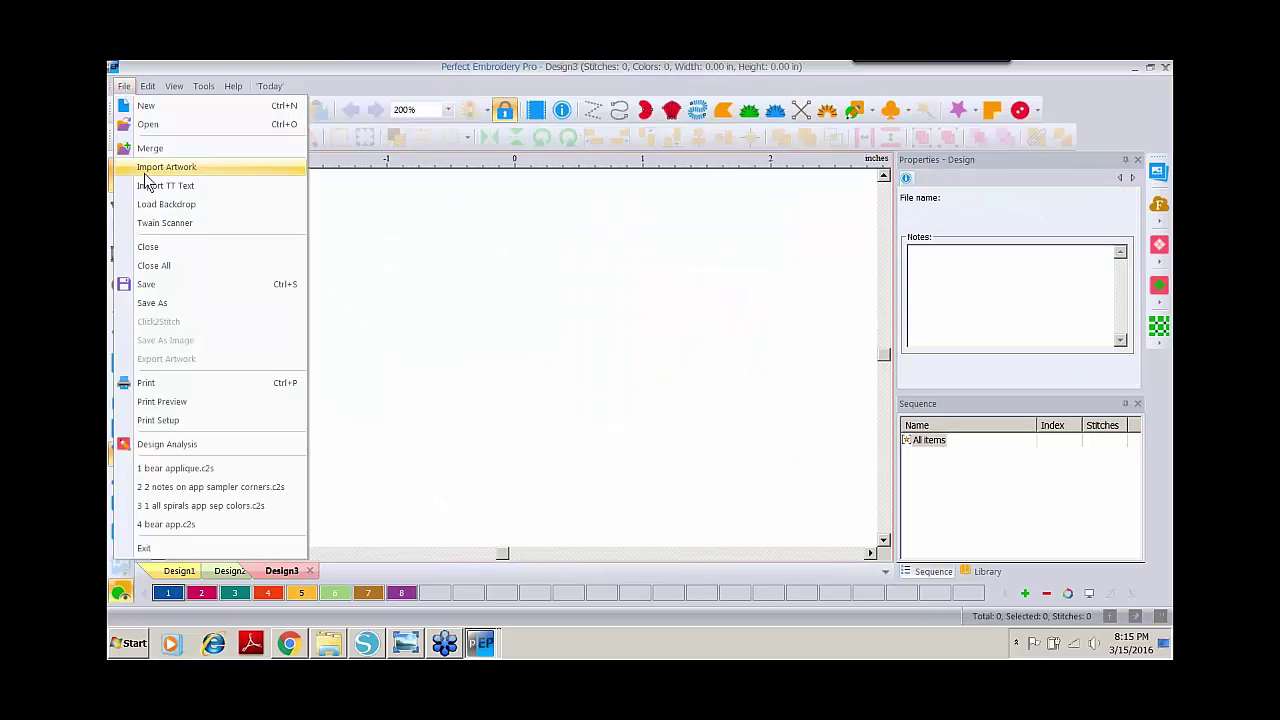
{"action": "left_click", "coordinate": [148, 176]}
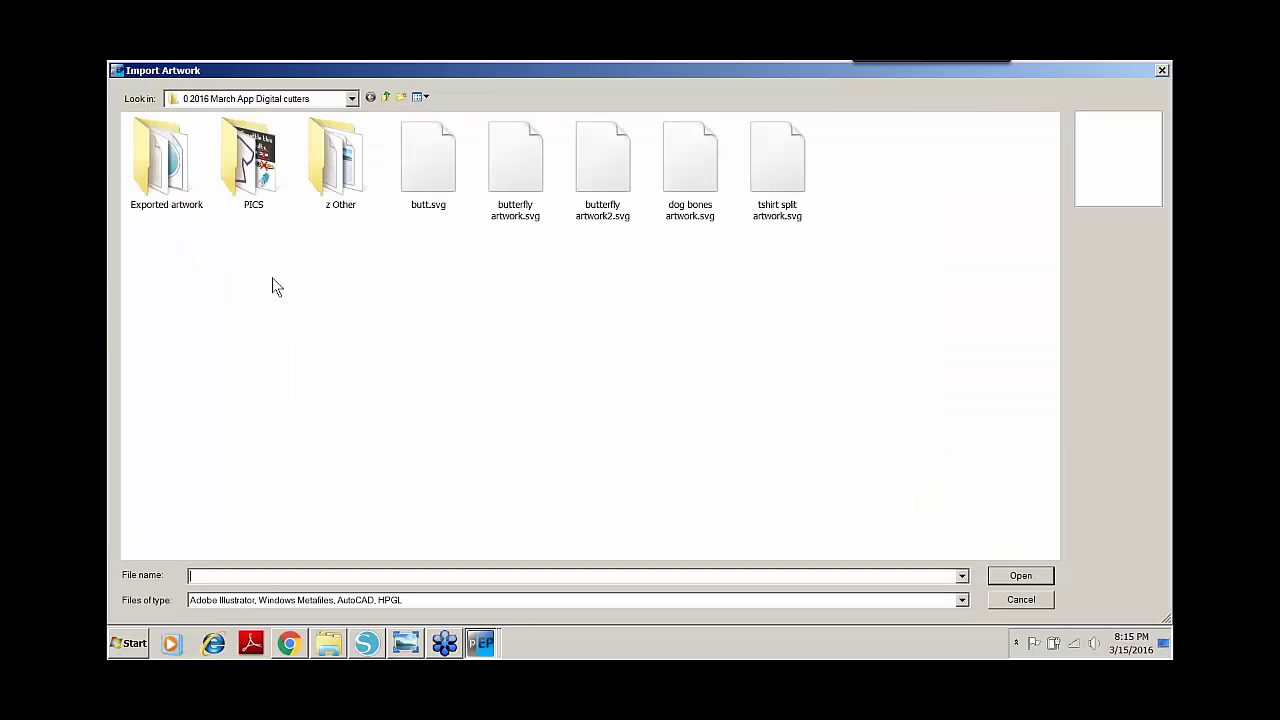
{"action": "left_click", "coordinate": [351, 100]}
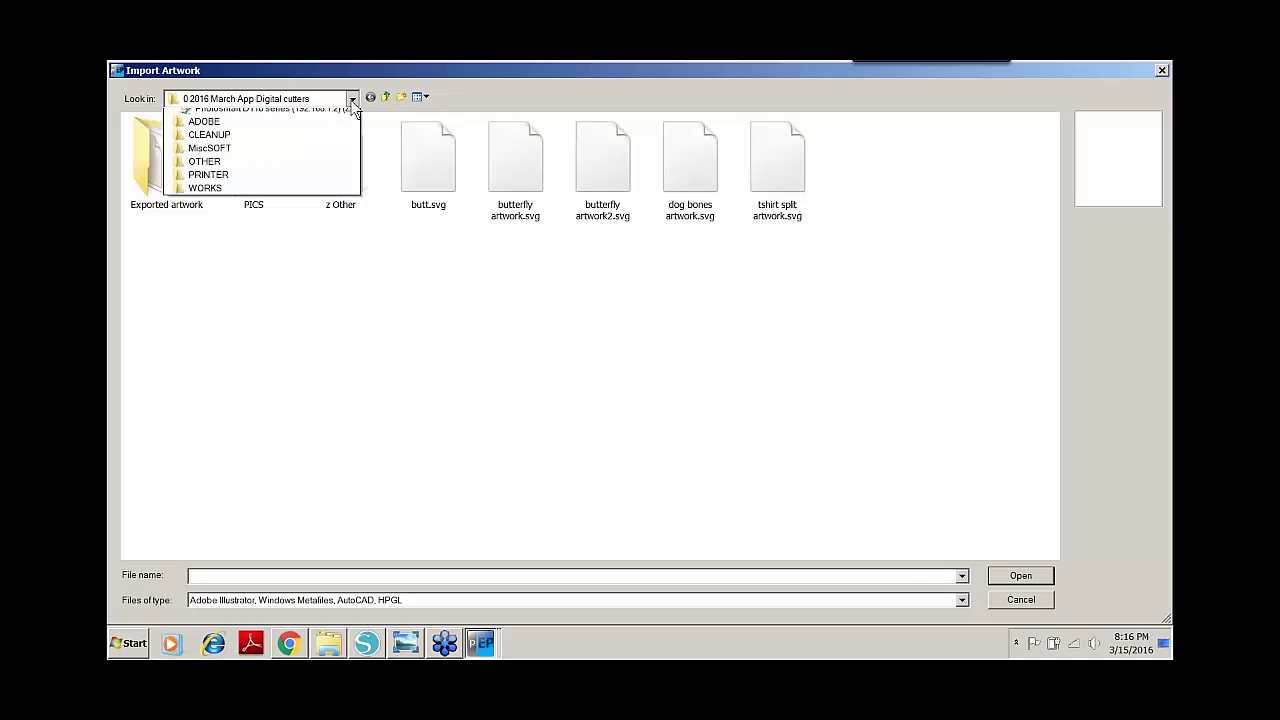
{"action": "left_click", "coordinate": [208, 209]}
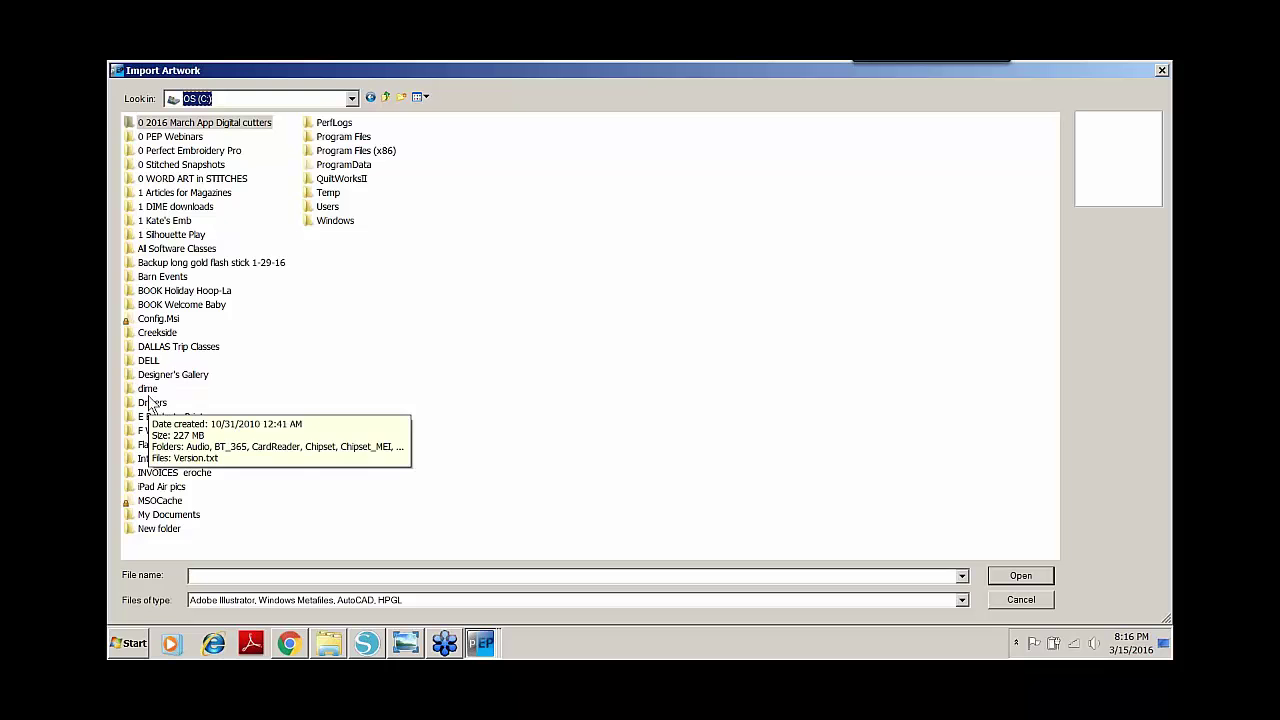
{"action": "double_click", "coordinate": [131, 390]}
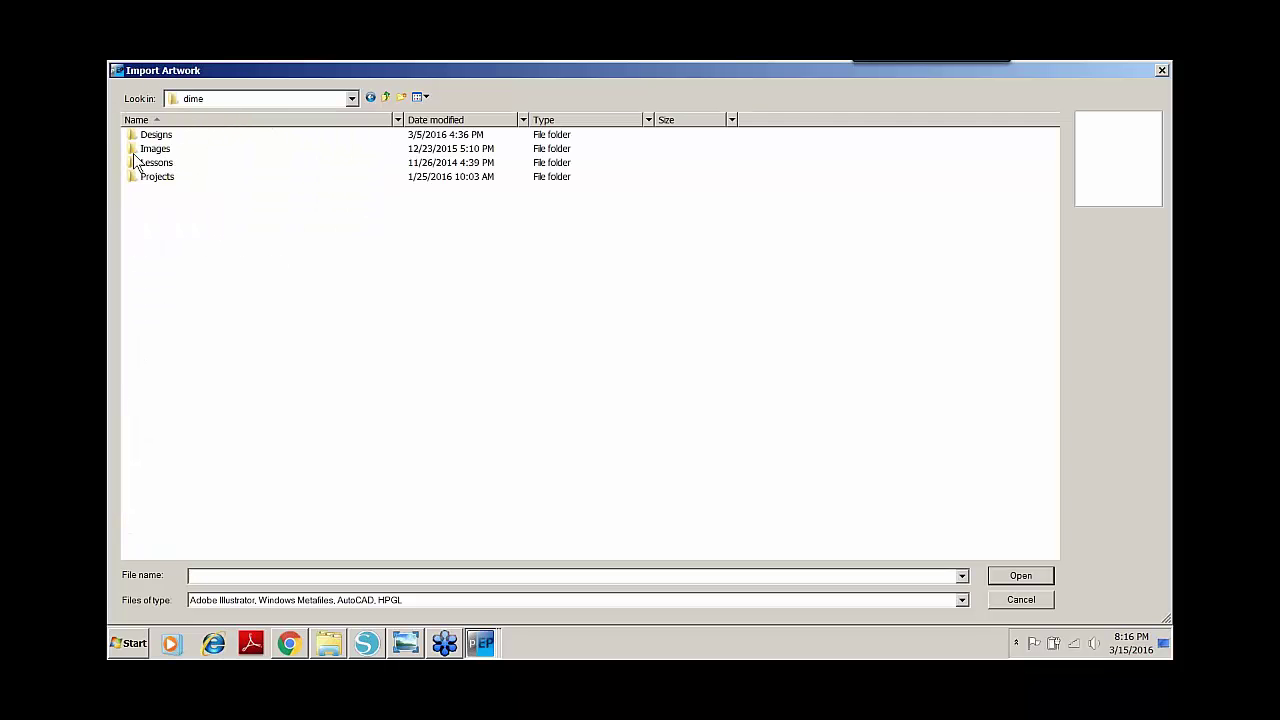
{"action": "double_click", "coordinate": [150, 149]}
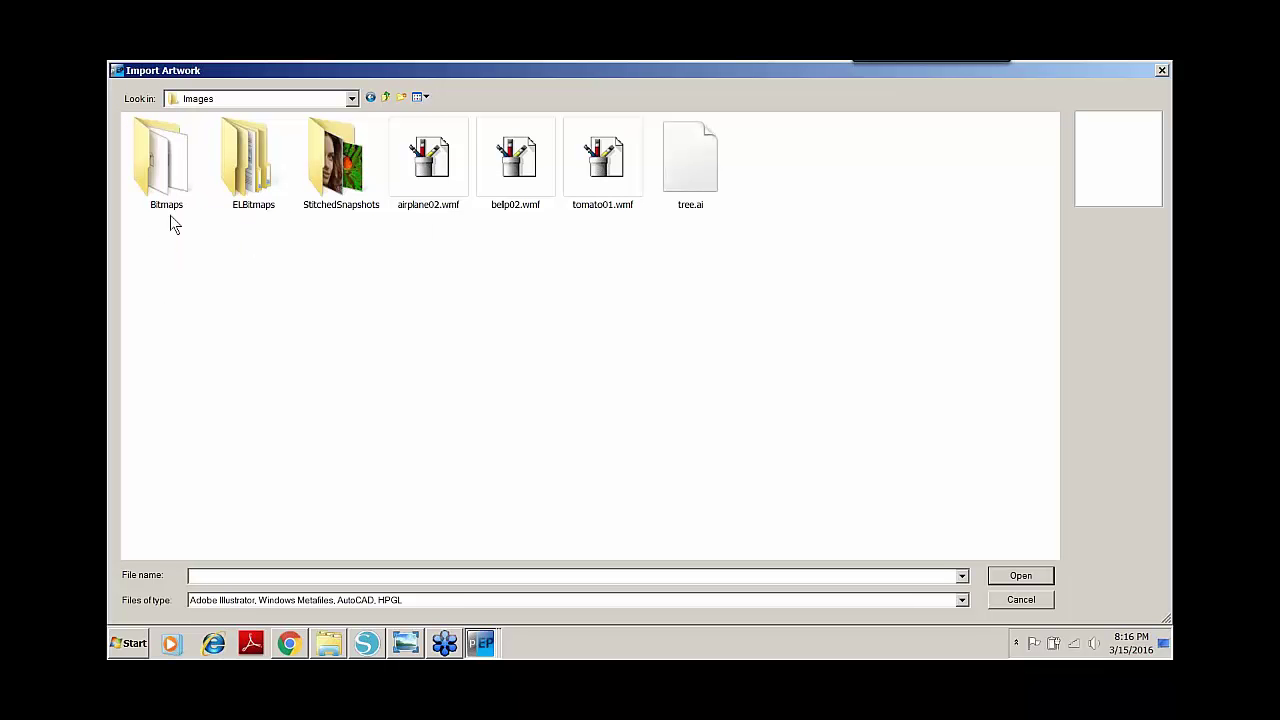
{"action": "double_click", "coordinate": [169, 165]}
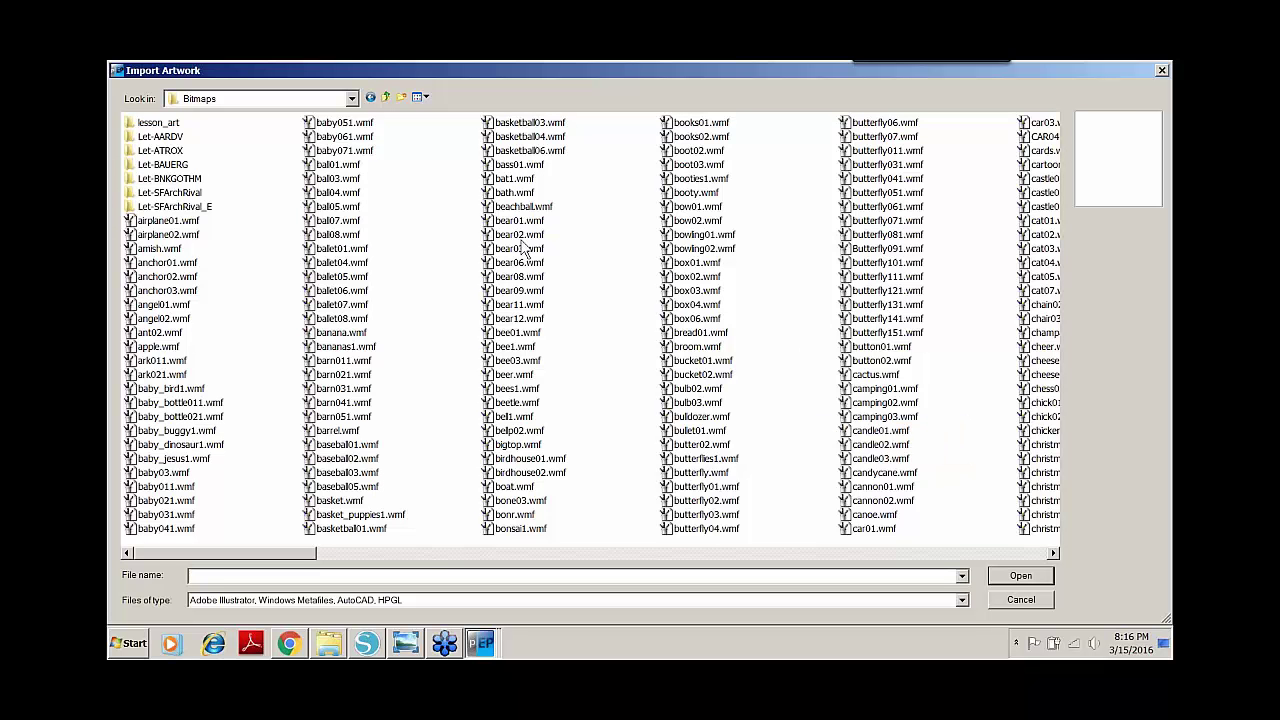
{"action": "left_click", "coordinate": [521, 291]}
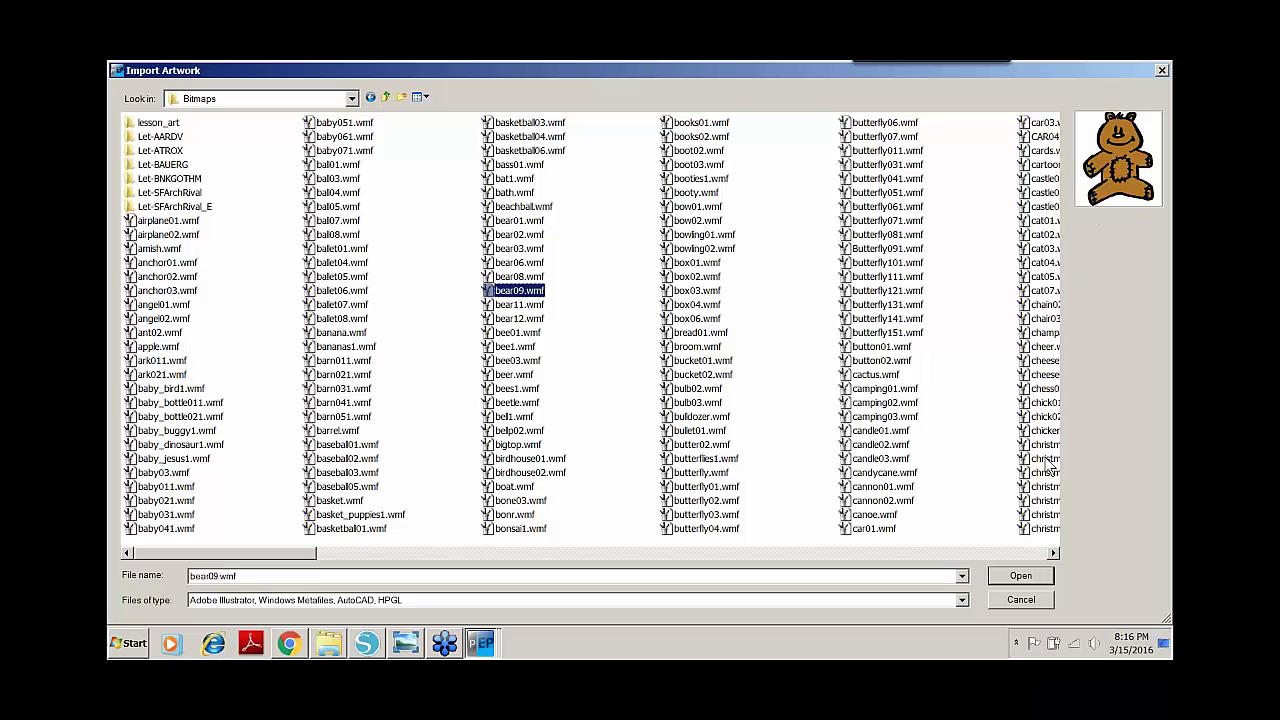
{"action": "left_click", "coordinate": [1022, 577]}
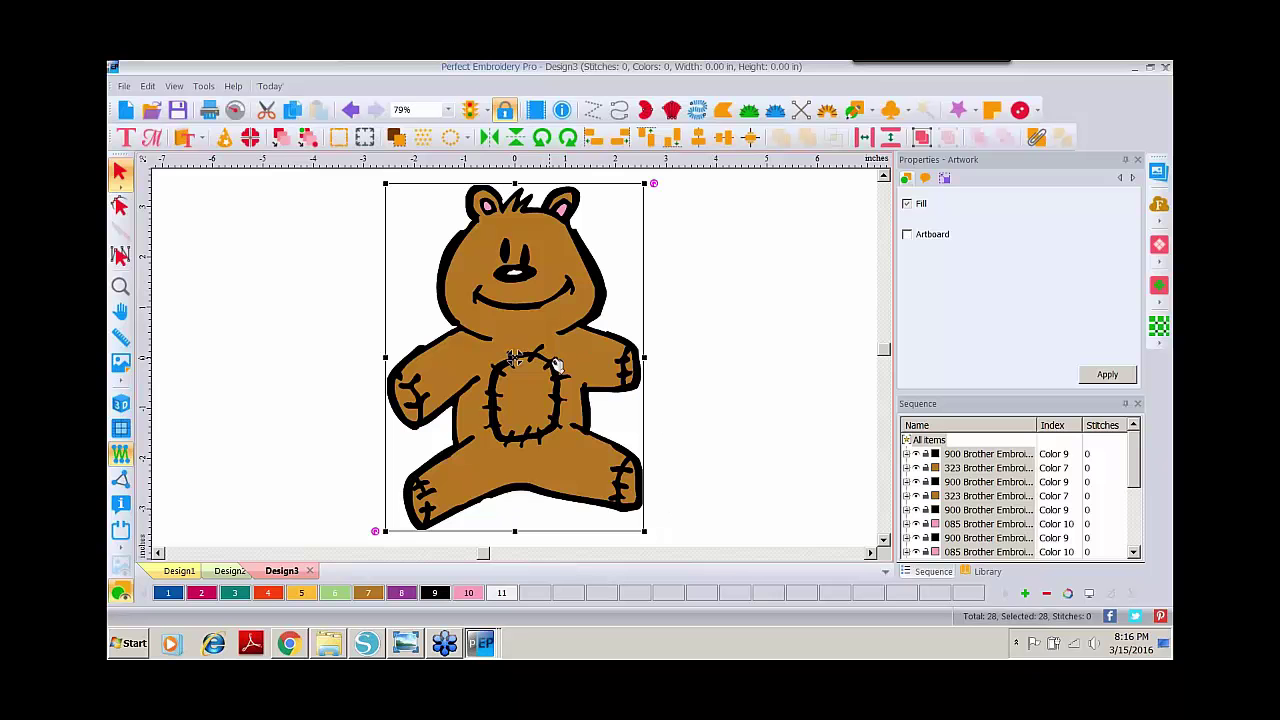
Move the first black color group of the bear artwork into the empty space beside the bear
{"action": "left_click", "coordinate": [869, 553]}
{"action": "left_click", "coordinate": [869, 553]}
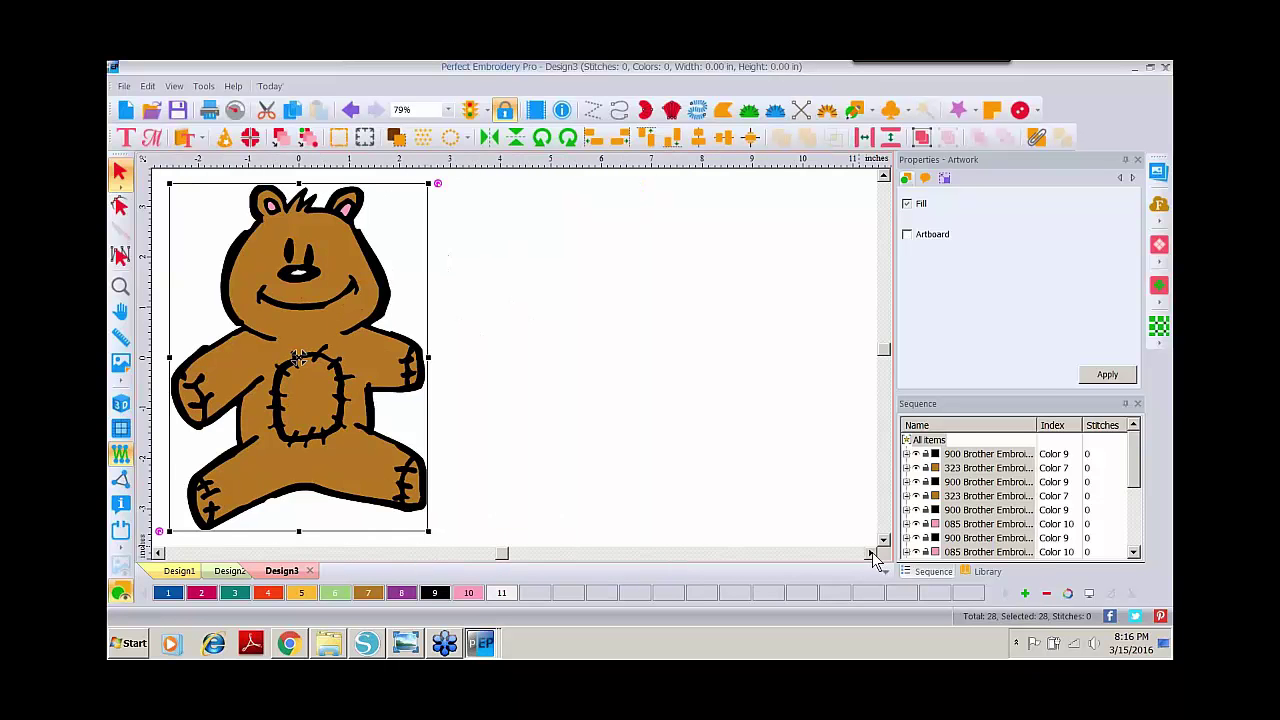
{"action": "left_click", "coordinate": [731, 363]}
{"action": "left_click", "coordinate": [978, 455]}
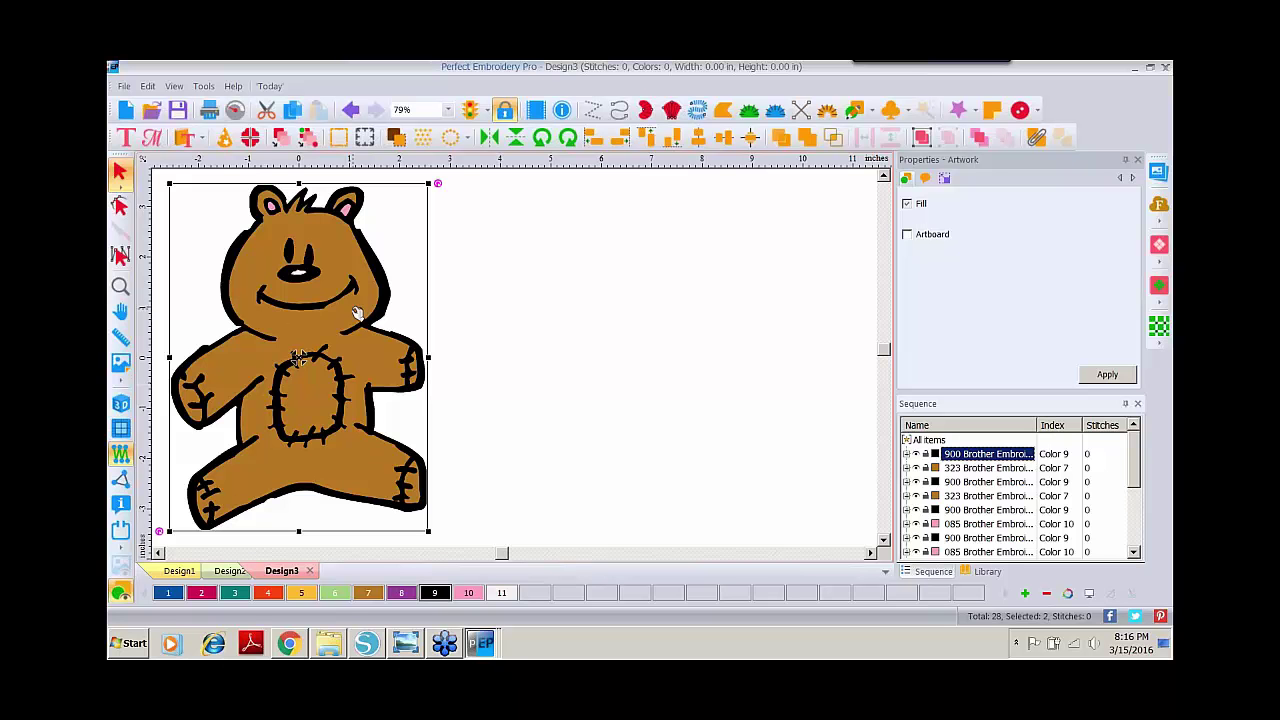
{"action": "left_click_drag", "start_coordinate": [357, 313], "coordinate": [629, 308]}
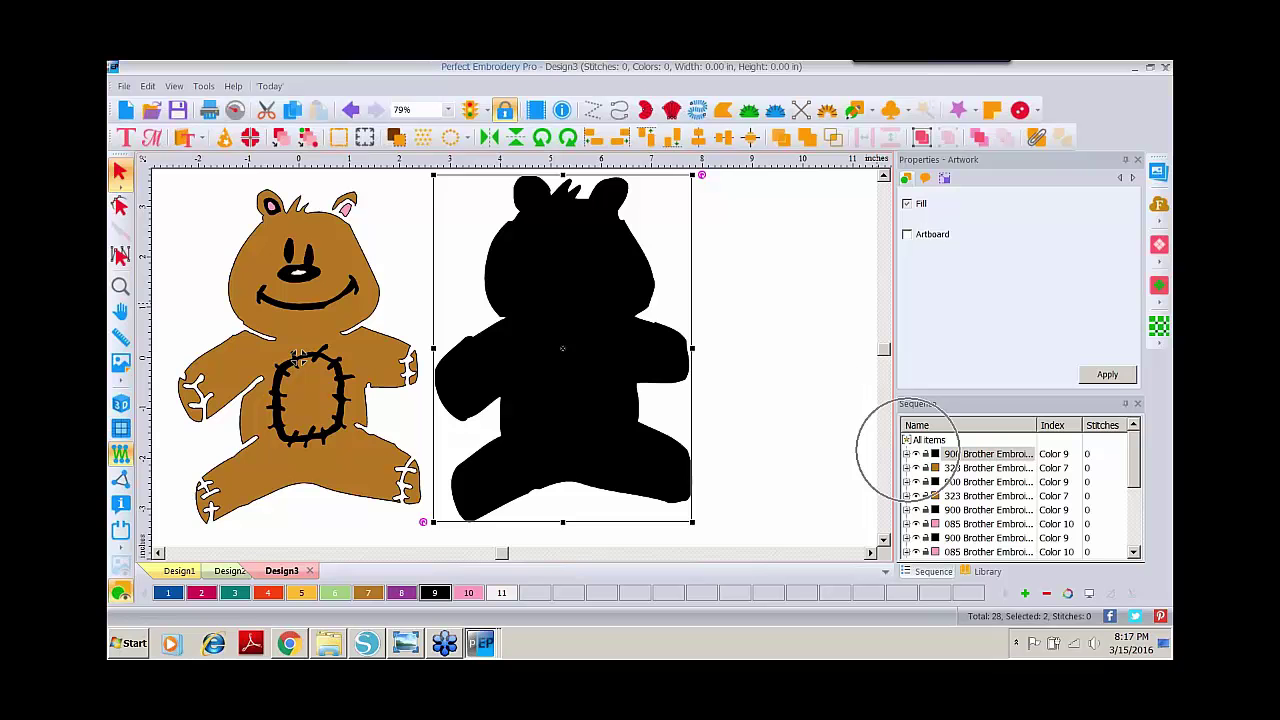
Separate and delete the filled silhouette from the moved black group, and shift the remaining outline slightly farther from the bear
{"action": "left_click", "coordinate": [908, 455]}
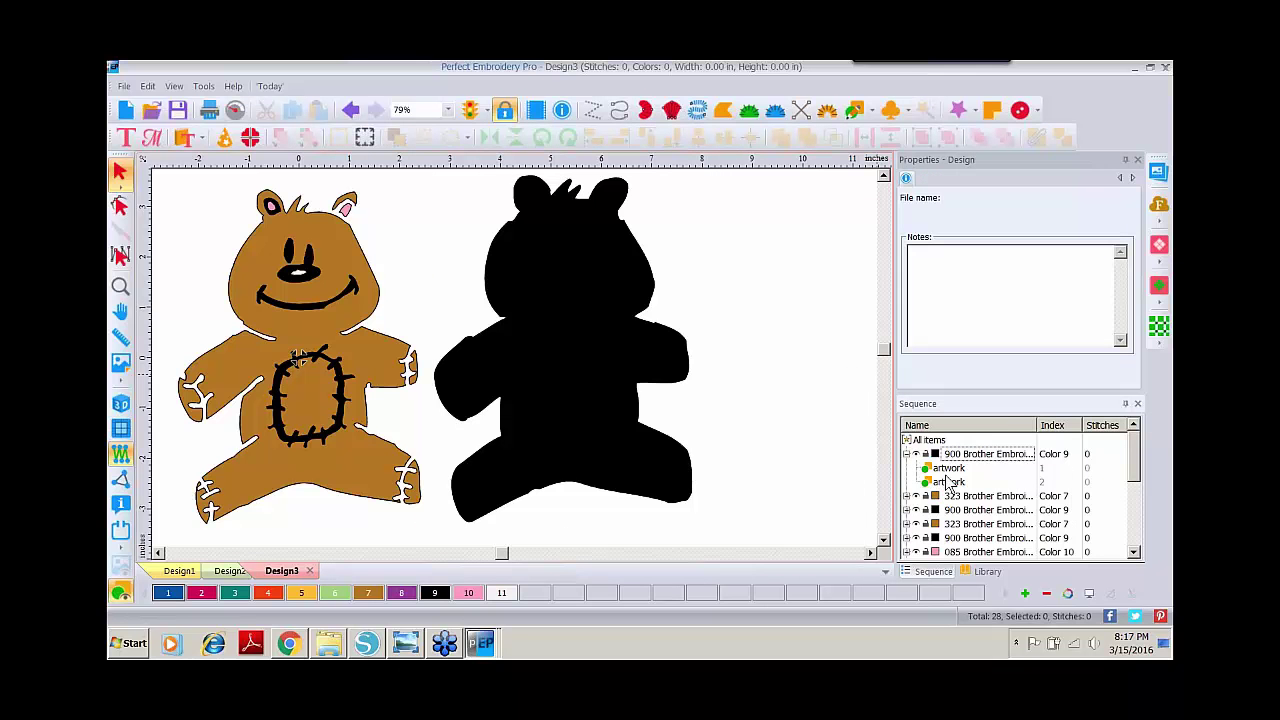
{"action": "left_click", "coordinate": [949, 468]}
{"action": "left_click_drag", "start_coordinate": [565, 365], "coordinate": [817, 360]}
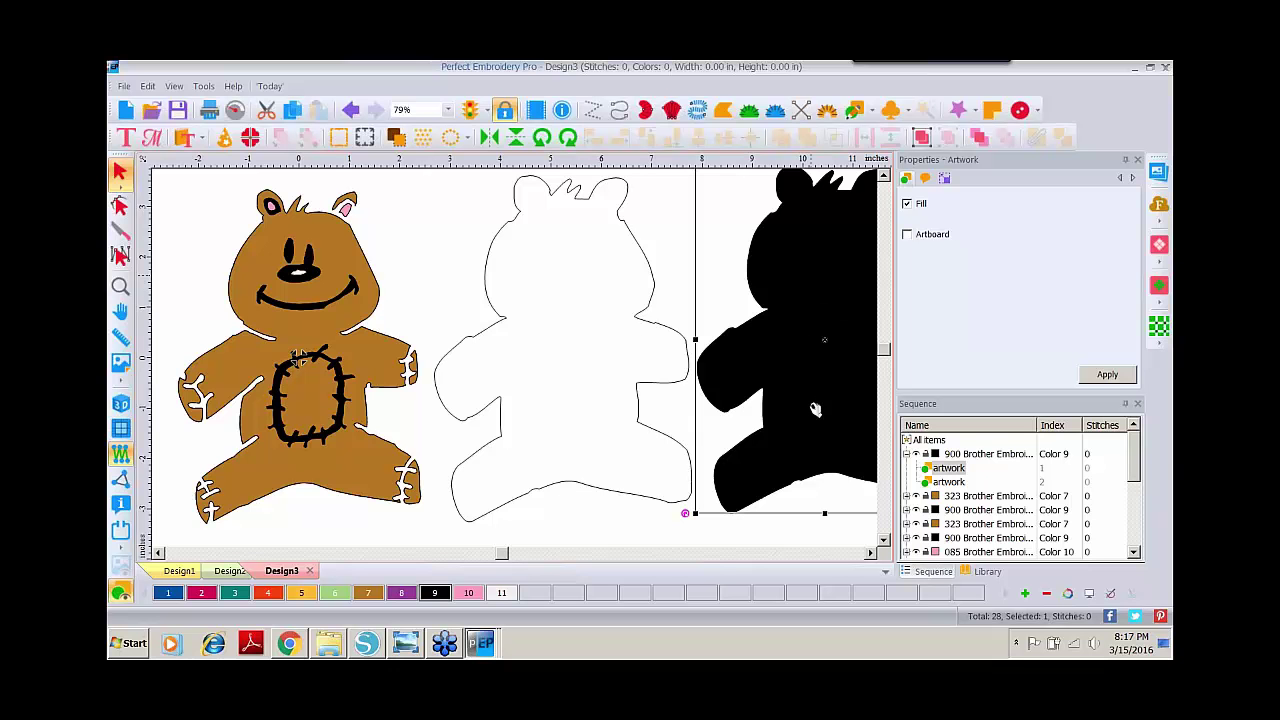
{"action": "key", "text": "Delete"}
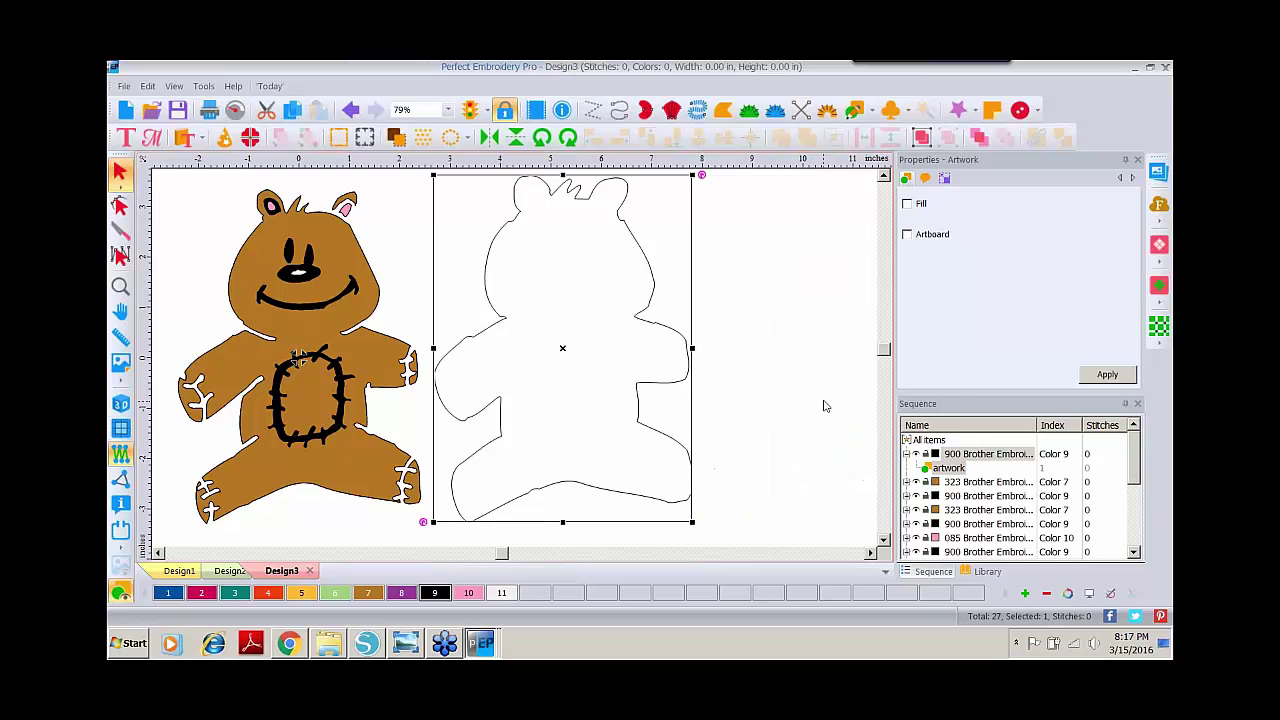
{"action": "left_click_drag", "start_coordinate": [566, 352], "coordinate": [610, 354]}
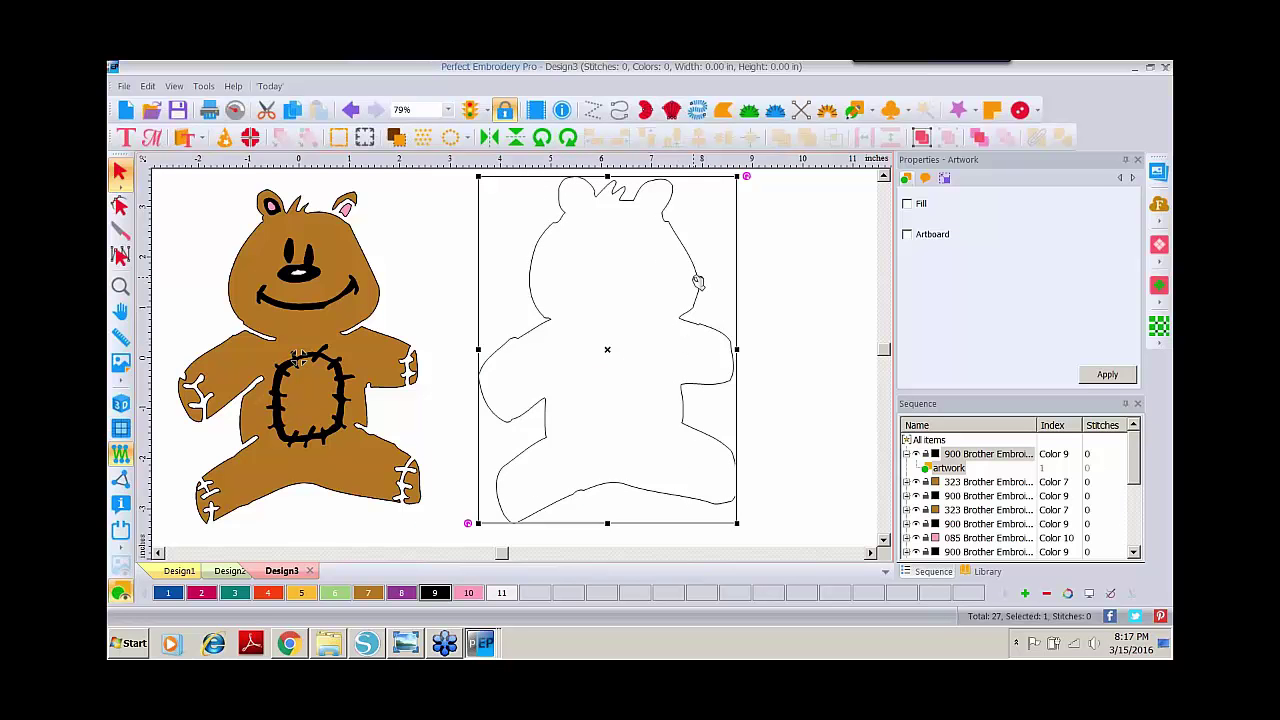
Convert the bear outline to an Applique and show it in 3D view
{"action": "right_click", "coordinate": [697, 283]}
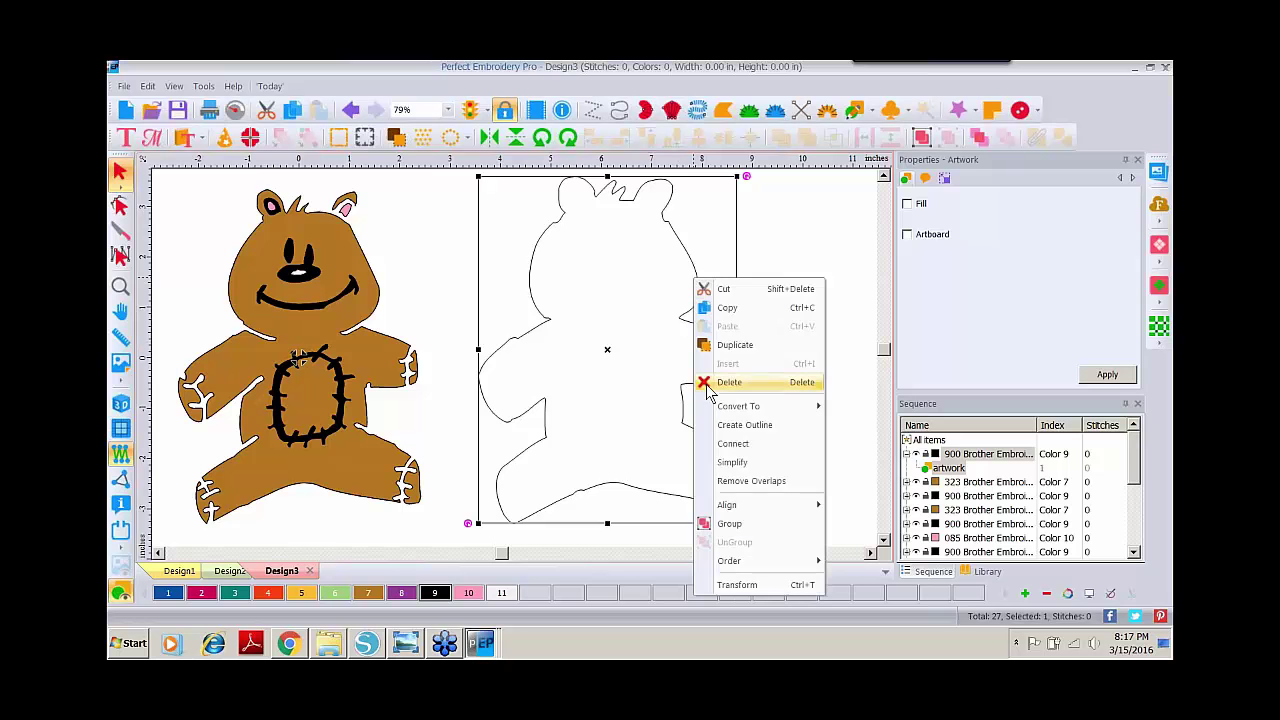
{"action": "mouse_move", "coordinate": [733, 407]}
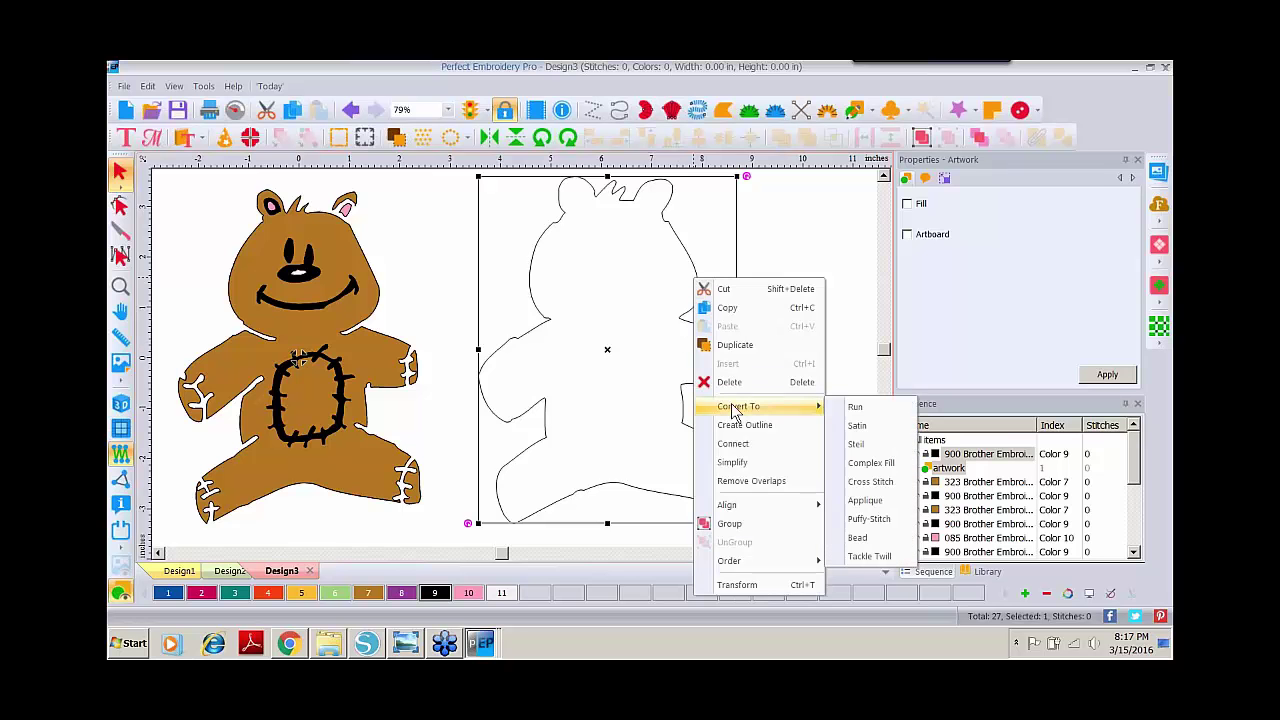
{"action": "left_click", "coordinate": [852, 502]}
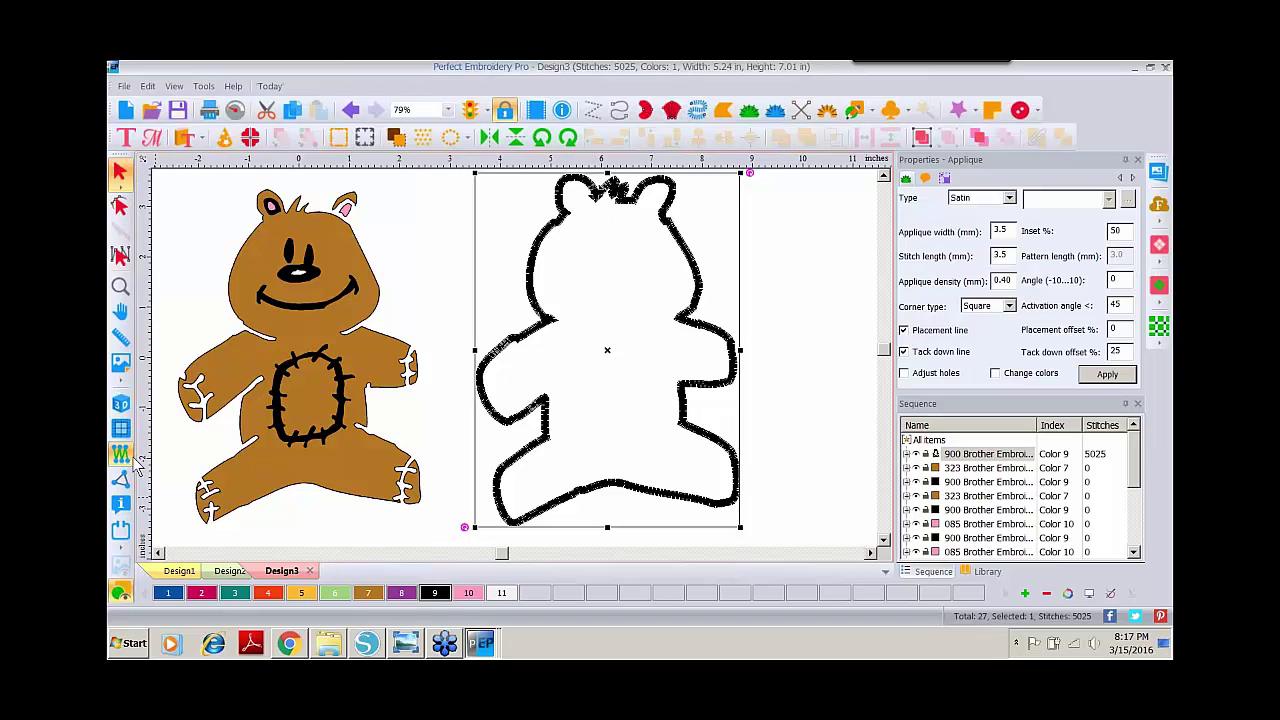
{"action": "left_click", "coordinate": [127, 405]}
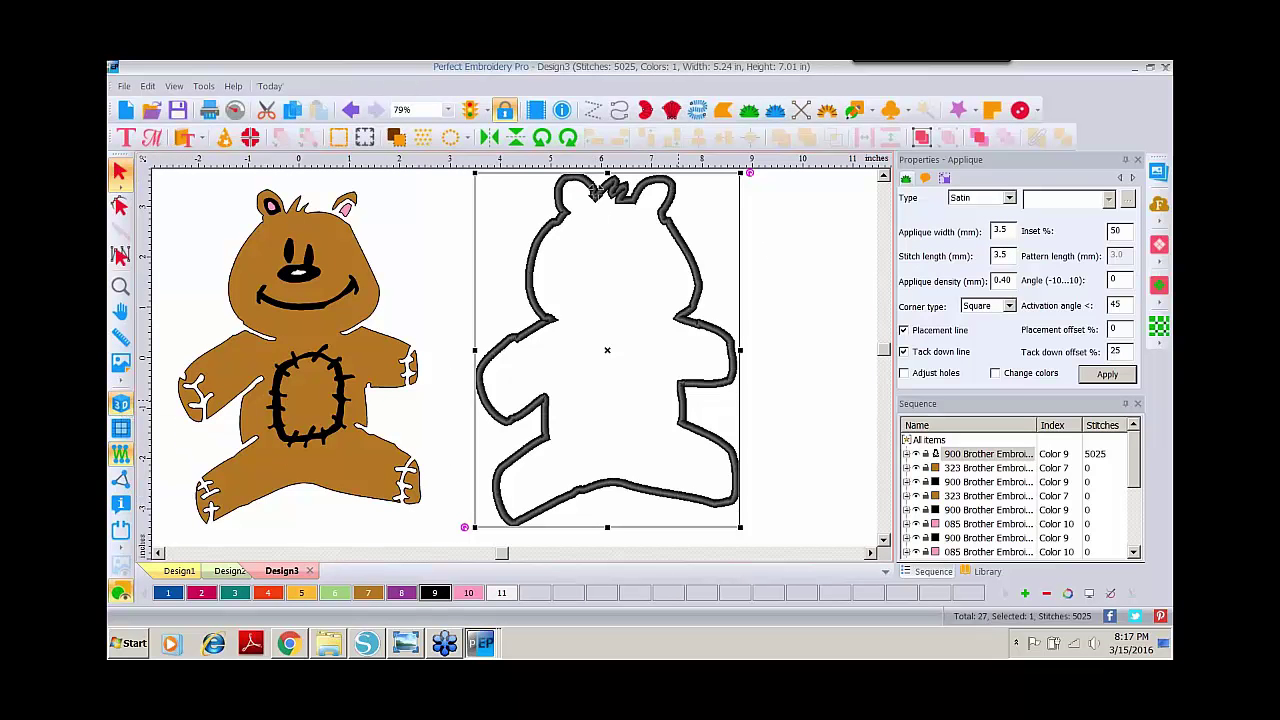
Delete the jagged hair points between the ears of the bear applique outline
{"action": "left_click", "coordinate": [120, 286]}
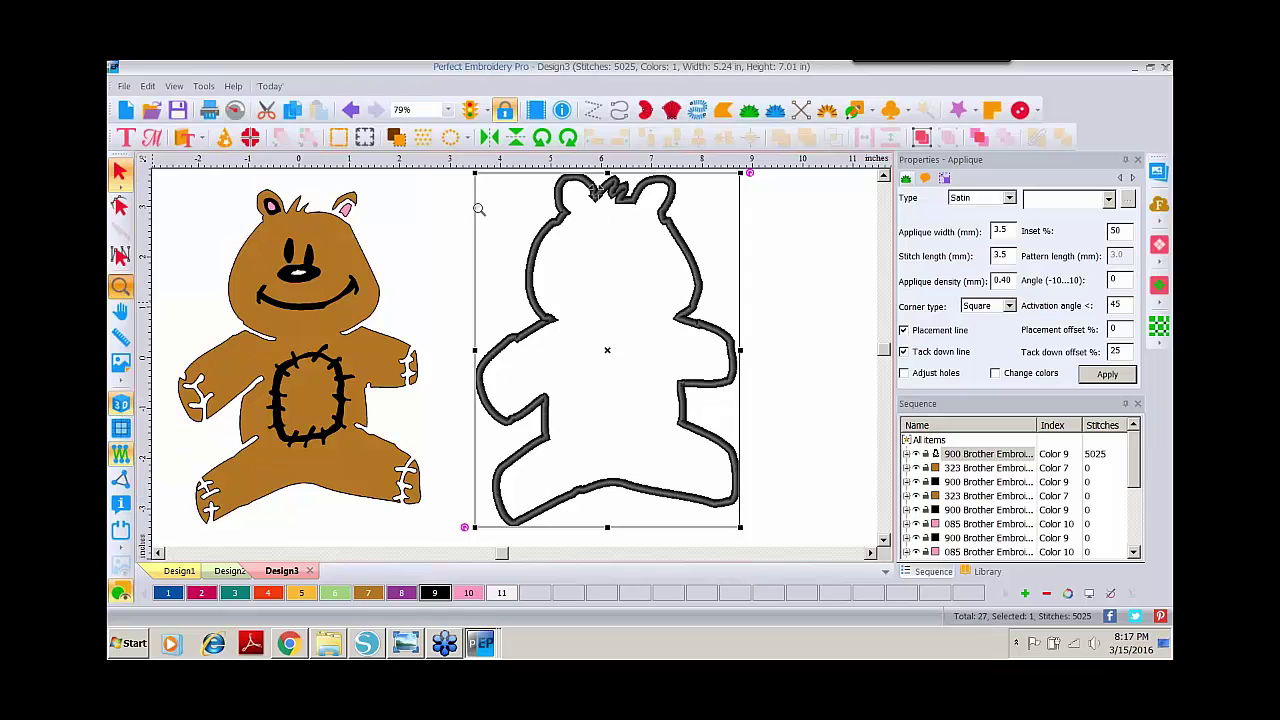
{"action": "left_click", "coordinate": [595, 192]}
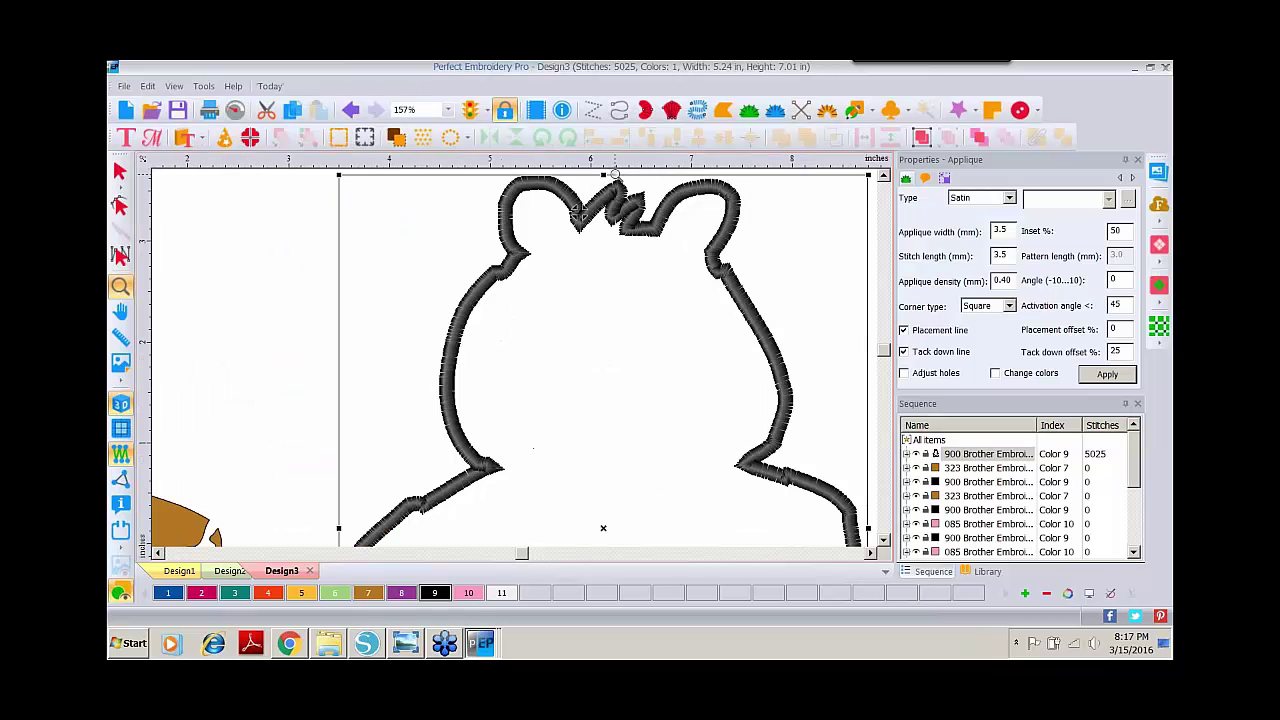
{"action": "left_click", "coordinate": [578, 212]}
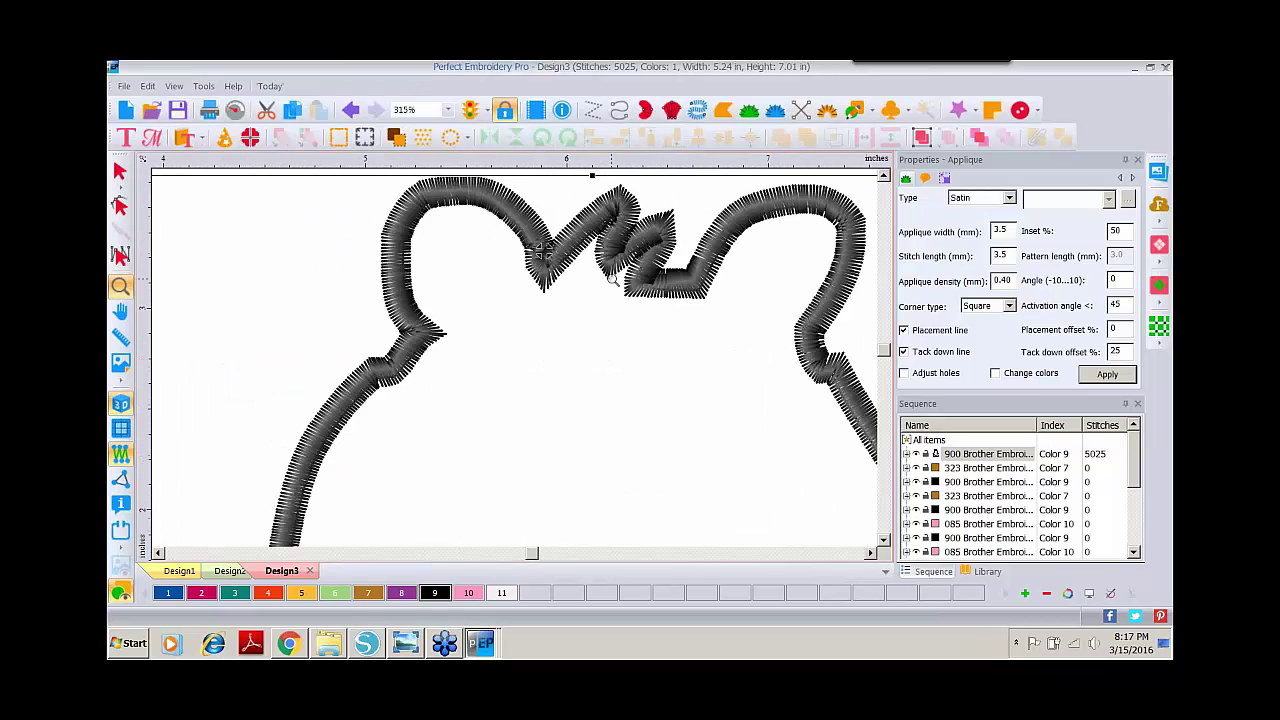
{"action": "left_click", "coordinate": [118, 207]}
{"action": "left_click", "coordinate": [455, 220]}
{"action": "left_click_drag", "start_coordinate": [555, 184], "coordinate": [682, 281]}
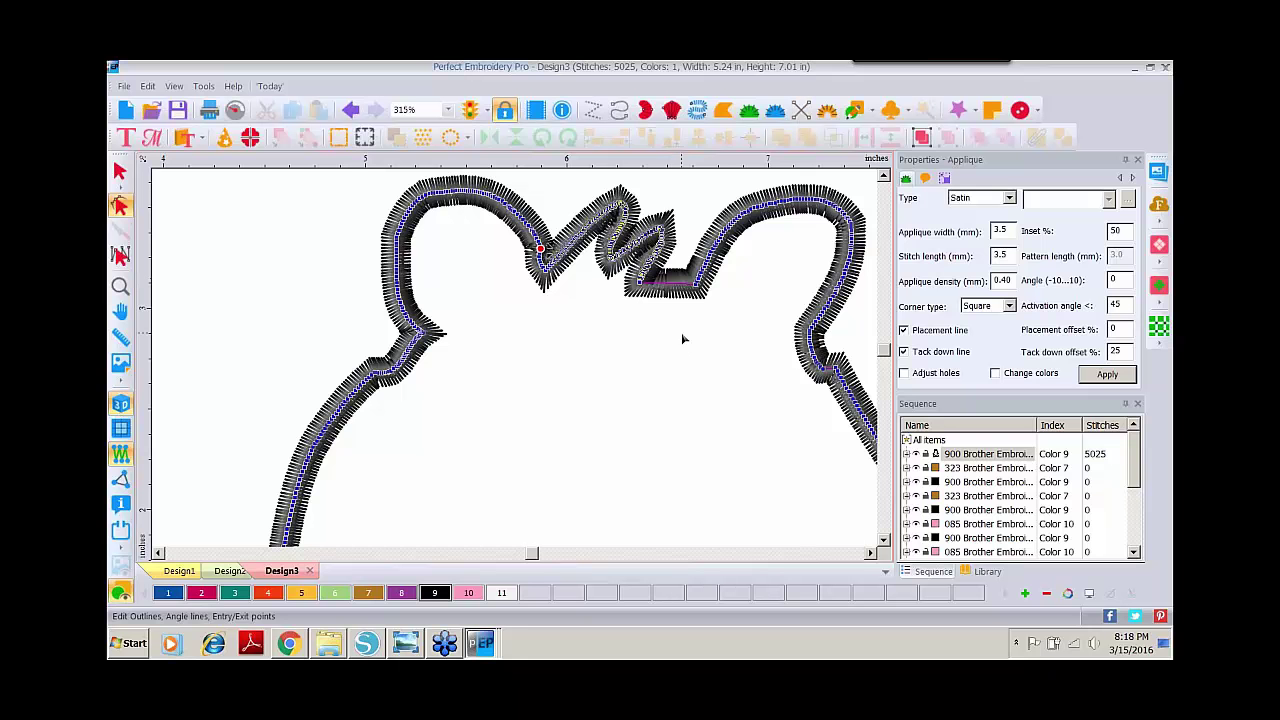
{"action": "key", "text": "Delete"}
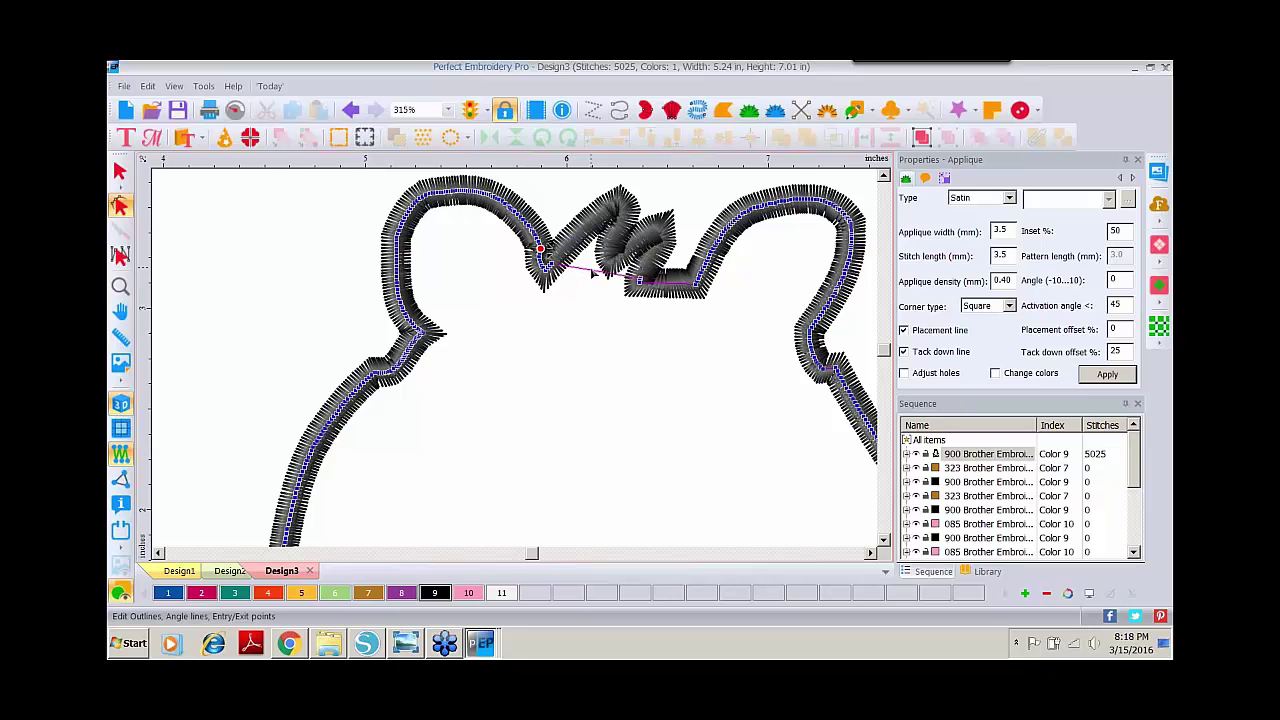
Insert a point between the bear's ears, raise it into a single hair peak, adjust the peak's base and apply the edit
{"action": "right_click", "coordinate": [592, 272]}
{"action": "left_click", "coordinate": [630, 324]}
{"action": "left_click_drag", "start_coordinate": [590, 270], "coordinate": [638, 160]}
{"action": "left_click_drag", "start_coordinate": [636, 284], "coordinate": [628, 288]}
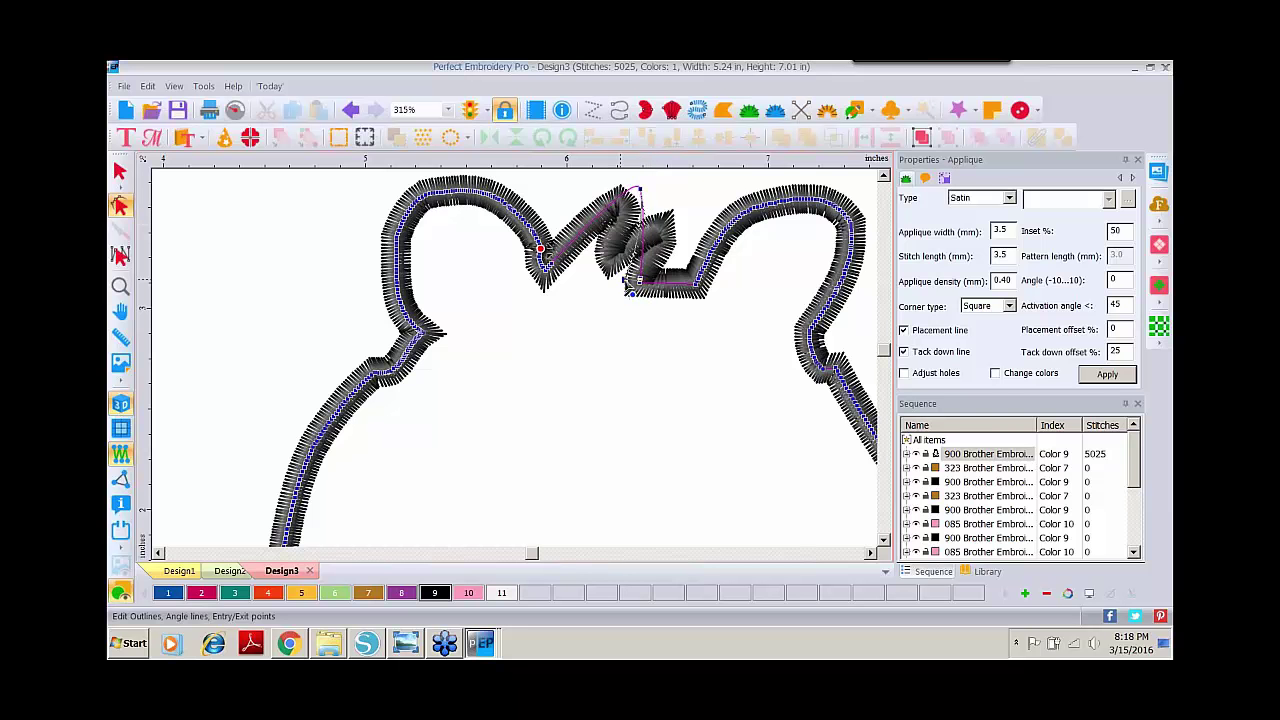
{"action": "left_click", "coordinate": [1086, 378]}
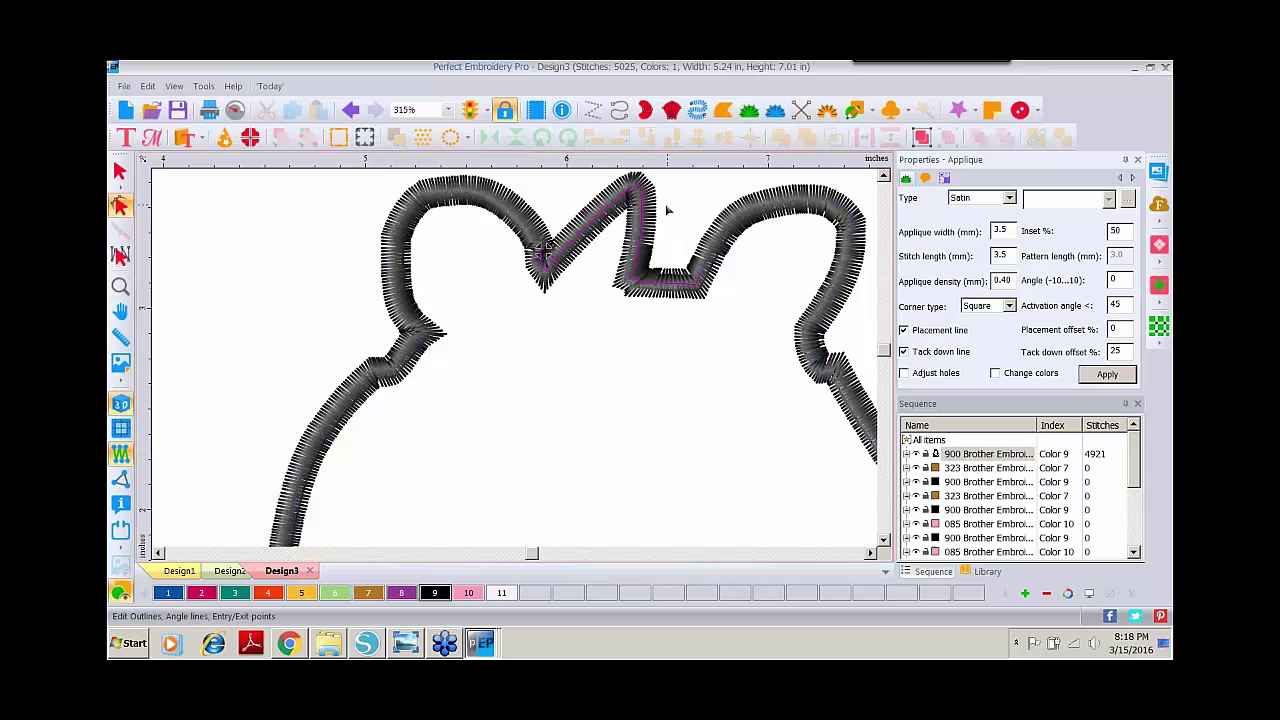
Move the tip of the hair peak slightly to the right and finish editing the bear applique's outline
{"action": "left_click_drag", "start_coordinate": [648, 197], "coordinate": [658, 200]}
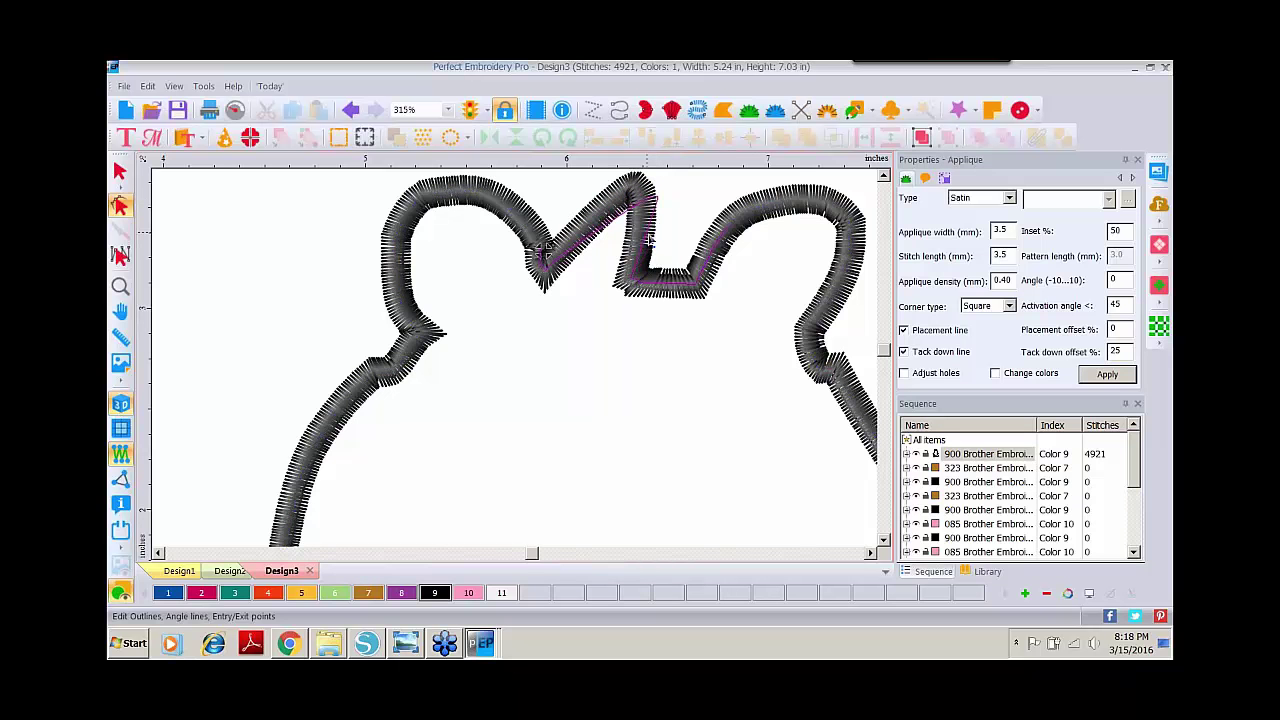
{"action": "left_click", "coordinate": [120, 288]}
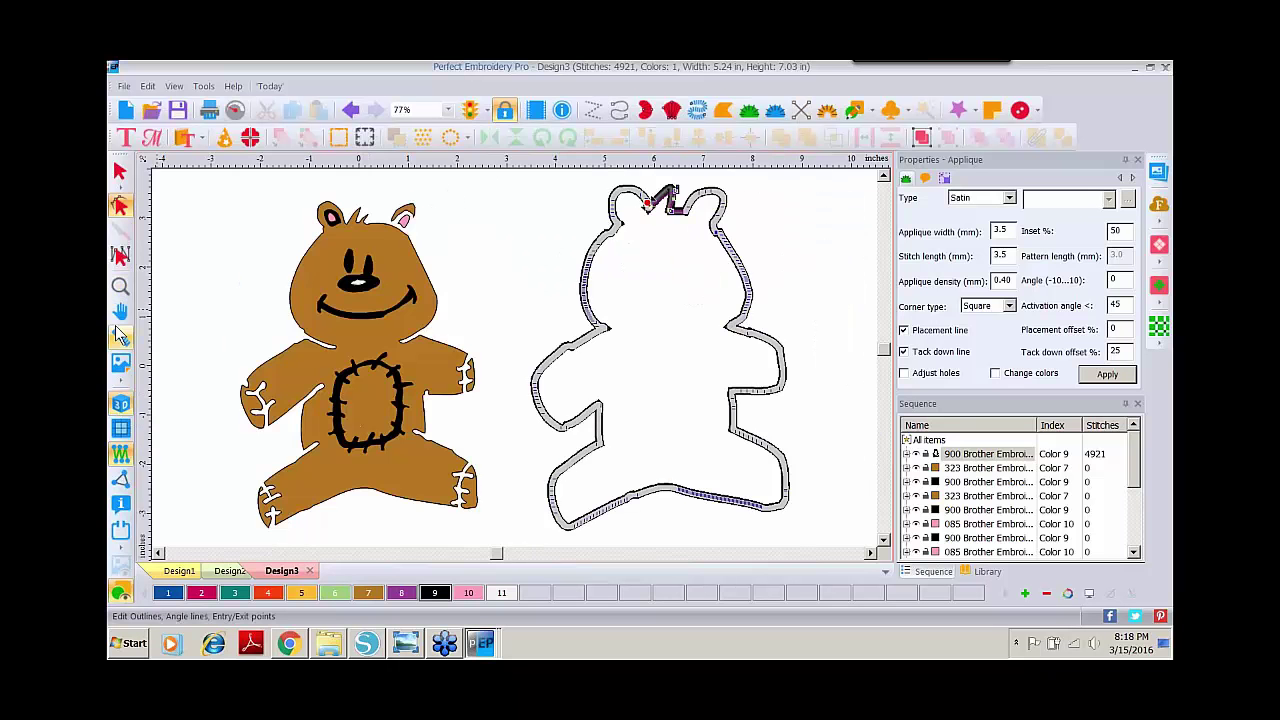
{"action": "left_click", "coordinate": [119, 173]}
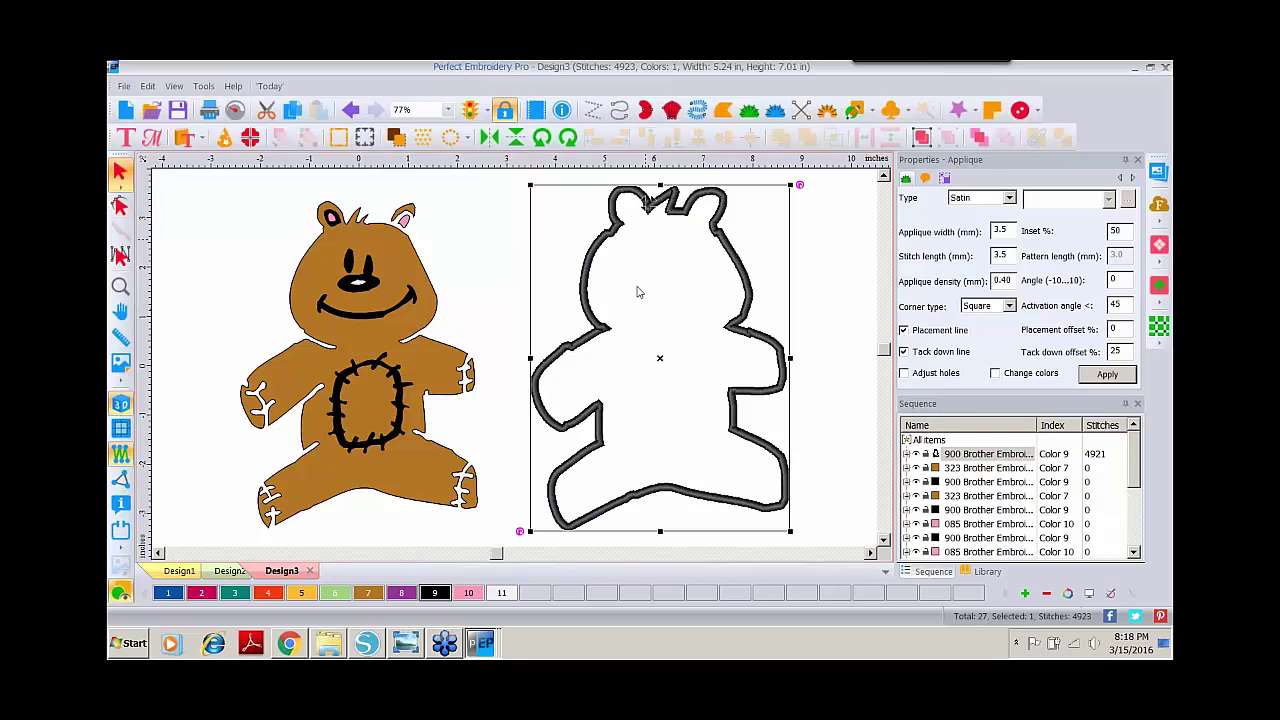
Set the bear applique's fabric to As Tan Leather
{"action": "left_click", "coordinate": [926, 180]}
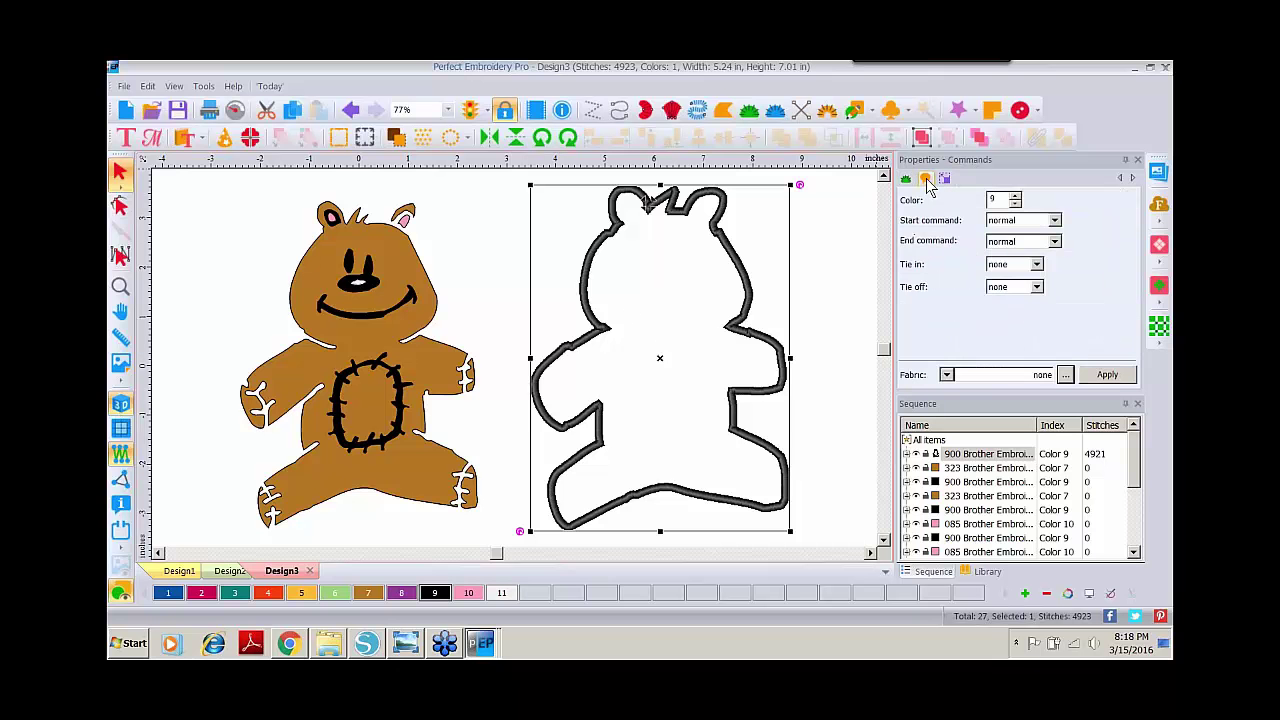
{"action": "left_click", "coordinate": [1066, 376]}
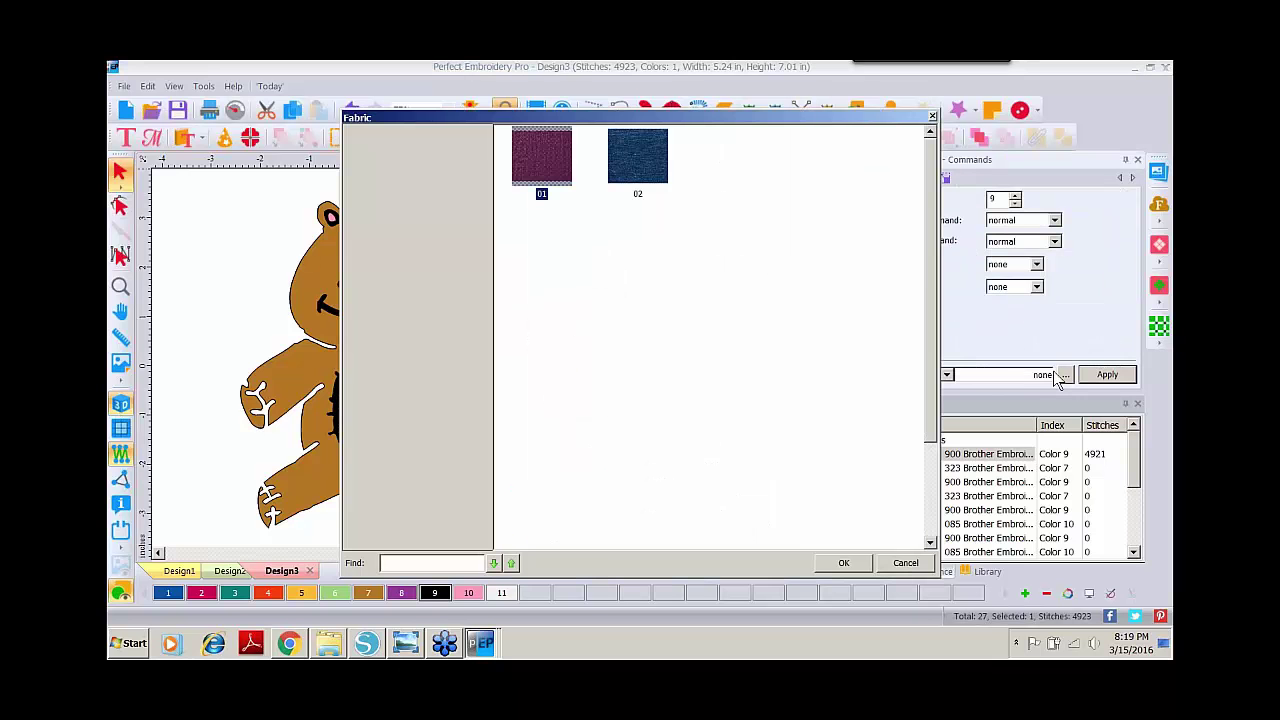
{"action": "scroll", "coordinate": [734, 480], "scroll_direction": "down", "scroll_amount": 3}
{"action": "double_click", "coordinate": [734, 505]}
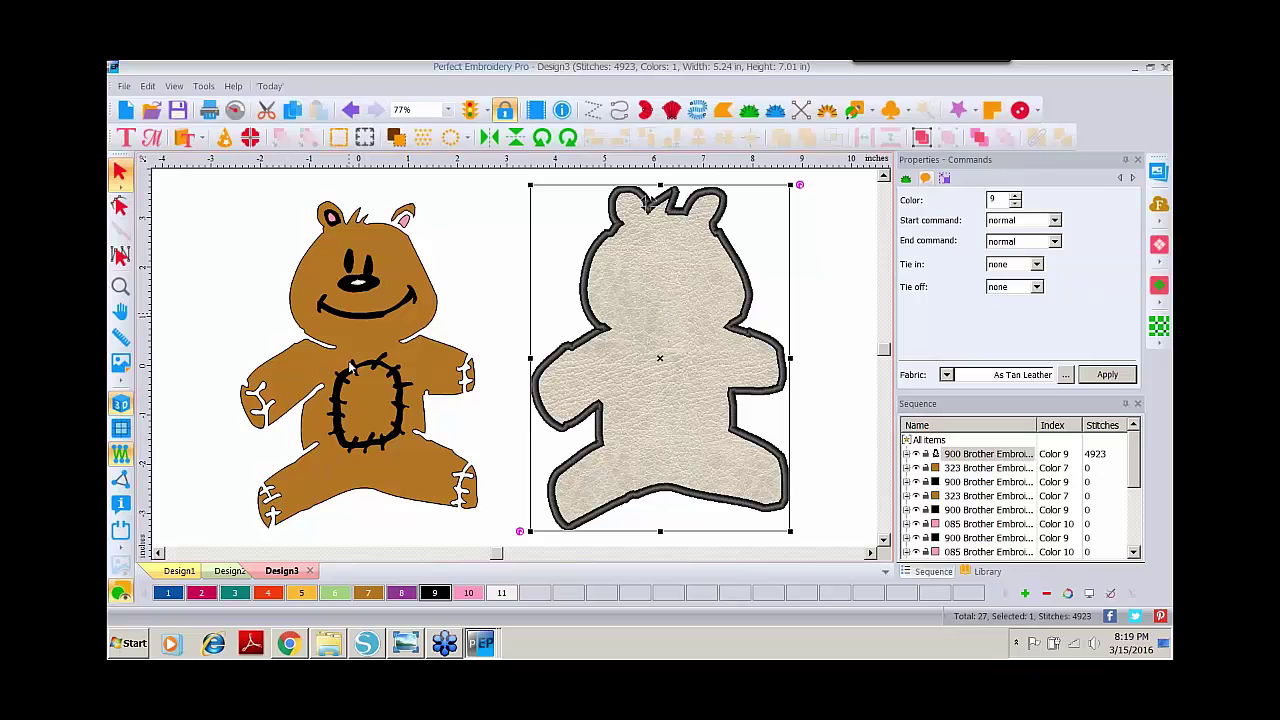
Select all the brown Color 7 artwork entries of the original bear in the sequence and delete them
{"action": "left_click", "coordinate": [960, 470]}
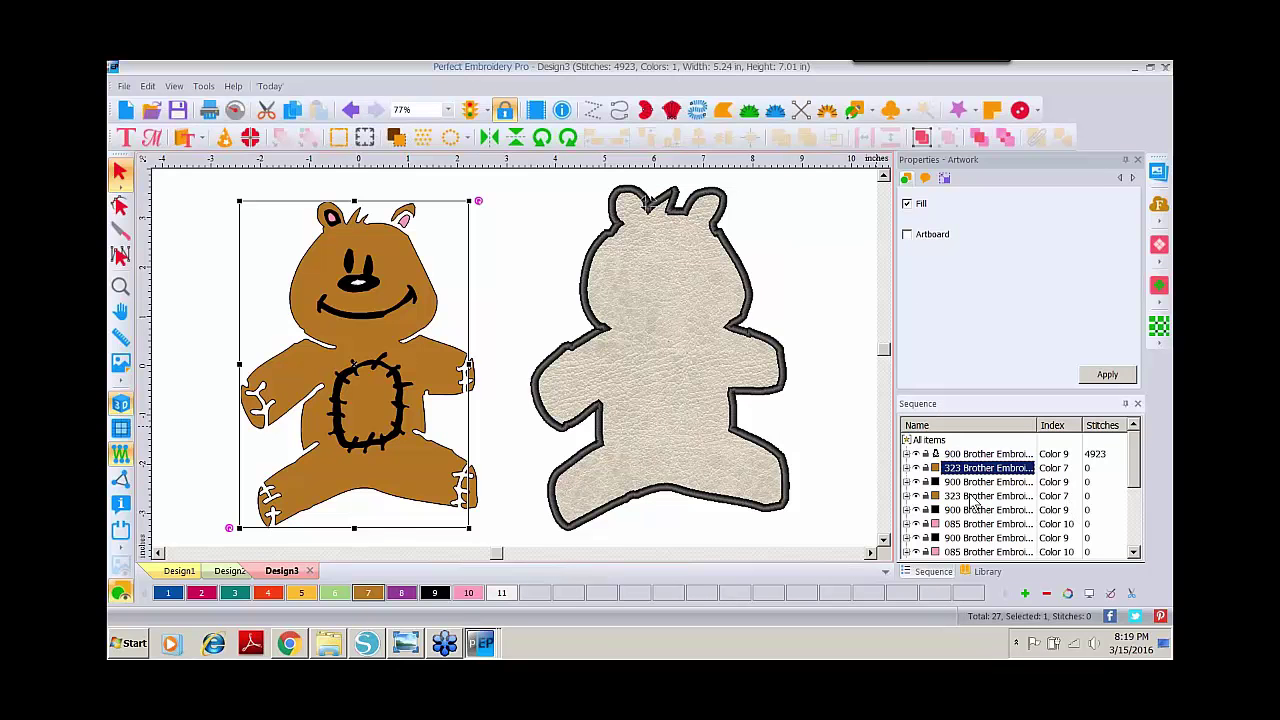
{"action": "left_click", "coordinate": [970, 496], "text": "ctrl"}
{"action": "left_click_drag", "start_coordinate": [1134, 465], "coordinate": [1147, 492]}
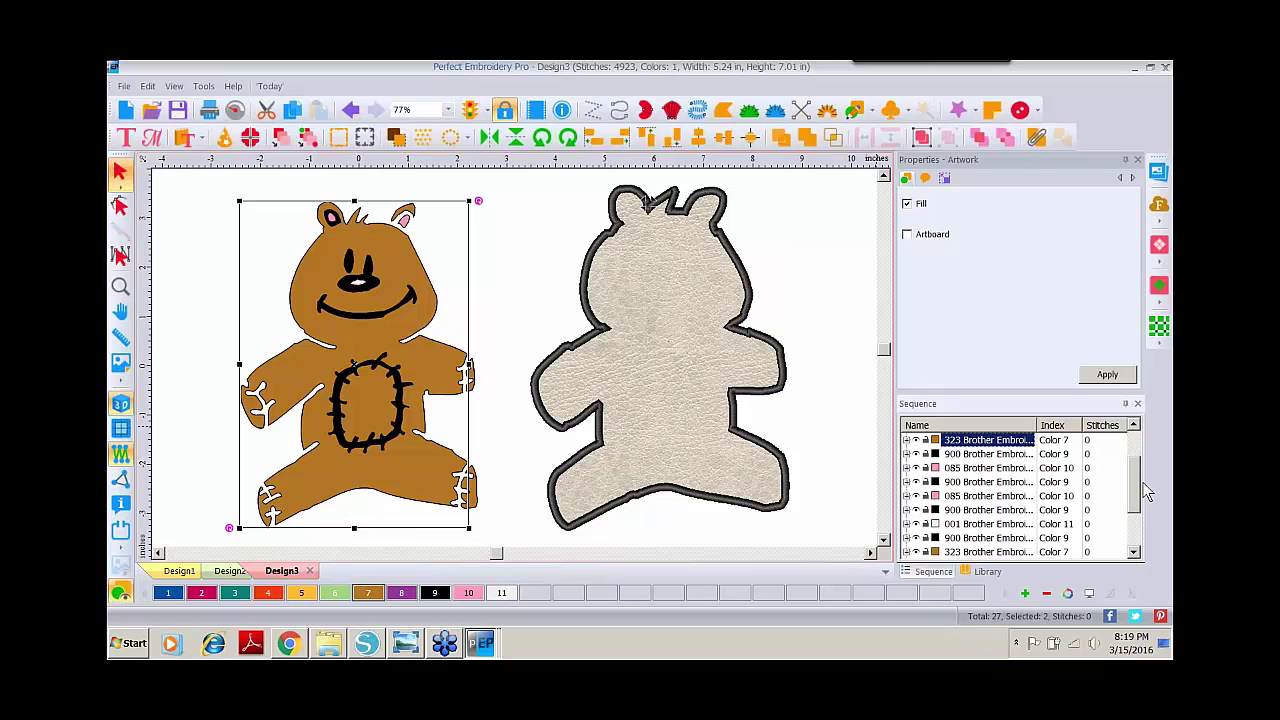
{"action": "left_click", "coordinate": [1005, 551], "text": "ctrl"}
{"action": "scroll", "coordinate": [985, 515], "scroll_direction": "down", "scroll_amount": 2}
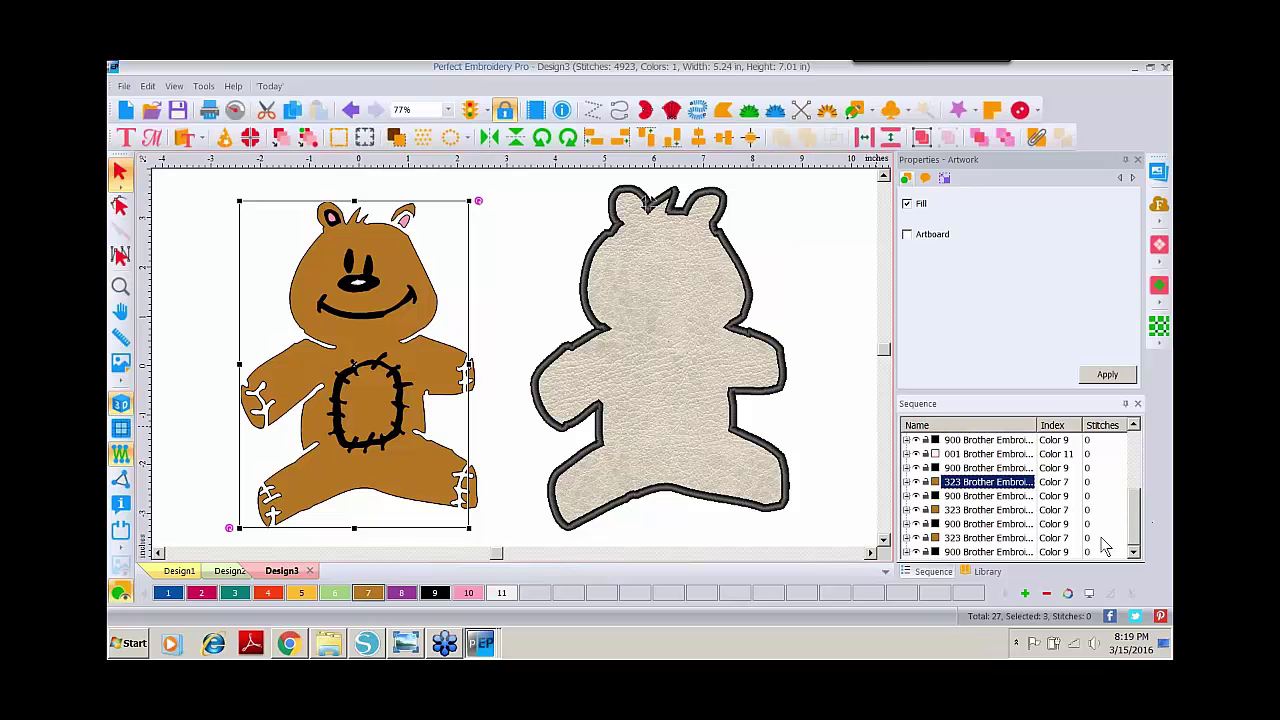
{"action": "left_click", "coordinate": [985, 512], "text": "ctrl"}
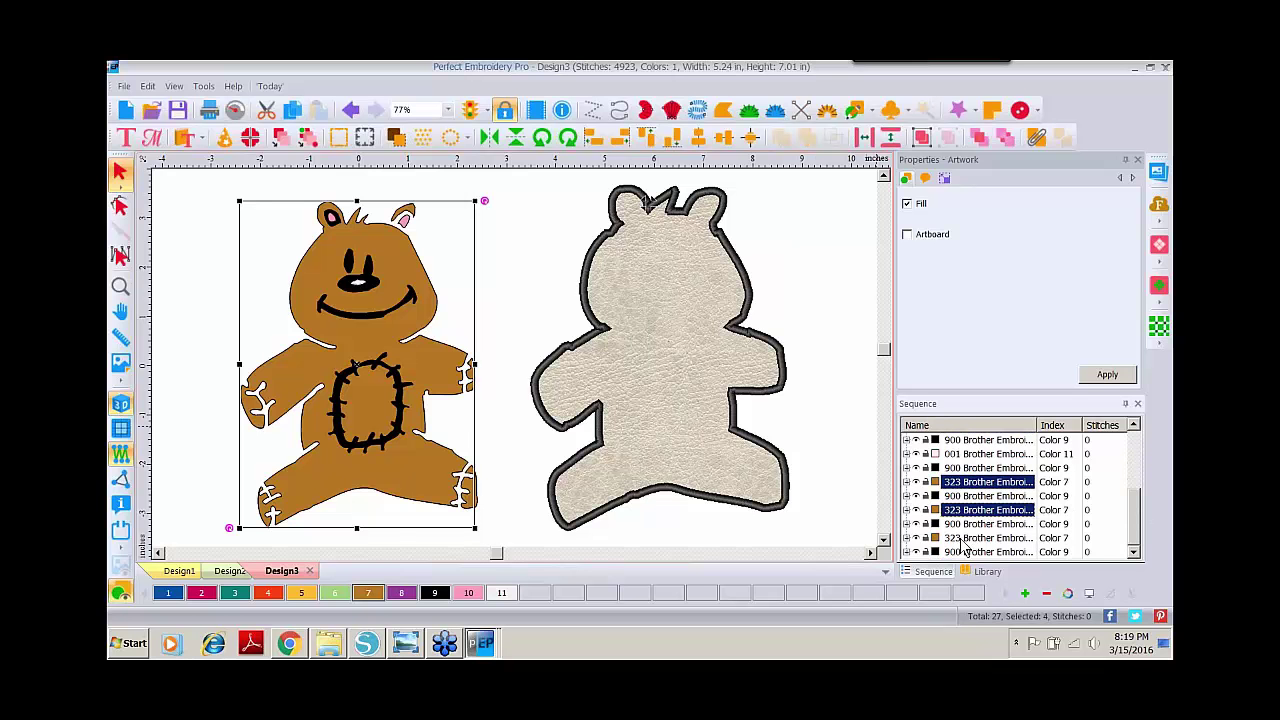
{"action": "left_click", "coordinate": [962, 538], "text": "ctrl"}
{"action": "key", "text": "Delete"}
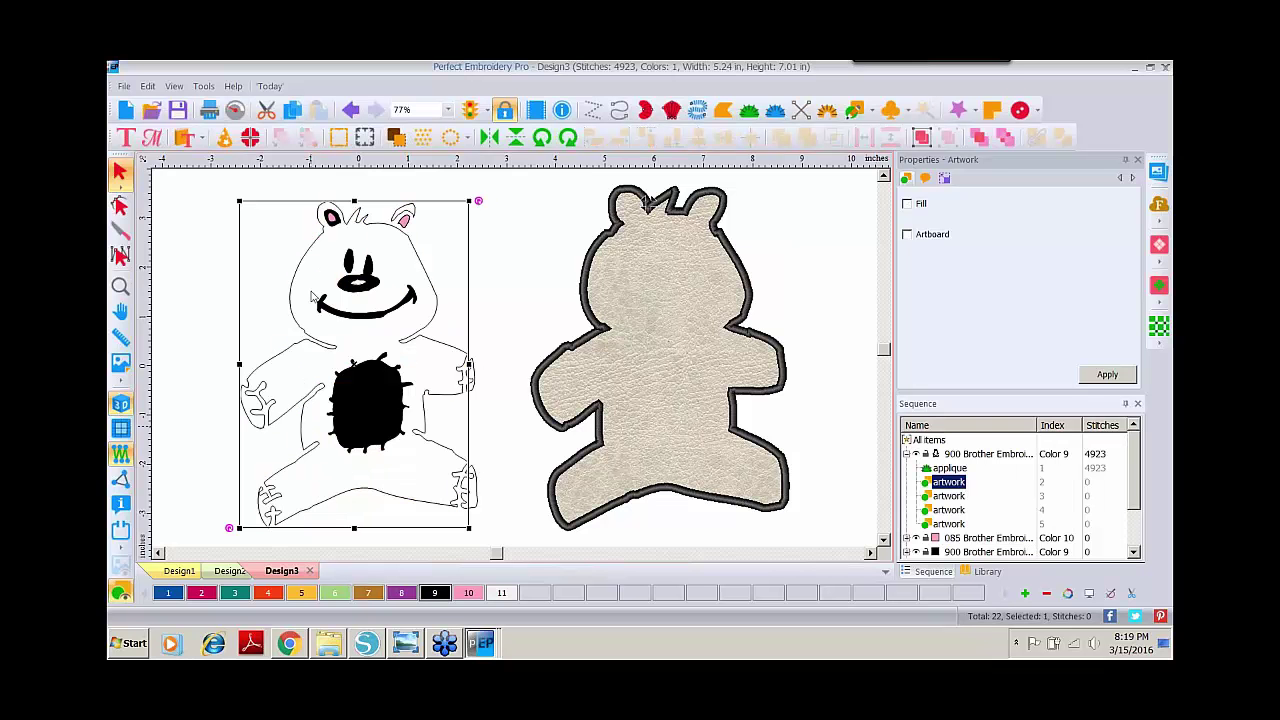
Move the two pink inner-ear pieces from the original bear onto the matching ears of the leather applique
{"action": "left_click", "coordinate": [493, 270]}
{"action": "left_click_drag", "start_coordinate": [406, 225], "coordinate": [708, 213]}
{"action": "left_click_drag", "start_coordinate": [331, 217], "coordinate": [629, 209]}
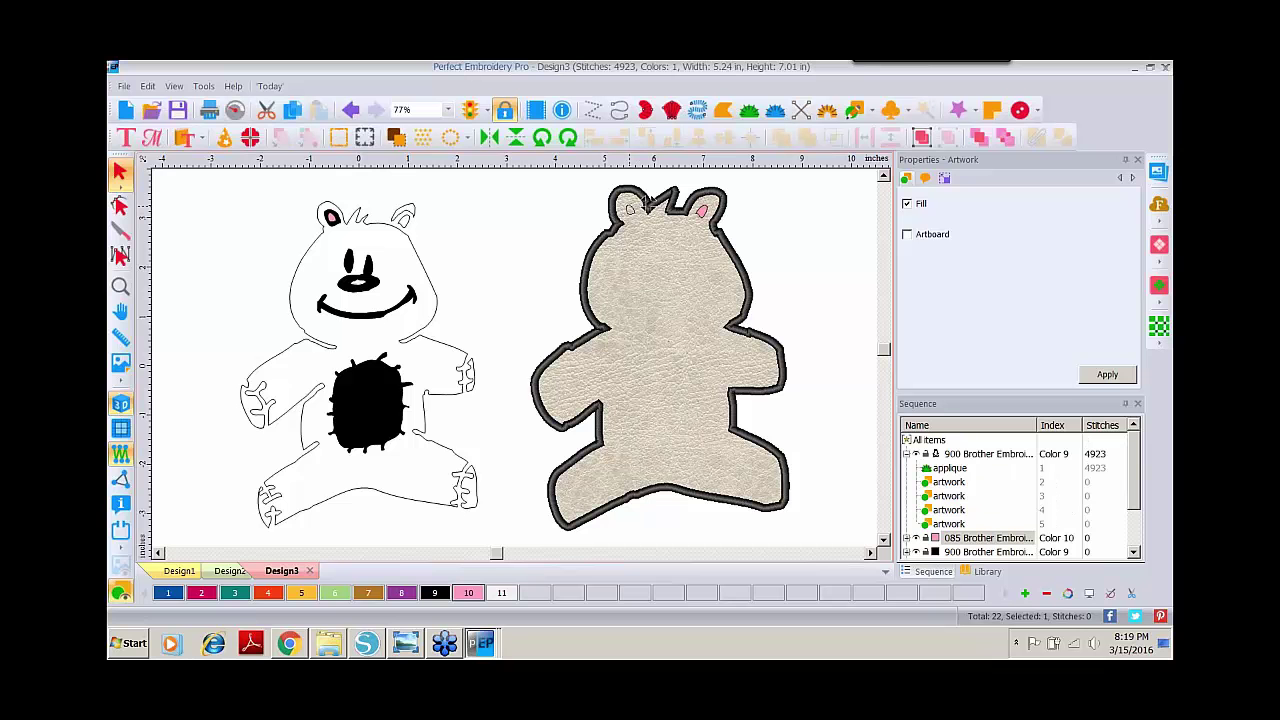
Convert both pink inner-ear pieces on the applique to Satin stitches
{"action": "left_click", "coordinate": [702, 212], "text": "shift"}
{"action": "right_click", "coordinate": [684, 222]}
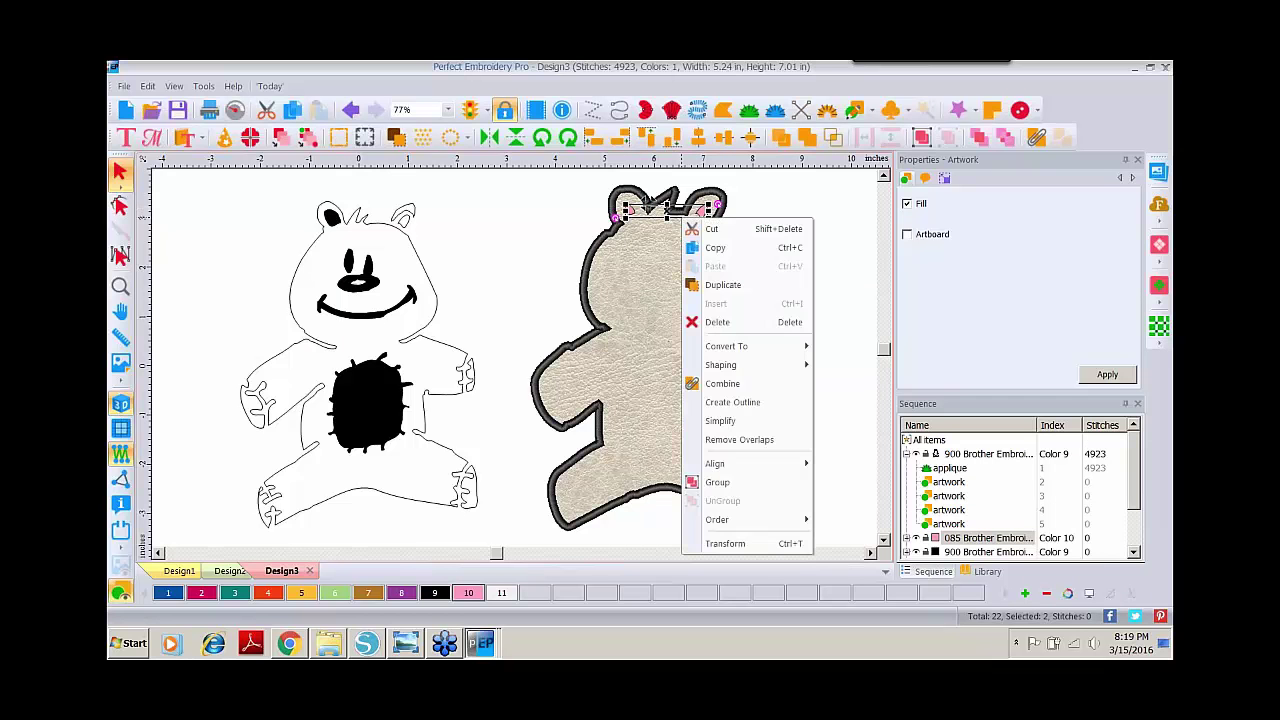
{"action": "mouse_move", "coordinate": [725, 346]}
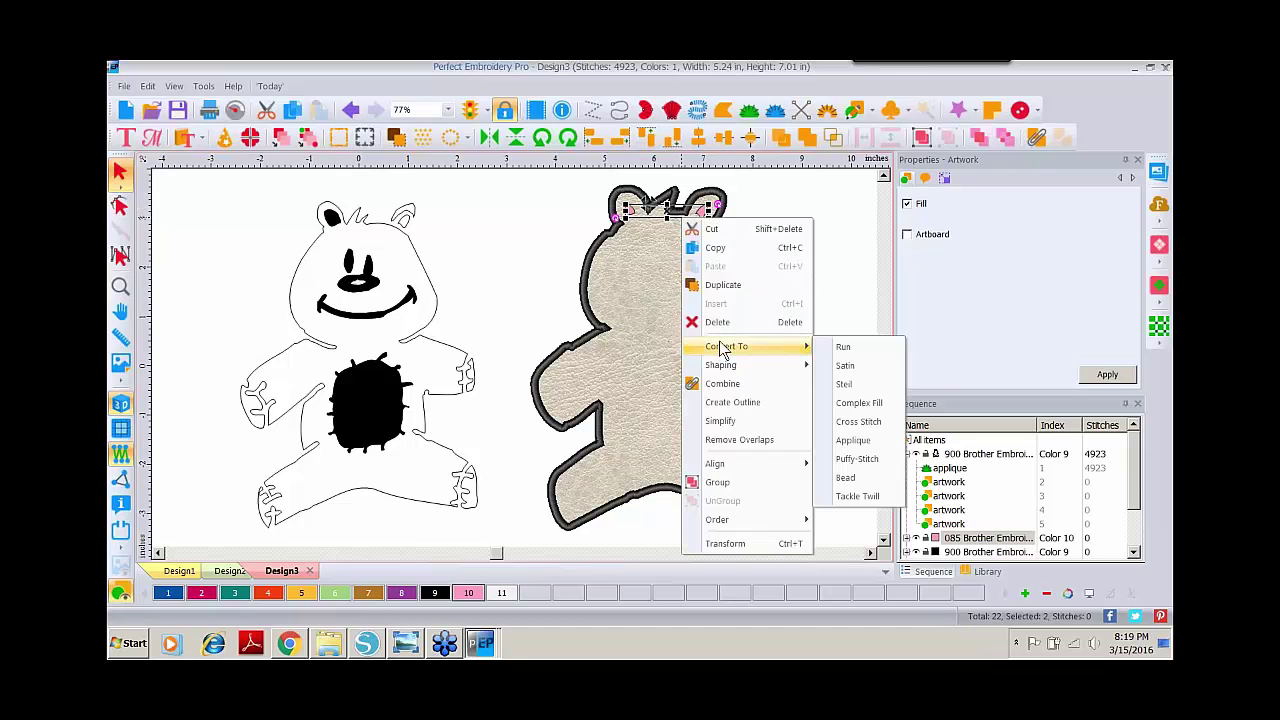
{"action": "left_click", "coordinate": [852, 366]}
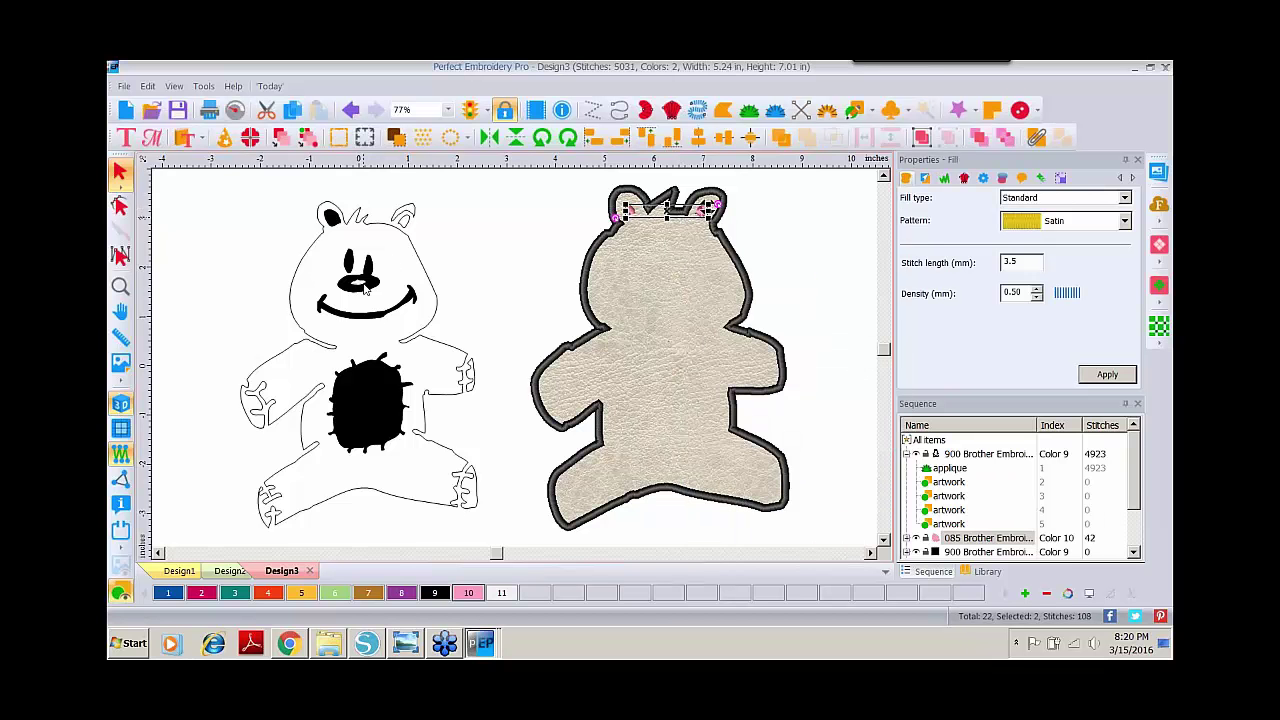
Move the eyes, nose and mouth artwork together off the original bear into the empty space between the two bears
{"action": "left_click_drag", "start_coordinate": [288, 236], "coordinate": [453, 333]}
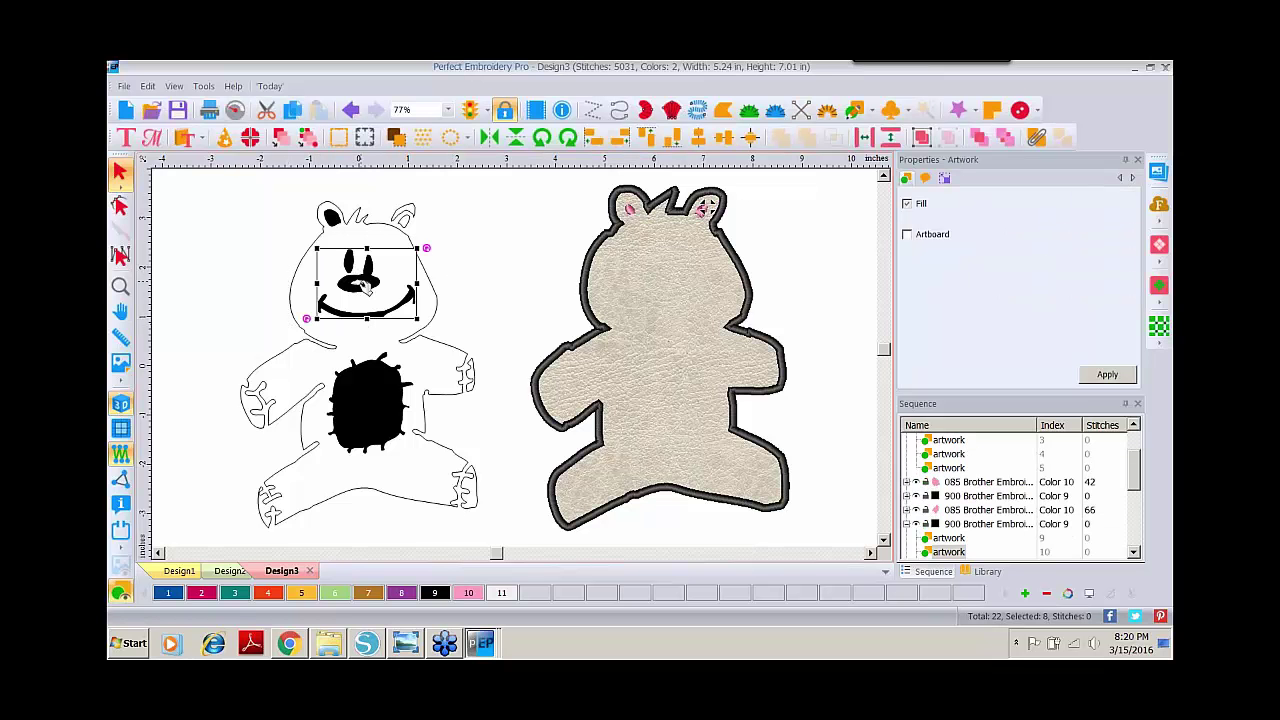
{"action": "left_click_drag", "start_coordinate": [368, 288], "coordinate": [505, 226]}
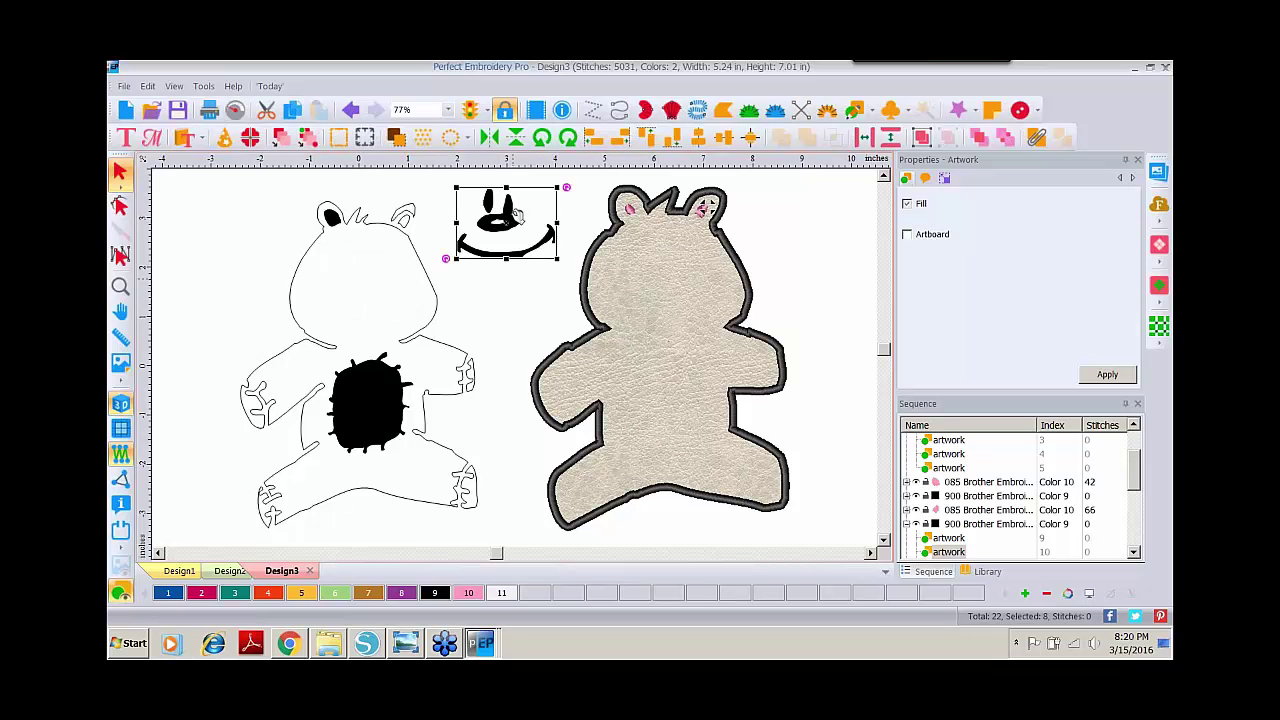
{"action": "left_click", "coordinate": [504, 328]}
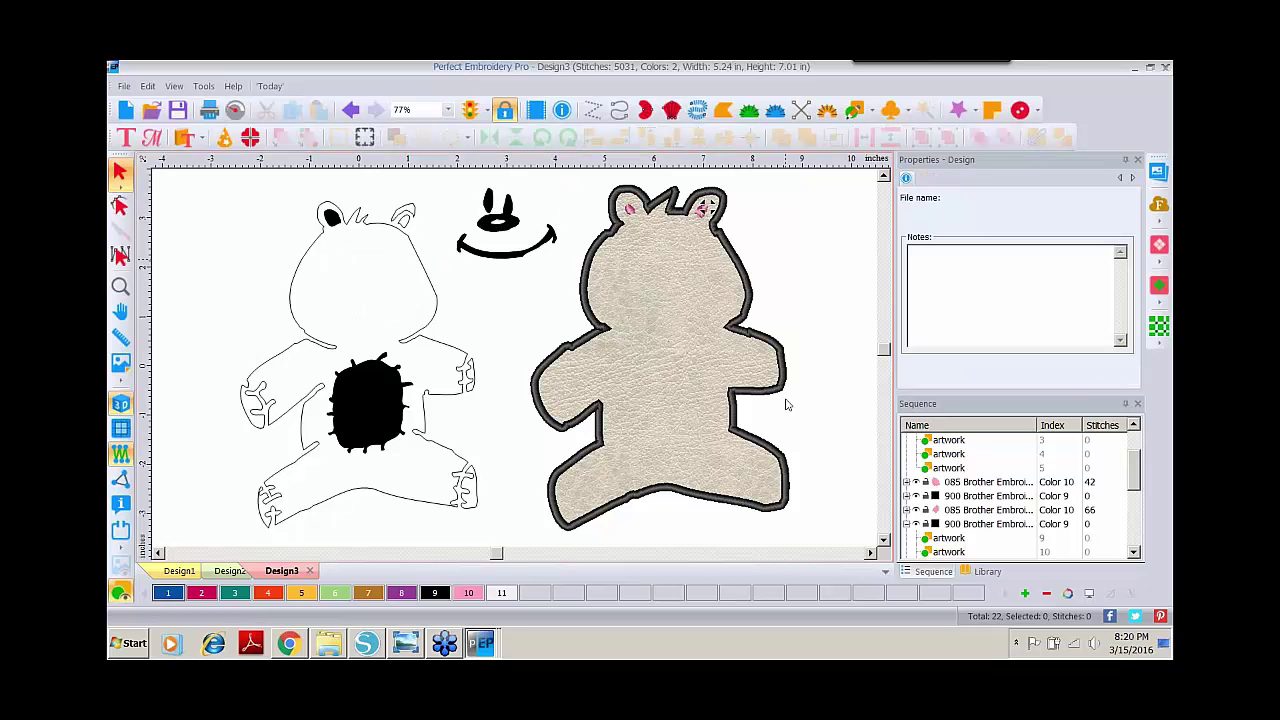
Select the white Color 11 nose highlight pieces and move them out of the nose to below the face artwork
{"action": "left_click", "coordinate": [498, 224]}
{"action": "left_click_drag", "start_coordinate": [1133, 492], "coordinate": [1134, 508]}
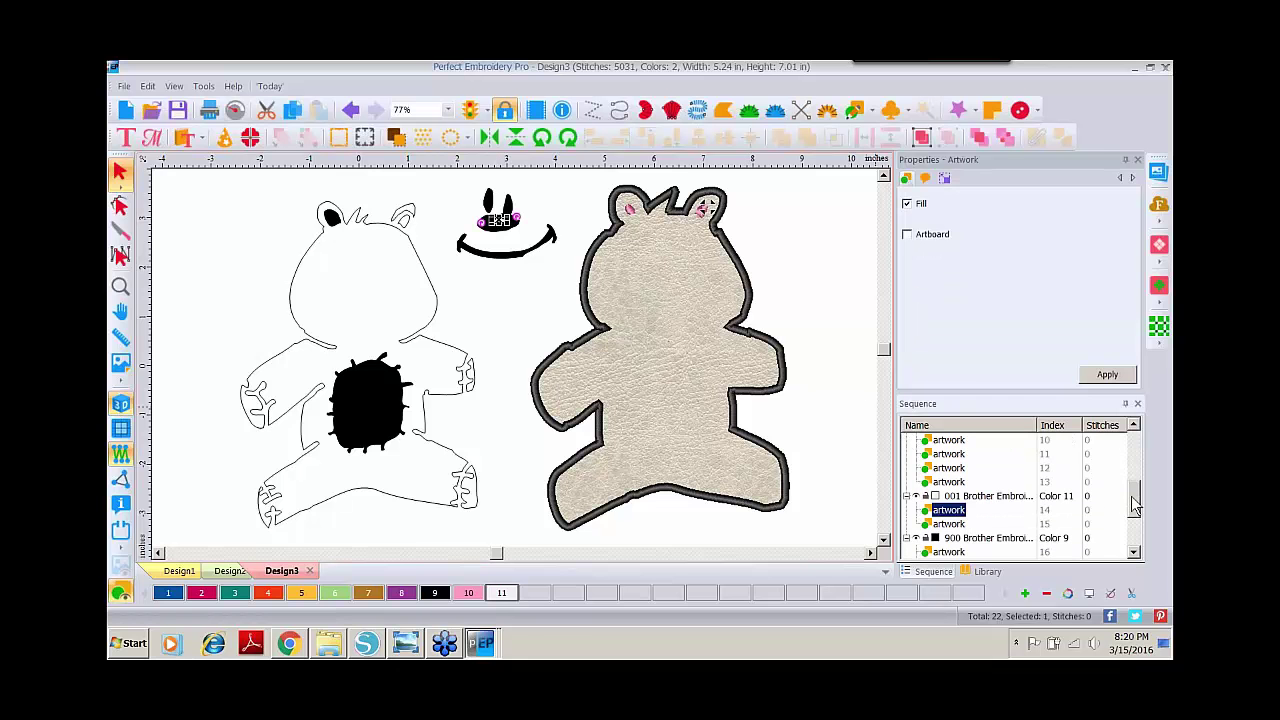
{"action": "left_click", "coordinate": [960, 496]}
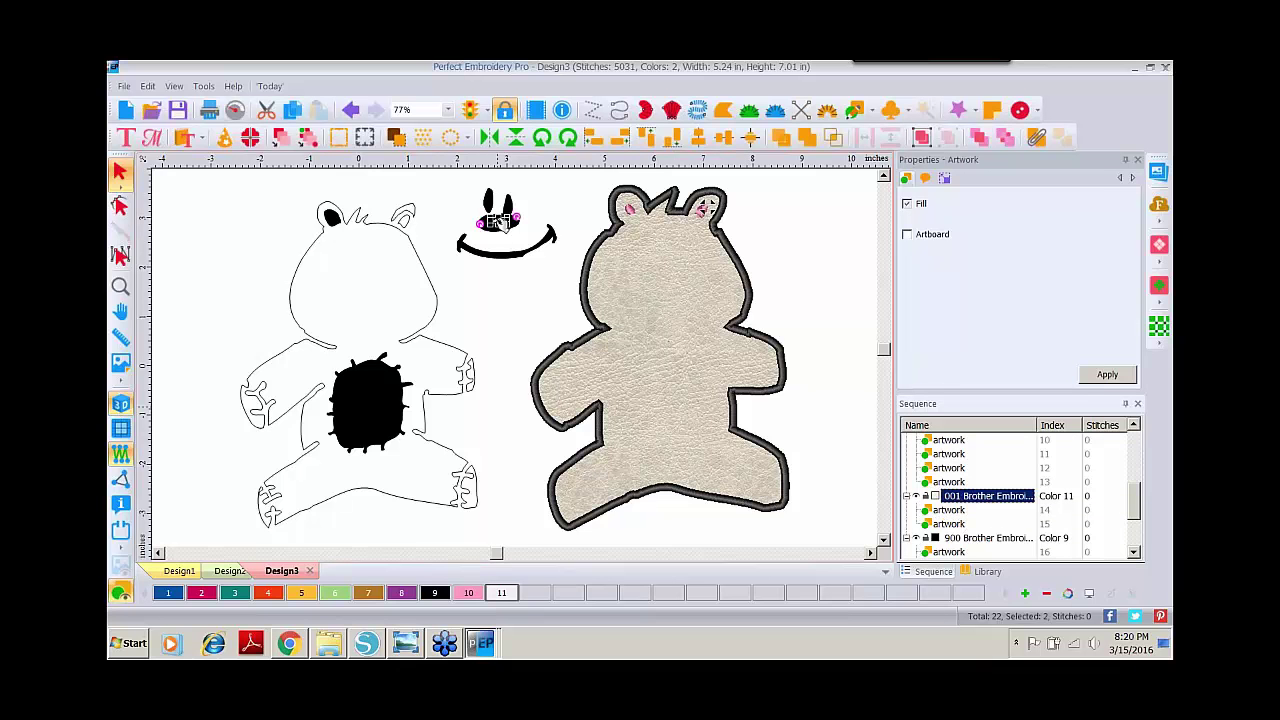
{"action": "left_click_drag", "start_coordinate": [500, 222], "coordinate": [490, 307]}
Recolor the eyes, nose and mouth with Color 2 and place them on the applique bear's head
{"action": "left_click_drag", "start_coordinate": [438, 185], "coordinate": [572, 276]}
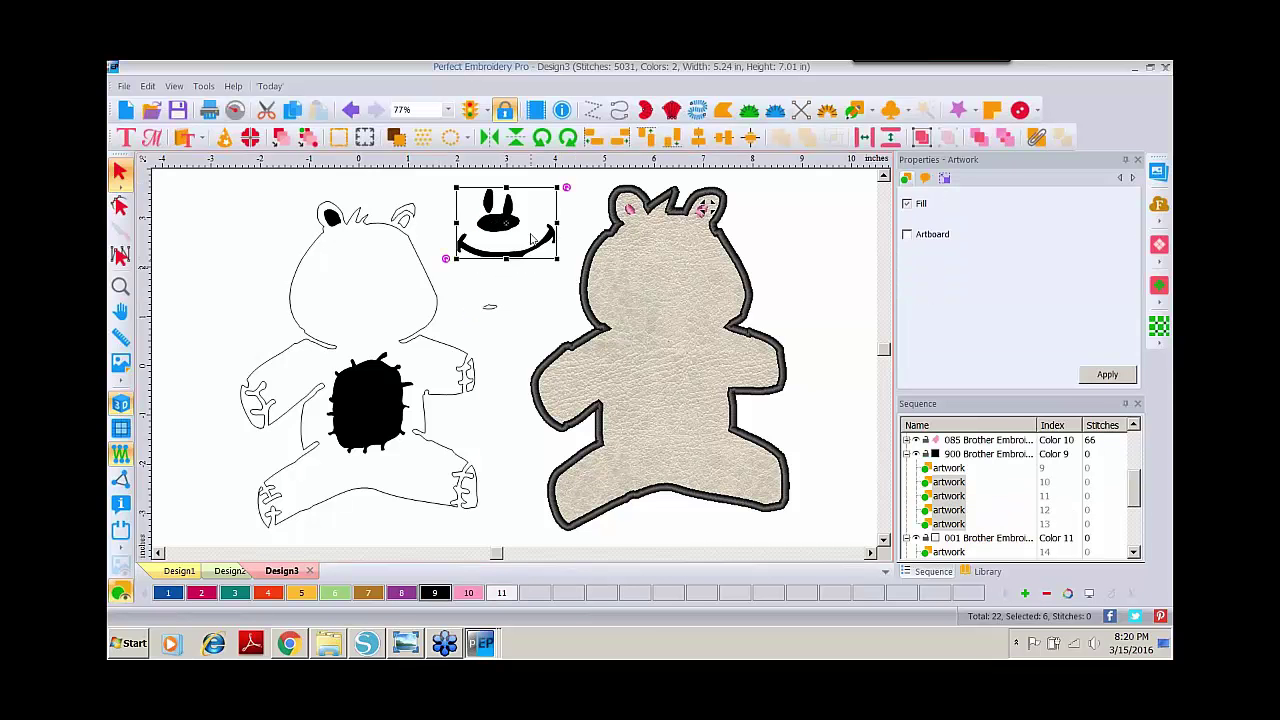
{"action": "left_click", "coordinate": [200, 597]}
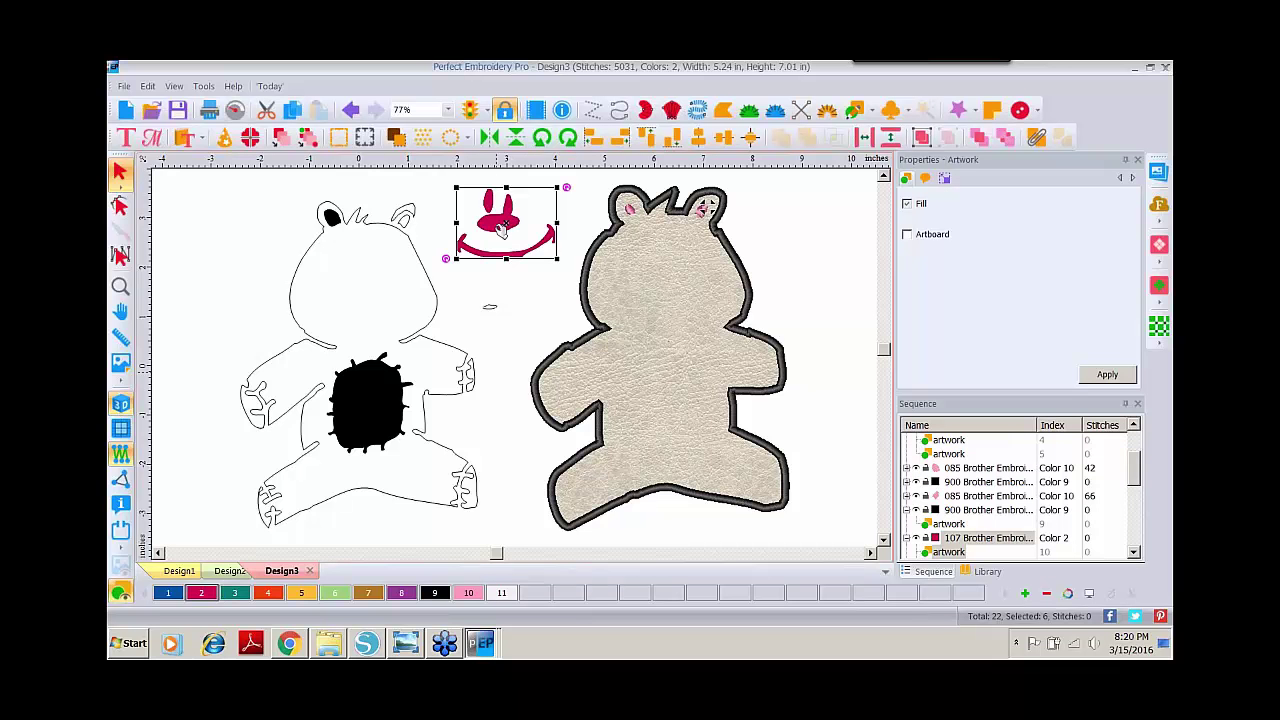
{"action": "left_click_drag", "start_coordinate": [530, 243], "coordinate": [691, 290]}
{"action": "left_click_drag", "start_coordinate": [706, 207], "coordinate": [706, 207]}
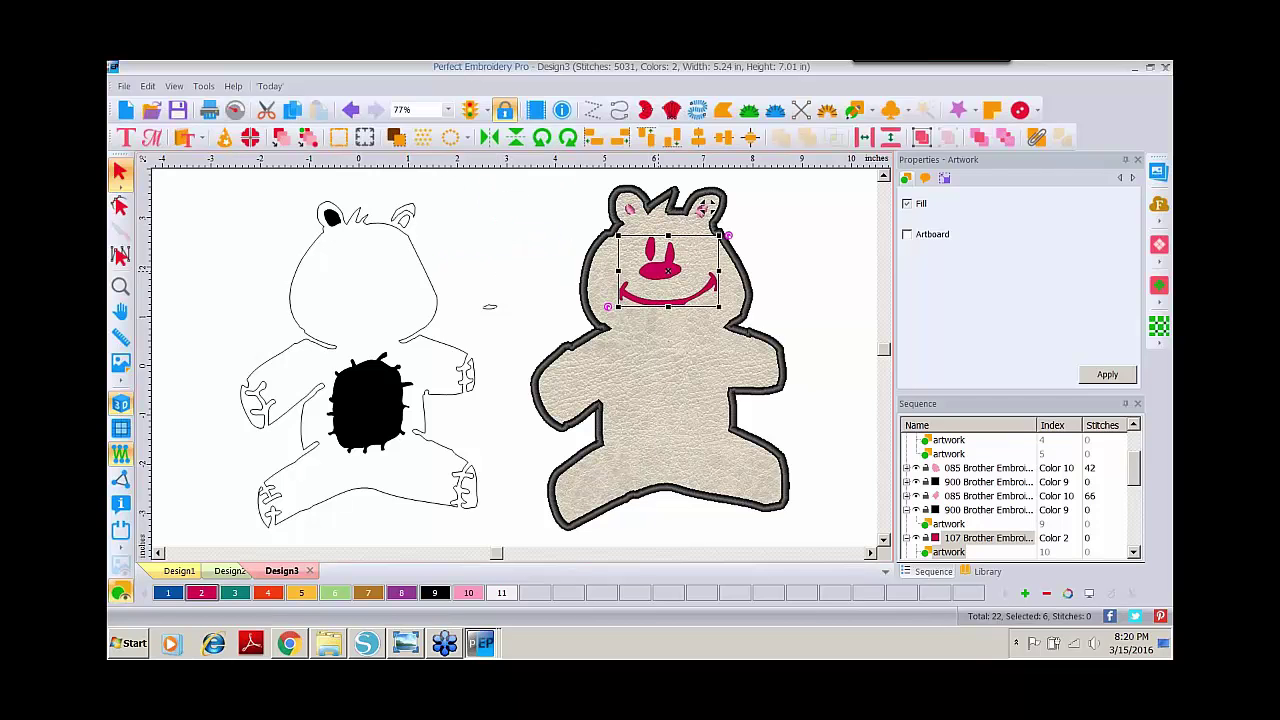
Convert the eyes, nose and mouth artwork to Complex Fill
{"action": "right_click", "coordinate": [662, 271]}
{"action": "mouse_move", "coordinate": [766, 400]}
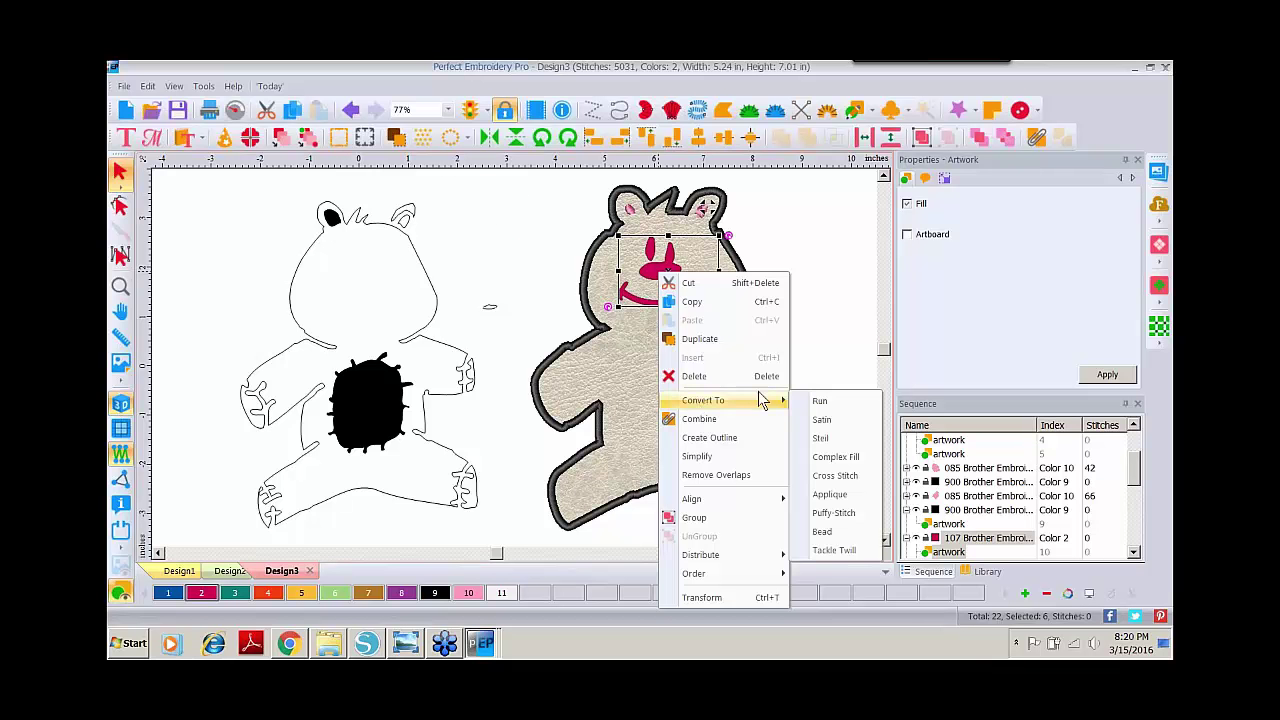
{"action": "left_click", "coordinate": [843, 457]}
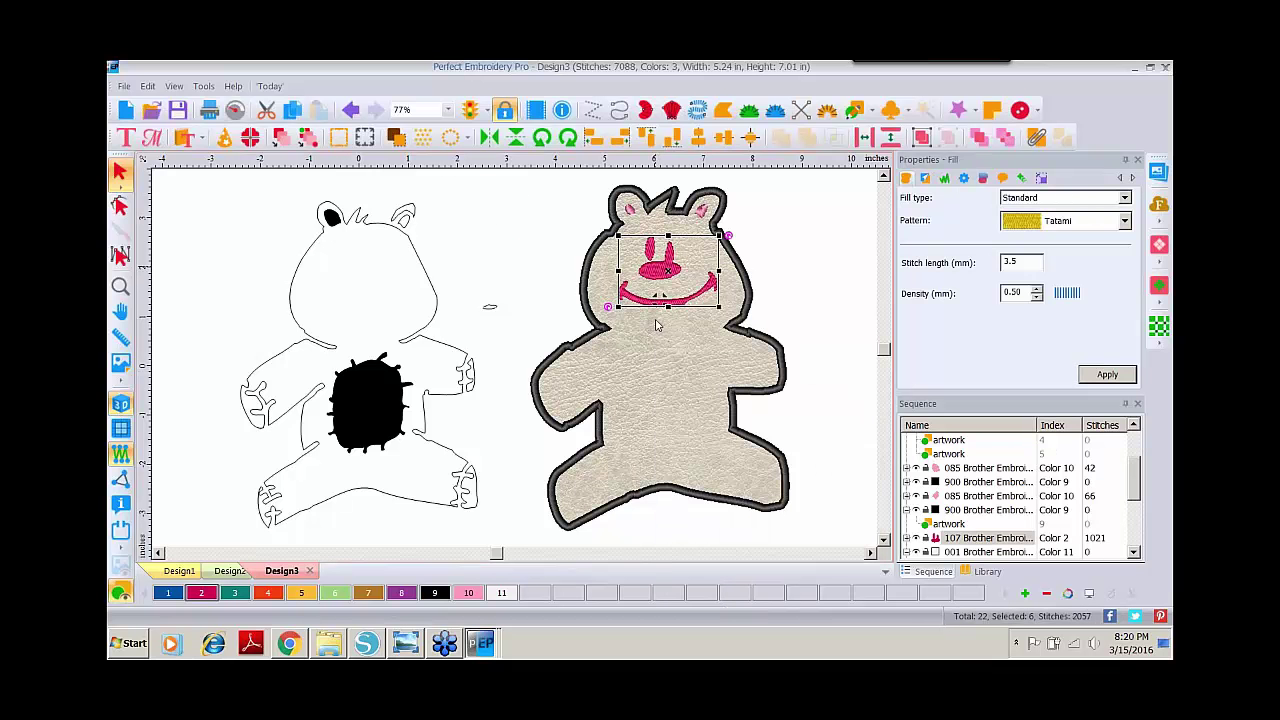
Group the white nose highlight pieces and move them onto the applique bear's nose
{"action": "left_click", "coordinate": [475, 302]}
{"action": "left_click", "coordinate": [487, 306]}
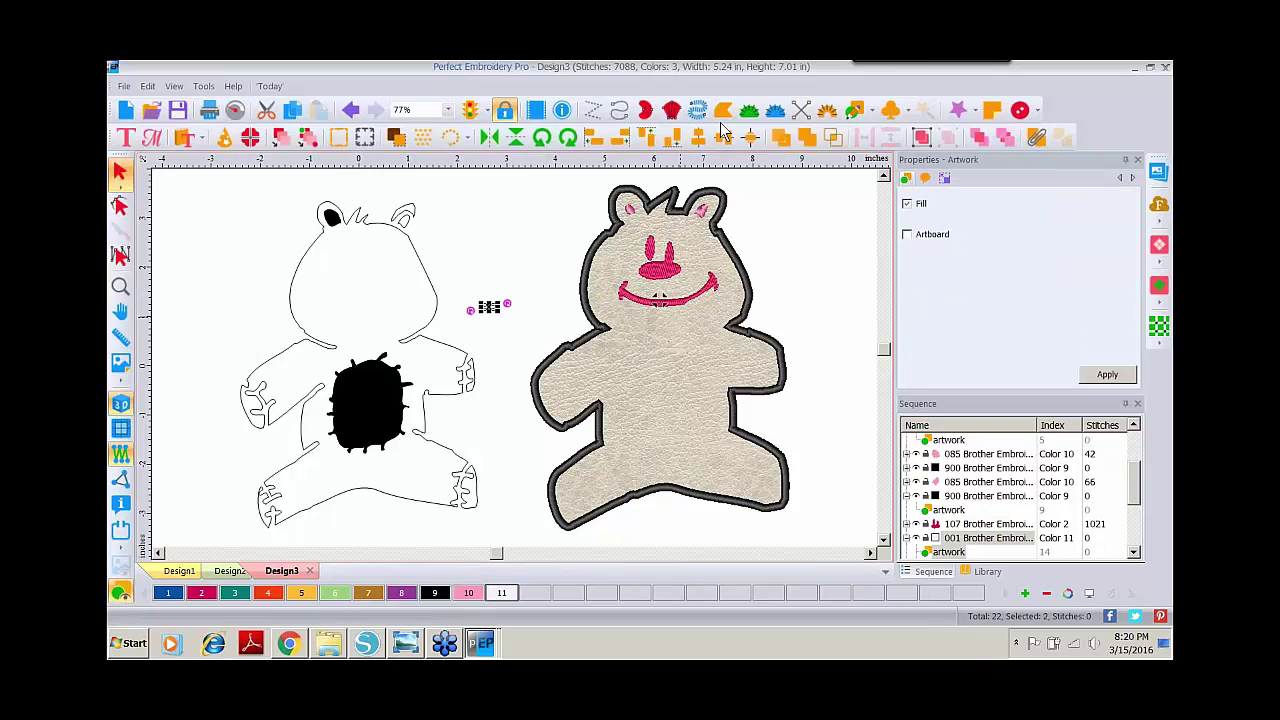
{"action": "left_click", "coordinate": [921, 138]}
{"action": "left_click_drag", "start_coordinate": [490, 308], "coordinate": [656, 270]}
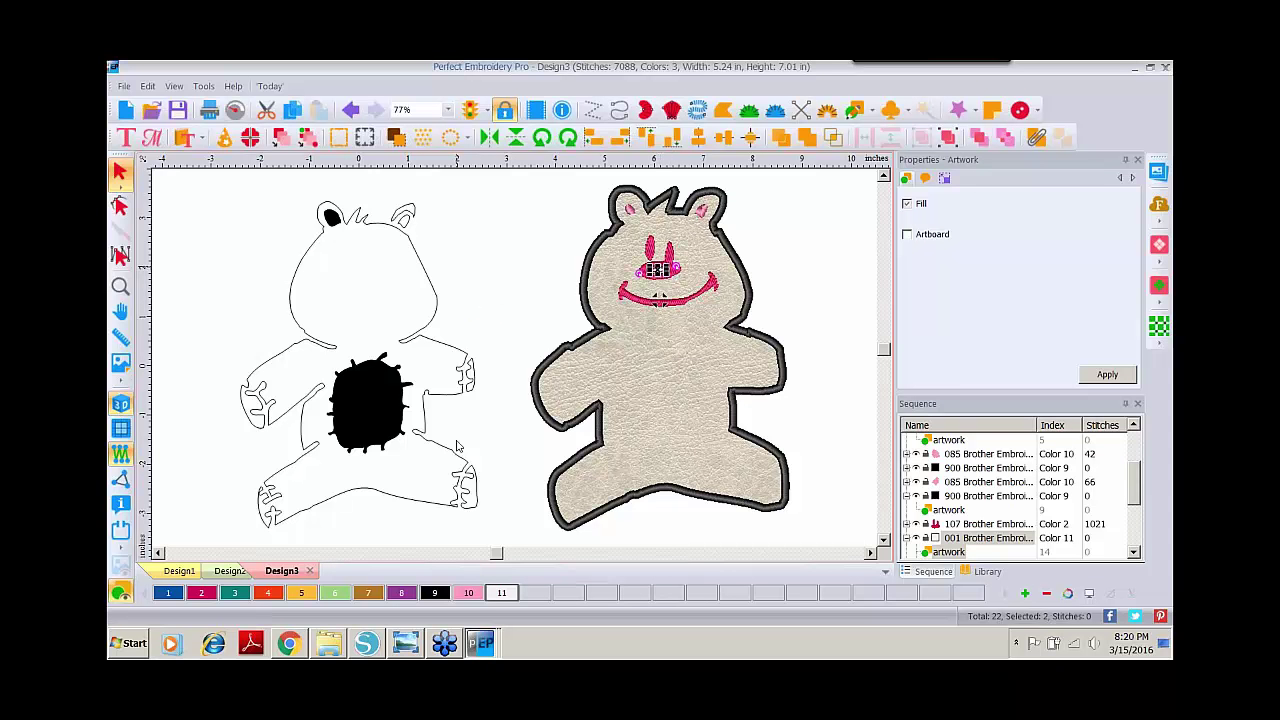
Convert the grouped nose highlight to Satin stitches and deselect it
{"action": "right_click", "coordinate": [656, 270]}
{"action": "mouse_move", "coordinate": [770, 399]}
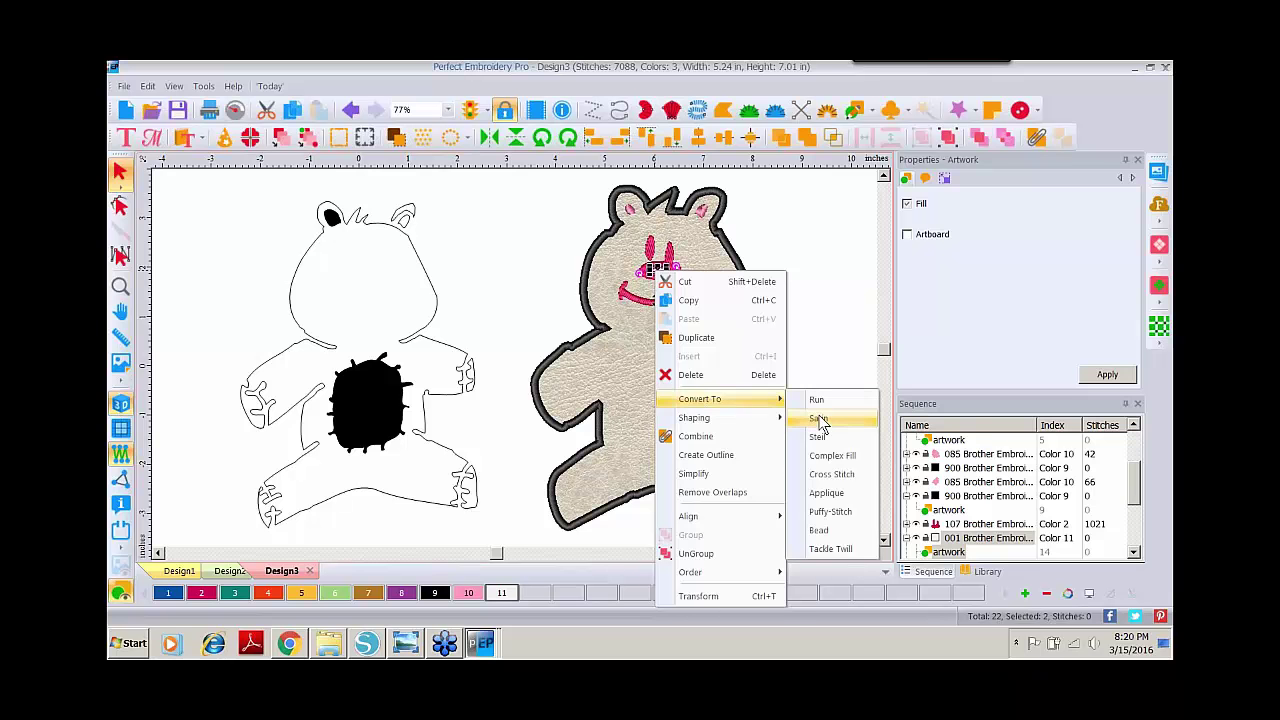
{"action": "left_click", "coordinate": [820, 420]}
{"action": "left_click", "coordinate": [500, 316]}
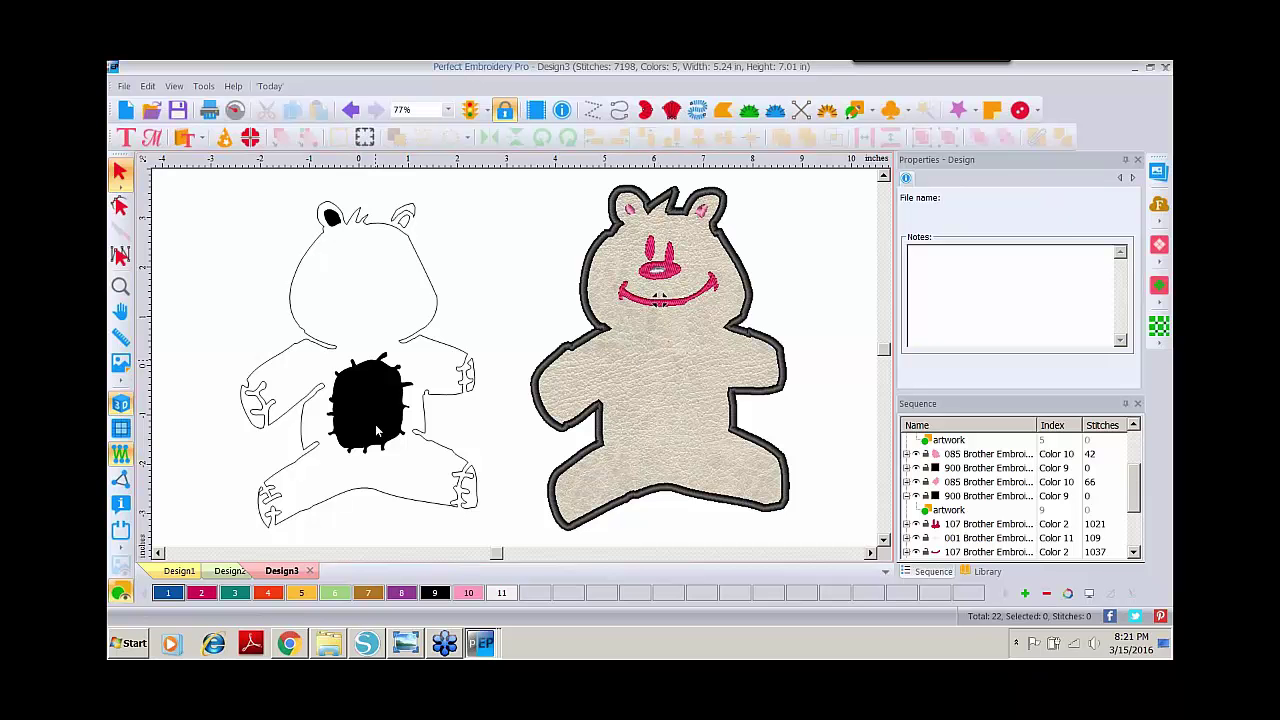
Move the black belly patch to the empty area beside the original bear's head and convert it to Complex Fill
{"action": "left_click_drag", "start_coordinate": [370, 414], "coordinate": [229, 256]}
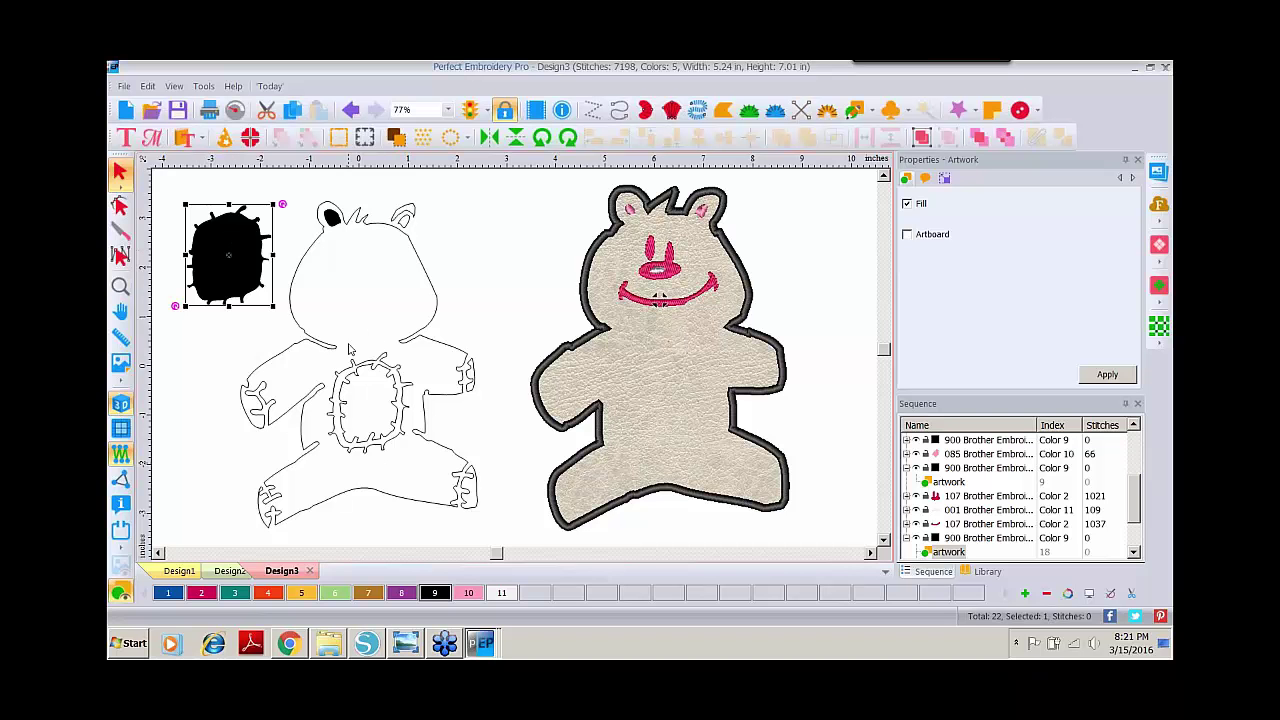
{"action": "right_click", "coordinate": [223, 254]}
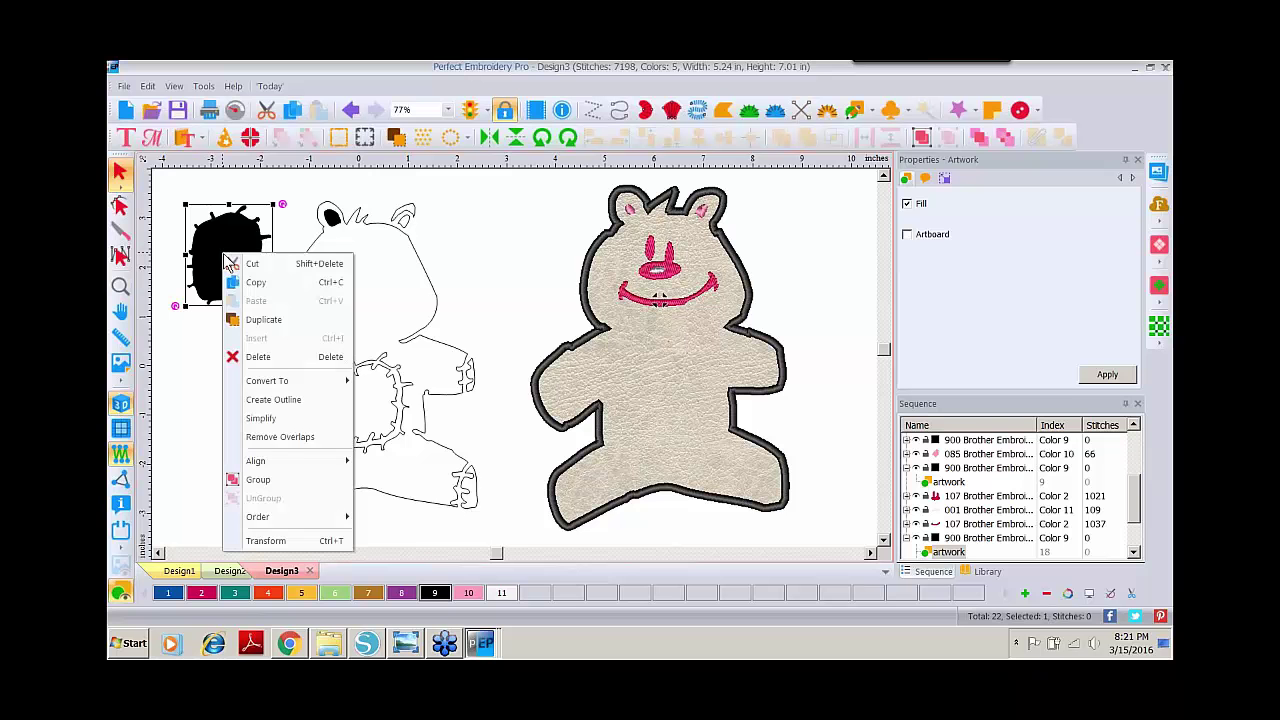
{"action": "mouse_move", "coordinate": [268, 387]}
{"action": "left_click", "coordinate": [400, 442]}
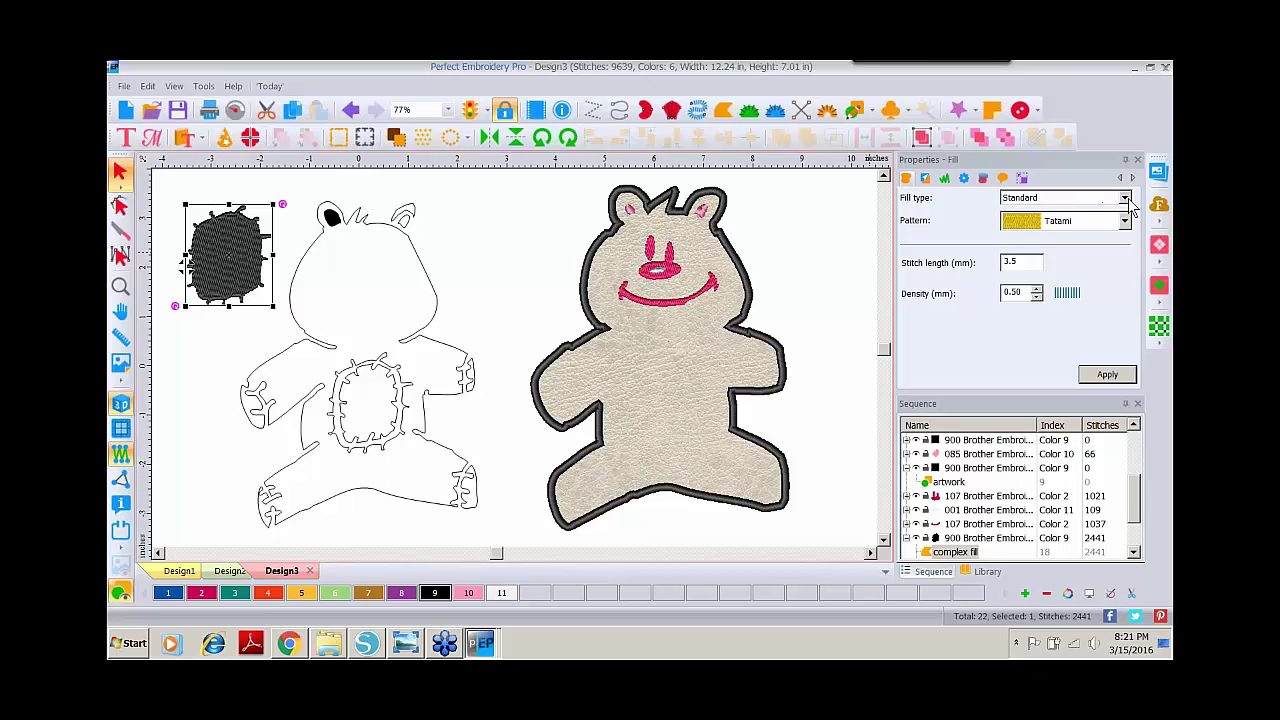
Change the belly patch's fill type to Motif with pattern 103
{"action": "left_click", "coordinate": [1125, 198]}
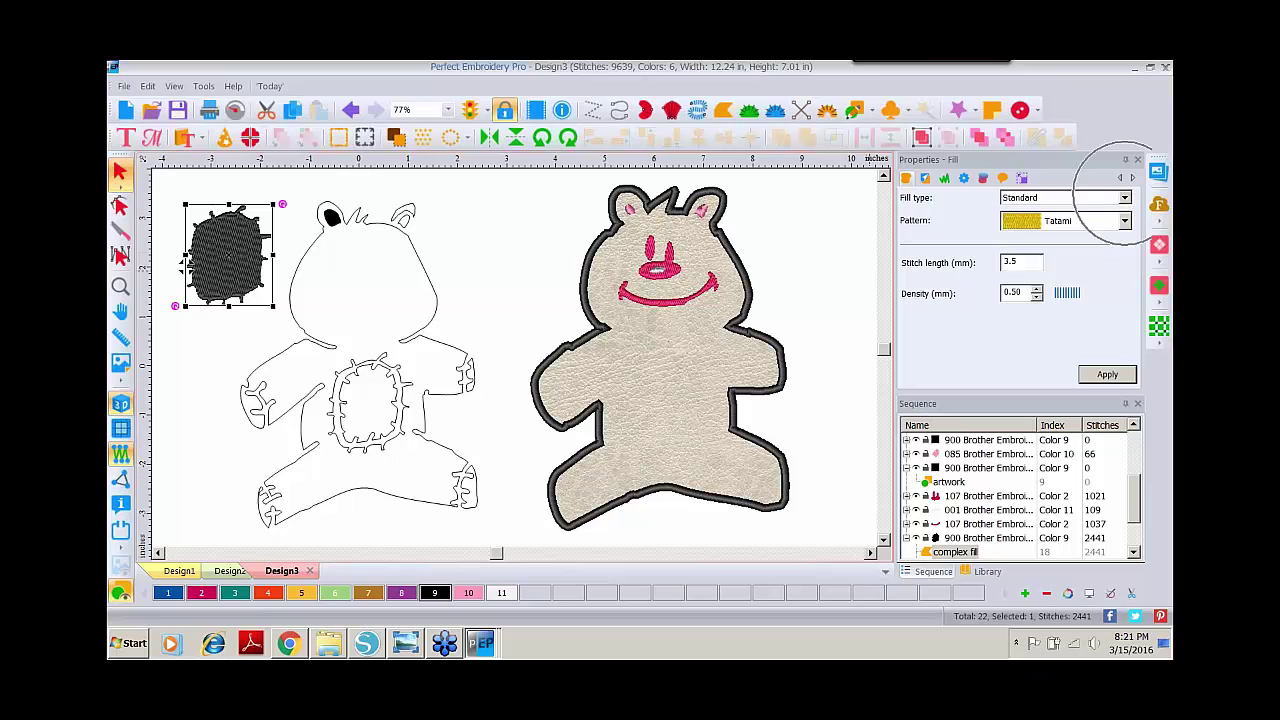
{"action": "left_click", "coordinate": [1012, 232]}
{"action": "left_click", "coordinate": [1125, 220]}
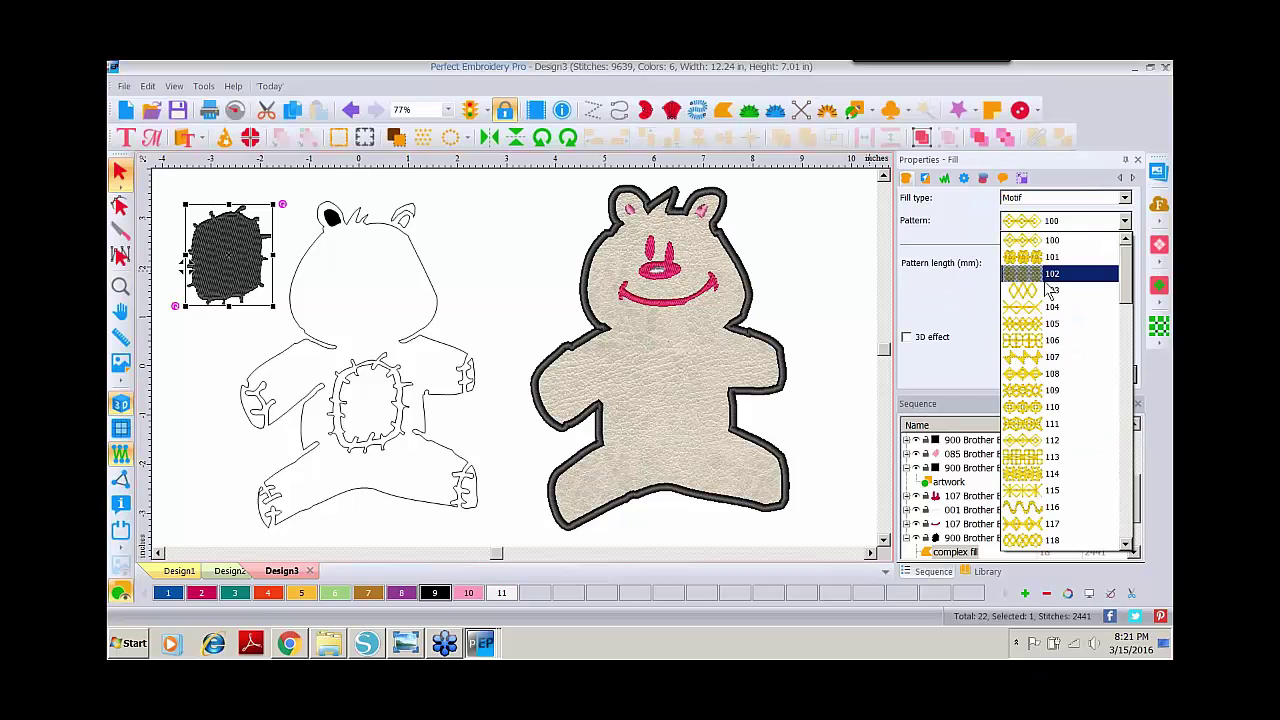
{"action": "left_click", "coordinate": [1054, 290]}
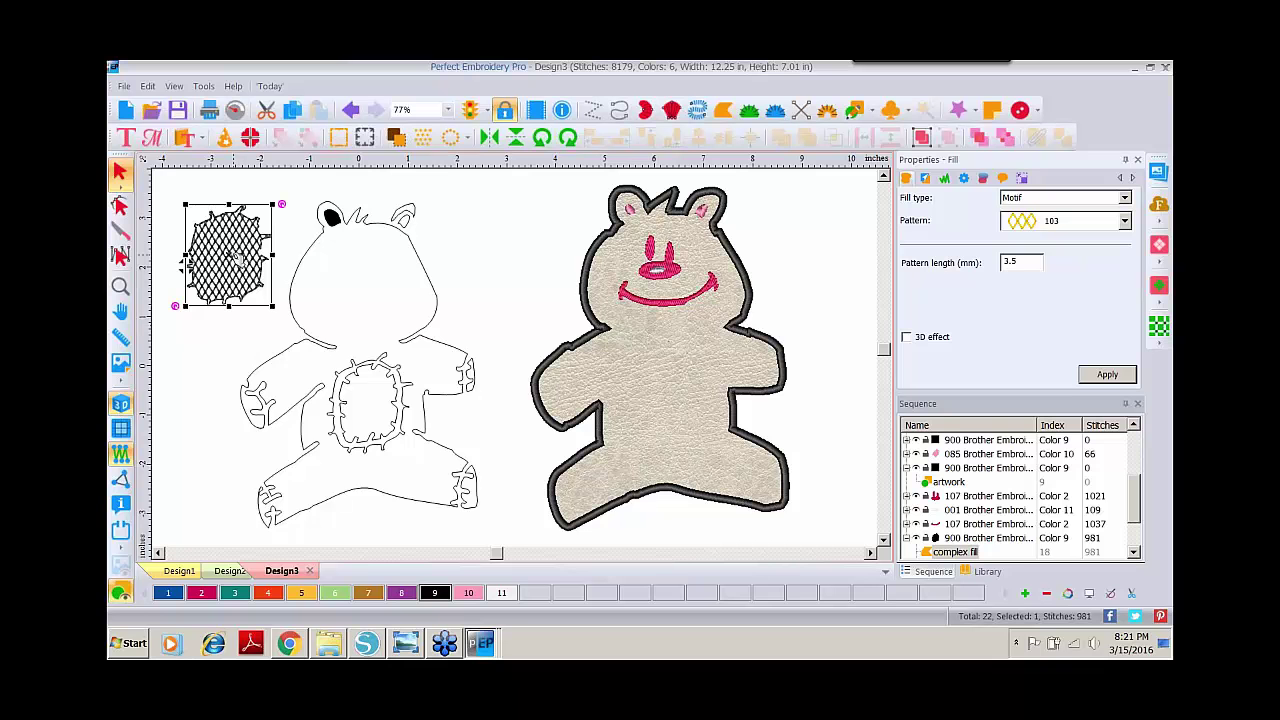
Create a run outline around the belly patch and group it with the patch's motif fill
{"action": "right_click", "coordinate": [235, 258]}
{"action": "left_click", "coordinate": [280, 420]}
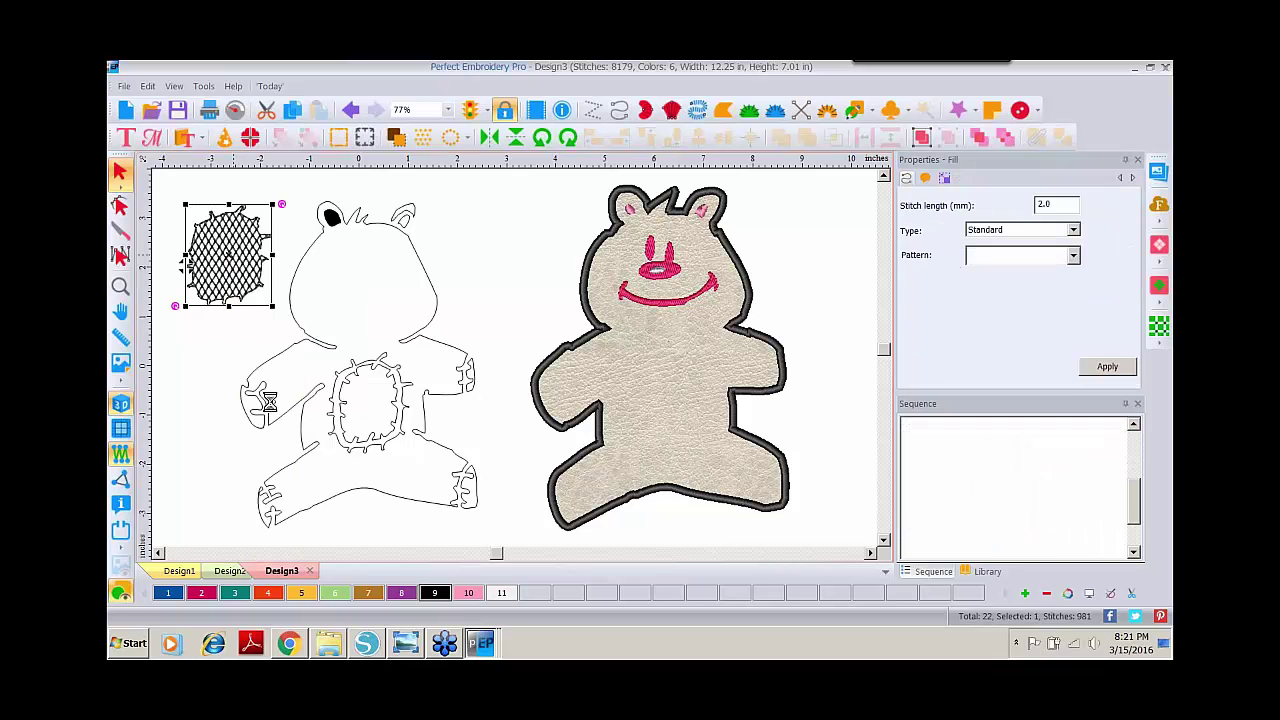
{"action": "left_click_drag", "start_coordinate": [165, 187], "coordinate": [290, 342]}
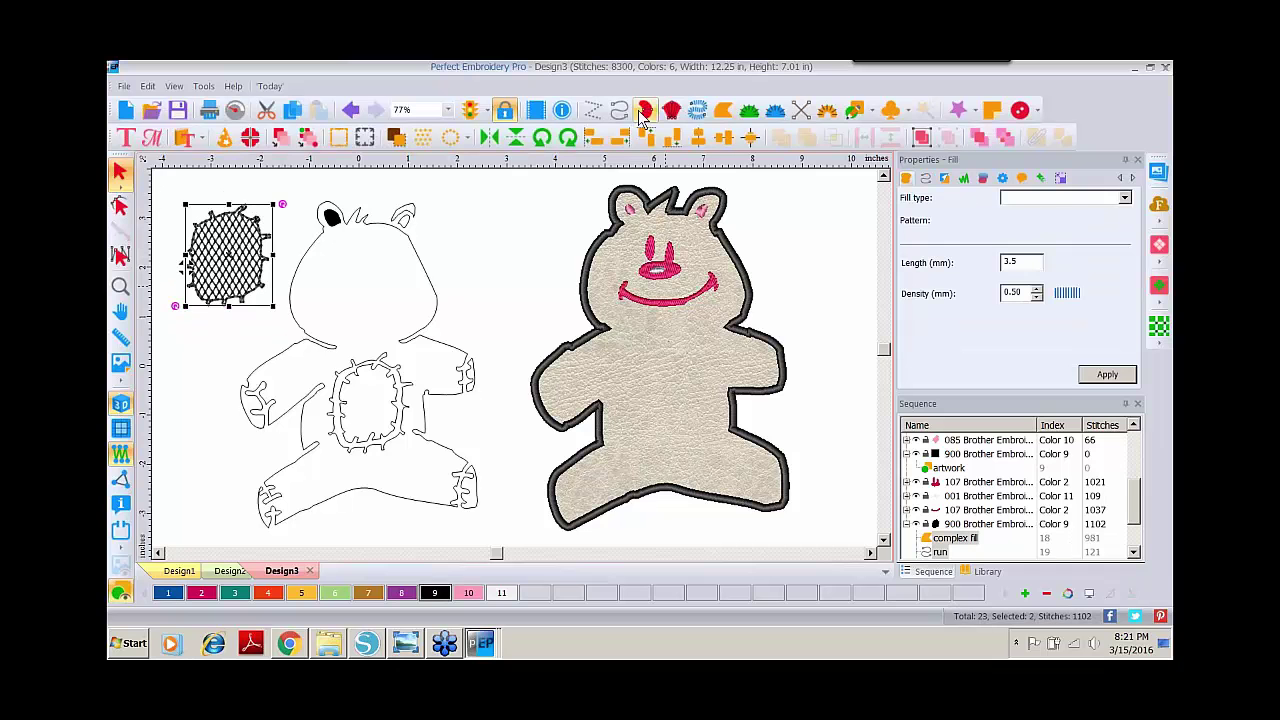
{"action": "left_click", "coordinate": [922, 140]}
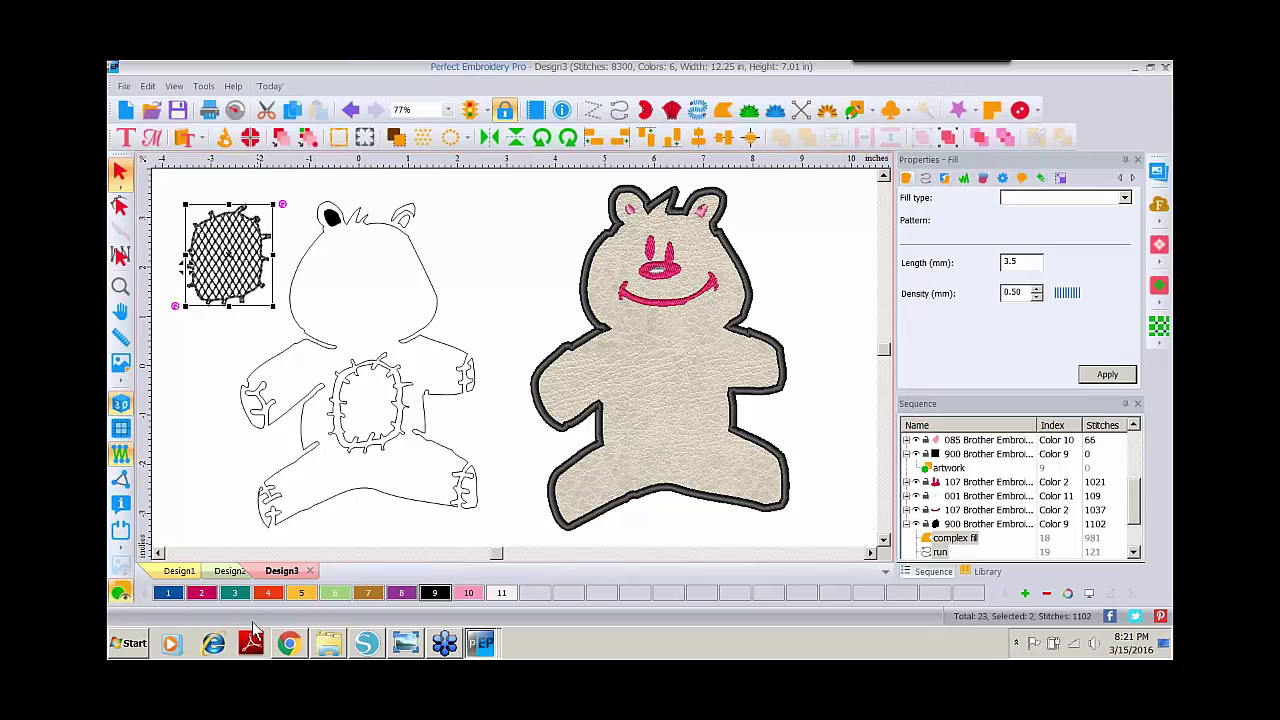
Recolor the motif-filled belly patch with color 4 and place it on the leather bear's belly
{"action": "left_click", "coordinate": [264, 593]}
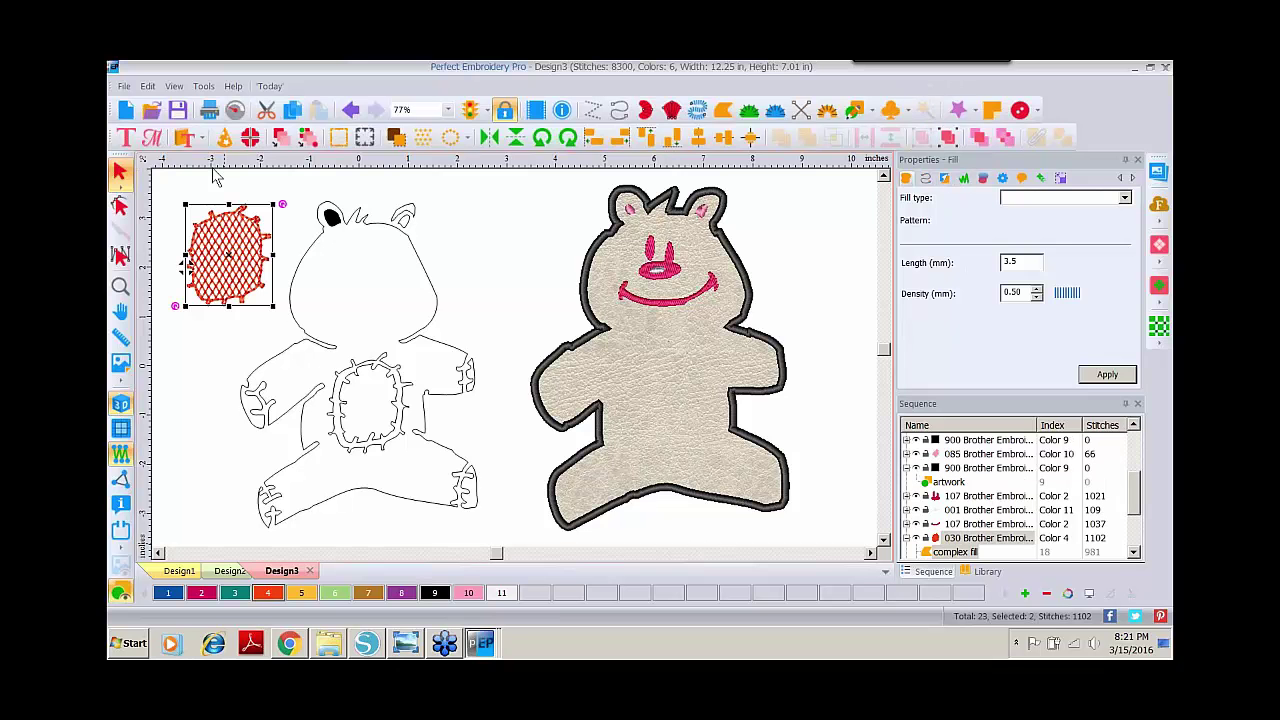
{"action": "left_click", "coordinate": [214, 258]}
{"action": "left_click_drag", "start_coordinate": [214, 258], "coordinate": [666, 393]}
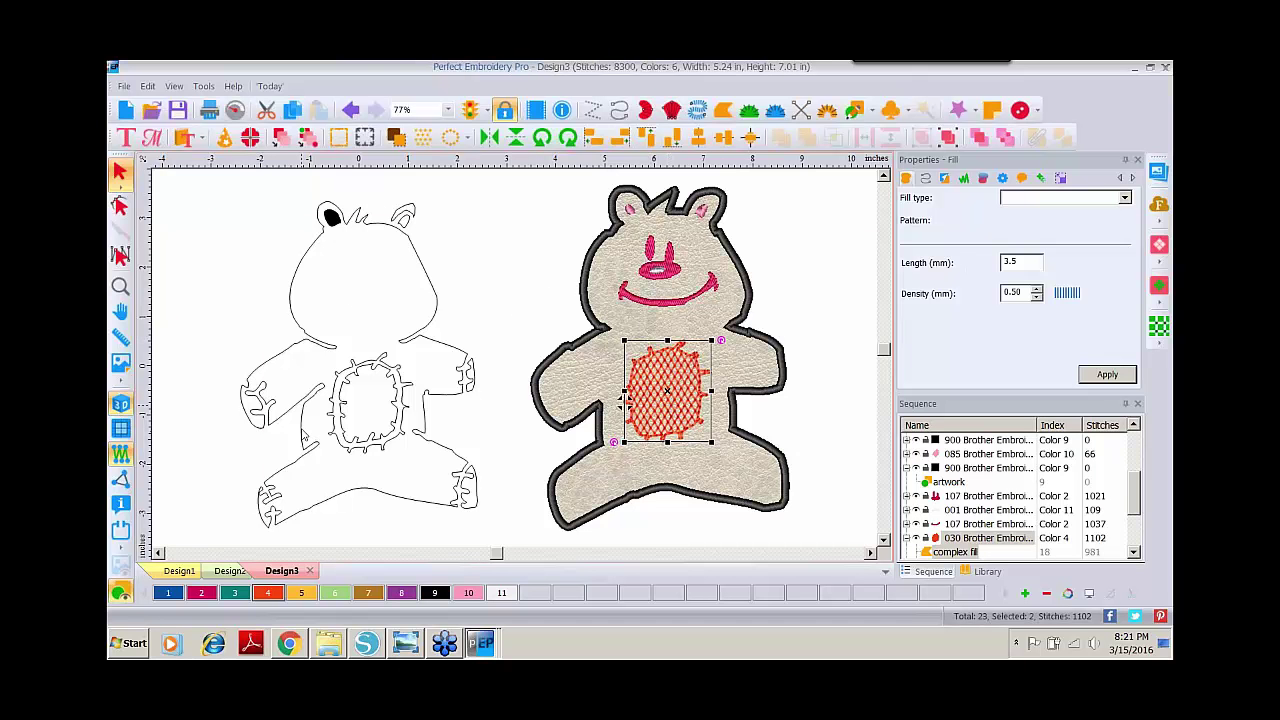
Combine the two belly stitching outlines on the original bear into one object and convert it to Complex Fill
{"action": "left_click", "coordinate": [313, 325]}
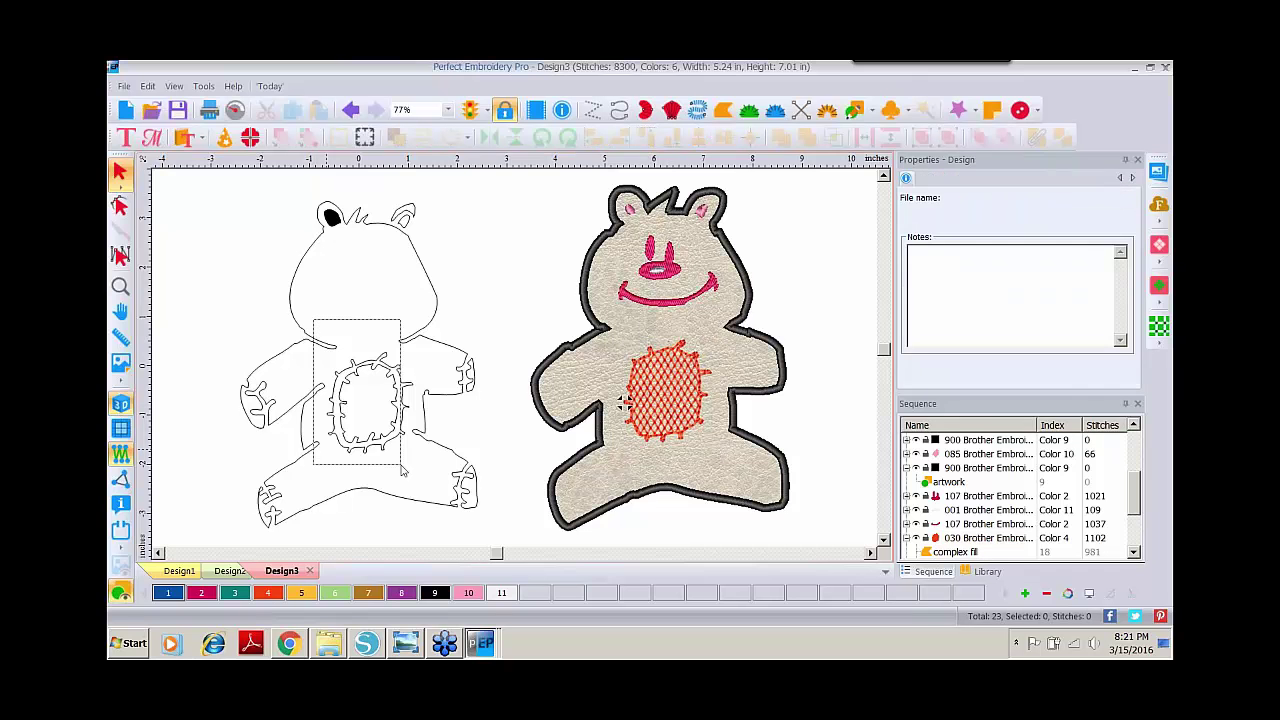
{"action": "left_click", "coordinate": [397, 382]}
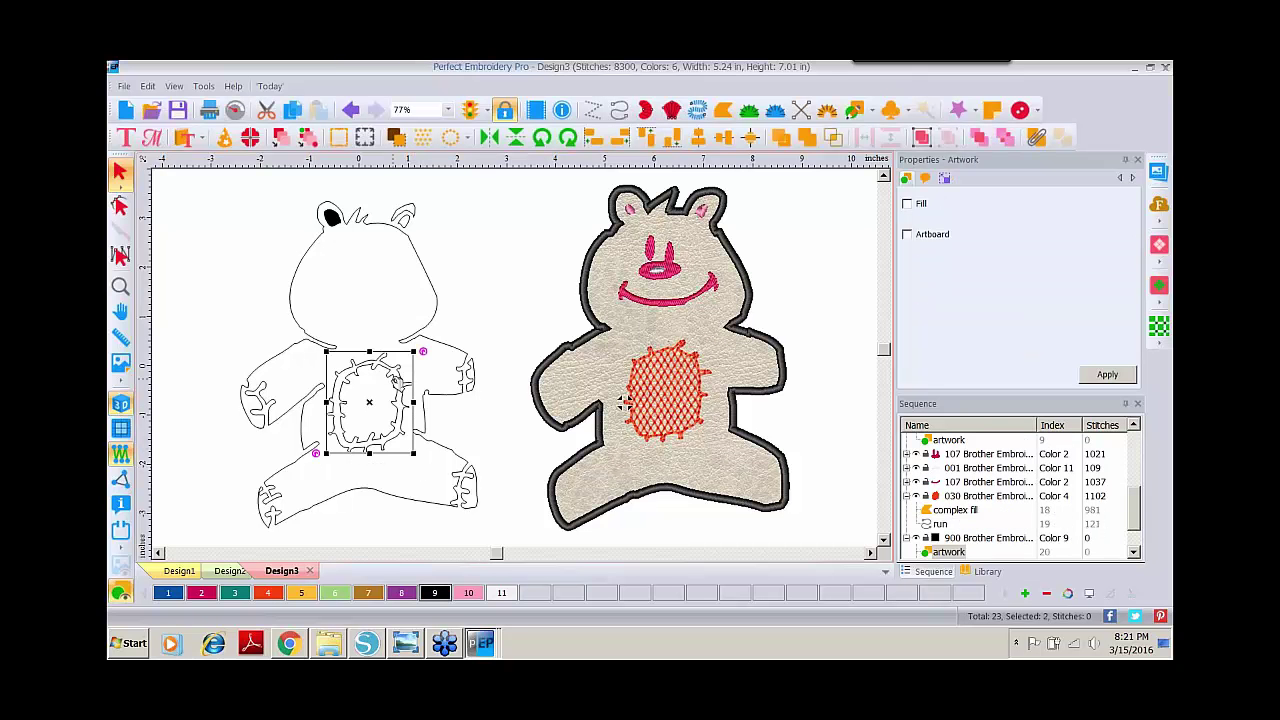
{"action": "left_click", "coordinate": [1034, 138]}
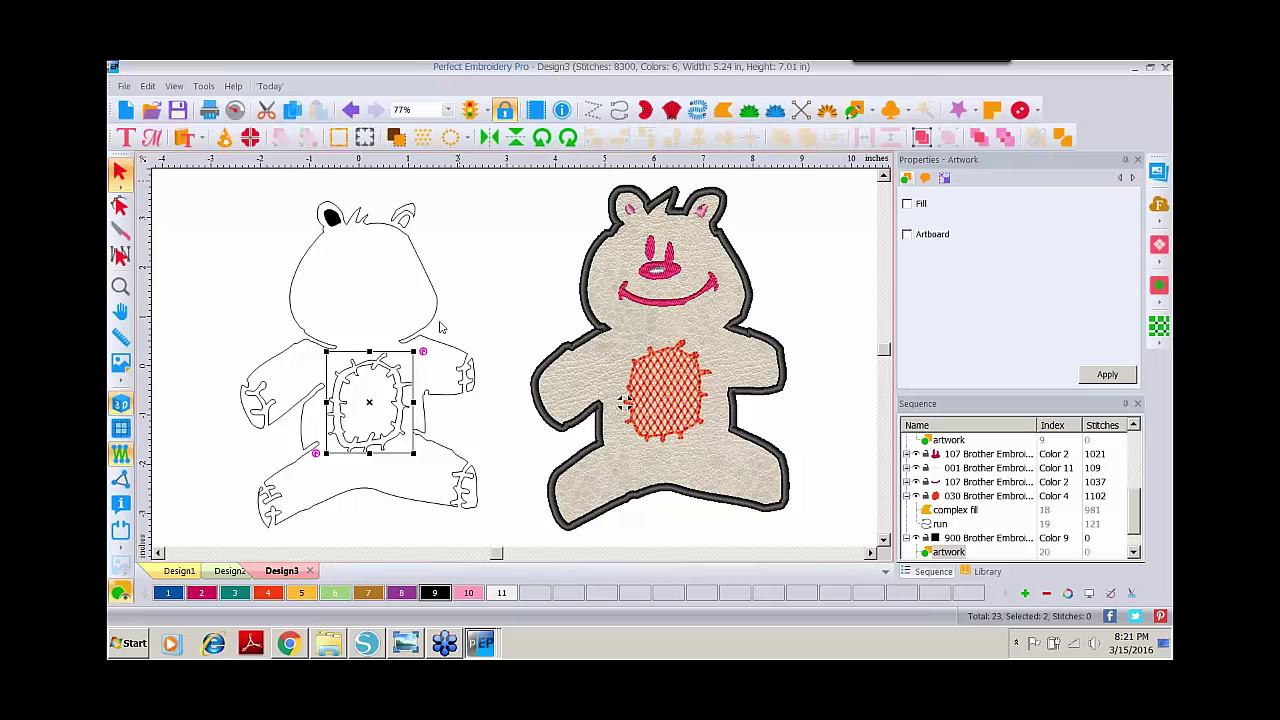
{"action": "right_click", "coordinate": [380, 398]}
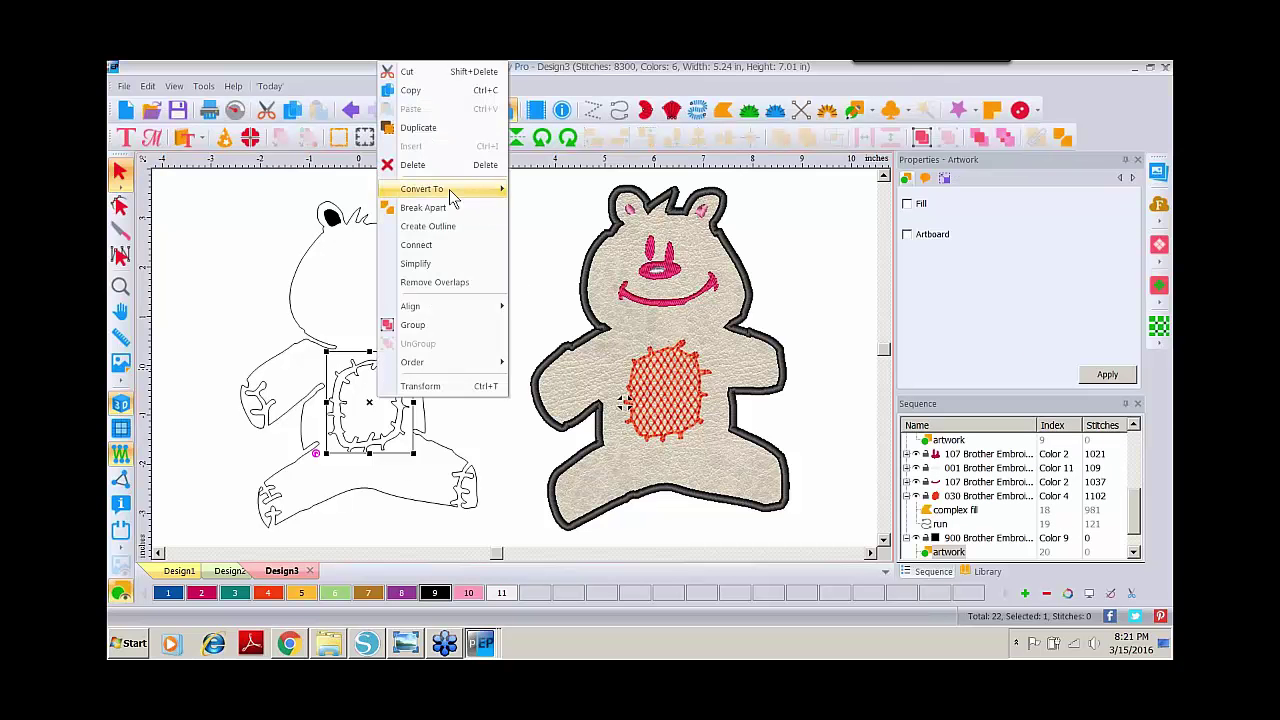
{"action": "mouse_move", "coordinate": [440, 190]}
{"action": "left_click", "coordinate": [539, 229]}
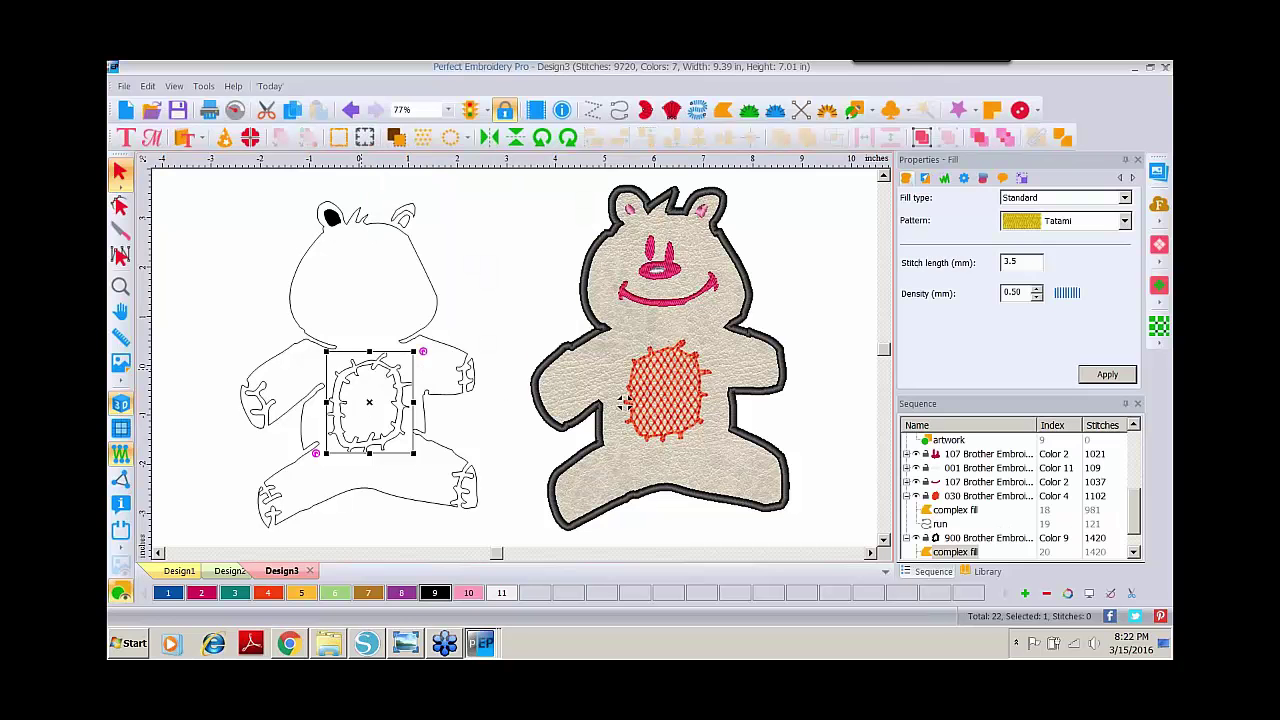
Recolor the belly stitching ring with color 5 and swap it for the red patch on the leather bear, moving the patch beside the original bear
{"action": "left_click", "coordinate": [298, 593]}
{"action": "left_click_drag", "start_coordinate": [405, 385], "coordinate": [535, 240]}
{"action": "left_click_drag", "start_coordinate": [567, 337], "coordinate": [570, 340]}
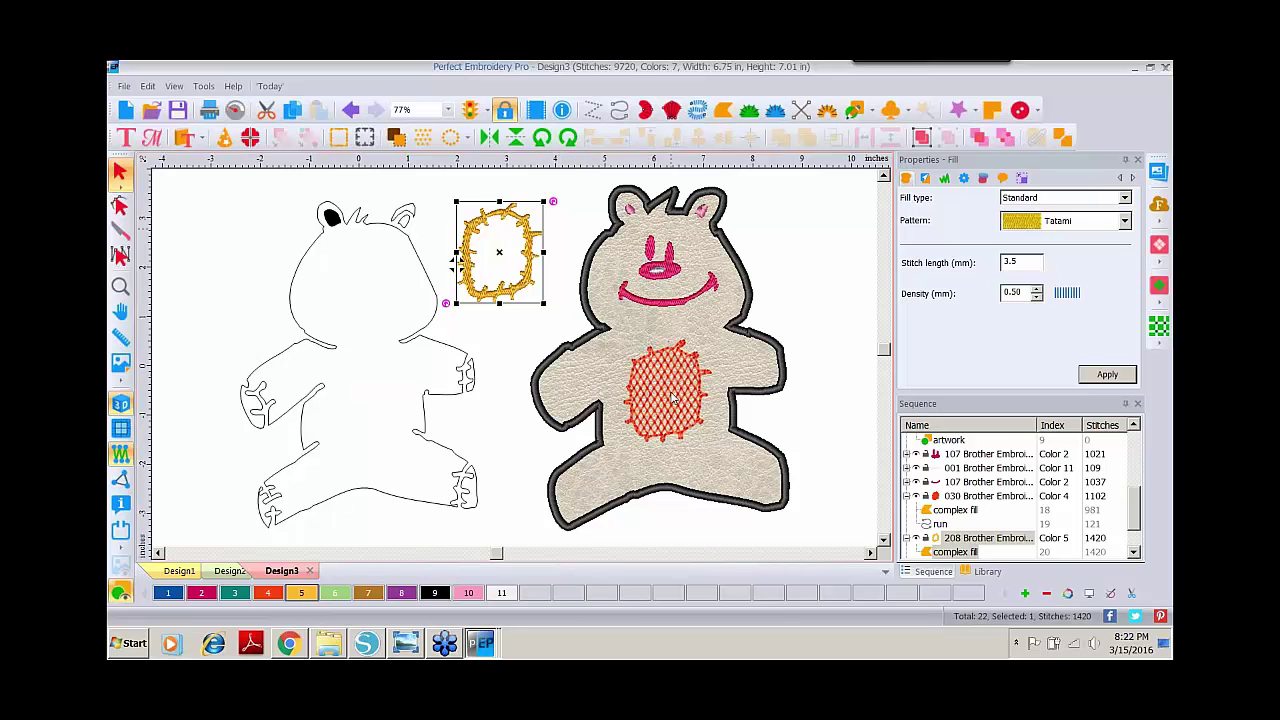
{"action": "left_click_drag", "start_coordinate": [655, 395], "coordinate": [233, 306]}
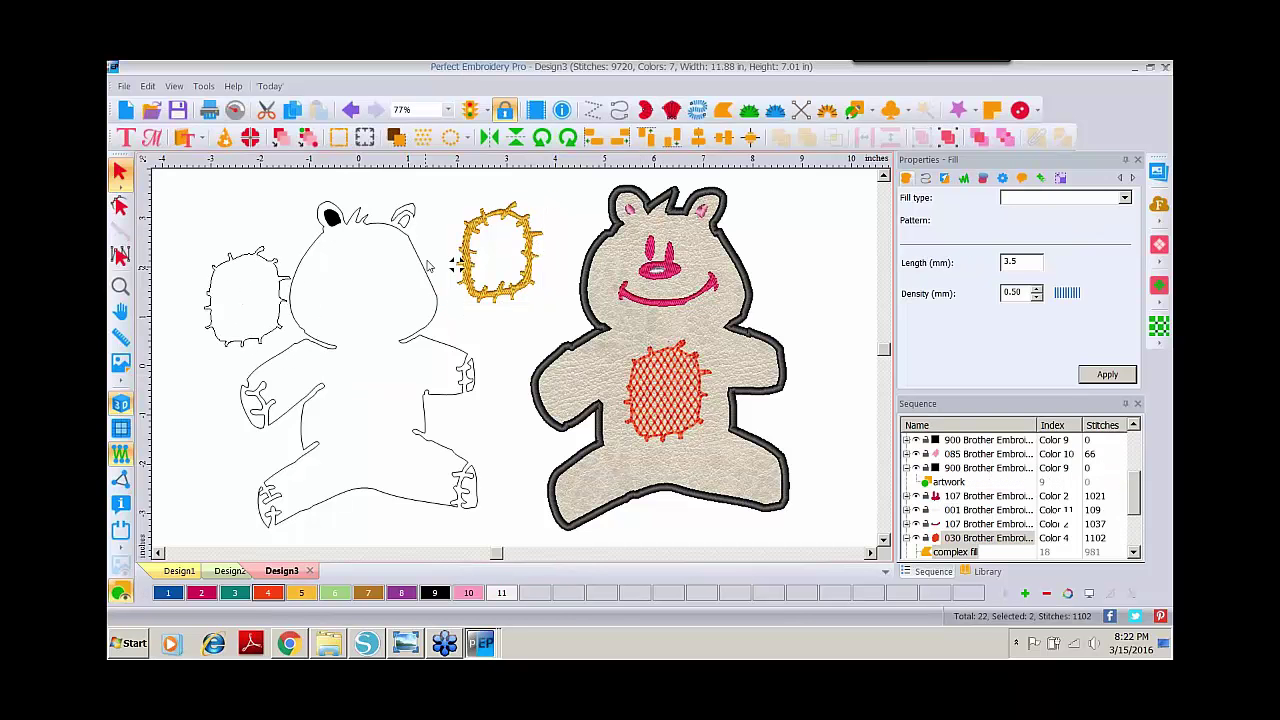
{"action": "left_click_drag", "start_coordinate": [456, 258], "coordinate": [620, 391]}
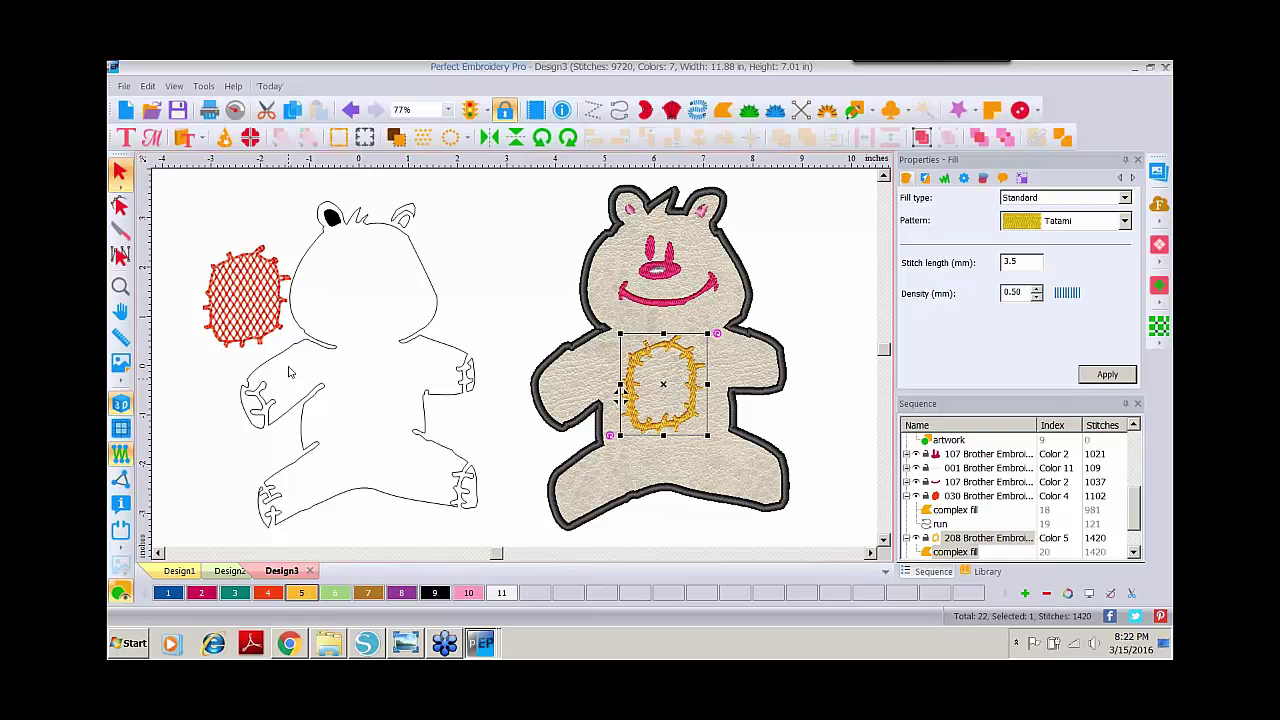
Split the original bear's body outline at both ends of the branching stitch detail on the left hand
{"action": "left_click", "coordinate": [120, 286]}
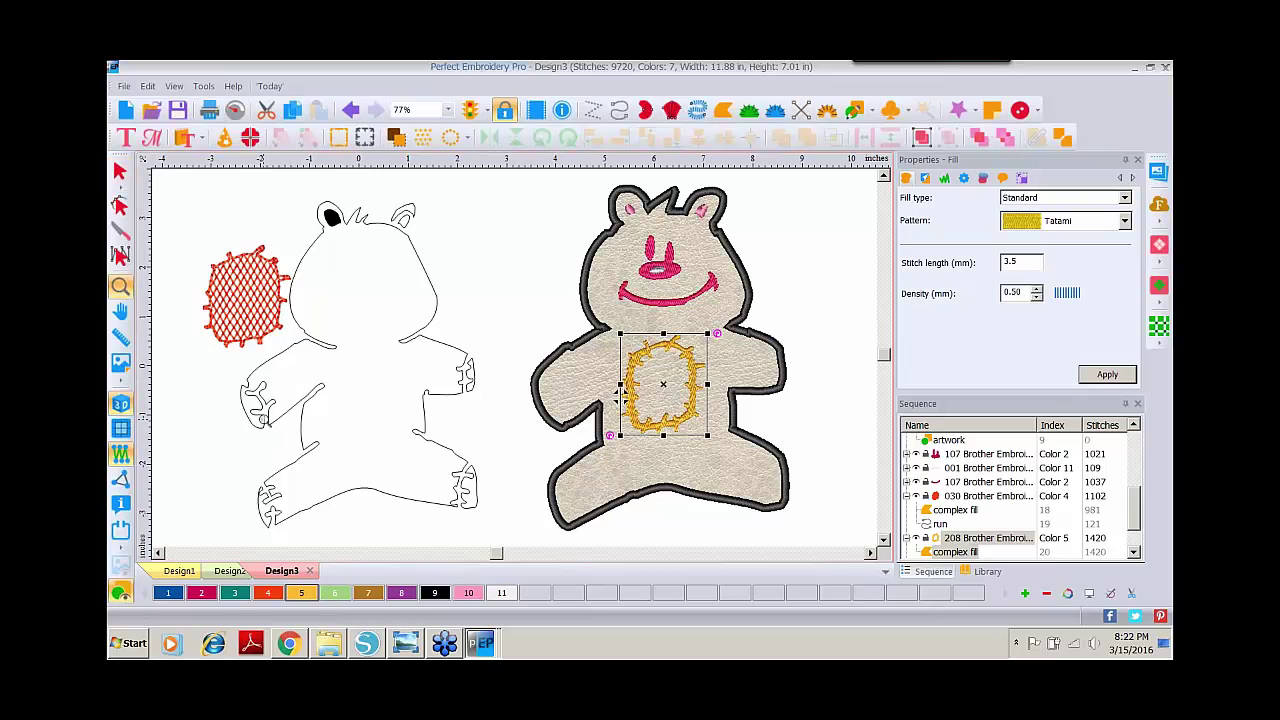
{"action": "left_click", "coordinate": [263, 410]}
{"action": "left_click", "coordinate": [263, 410]}
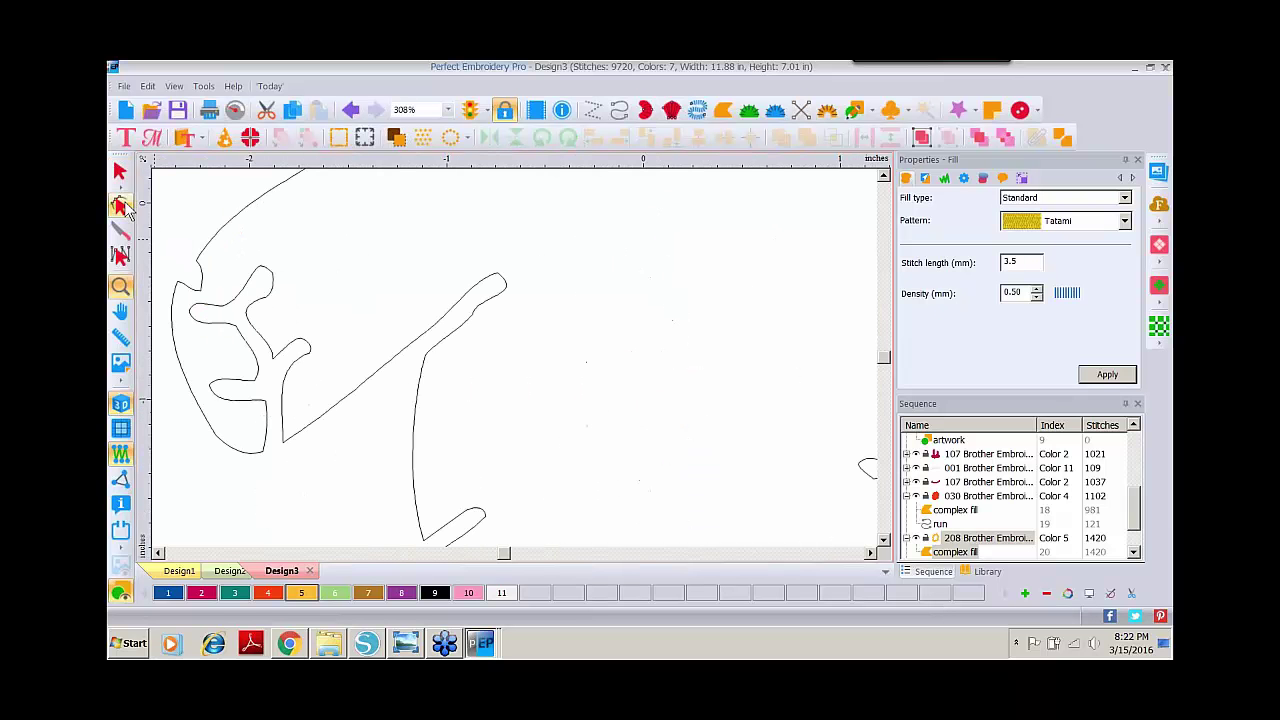
{"action": "left_click", "coordinate": [119, 204]}
{"action": "left_click", "coordinate": [250, 272]}
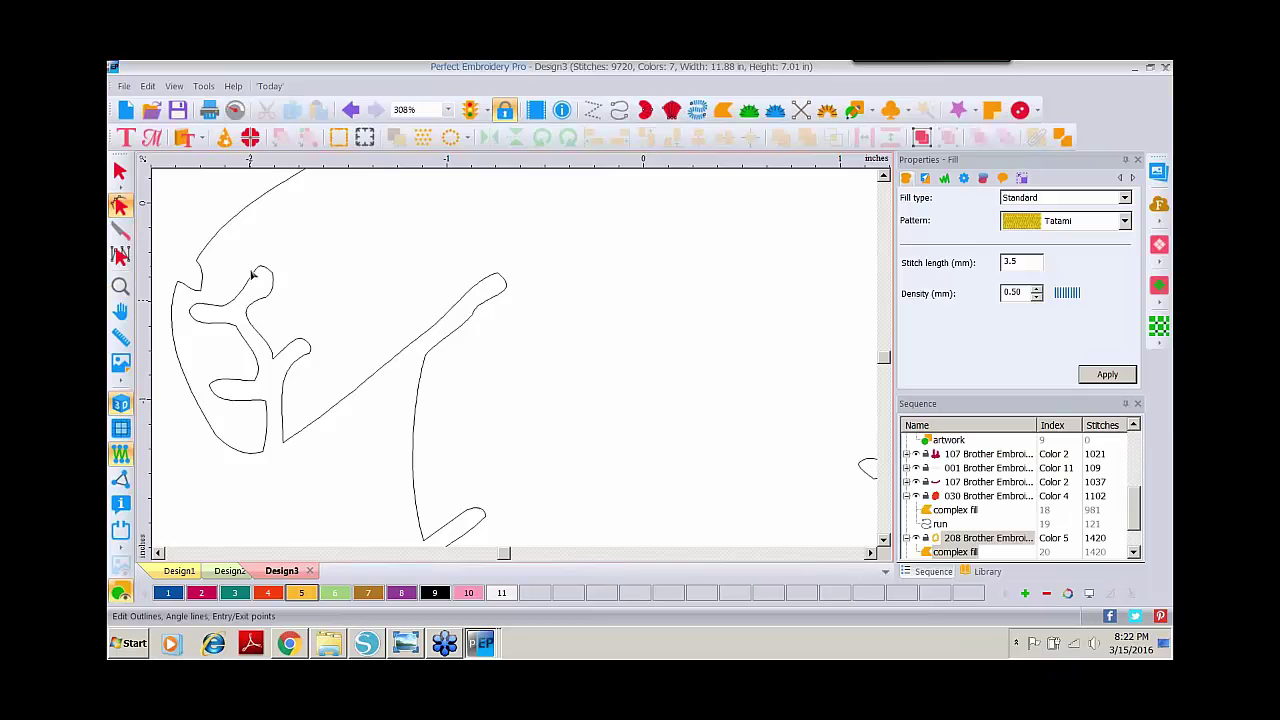
{"action": "left_click", "coordinate": [253, 285]}
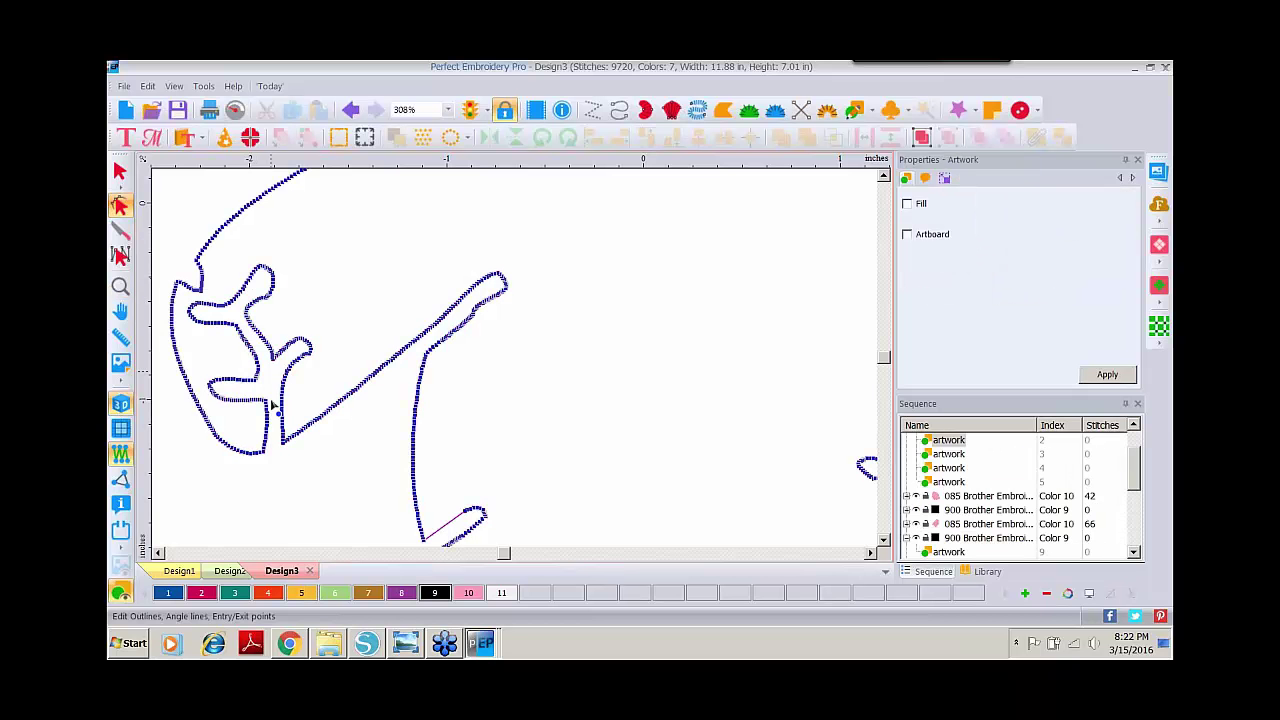
{"action": "right_click", "coordinate": [265, 455]}
{"action": "left_click", "coordinate": [294, 400]}
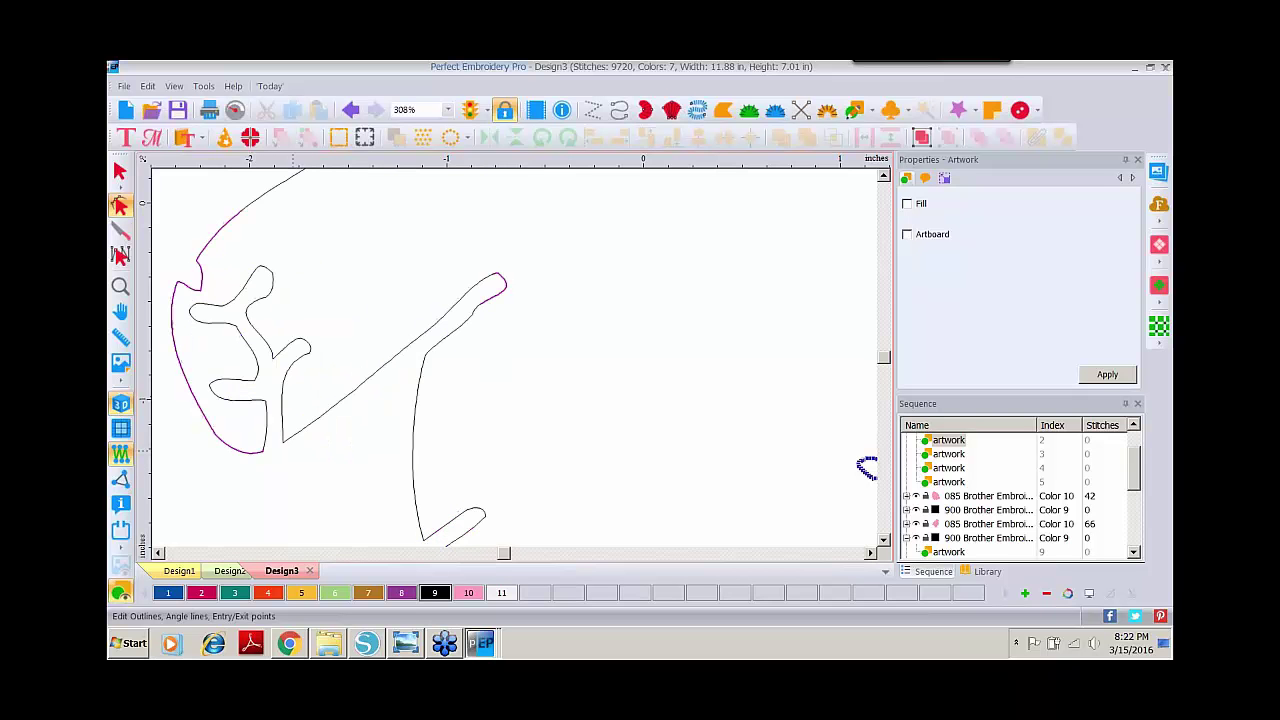
{"action": "right_click", "coordinate": [288, 452]}
{"action": "left_click", "coordinate": [318, 390]}
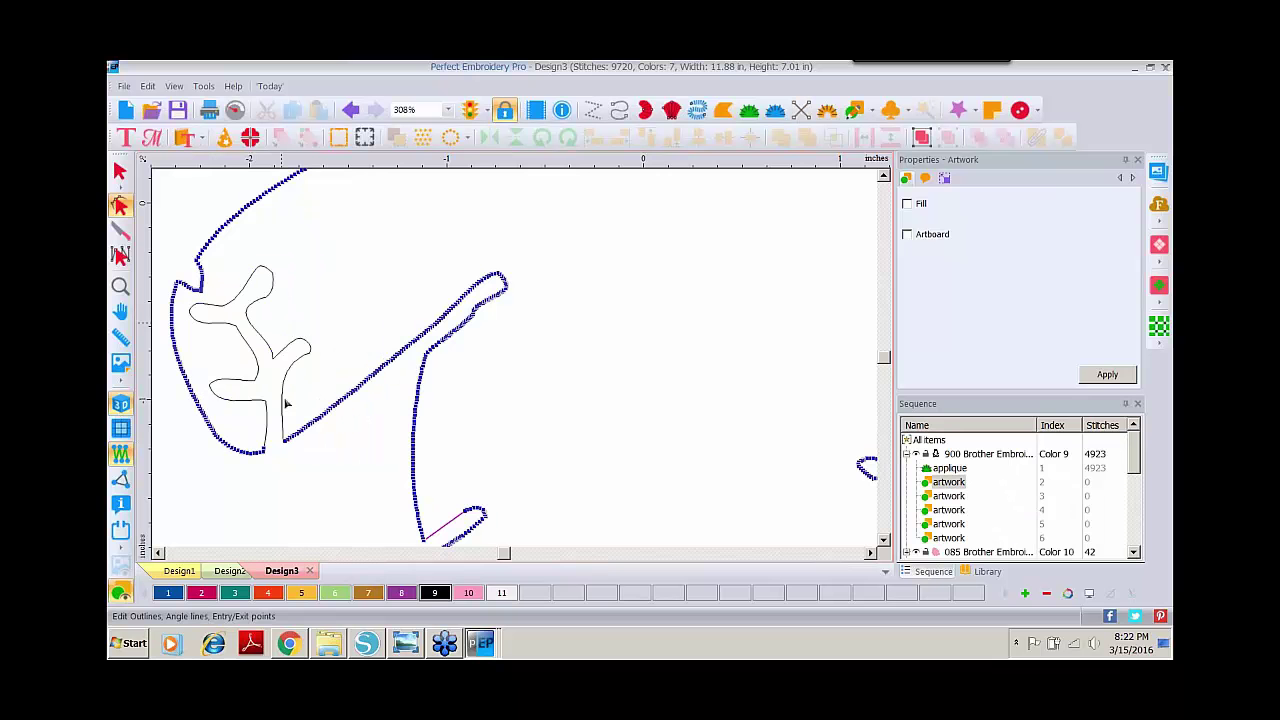
Move the detached left-hand stitch detail to the empty area between the two bears' heads
{"action": "left_click", "coordinate": [119, 171]}
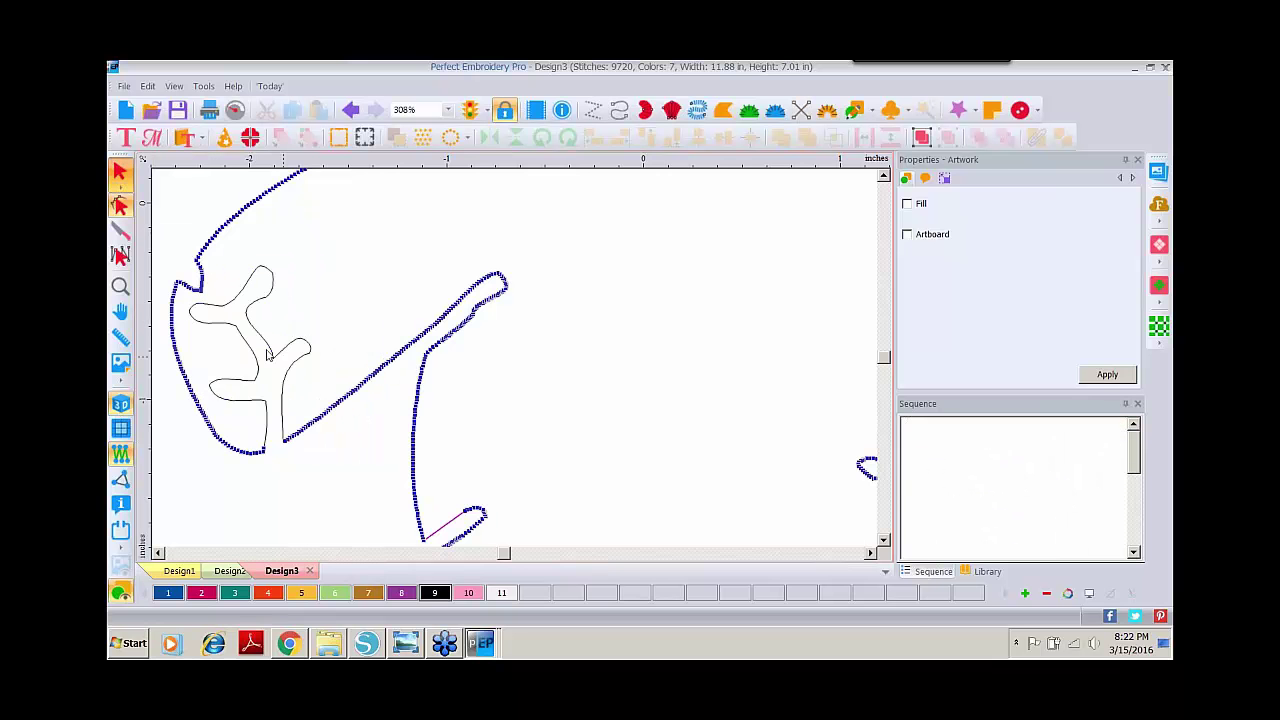
{"action": "left_click_drag", "start_coordinate": [266, 355], "coordinate": [742, 324]}
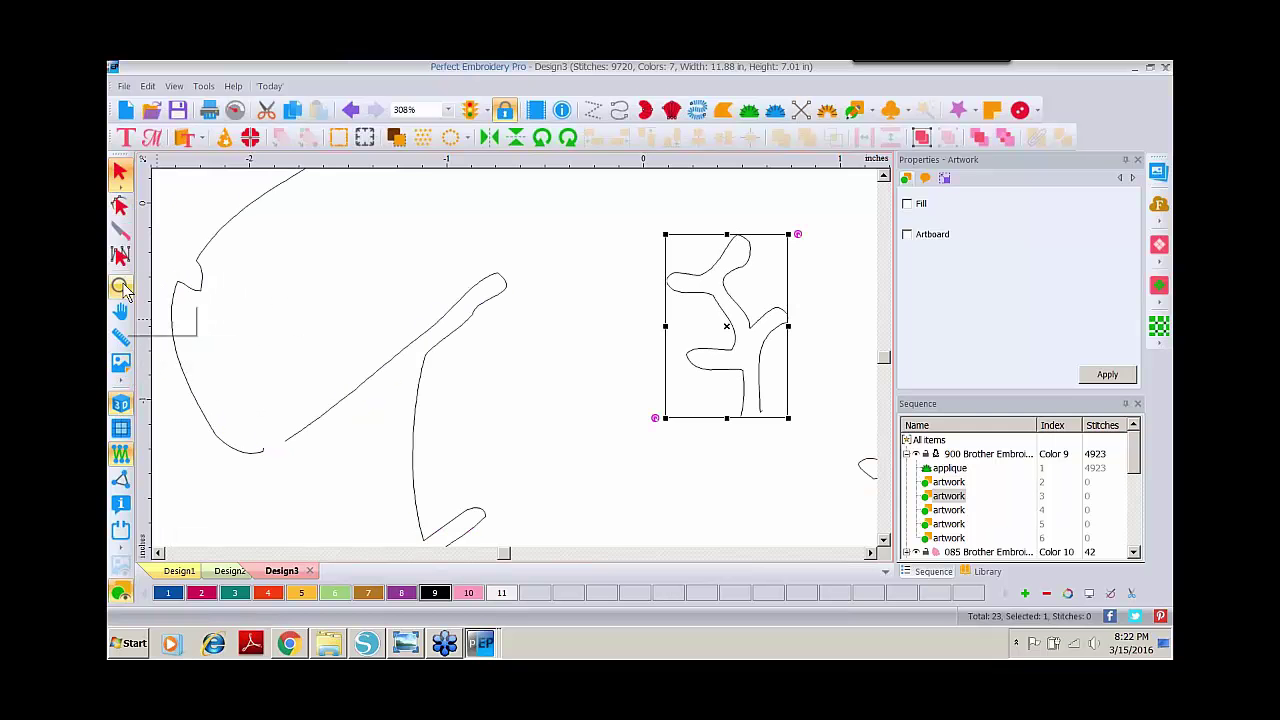
{"action": "key", "text": "0"}
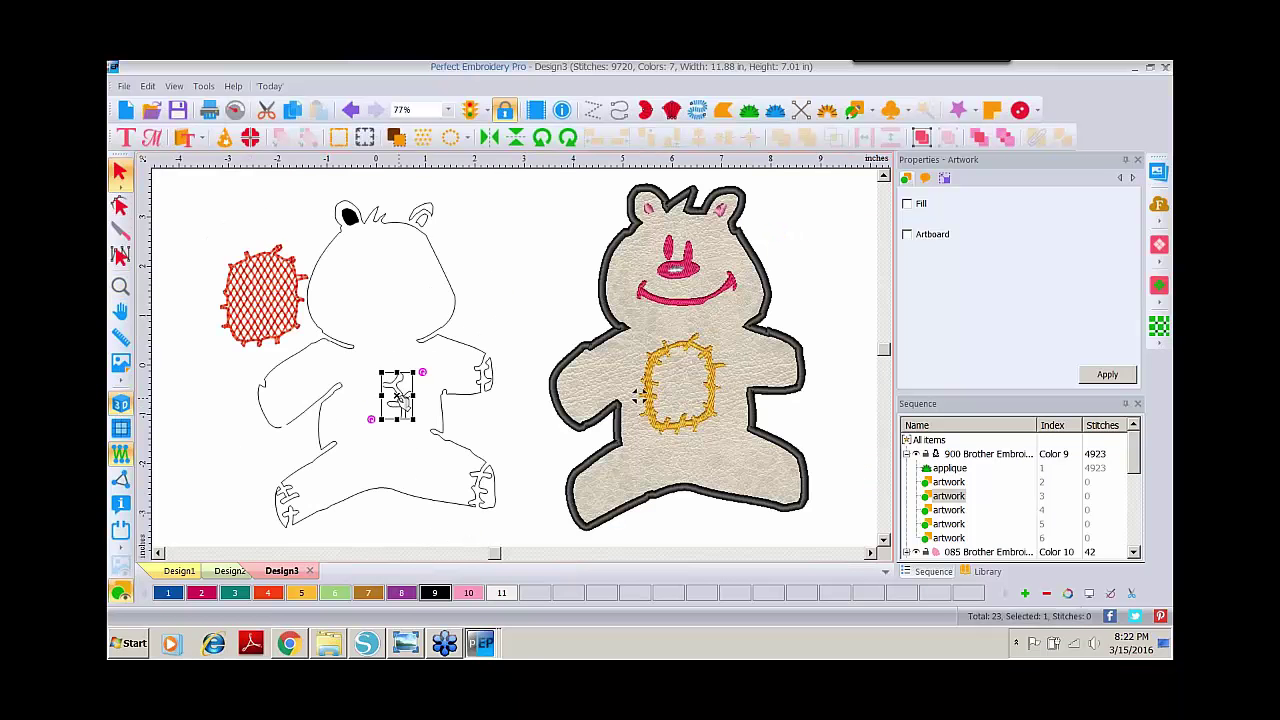
{"action": "left_click_drag", "start_coordinate": [433, 370], "coordinate": [554, 233]}
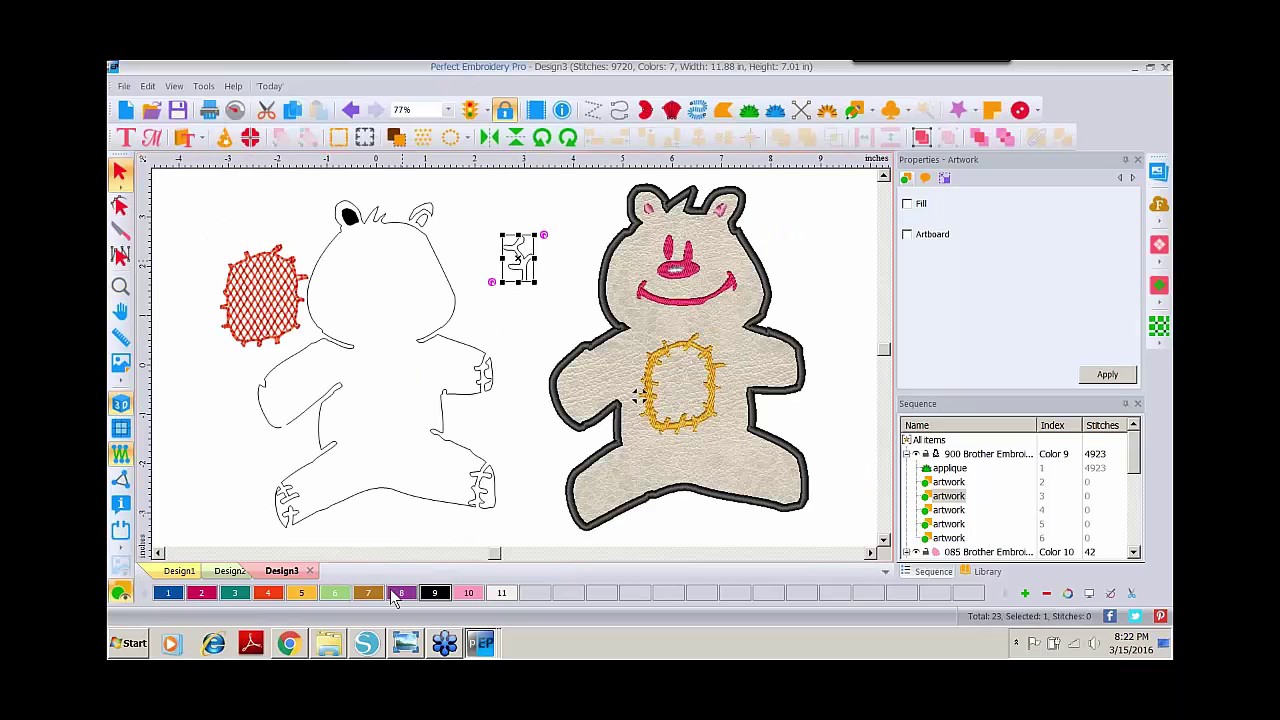
Assign color 8 to the hand stitch detail, convert it to Complex Fill and place it on the leather bear's left hand
{"action": "left_click", "coordinate": [402, 594]}
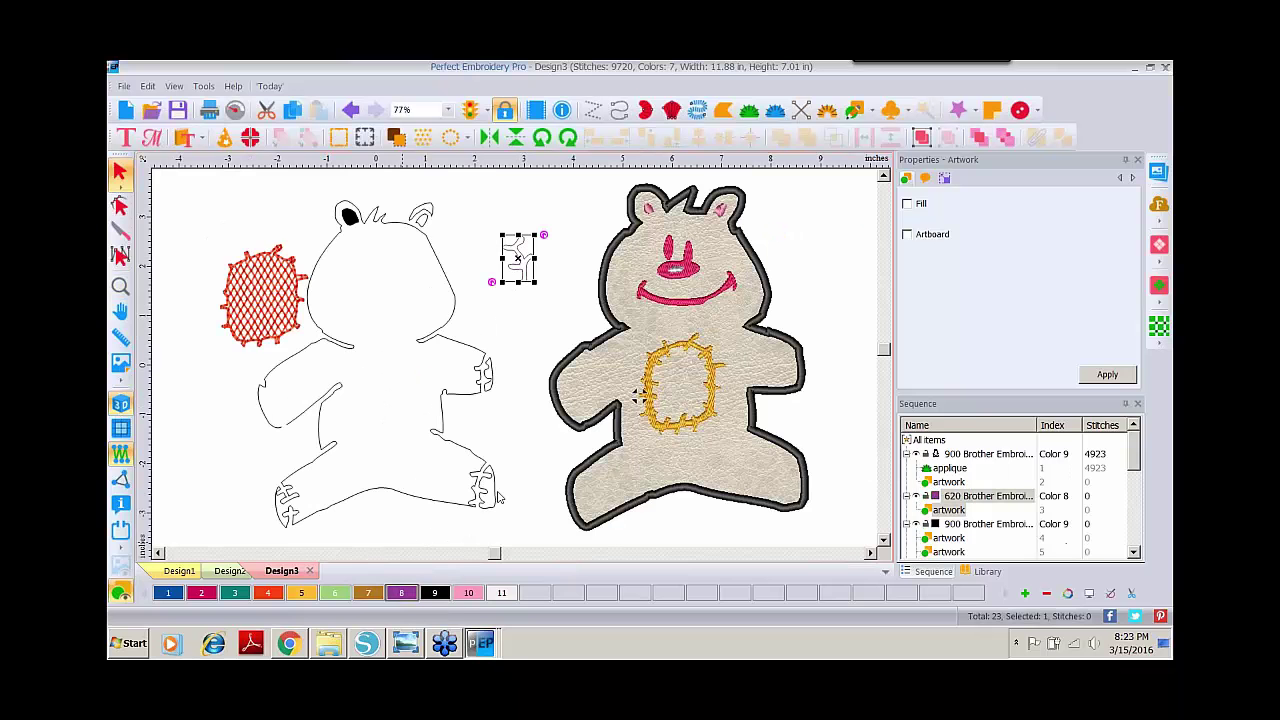
{"action": "right_click", "coordinate": [525, 259]}
{"action": "mouse_move", "coordinate": [590, 386]}
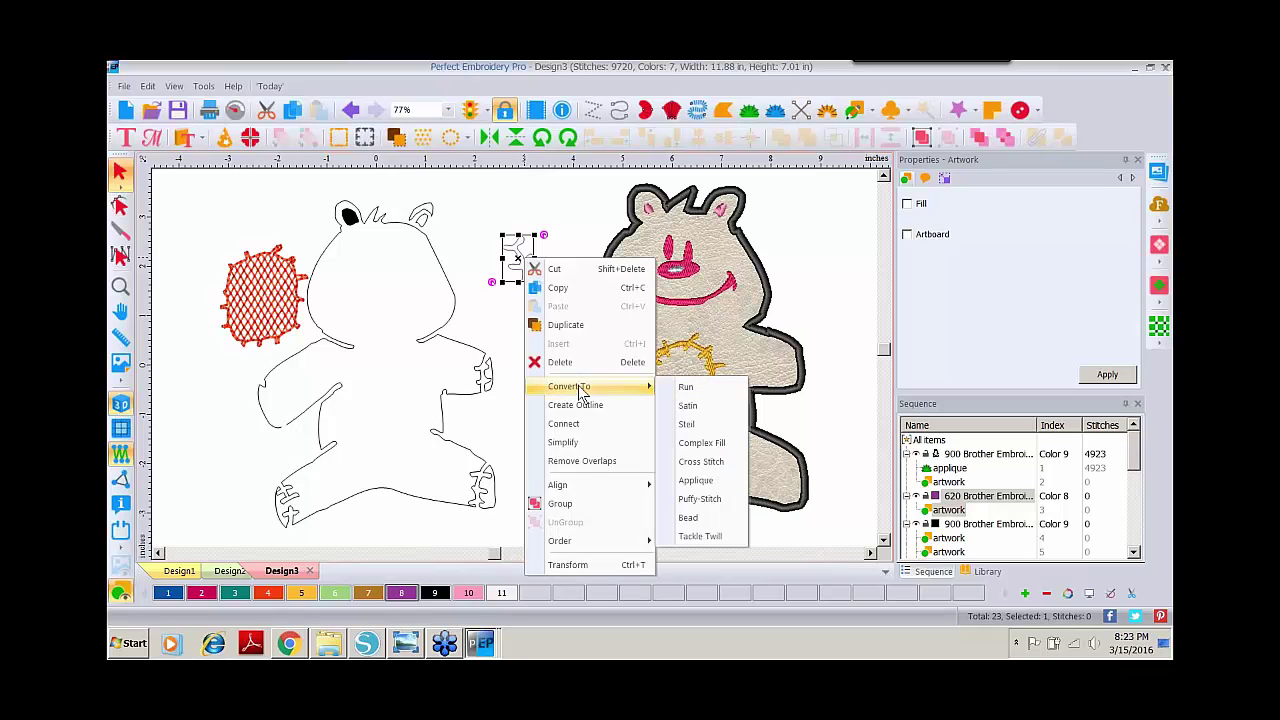
{"action": "left_click", "coordinate": [690, 443]}
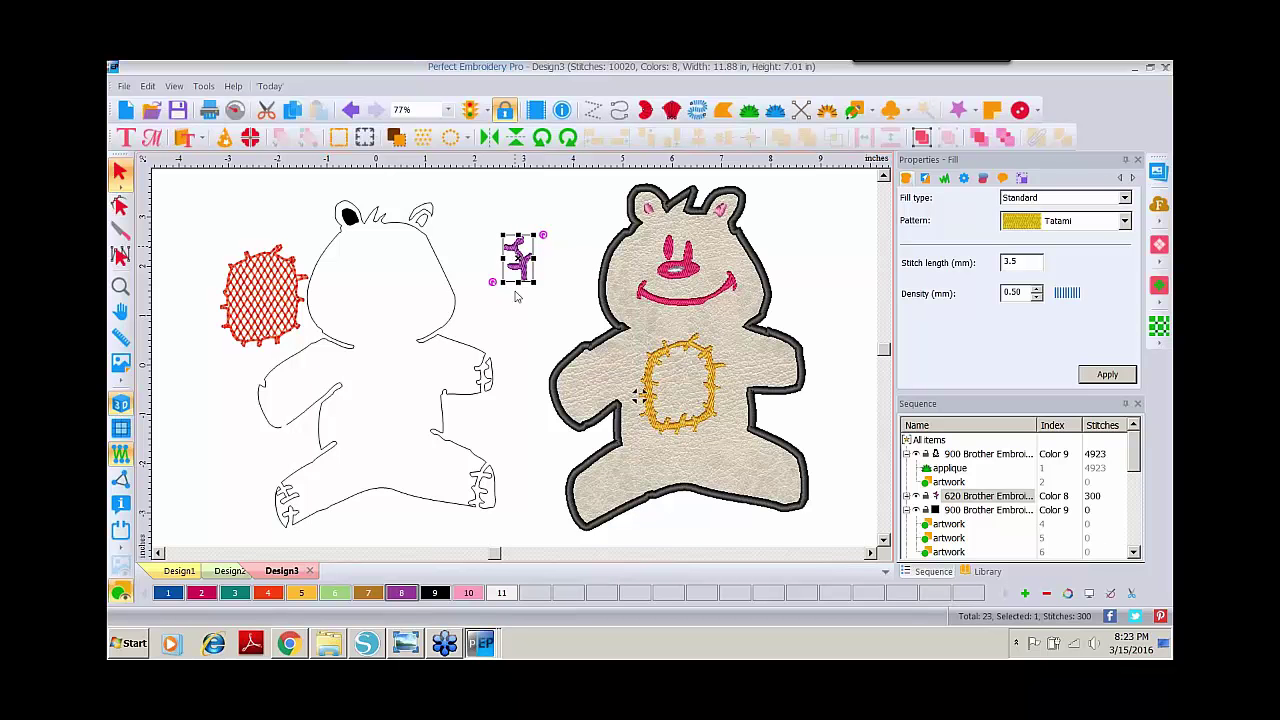
{"action": "left_click_drag", "start_coordinate": [518, 258], "coordinate": [587, 394]}
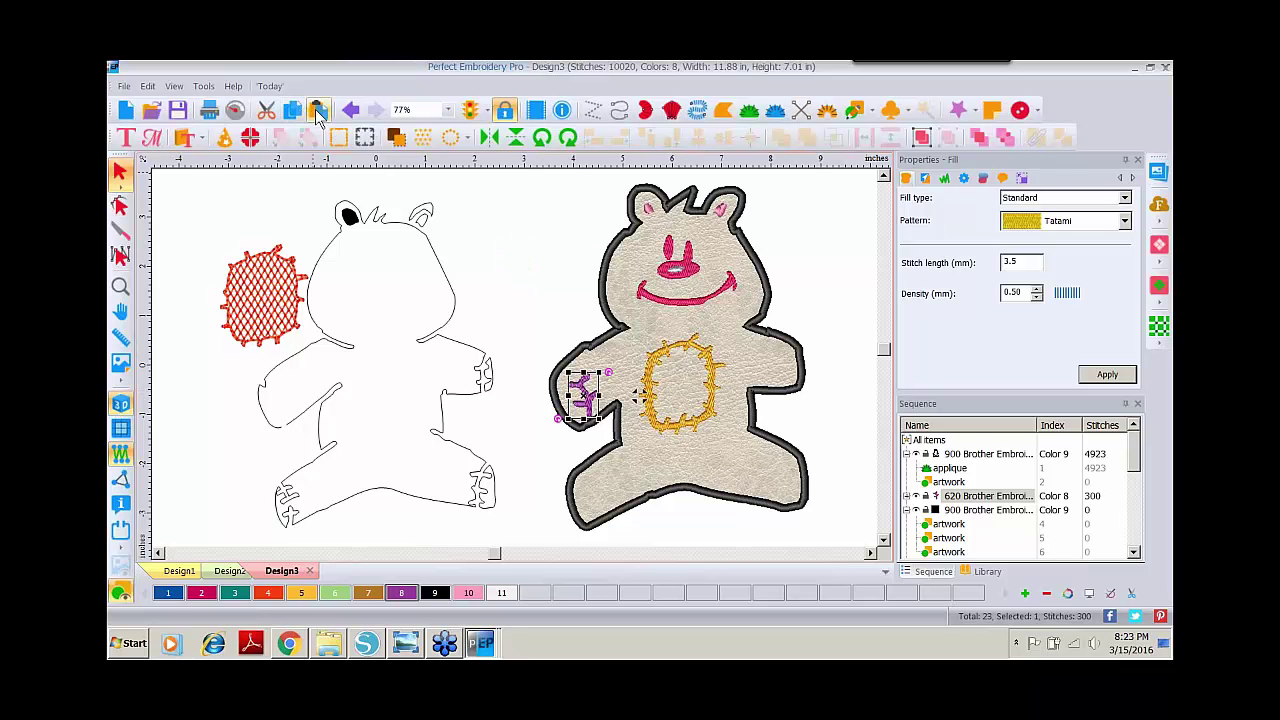
Paste a copy of the purple hand detail, mirror it horizontally and place it on the leather bear's right hand
{"action": "left_click", "coordinate": [318, 111]}
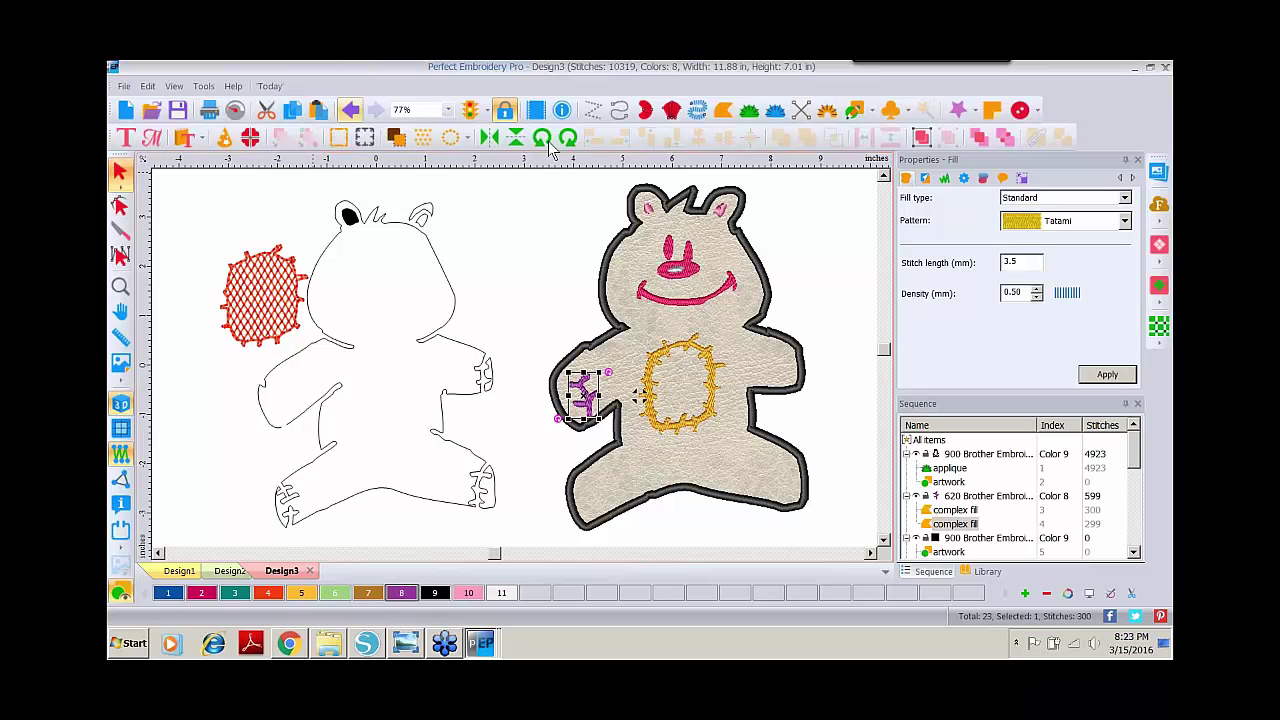
{"action": "left_click", "coordinate": [489, 139]}
{"action": "left_click", "coordinate": [489, 139]}
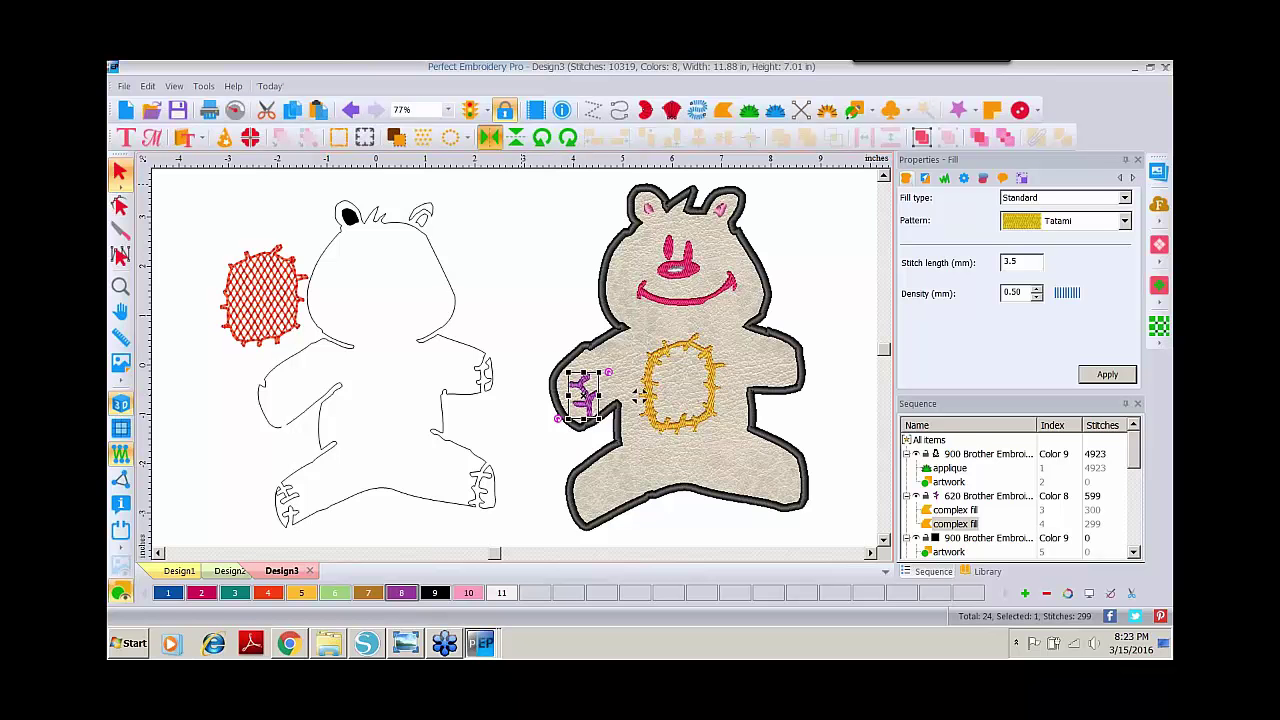
{"action": "left_click_drag", "start_coordinate": [596, 394], "coordinate": [775, 348]}
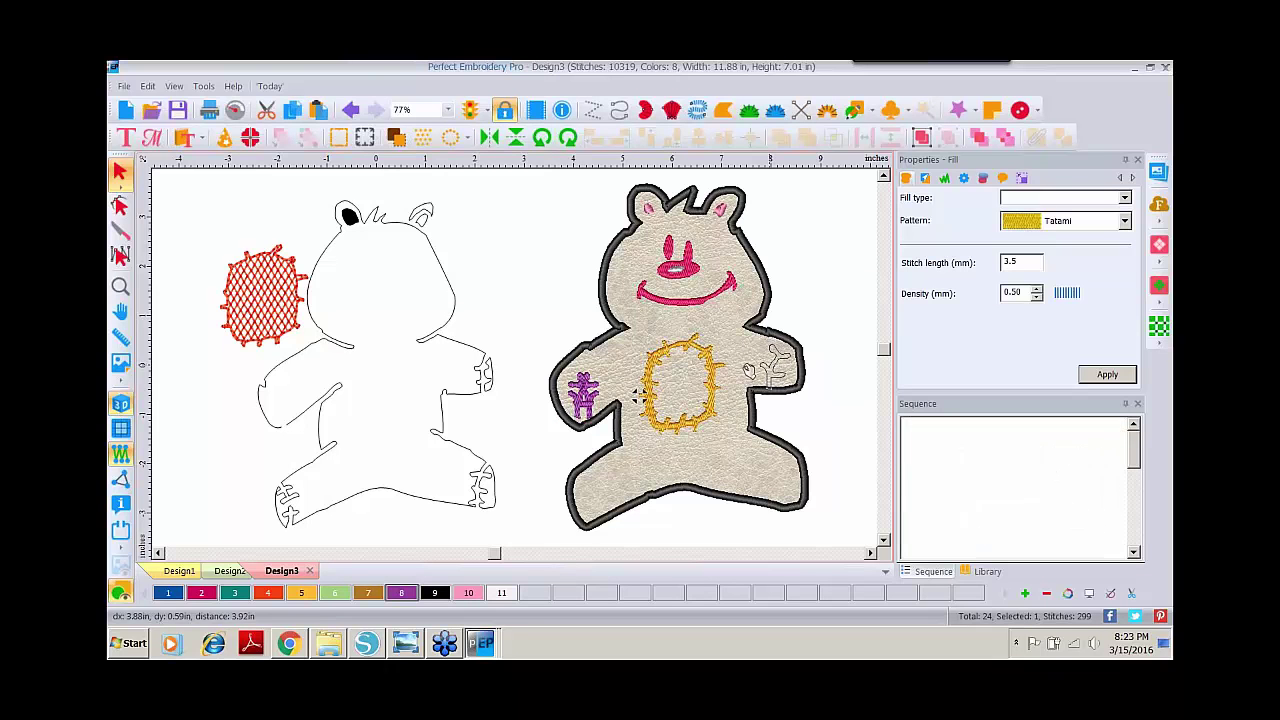
Duplicate the mirrored hand detail and place the copy on the leather bear's right foot
{"action": "left_click", "coordinate": [292, 109]}
{"action": "left_click", "coordinate": [318, 109]}
{"action": "key", "text": "ctrl+v"}
{"action": "left_click_drag", "start_coordinate": [775, 365], "coordinate": [776, 475]}
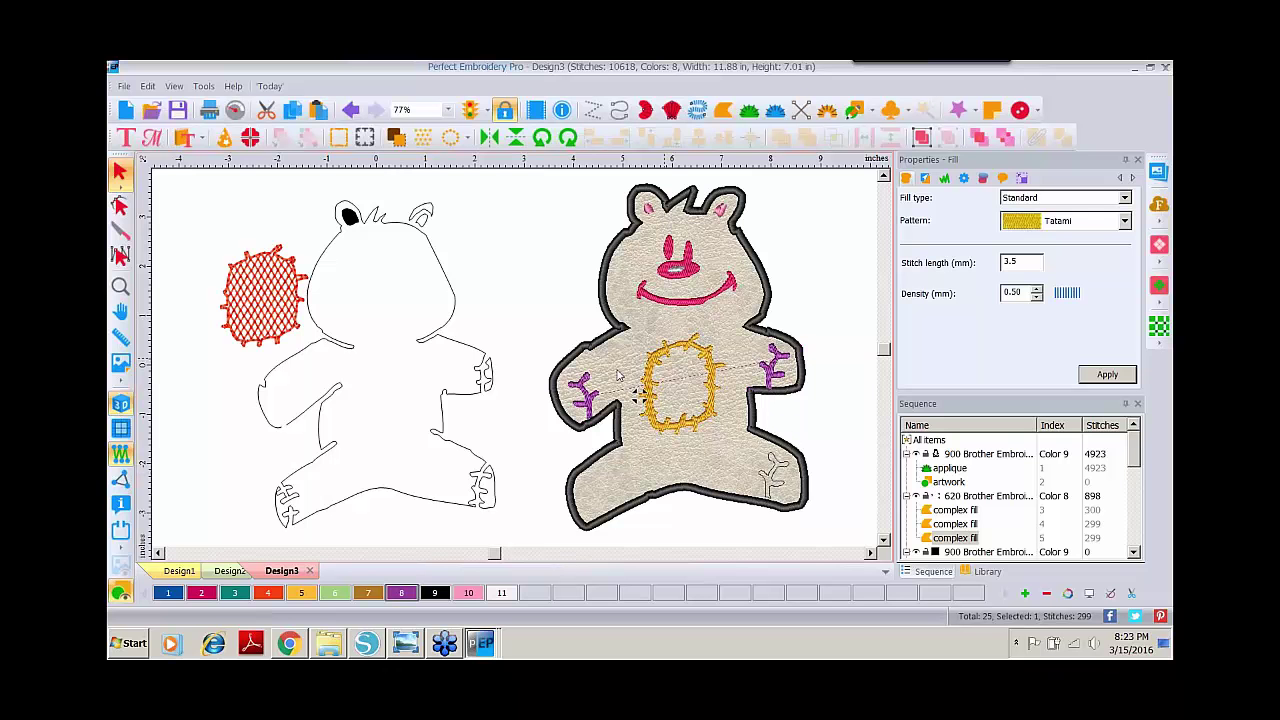
Duplicate the left-hand stitch detail and place the copy on the leather bear's left foot
{"action": "left_click", "coordinate": [585, 395]}
{"action": "left_click", "coordinate": [292, 109]}
{"action": "left_click", "coordinate": [318, 109]}
{"action": "left_click_drag", "start_coordinate": [605, 430], "coordinate": [625, 480]}
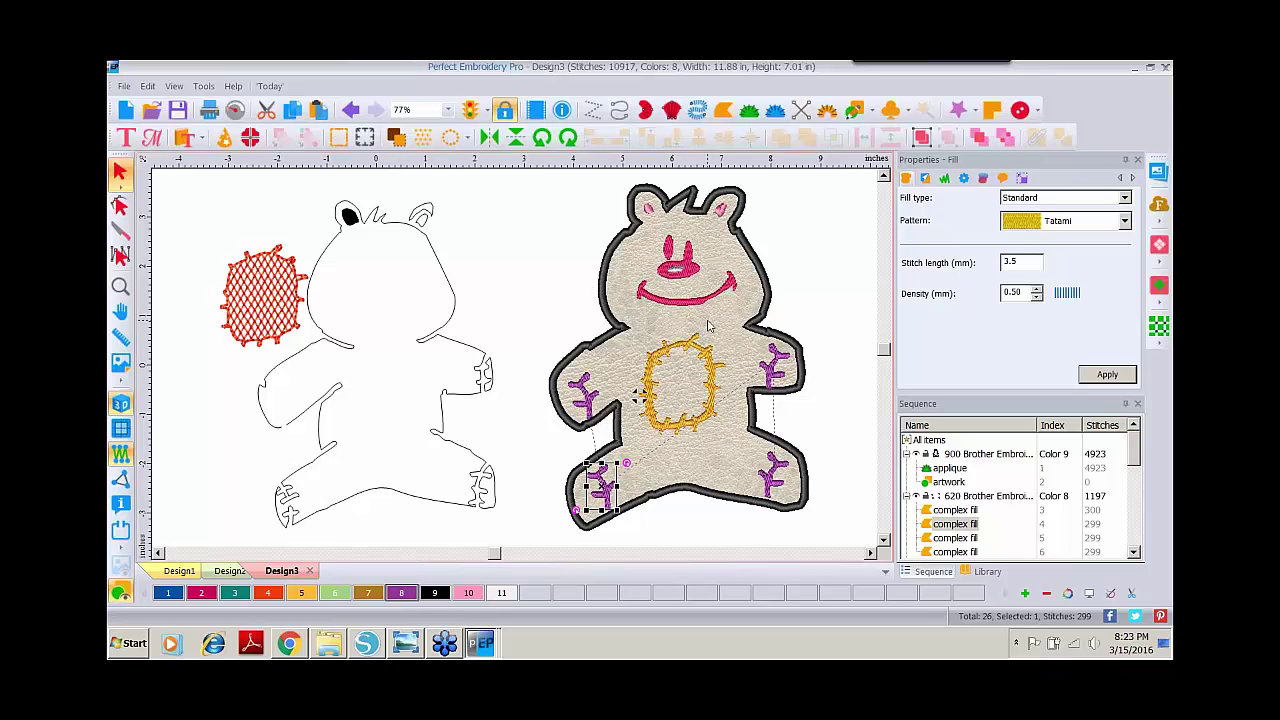
Delete the original bear's line artwork together with the red motif patch beside it
{"action": "left_click_drag", "start_coordinate": [176, 180], "coordinate": [518, 540]}
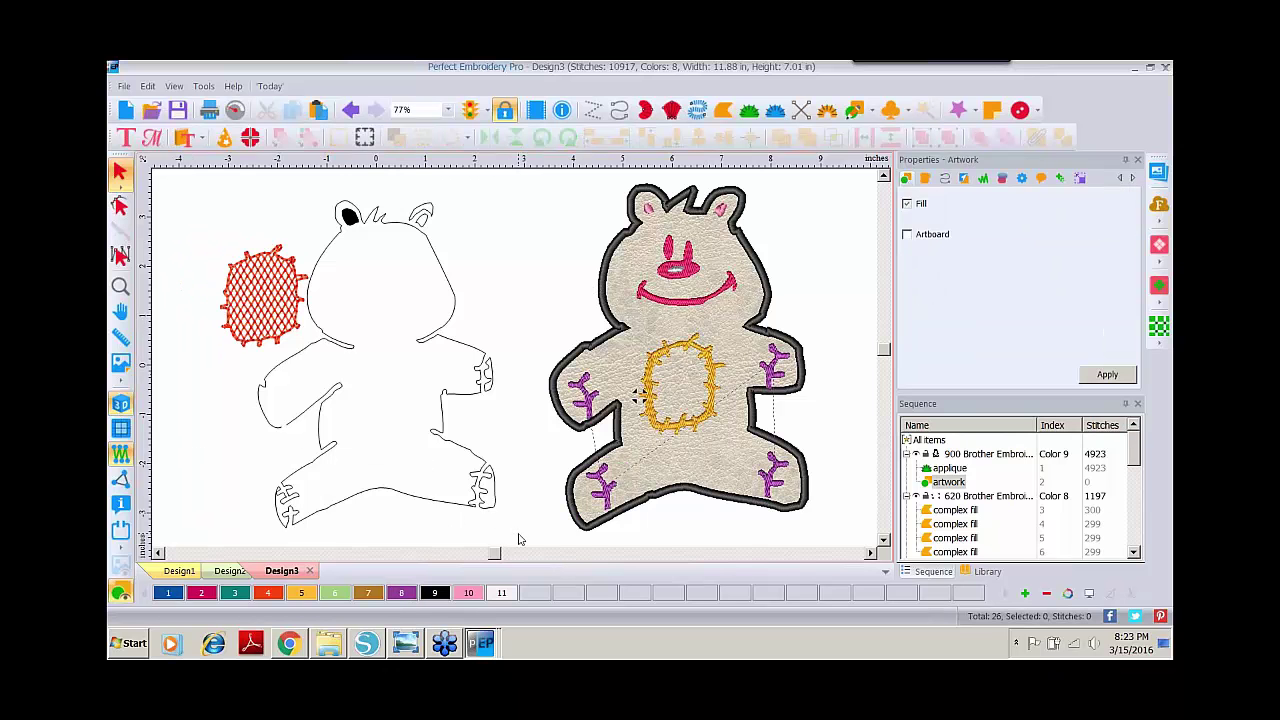
{"action": "key", "text": "Delete"}
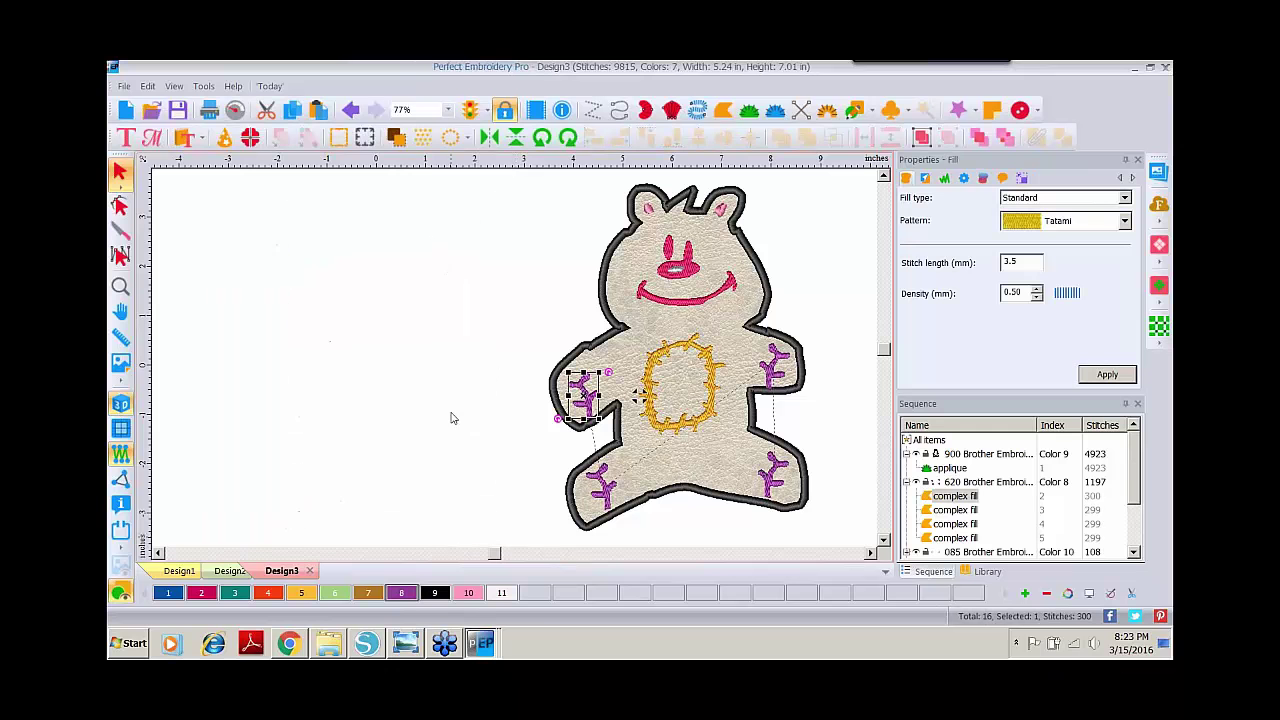
Select all items of the embroidered bear, center the origin on them and clear the selection
{"action": "left_click", "coordinate": [928, 441]}
{"action": "right_click", "coordinate": [449, 162]}
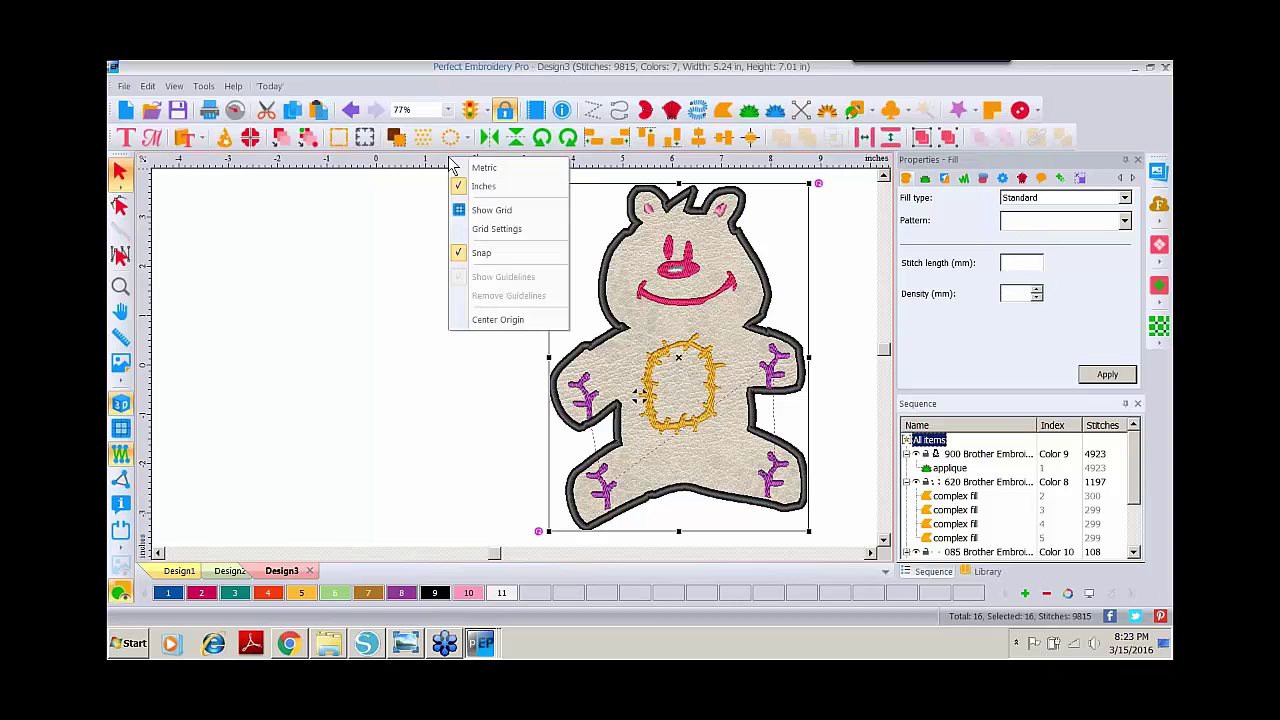
{"action": "left_click", "coordinate": [483, 320]}
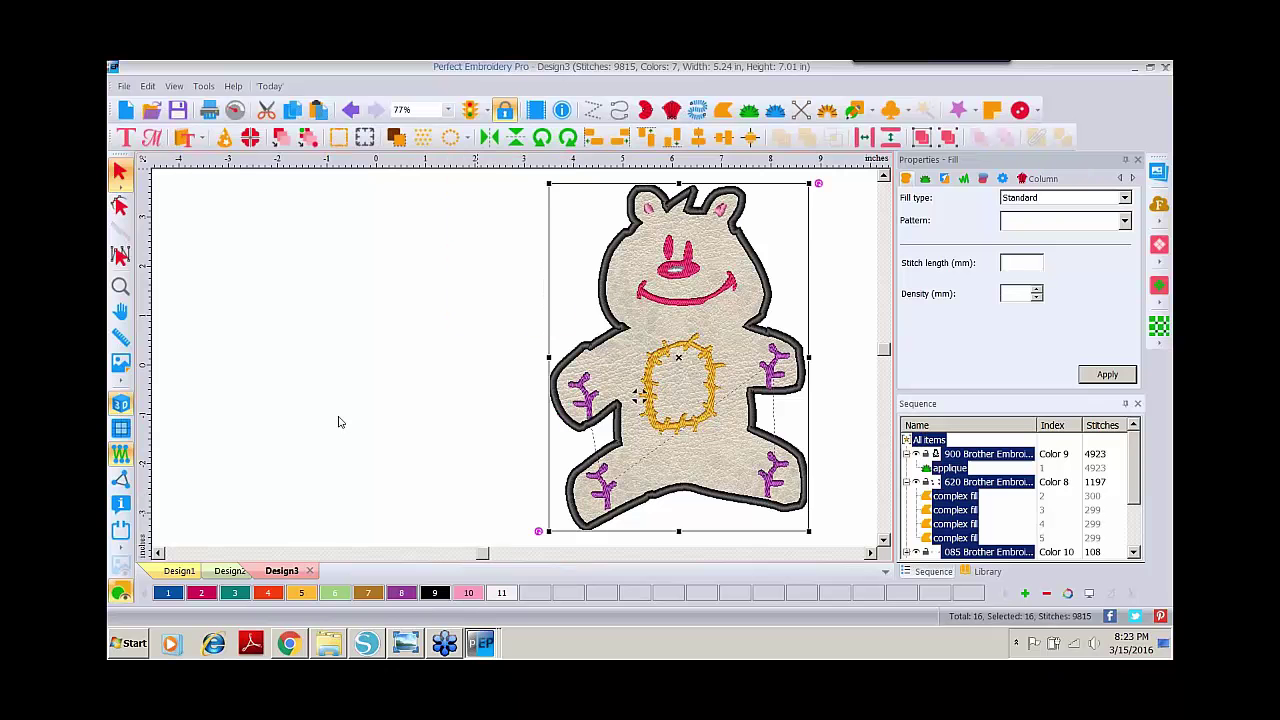
{"action": "left_click", "coordinate": [755, 295]}
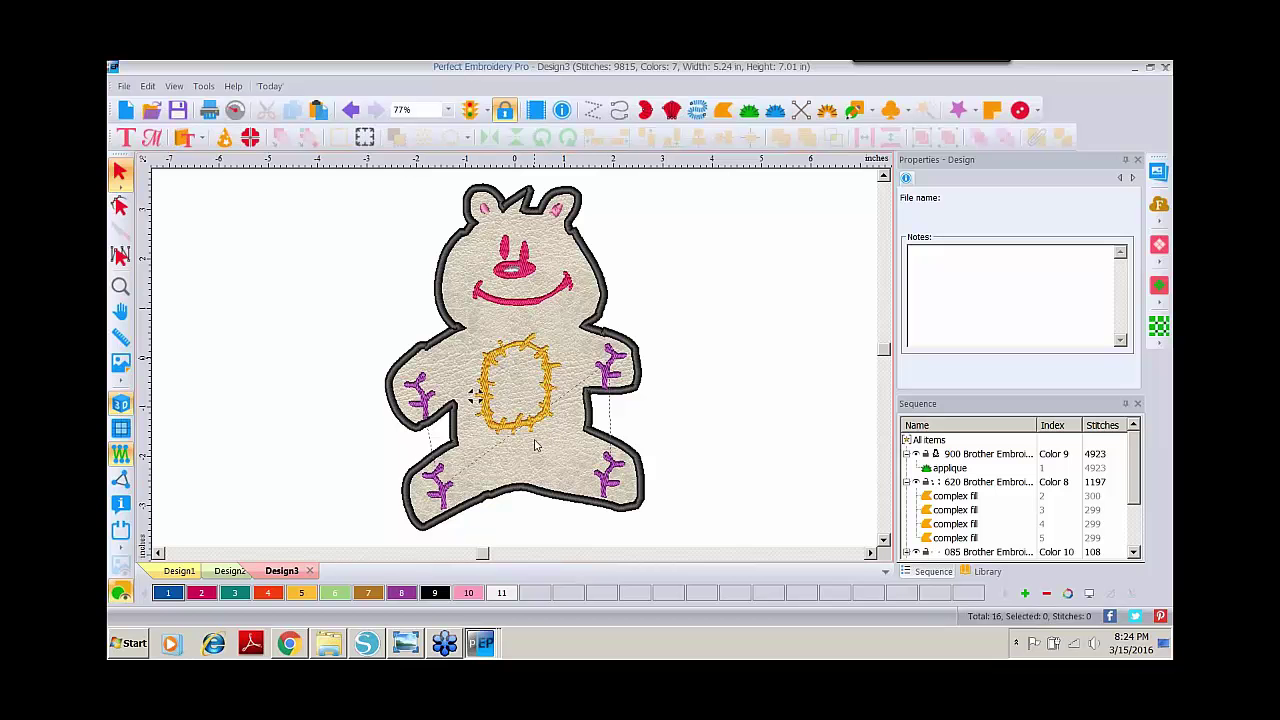
Nudge the purple stitch detail on the leather bear's right hand so its base overlaps the black border
{"action": "left_click", "coordinate": [120, 286]}
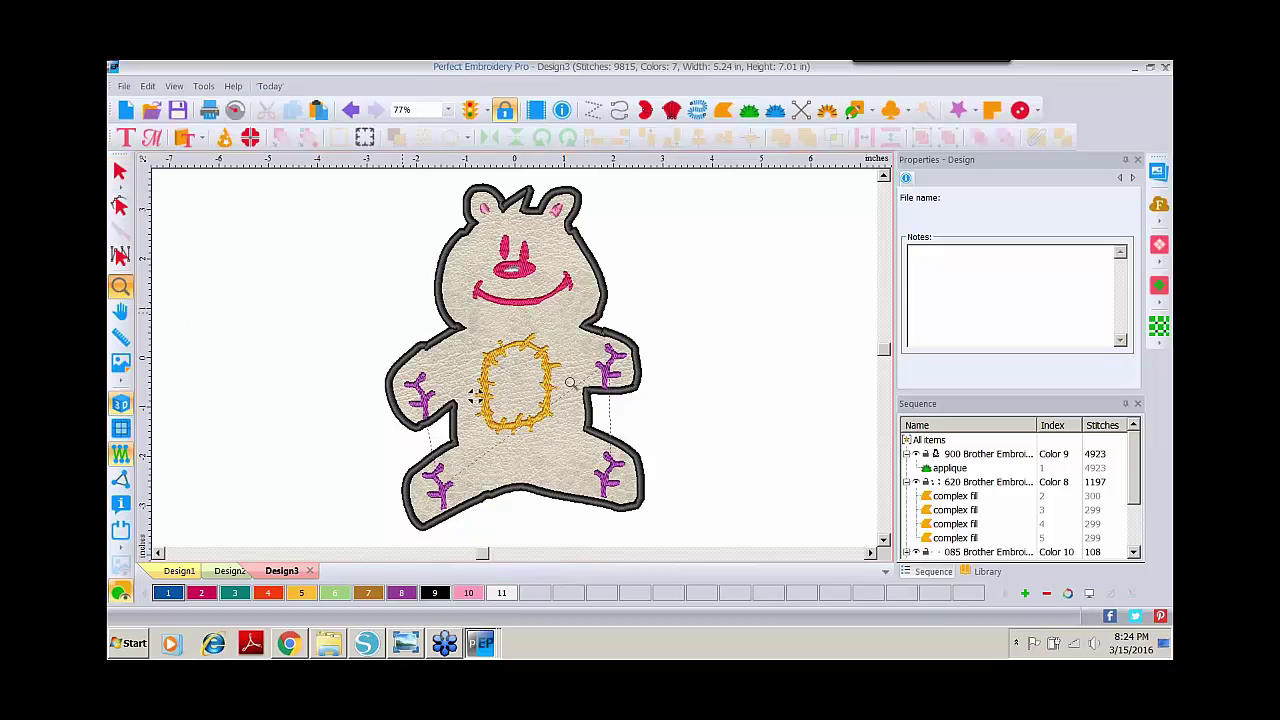
{"action": "left_click", "coordinate": [476, 397]}
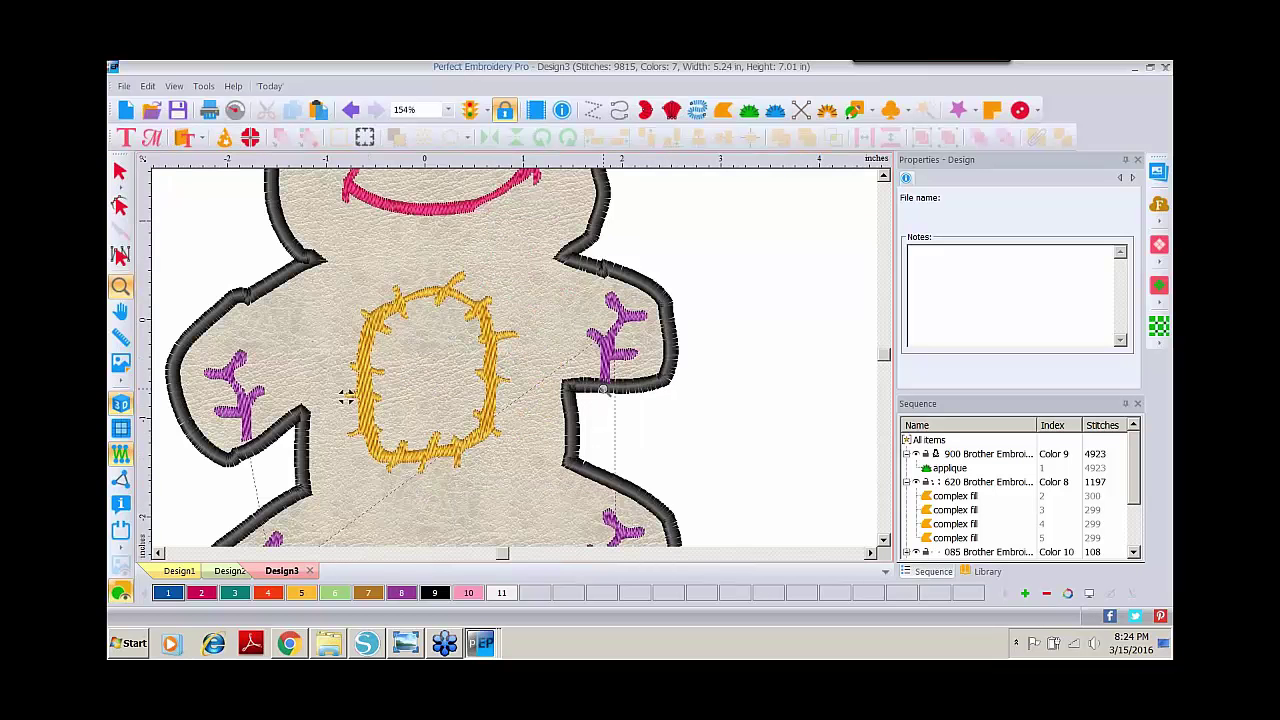
{"action": "left_click", "coordinate": [345, 397]}
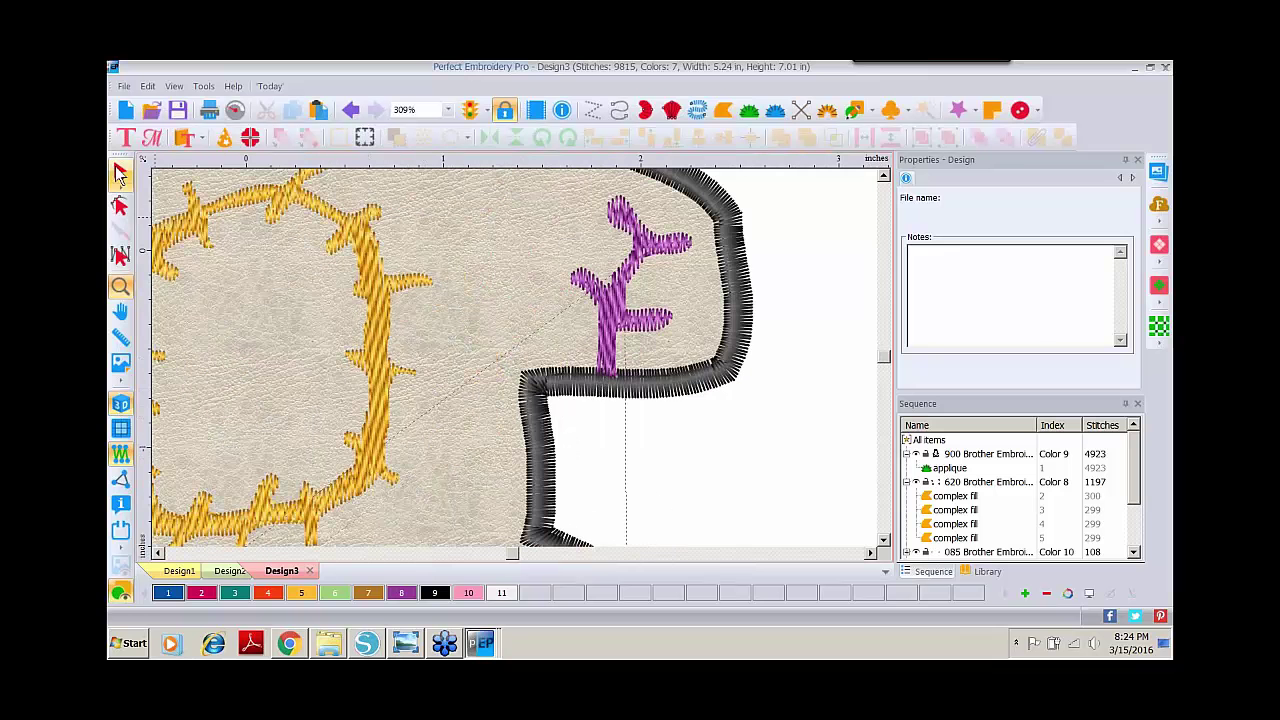
{"action": "left_click", "coordinate": [617, 314]}
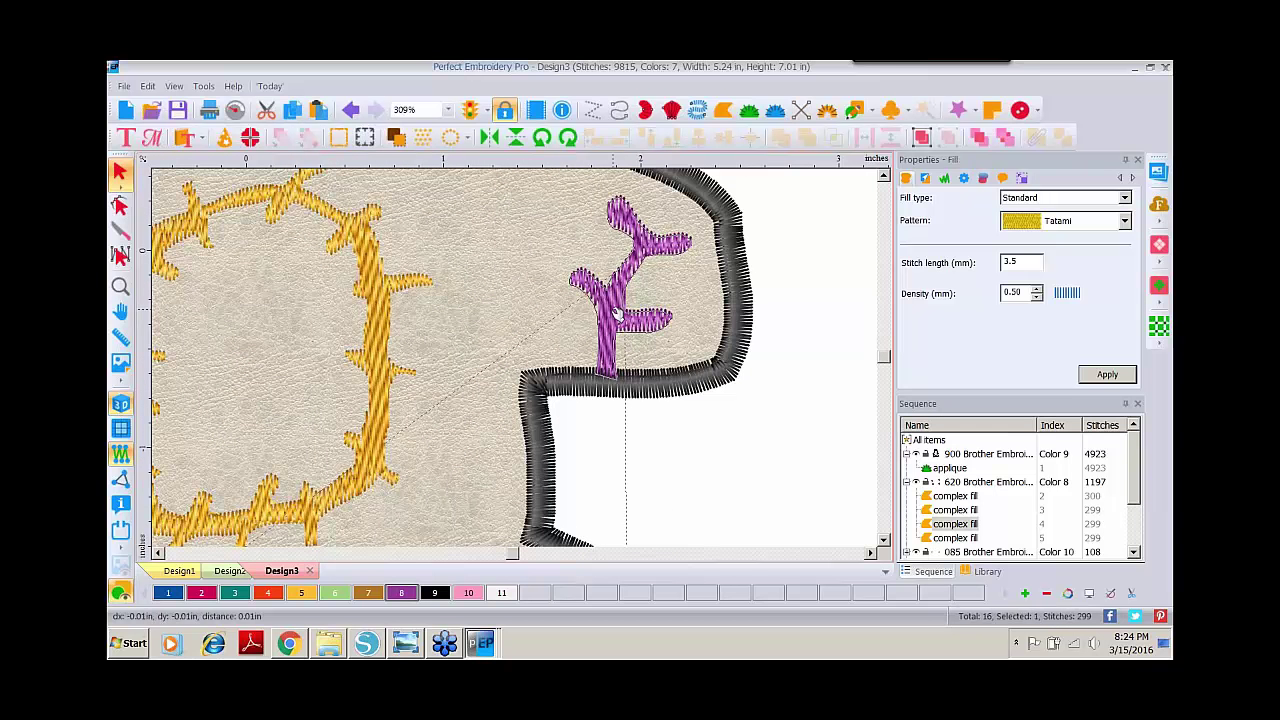
{"action": "left_click_drag", "start_coordinate": [607, 369], "coordinate": [604, 373]}
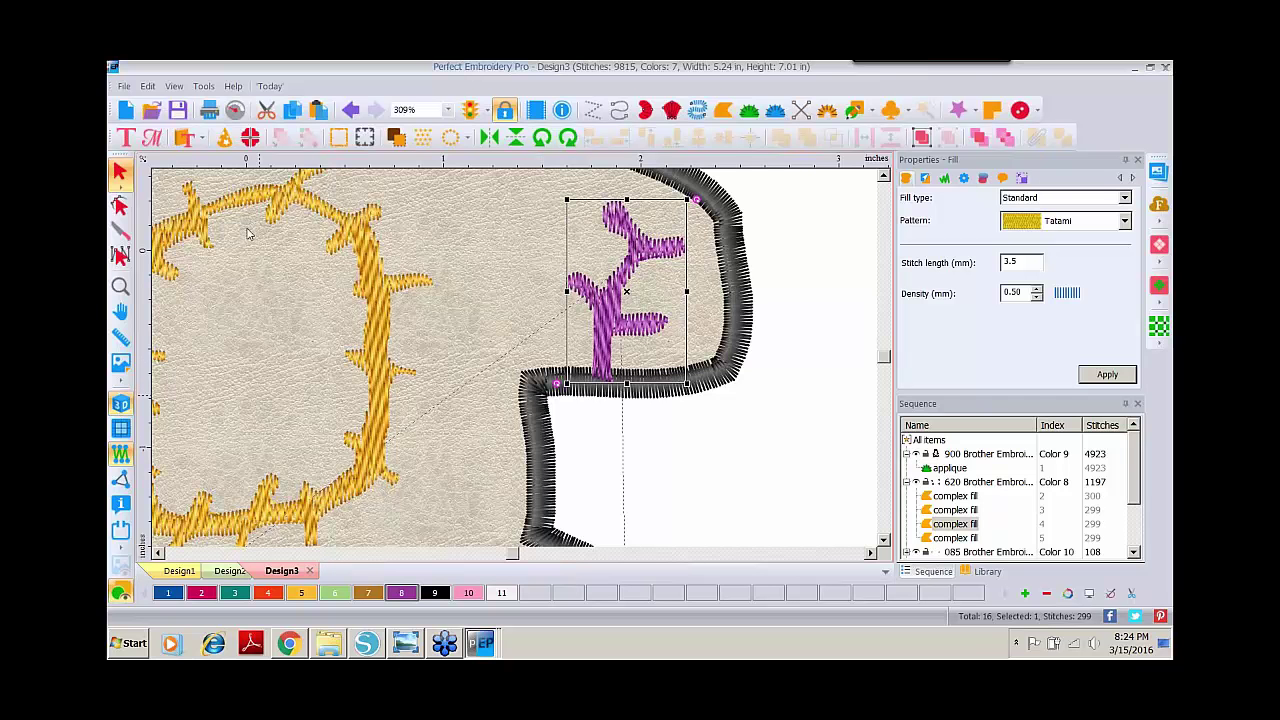
{"action": "left_click", "coordinate": [120, 287]}
{"action": "key", "text": "minus"}
{"action": "key", "text": "minus"}
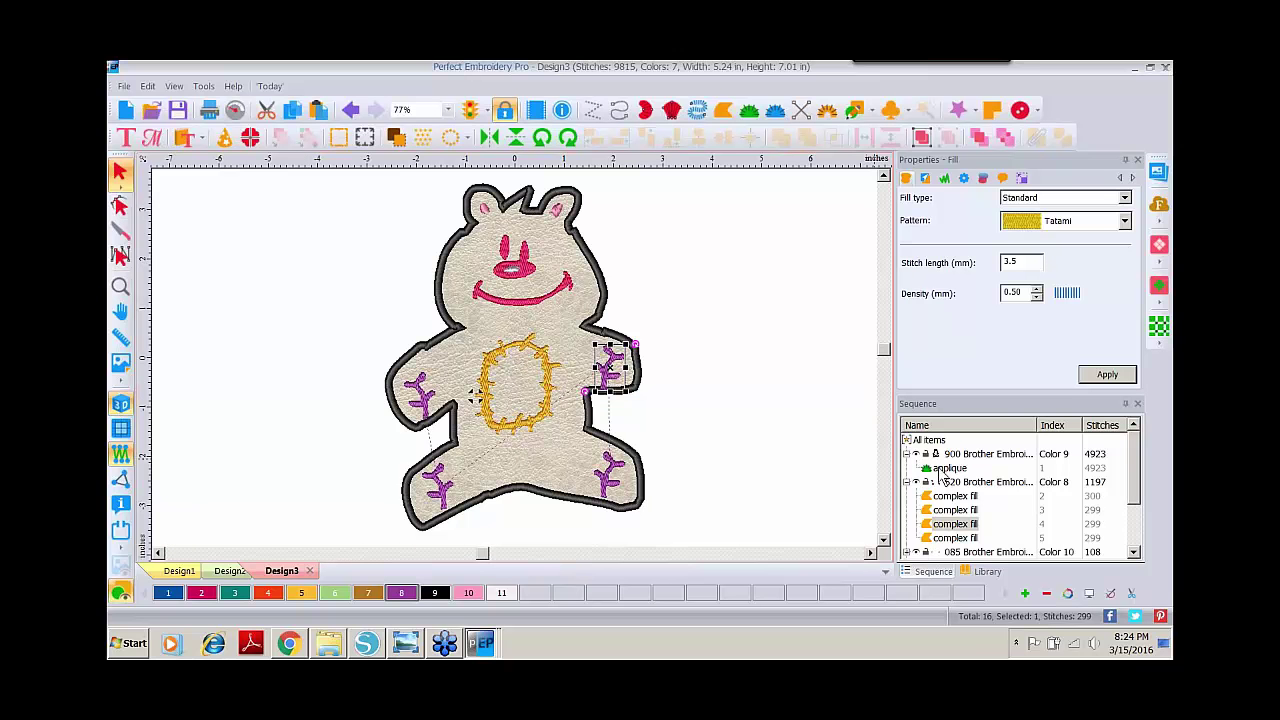
Turn on Change colors for the bear's satin applique outline and apply it
{"action": "left_click", "coordinate": [604, 367]}
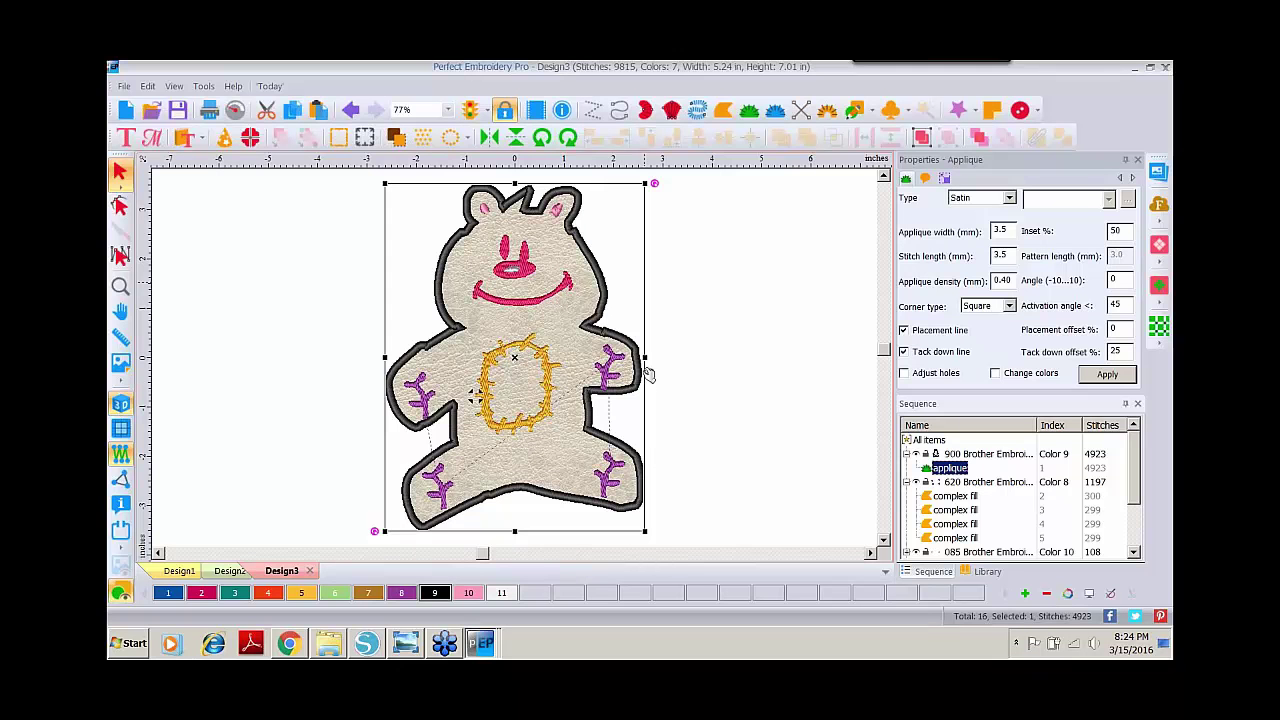
{"action": "left_click", "coordinate": [995, 376]}
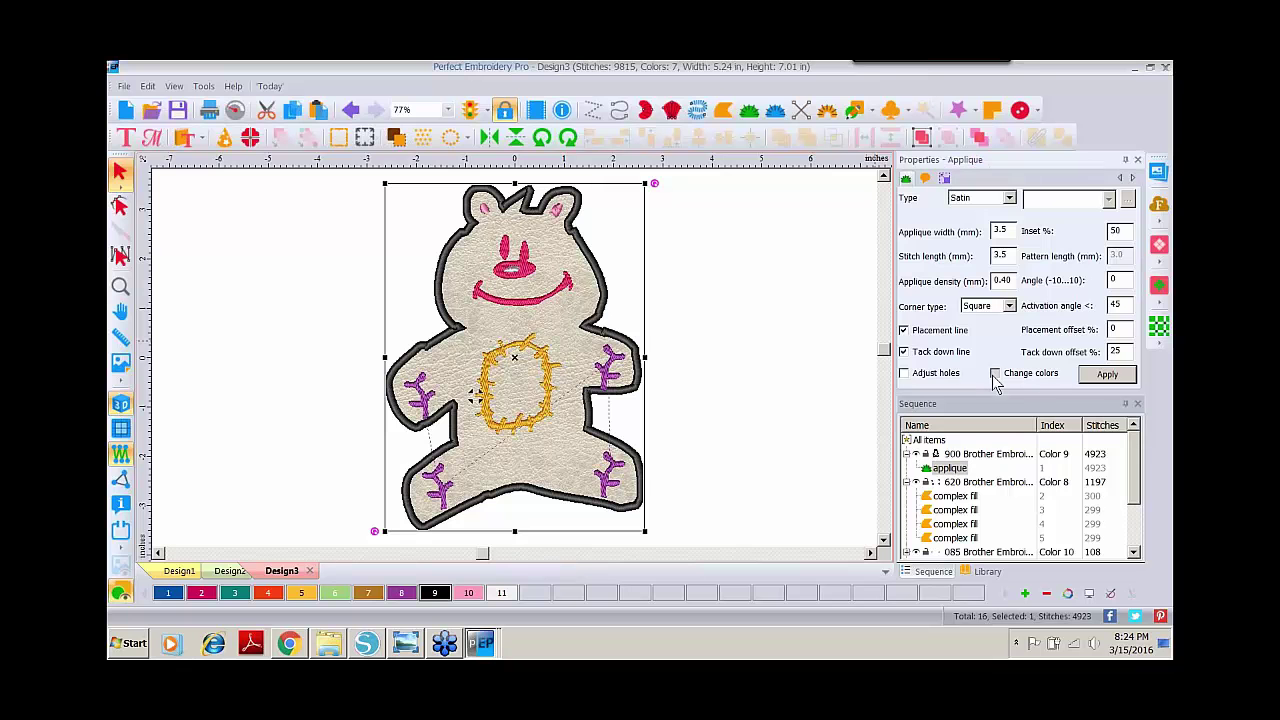
{"action": "left_click", "coordinate": [1100, 380]}
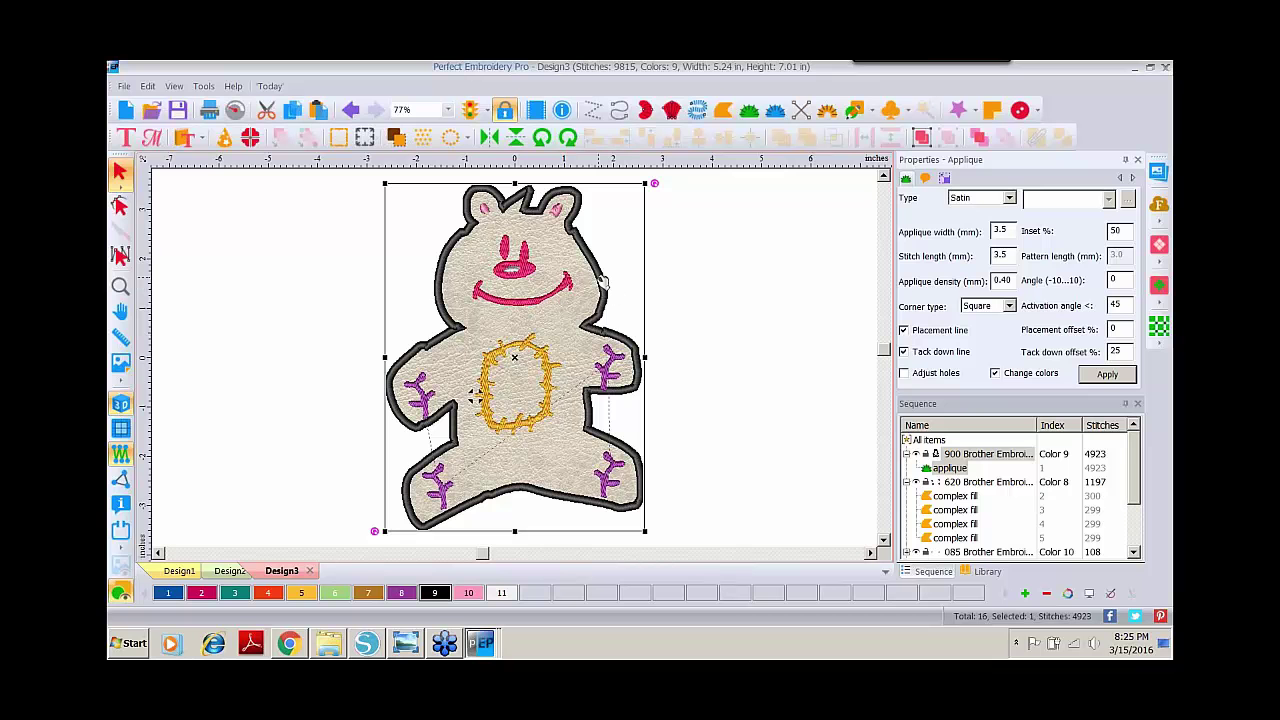
Break up the bear applique's path and select its placement line, tack-down line and satin border in turn
{"action": "right_click", "coordinate": [602, 283]}
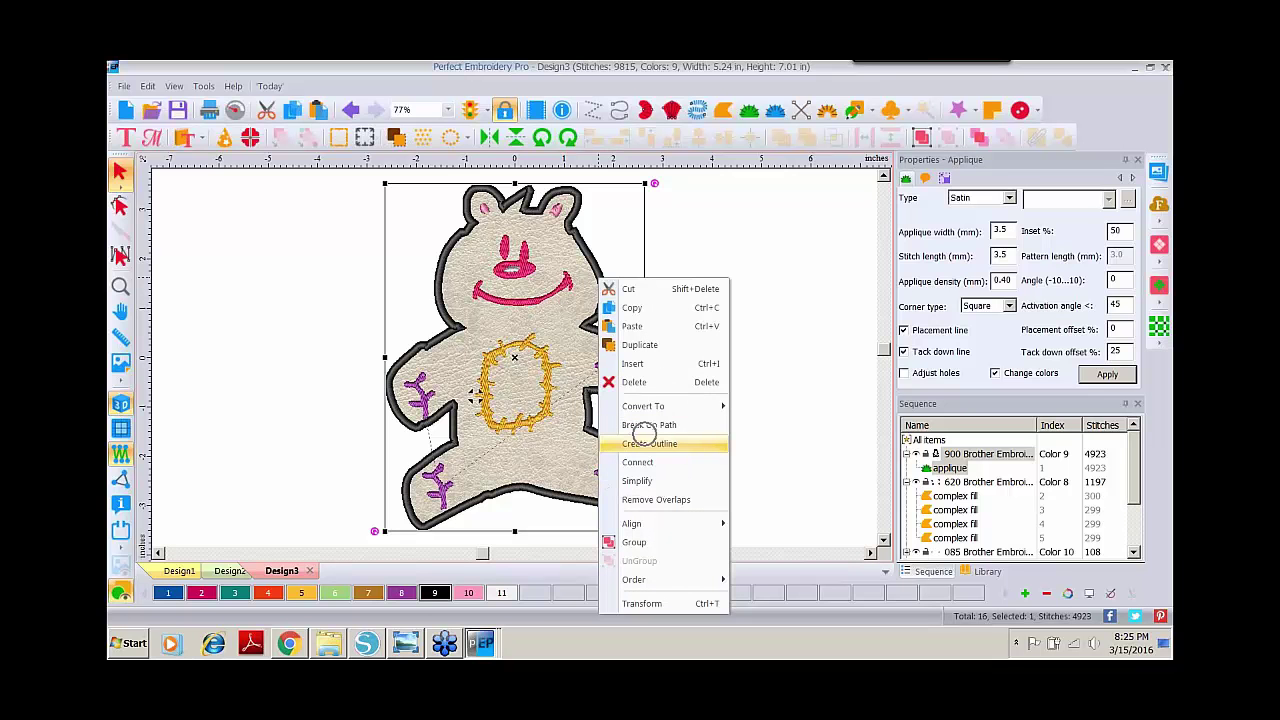
{"action": "left_click", "coordinate": [648, 427]}
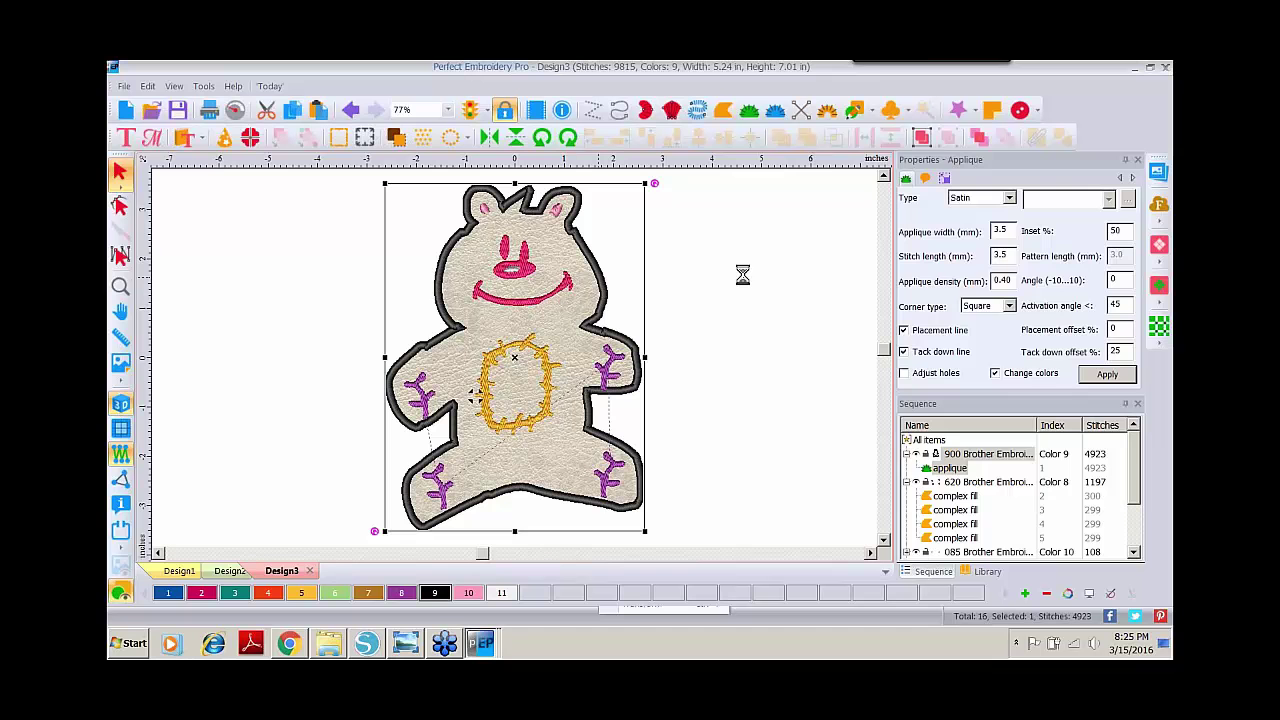
{"action": "left_click", "coordinate": [965, 455]}
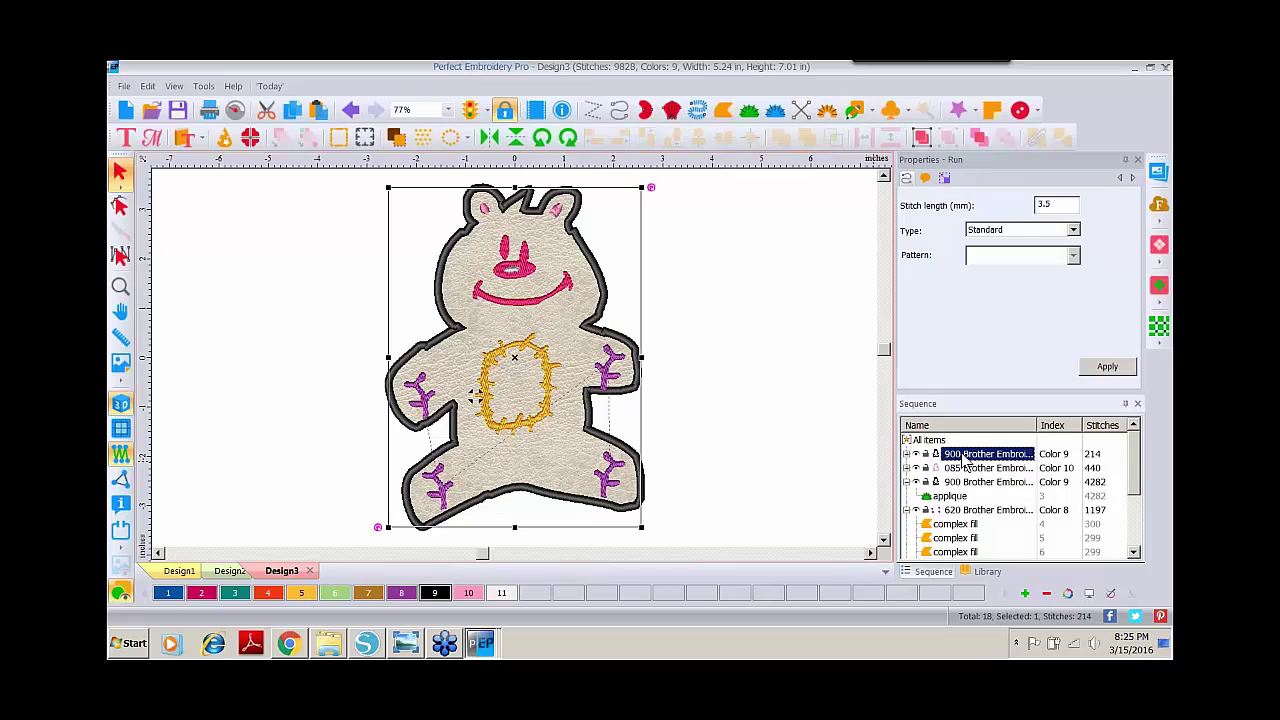
{"action": "left_click", "coordinate": [965, 468]}
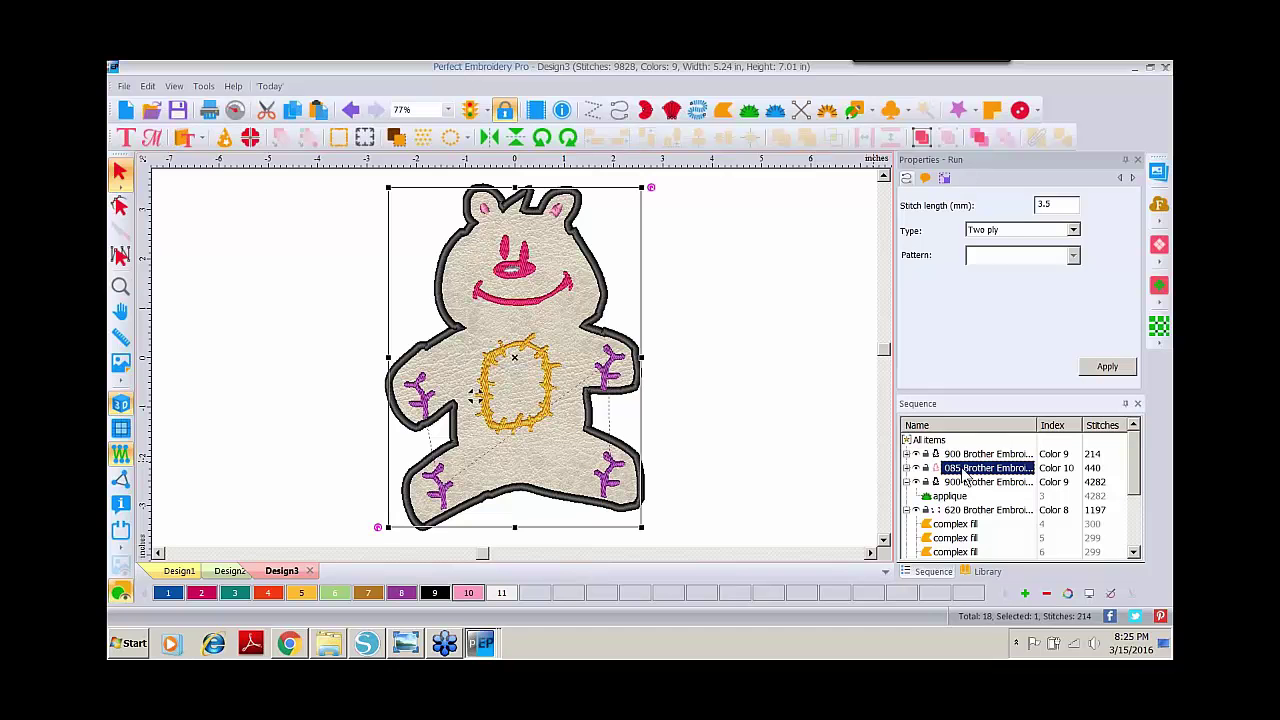
{"action": "left_click", "coordinate": [964, 482]}
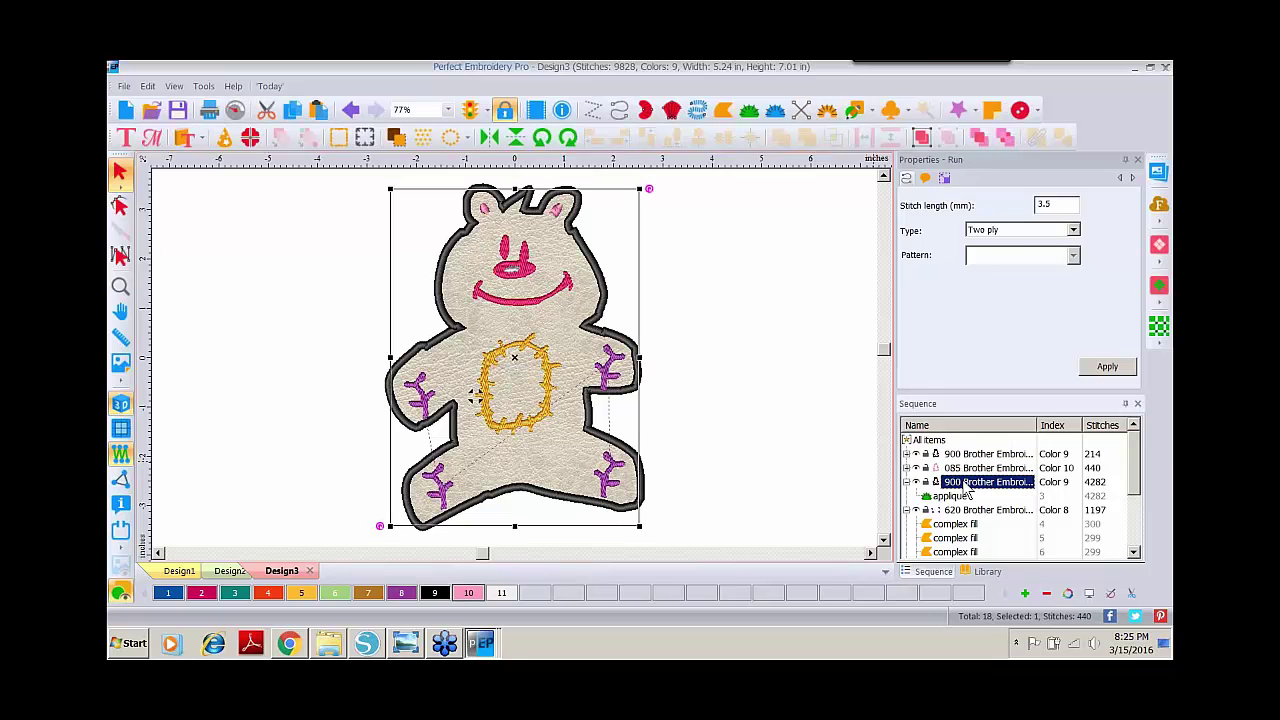
Hide the satin border and examine the placement line and the tack-down line separately
{"action": "left_click", "coordinate": [916, 482]}
{"action": "left_click", "coordinate": [968, 468]}
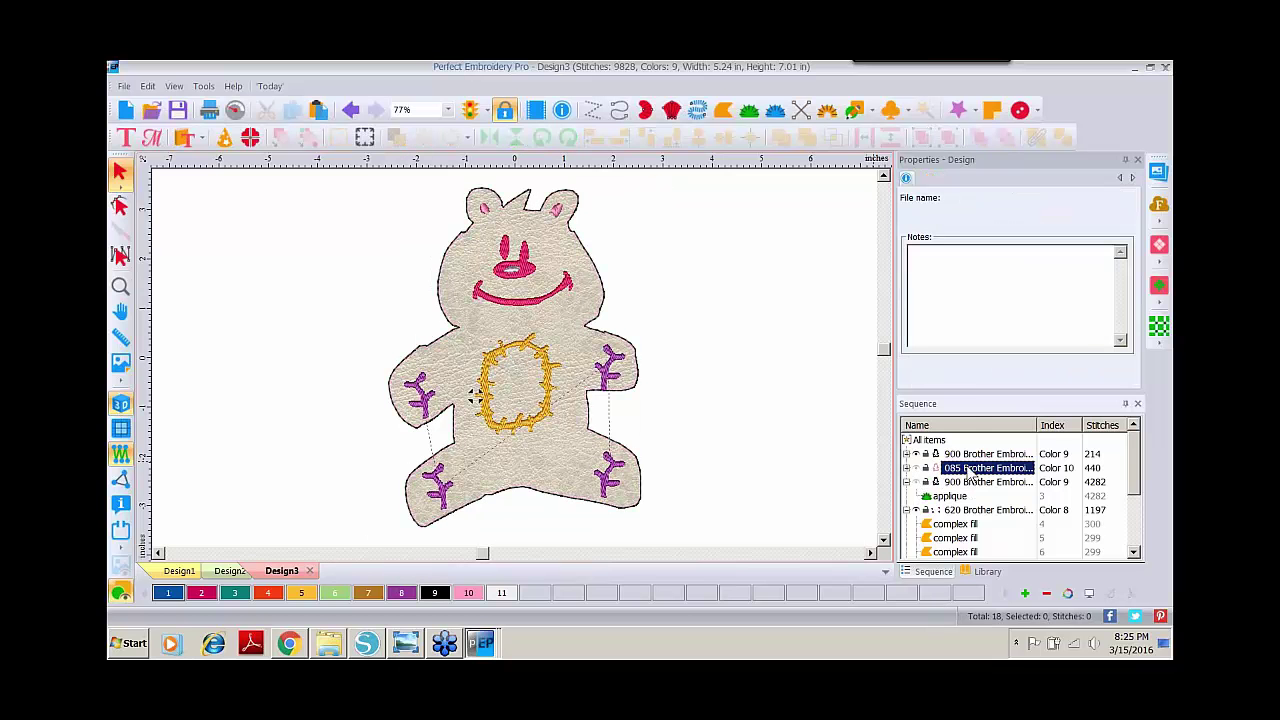
{"action": "left_click", "coordinate": [969, 455]}
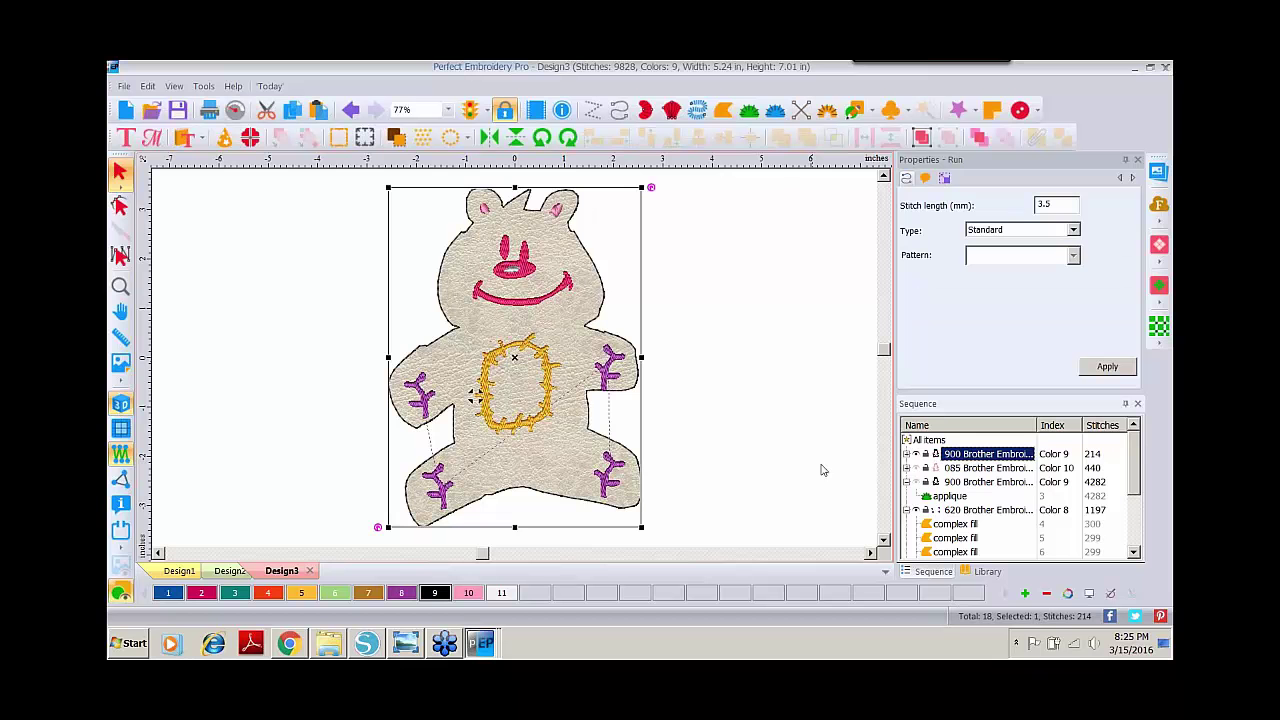
{"action": "left_click", "coordinate": [922, 469]}
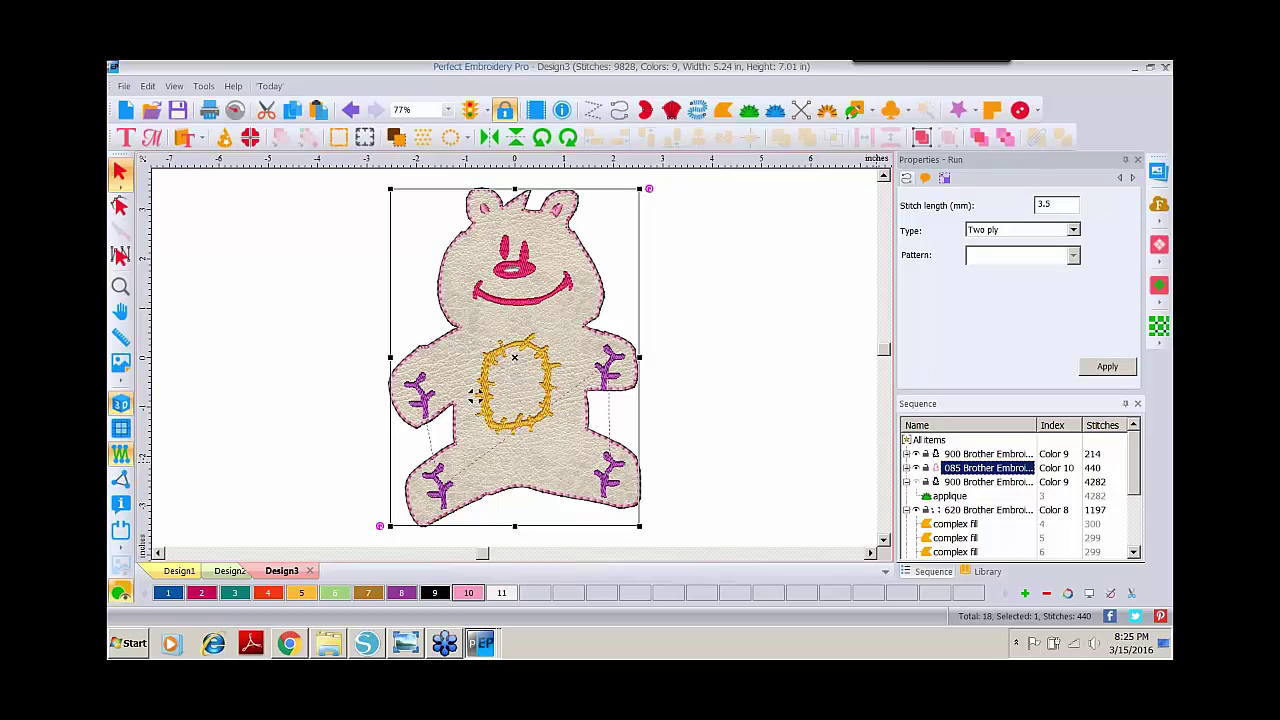
Move the satin border to the end of the stitching sequence and set its applique fabric to none
{"action": "left_click", "coordinate": [950, 482]}
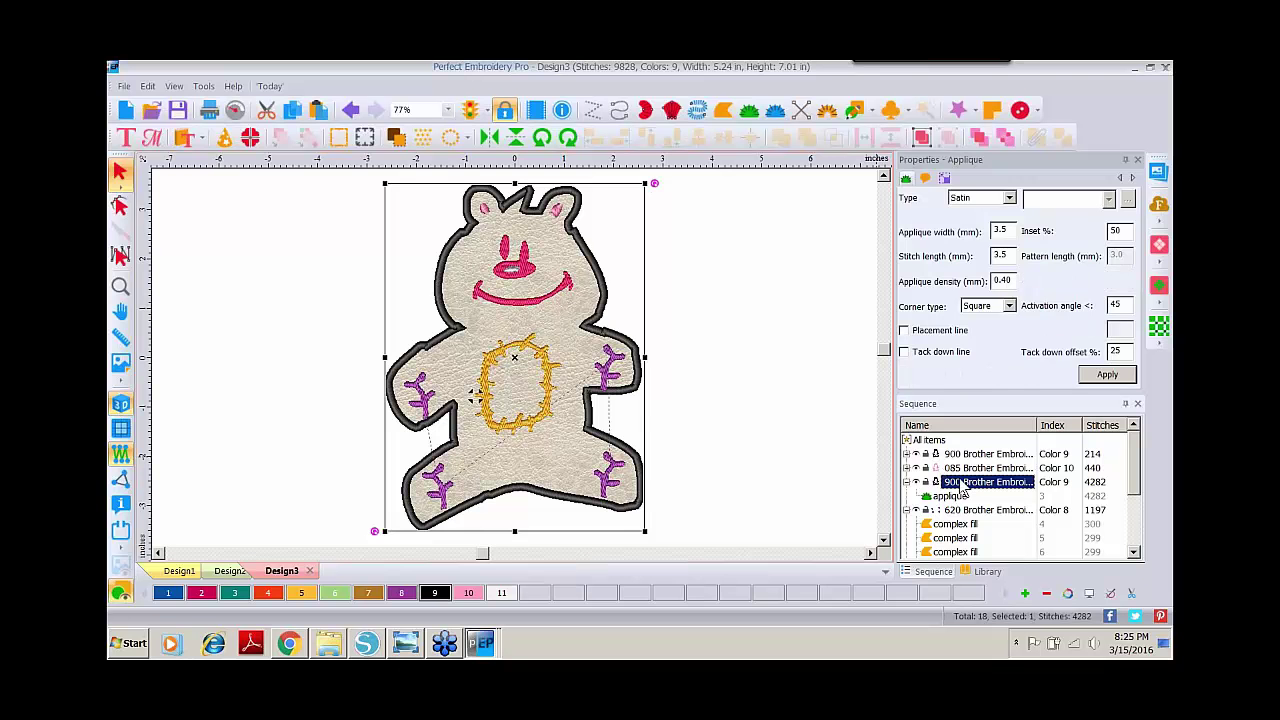
{"action": "left_click", "coordinate": [979, 140]}
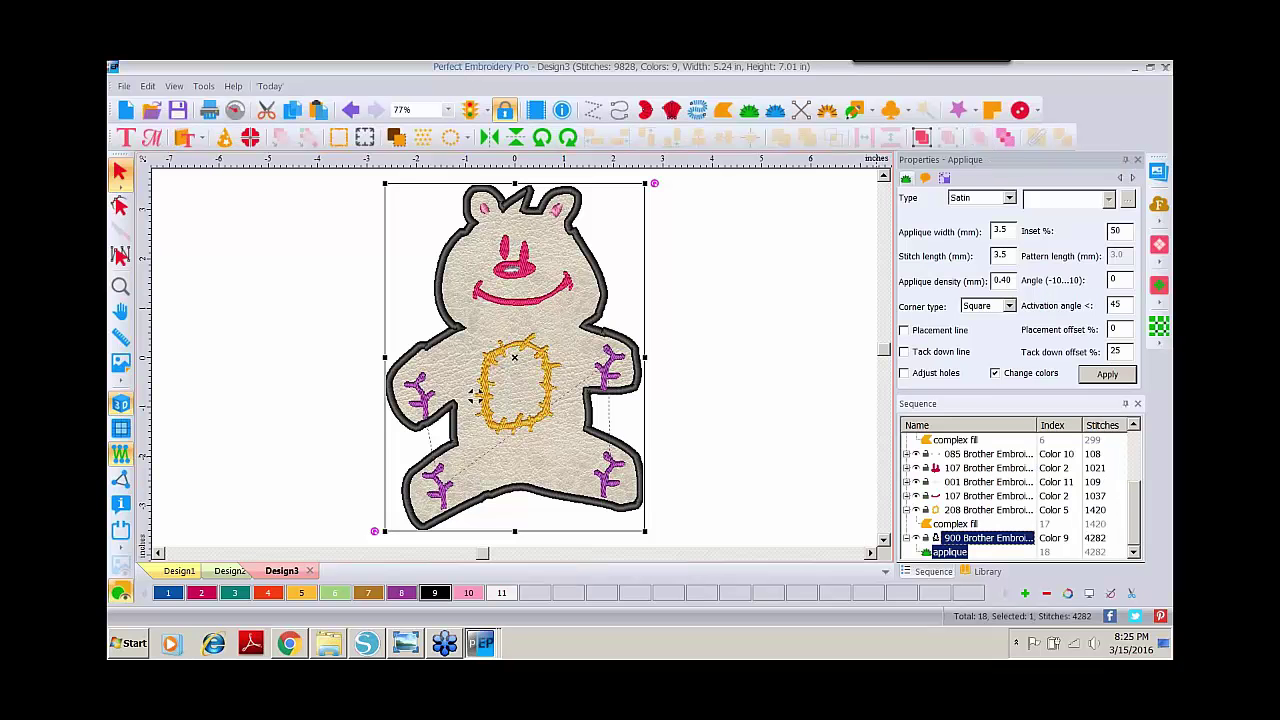
{"action": "left_click", "coordinate": [925, 180]}
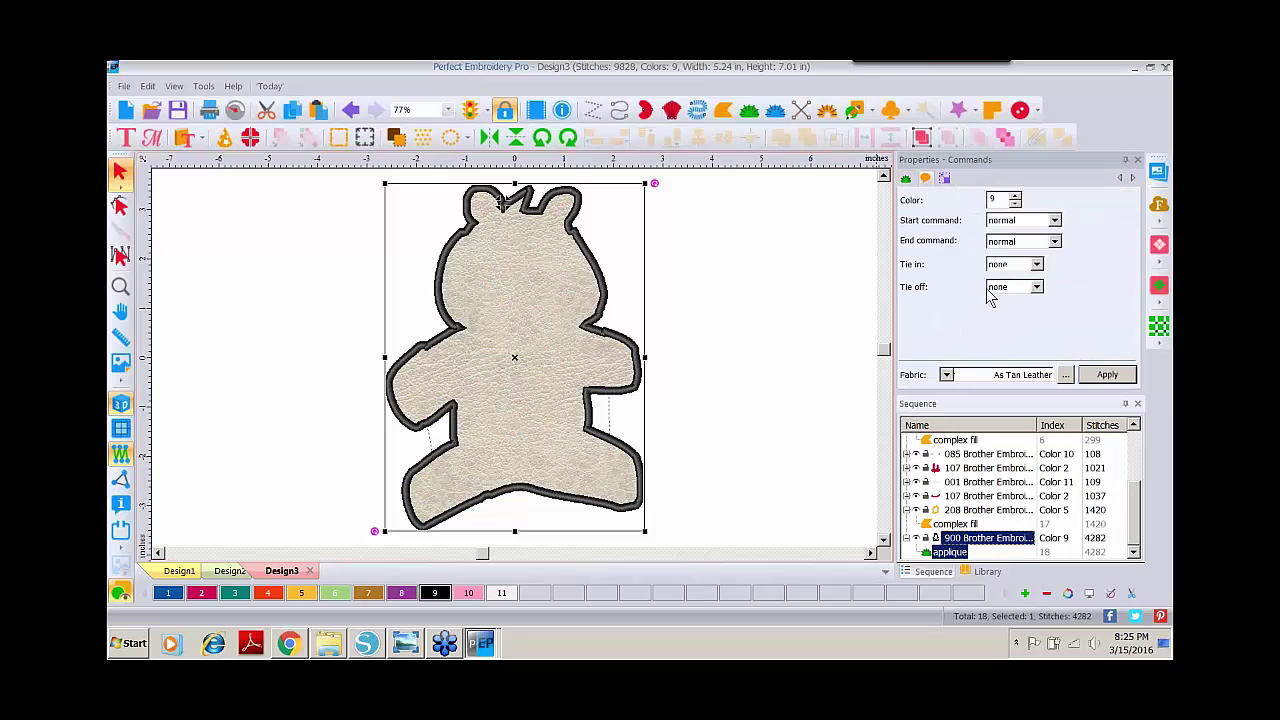
{"action": "left_click", "coordinate": [946, 376]}
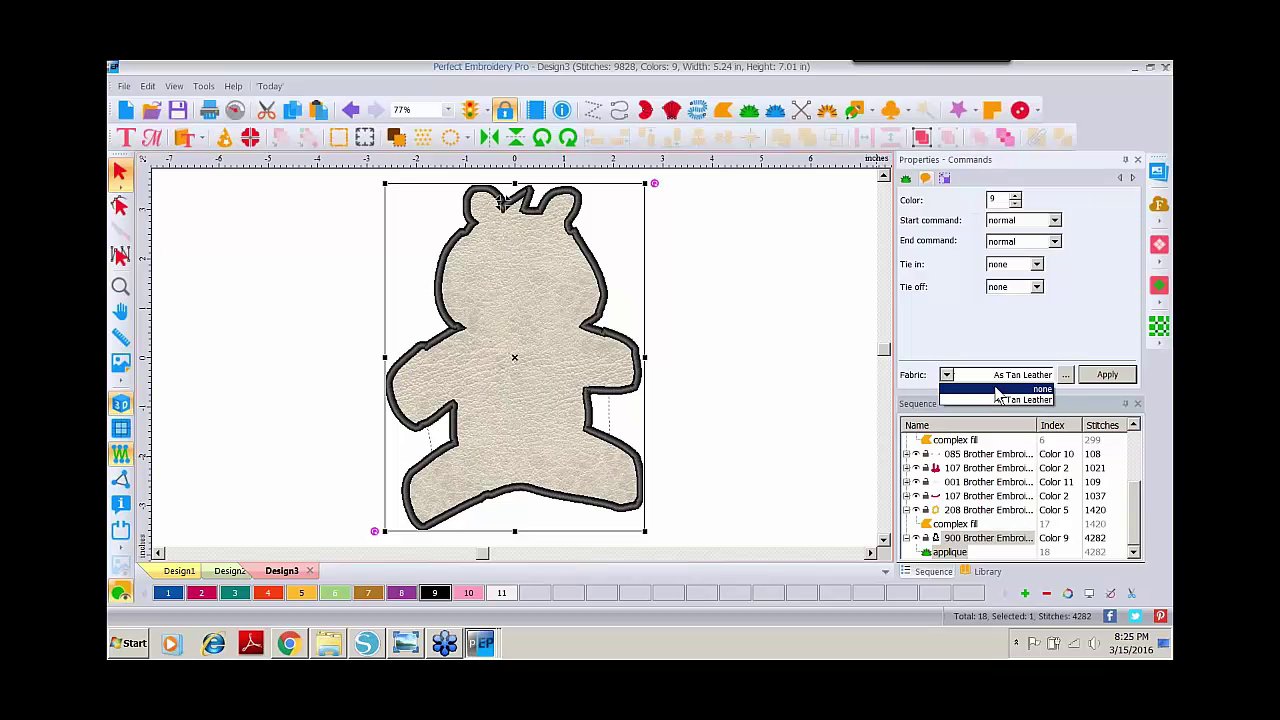
{"action": "left_click", "coordinate": [996, 390]}
{"action": "left_click", "coordinate": [1107, 377]}
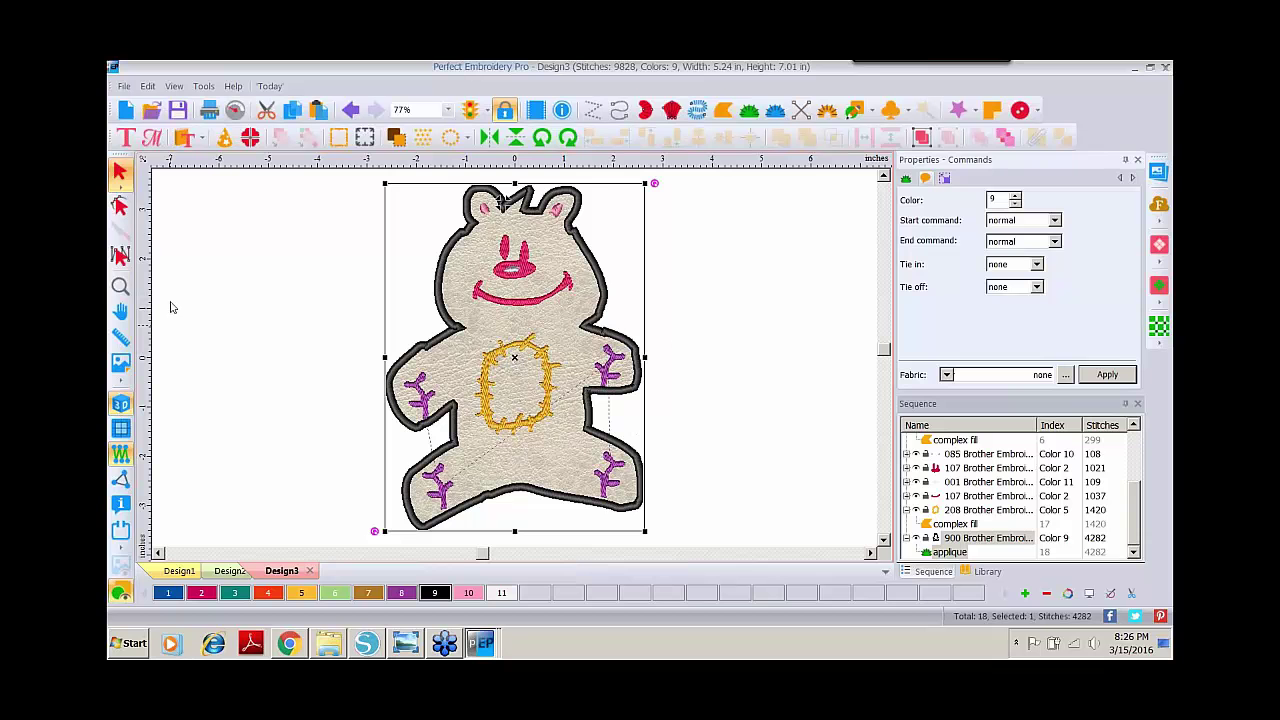
Nudge the purple stitch details on the bear's left hand and both feet against the black border and clear the selection
{"action": "left_click", "coordinate": [121, 288]}
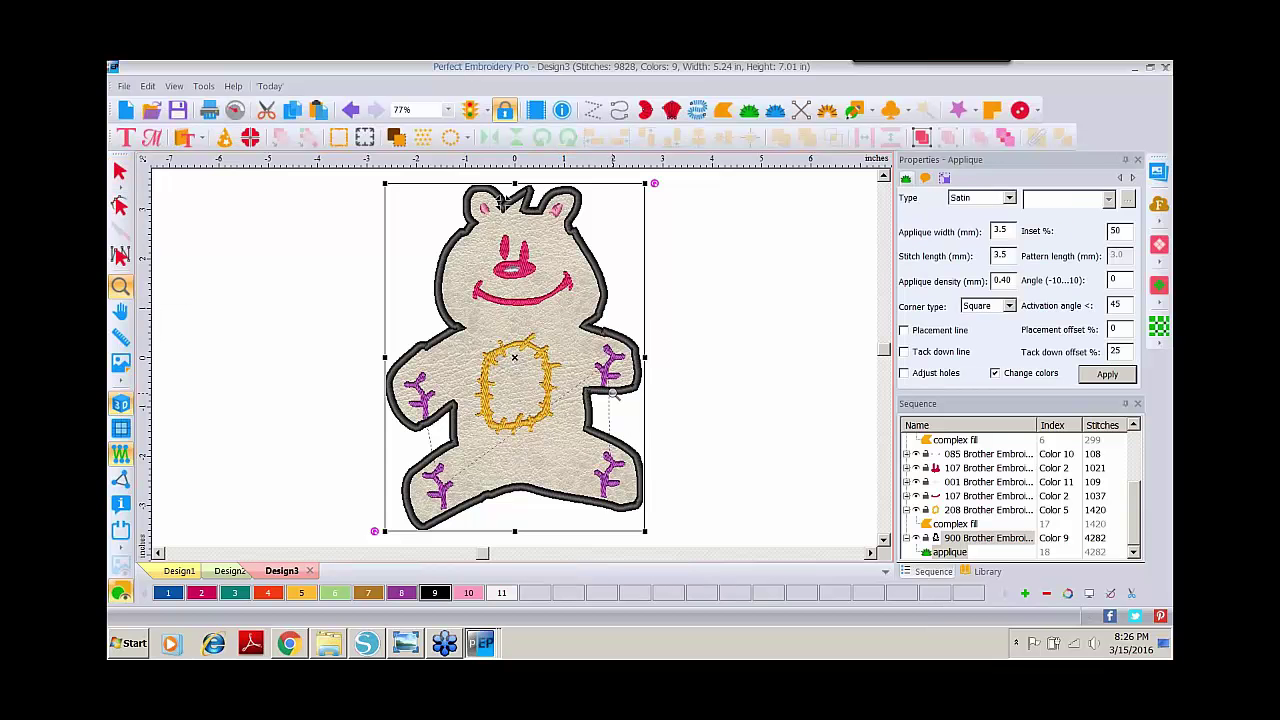
{"action": "left_click", "coordinate": [611, 394]}
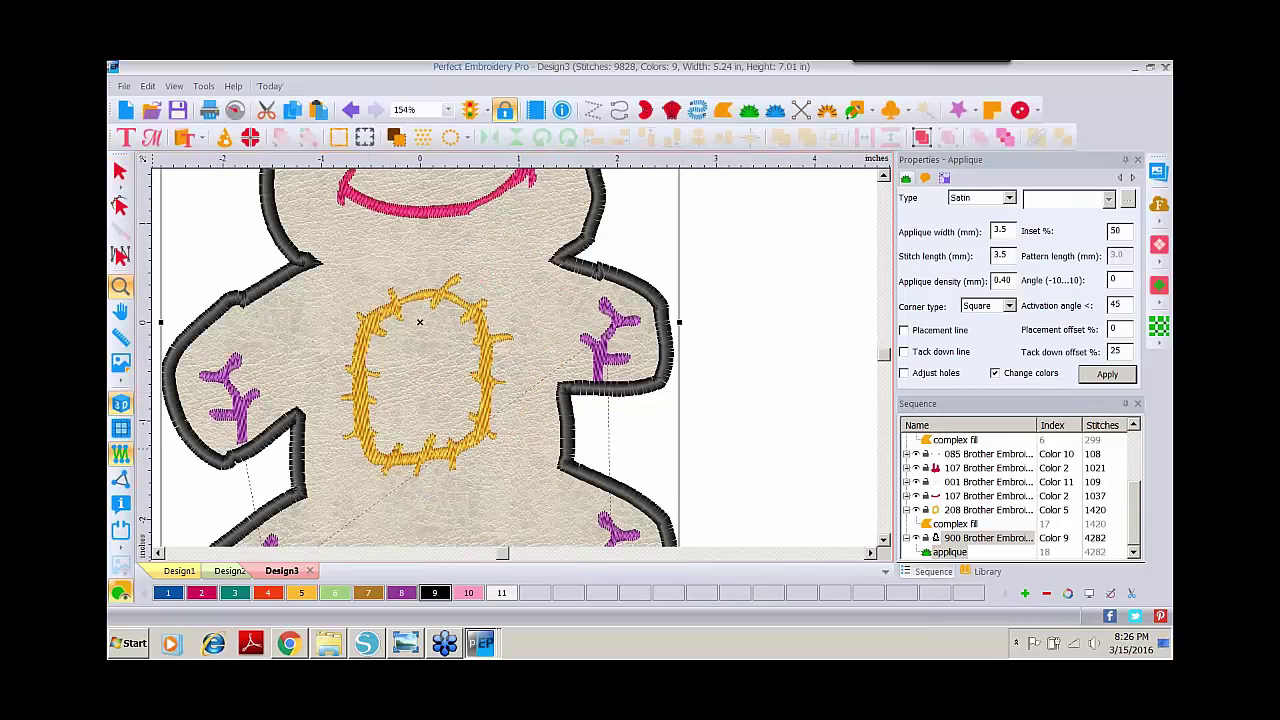
{"action": "left_click", "coordinate": [120, 175]}
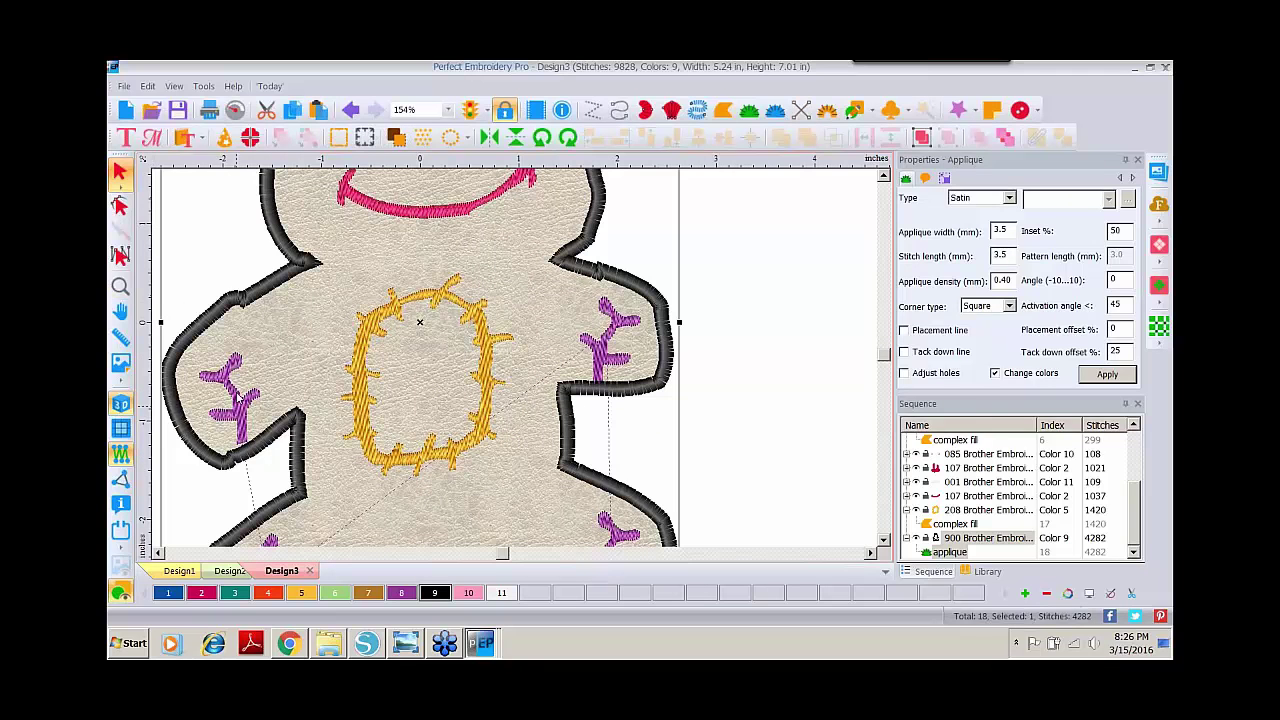
{"action": "left_click", "coordinate": [252, 430]}
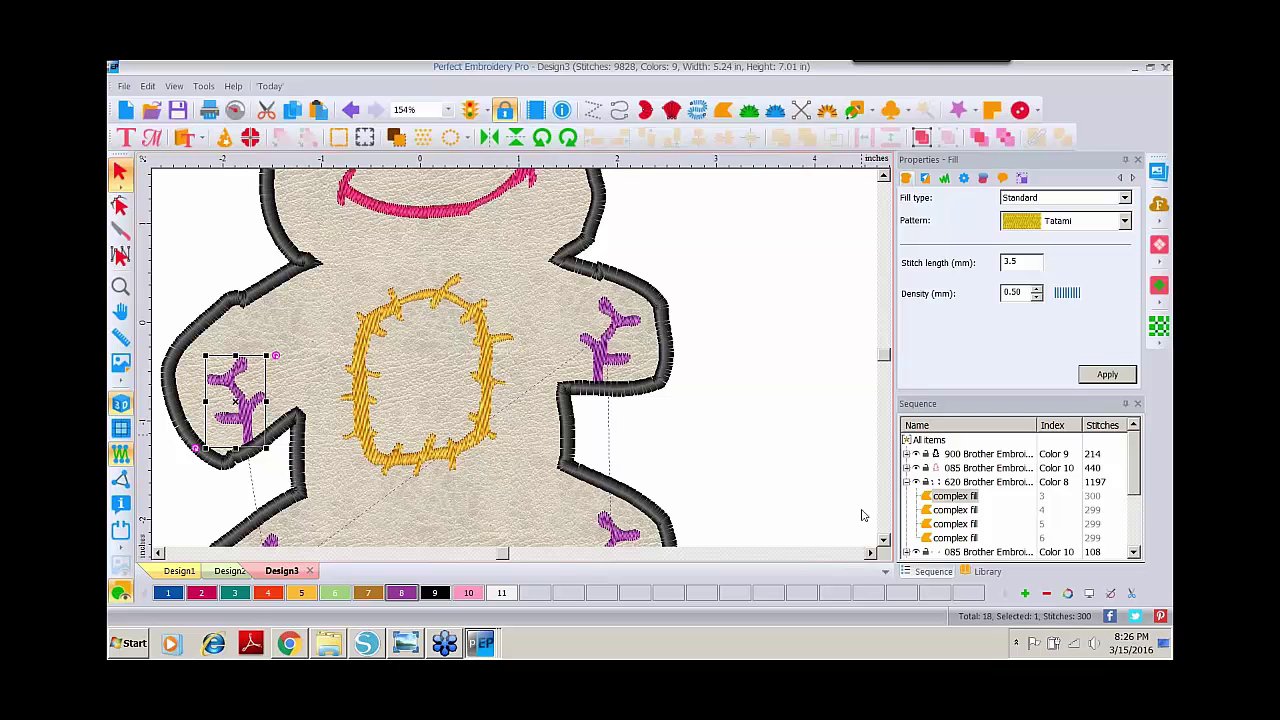
{"action": "left_click", "coordinate": [885, 540]}
{"action": "left_click_drag", "start_coordinate": [605, 240], "coordinate": [596, 243]}
{"action": "left_click_drag", "start_coordinate": [278, 290], "coordinate": [282, 298]}
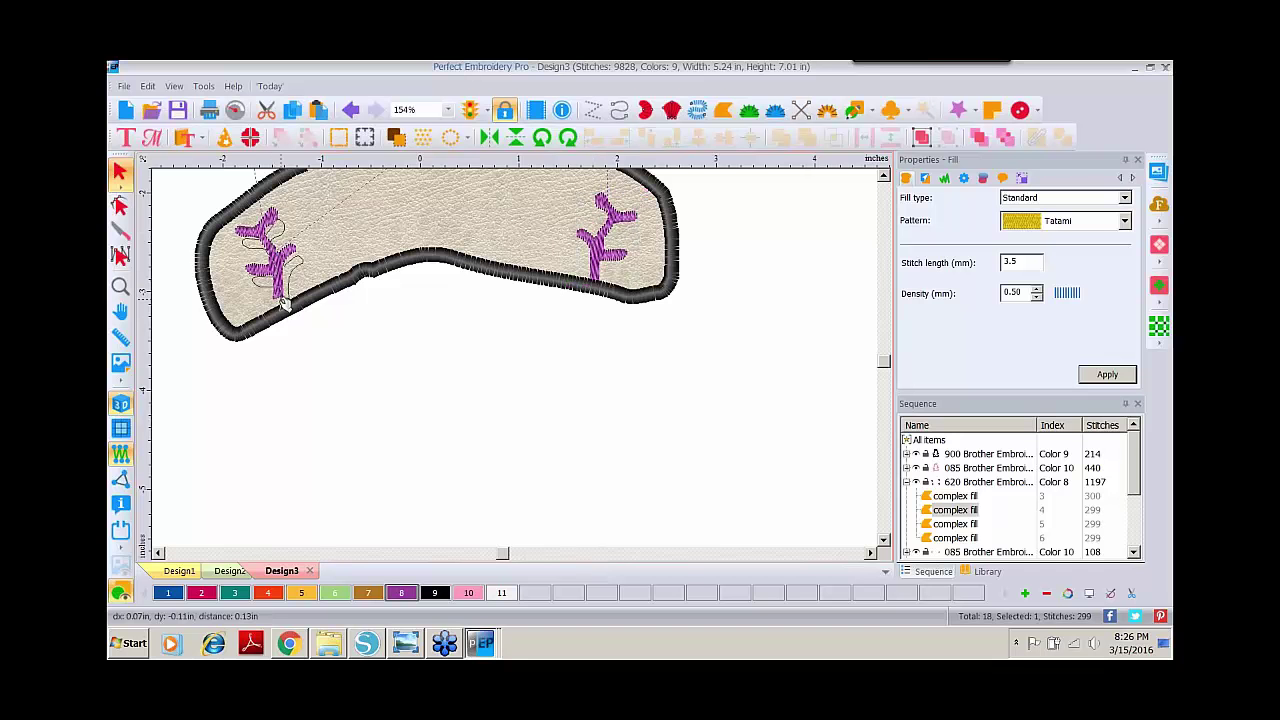
{"action": "left_click", "coordinate": [120, 287]}
{"action": "right_click", "coordinate": [575, 330]}
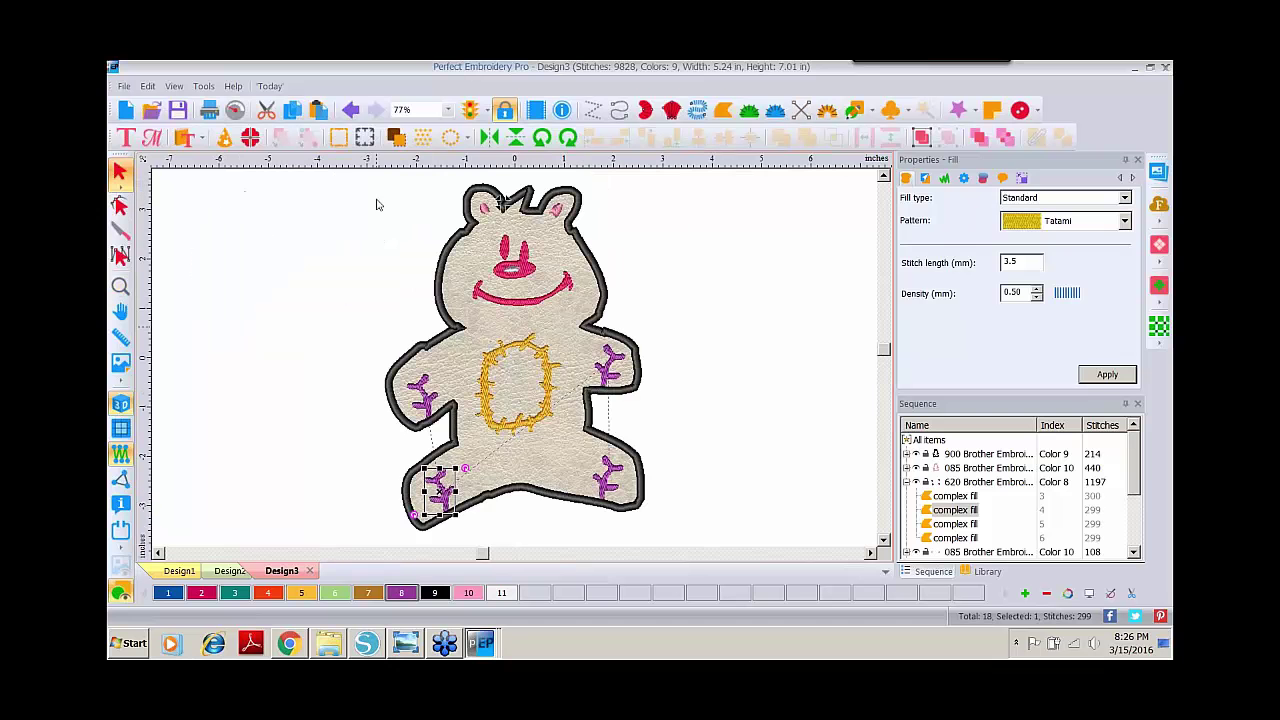
{"action": "left_click", "coordinate": [734, 313]}
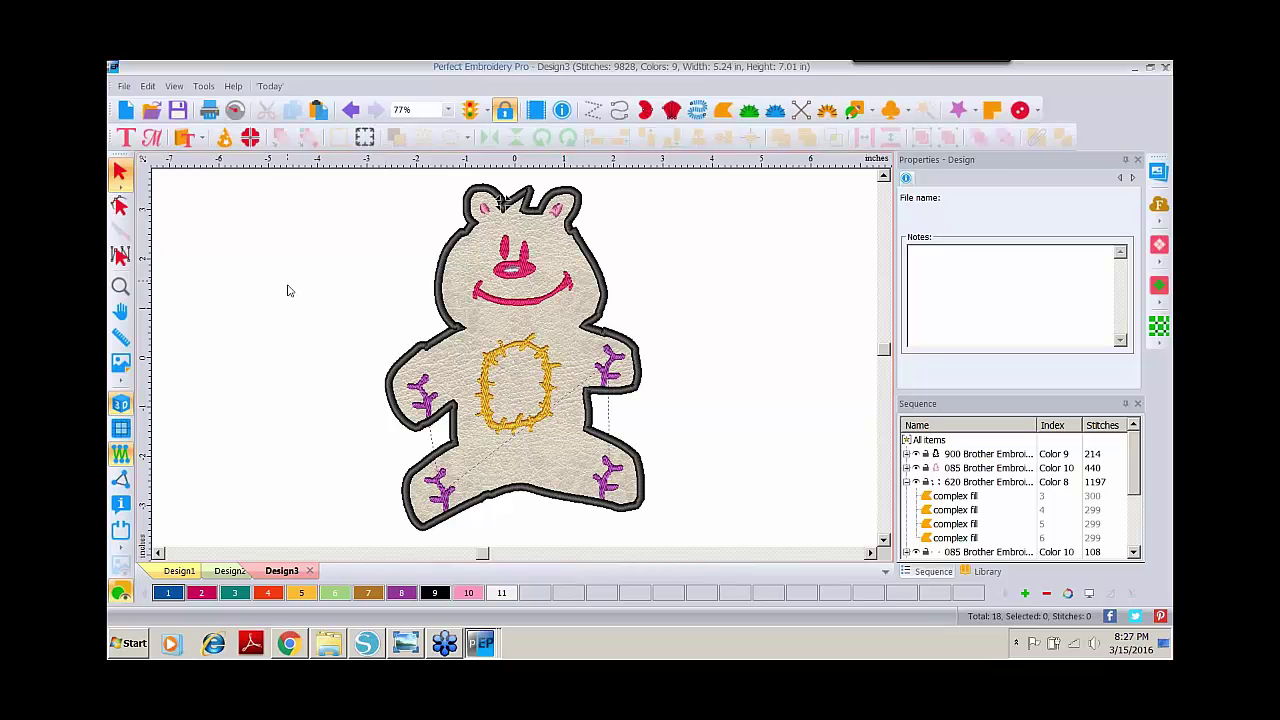
Create a new design and draw two separate artwork rectangles, each about 2 in wide and 0.8 in high
{"action": "left_click", "coordinate": [125, 112]}
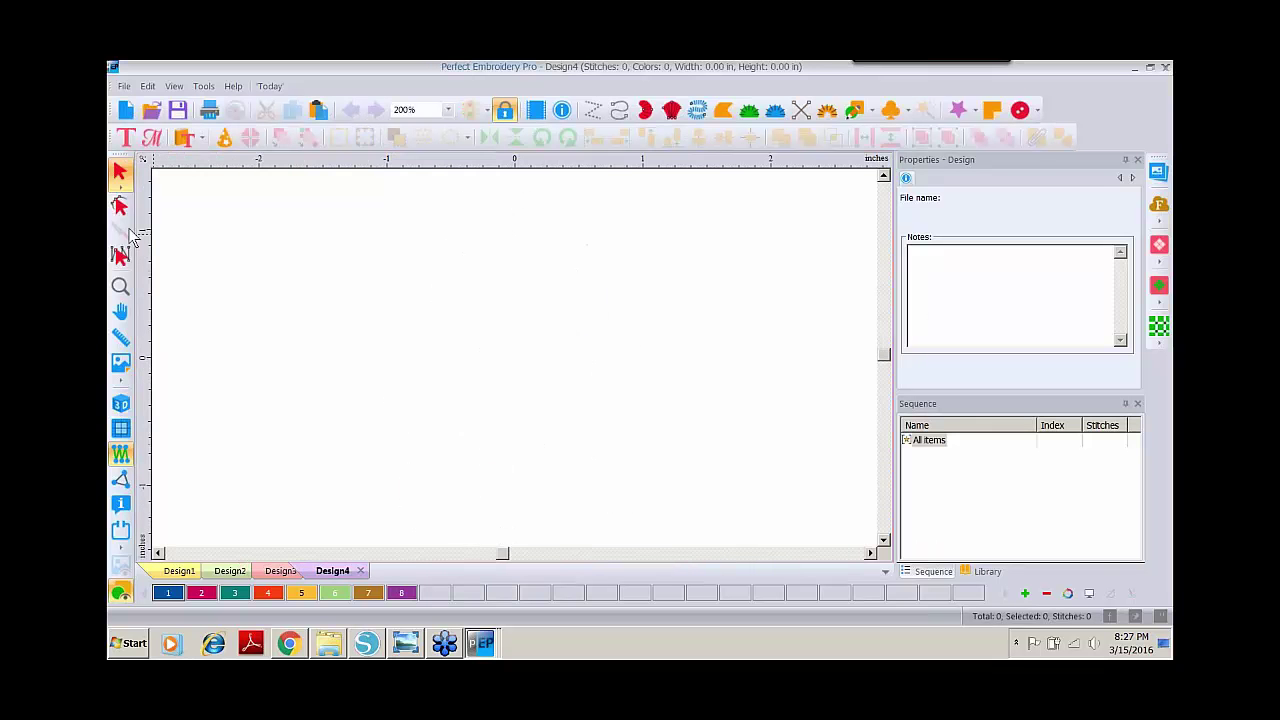
{"action": "left_click", "coordinate": [870, 112]}
{"action": "left_click", "coordinate": [870, 152]}
{"action": "left_click_drag", "start_coordinate": [220, 207], "coordinate": [498, 310]}
{"action": "left_click_drag", "start_coordinate": [388, 385], "coordinate": [634, 486]}
{"action": "left_click", "coordinate": [120, 172]}
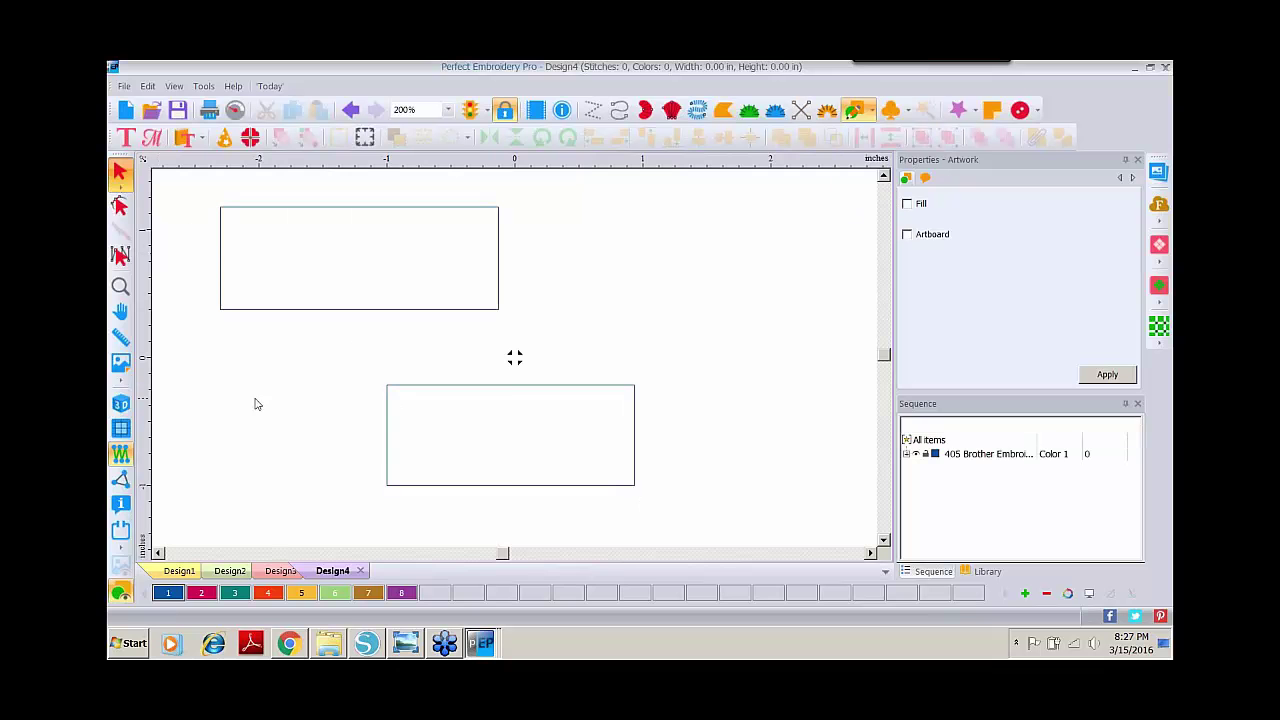
Assign color 2 to the lower rectangle and convert it to a complex fill
{"action": "left_click", "coordinate": [201, 593]}
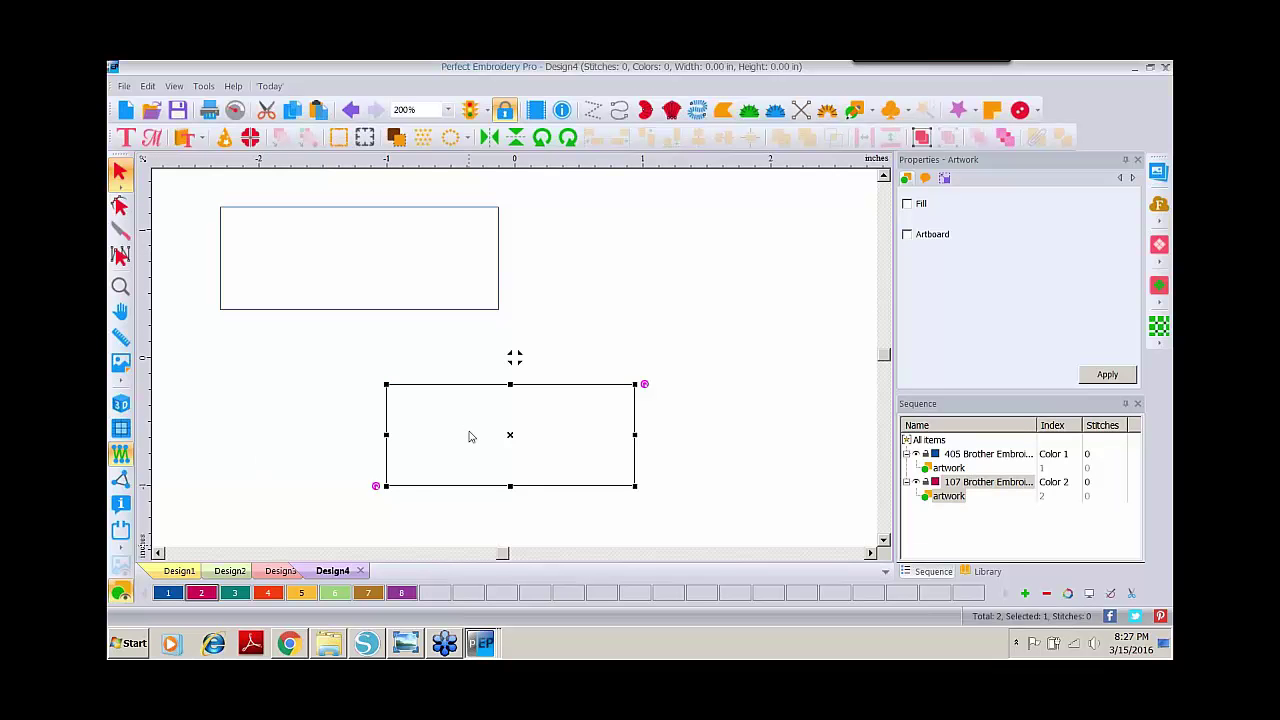
{"action": "right_click", "coordinate": [514, 357]}
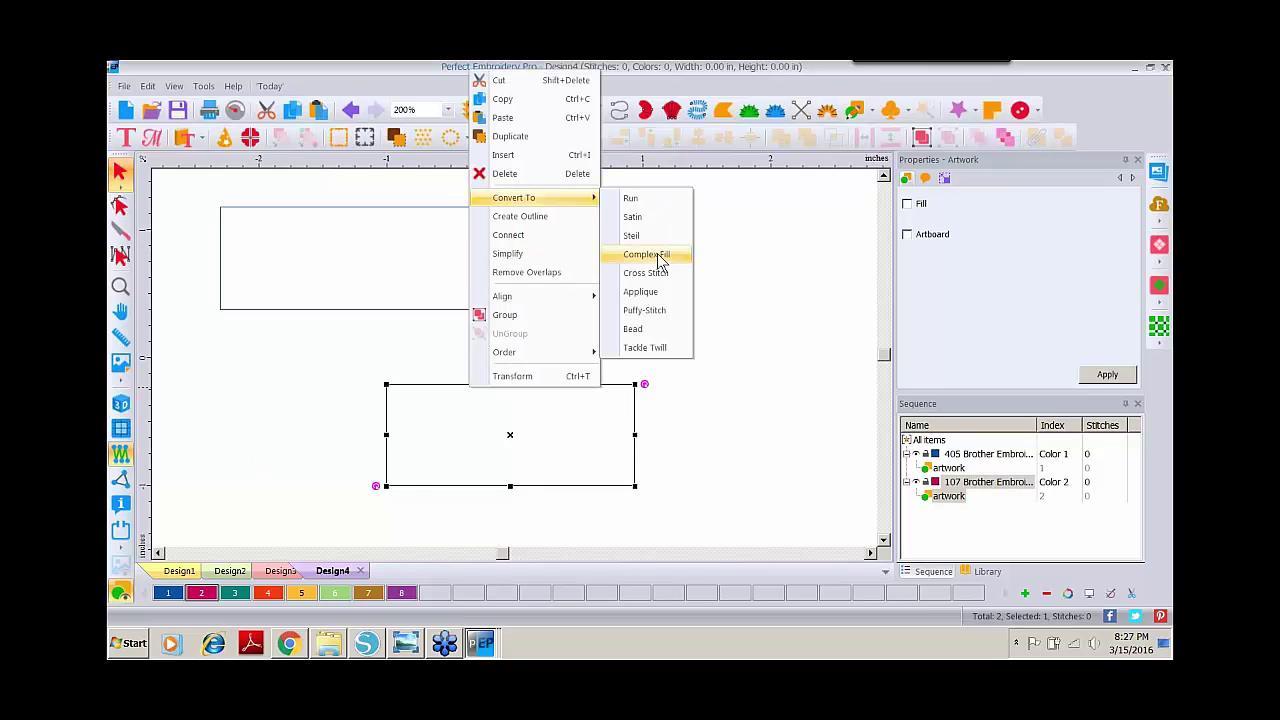
{"action": "key", "text": "Escape"}
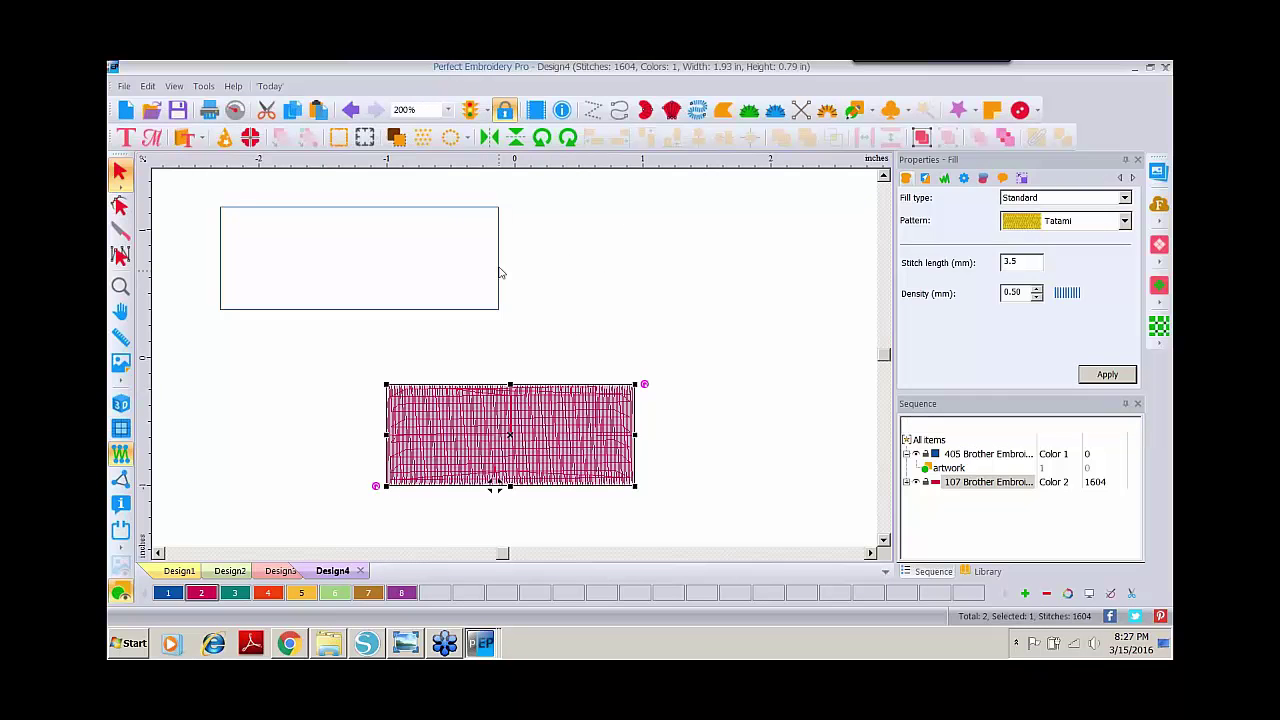
Convert the upper artwork rectangle to a run stitch
{"action": "left_click", "coordinate": [500, 263]}
{"action": "right_click", "coordinate": [502, 268]}
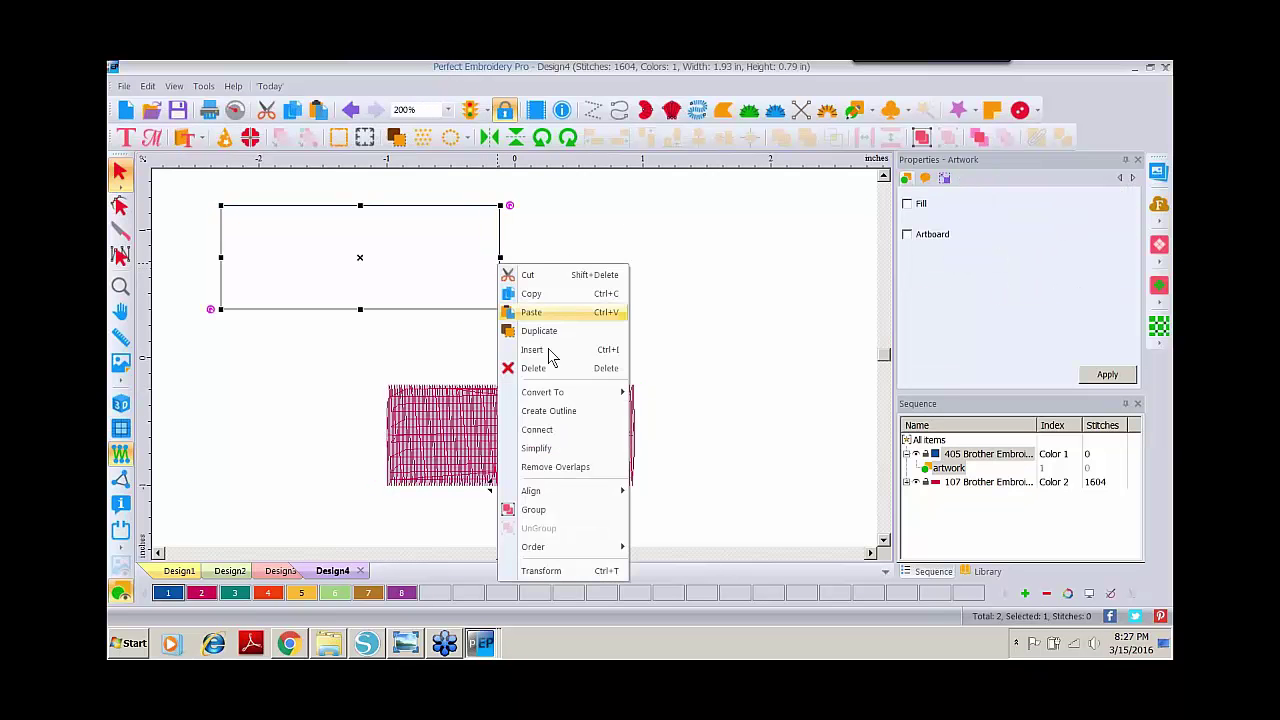
{"action": "left_click", "coordinate": [655, 394]}
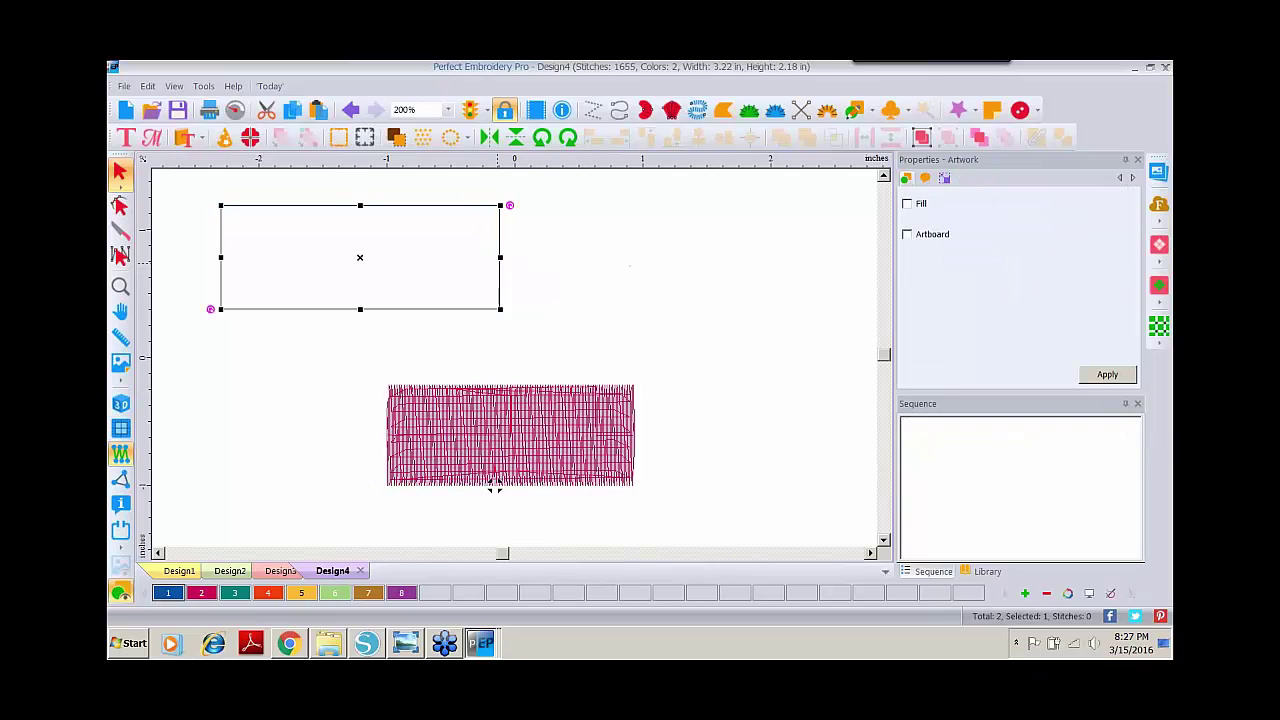
{"action": "left_click", "coordinate": [431, 209]}
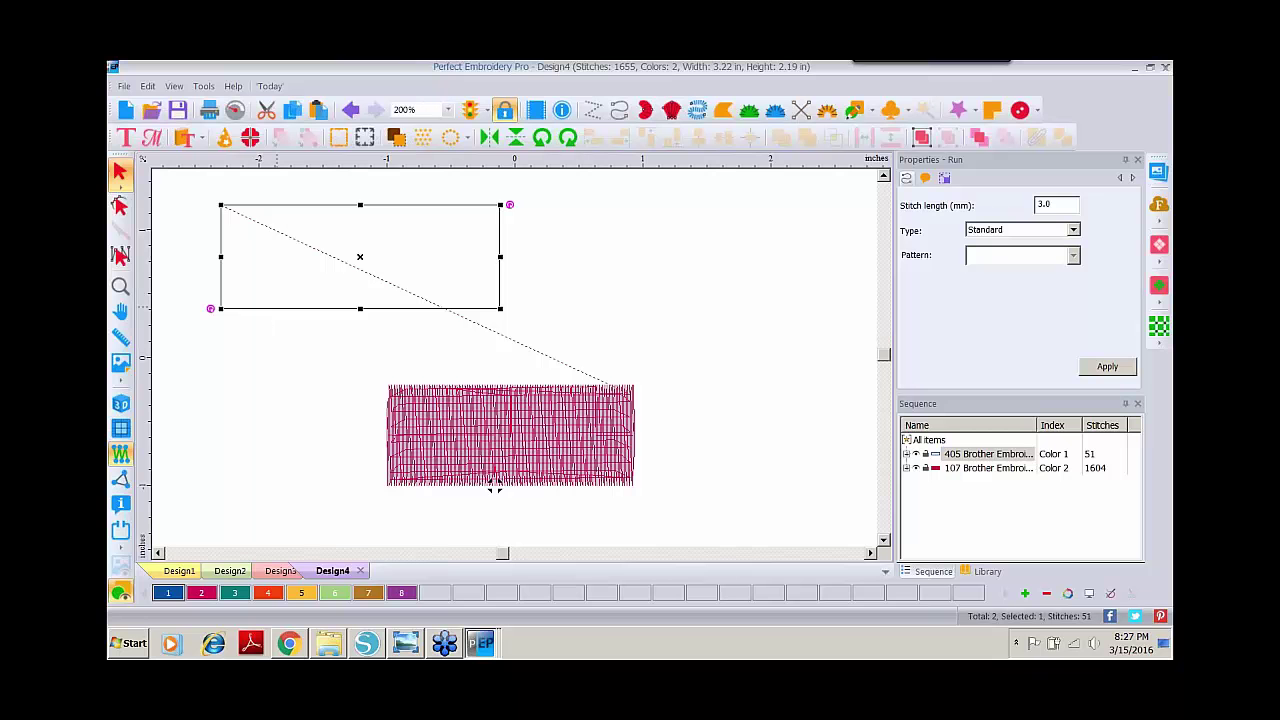
Draw a third artwork rectangle about 1 in wide and 0.6 in high beside the run-stitch rectangle and select it
{"action": "left_click", "coordinate": [478, 452]}
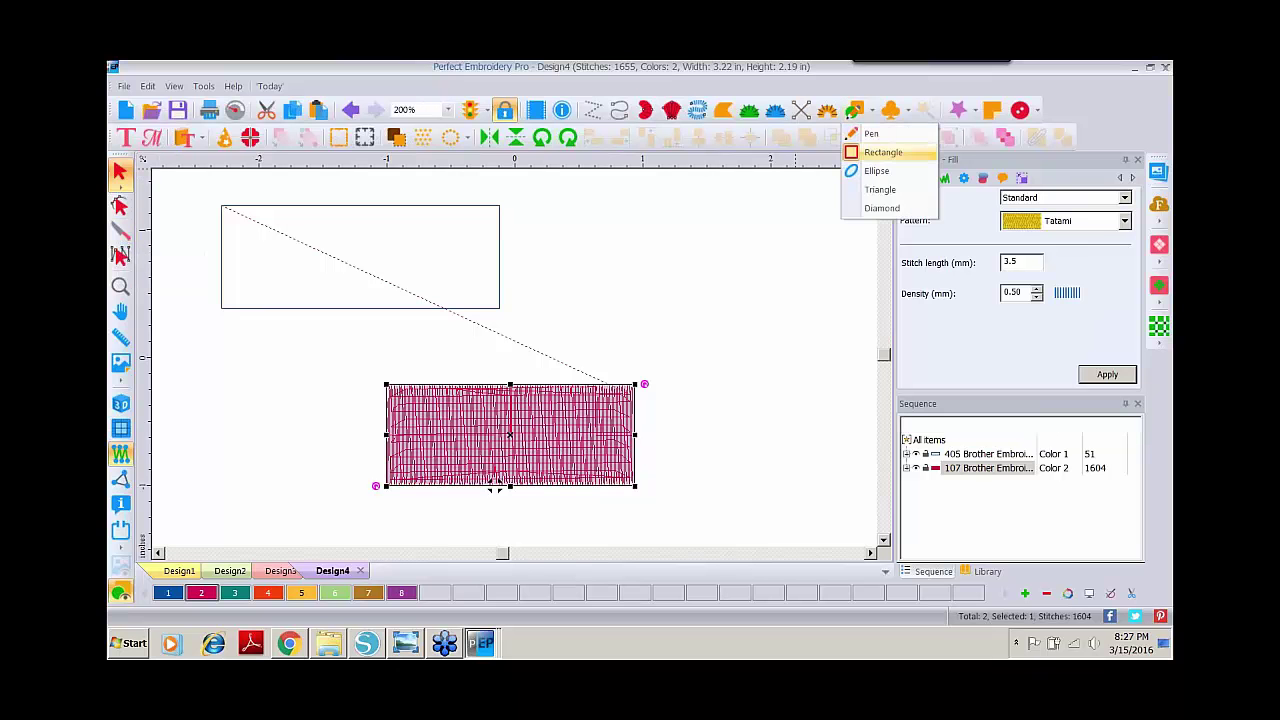
{"action": "left_click", "coordinate": [880, 152]}
{"action": "left_click_drag", "start_coordinate": [602, 220], "coordinate": [732, 293]}
{"action": "left_click", "coordinate": [119, 171]}
{"action": "left_click", "coordinate": [604, 293]}
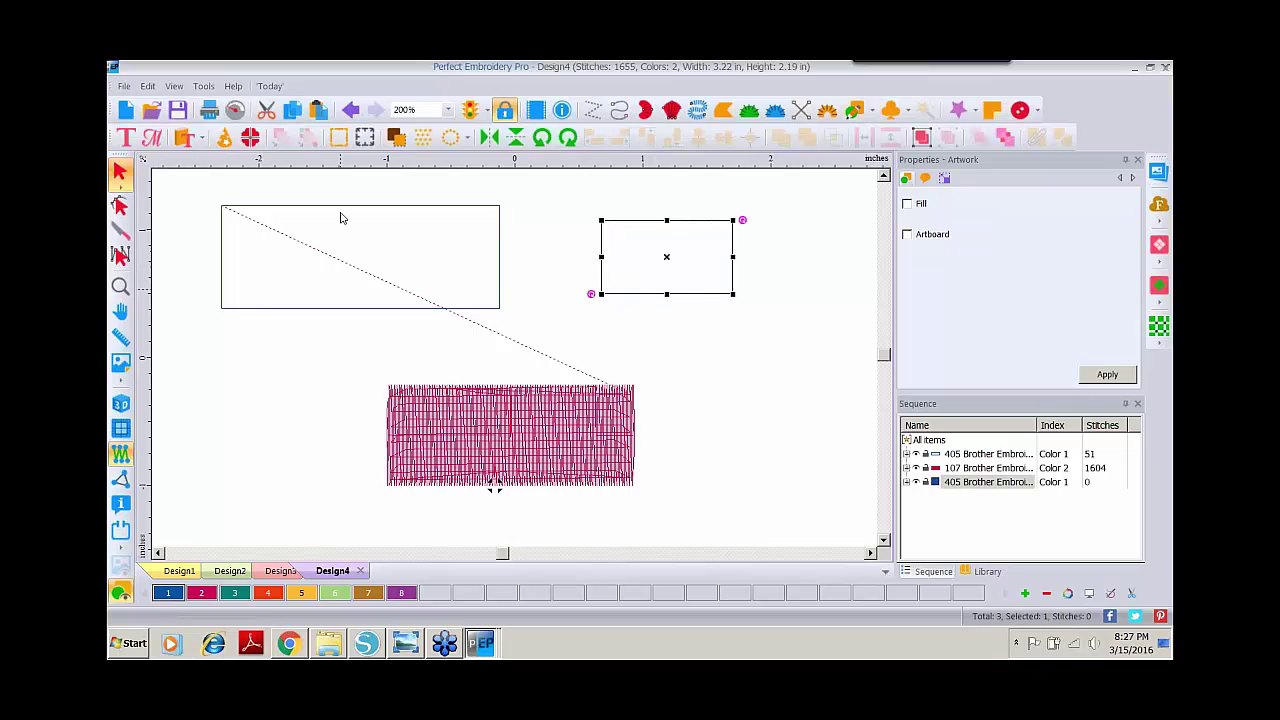
Compare the outline-editing options for a corner point on the artwork, run-stitch and complex-fill rectangles, checking where Split Line is offered
{"action": "left_click", "coordinate": [119, 204]}
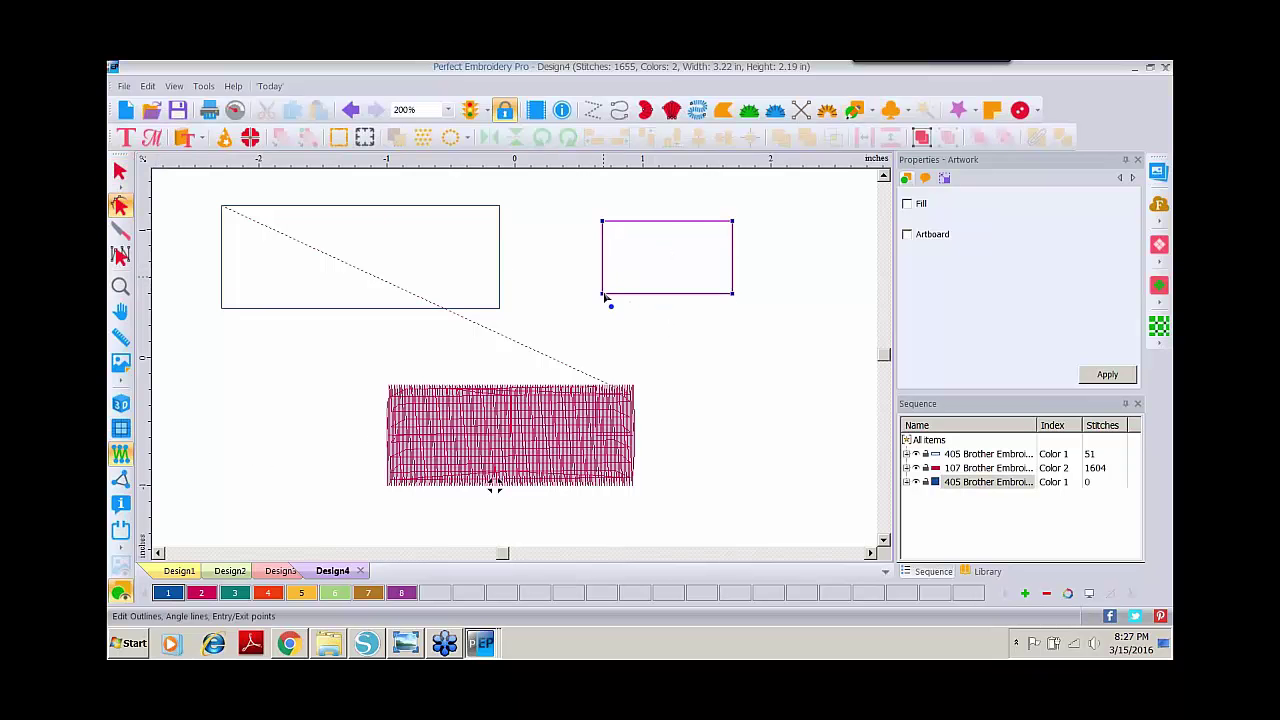
{"action": "right_click", "coordinate": [604, 294]}
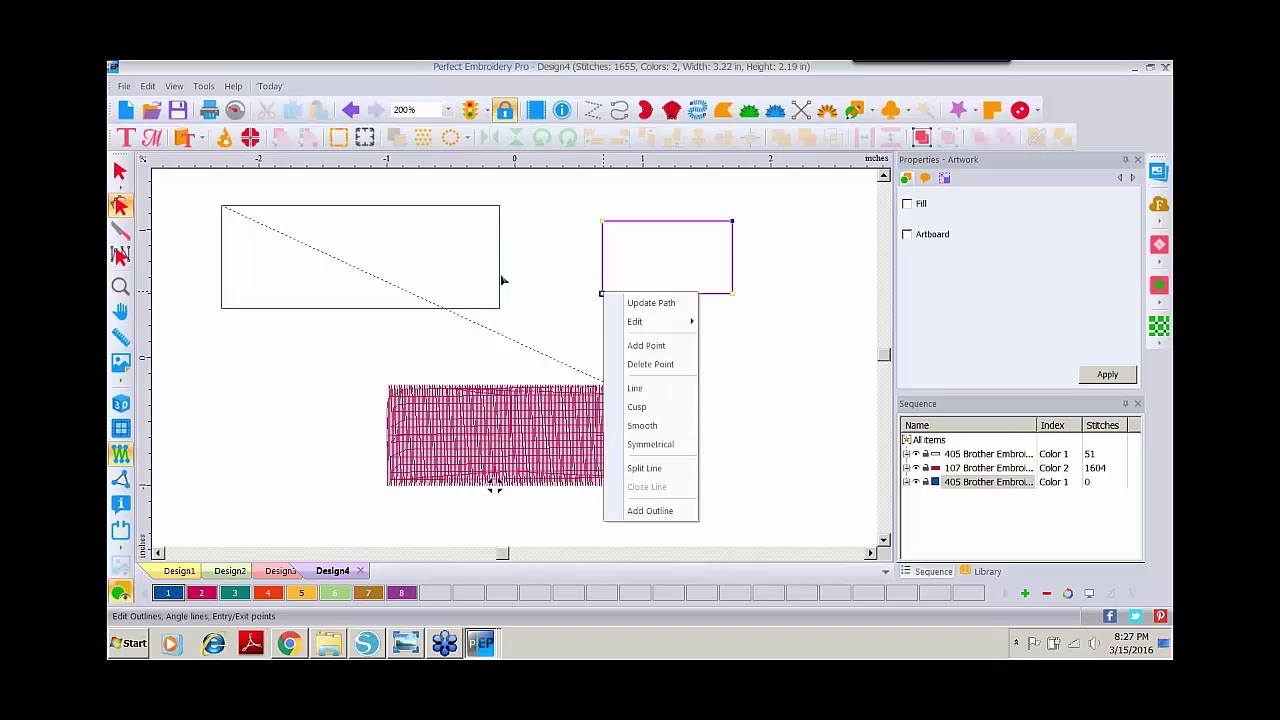
{"action": "key", "text": "Escape"}
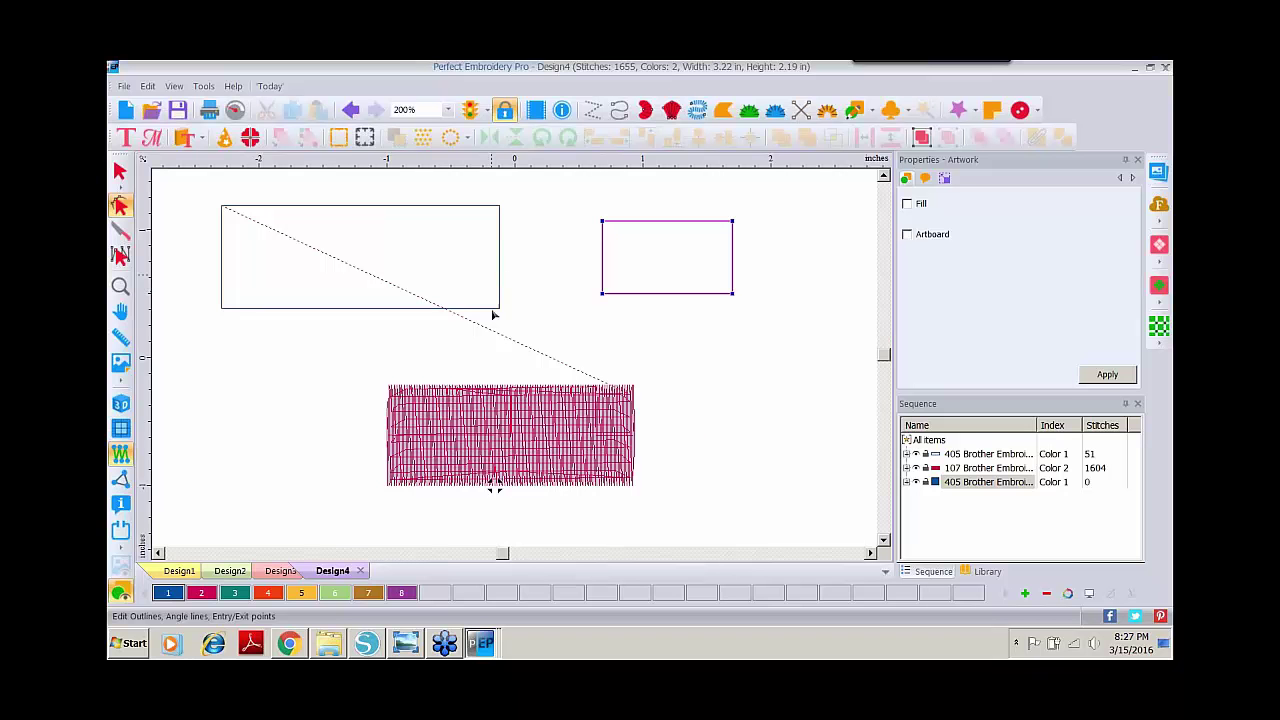
{"action": "left_click", "coordinate": [235, 210]}
{"action": "right_click", "coordinate": [223, 312]}
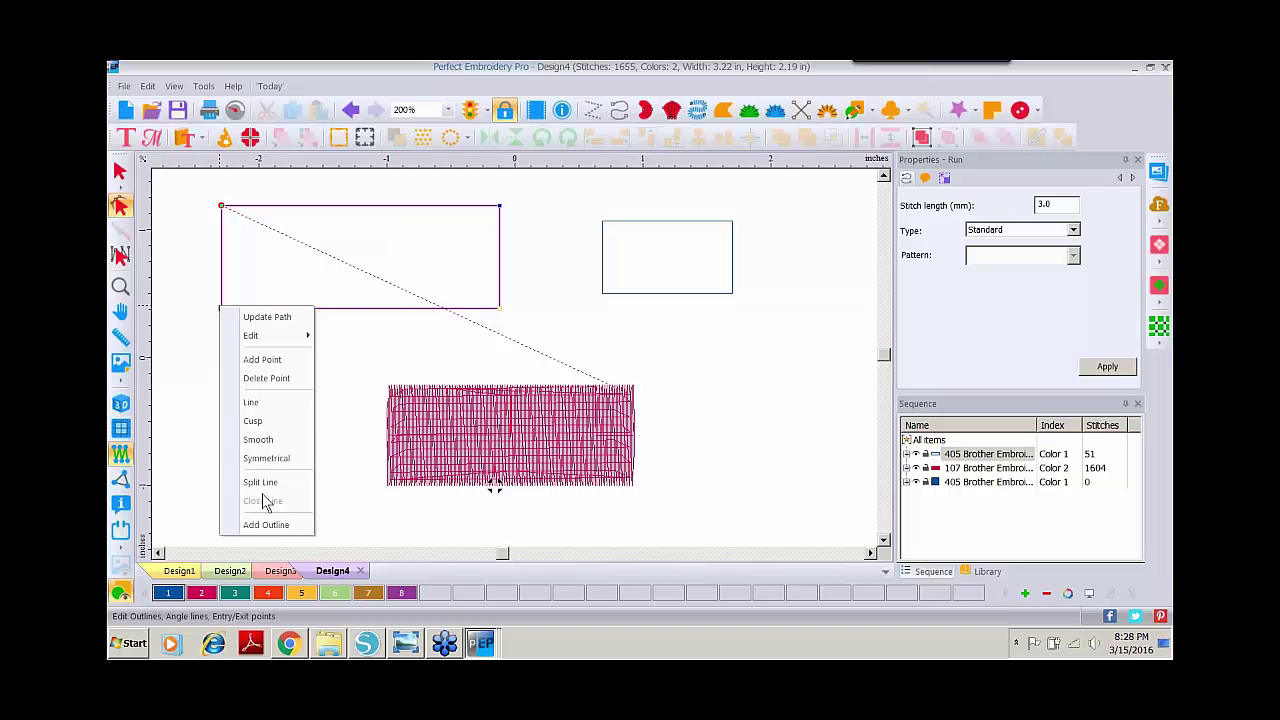
{"action": "left_click", "coordinate": [395, 468]}
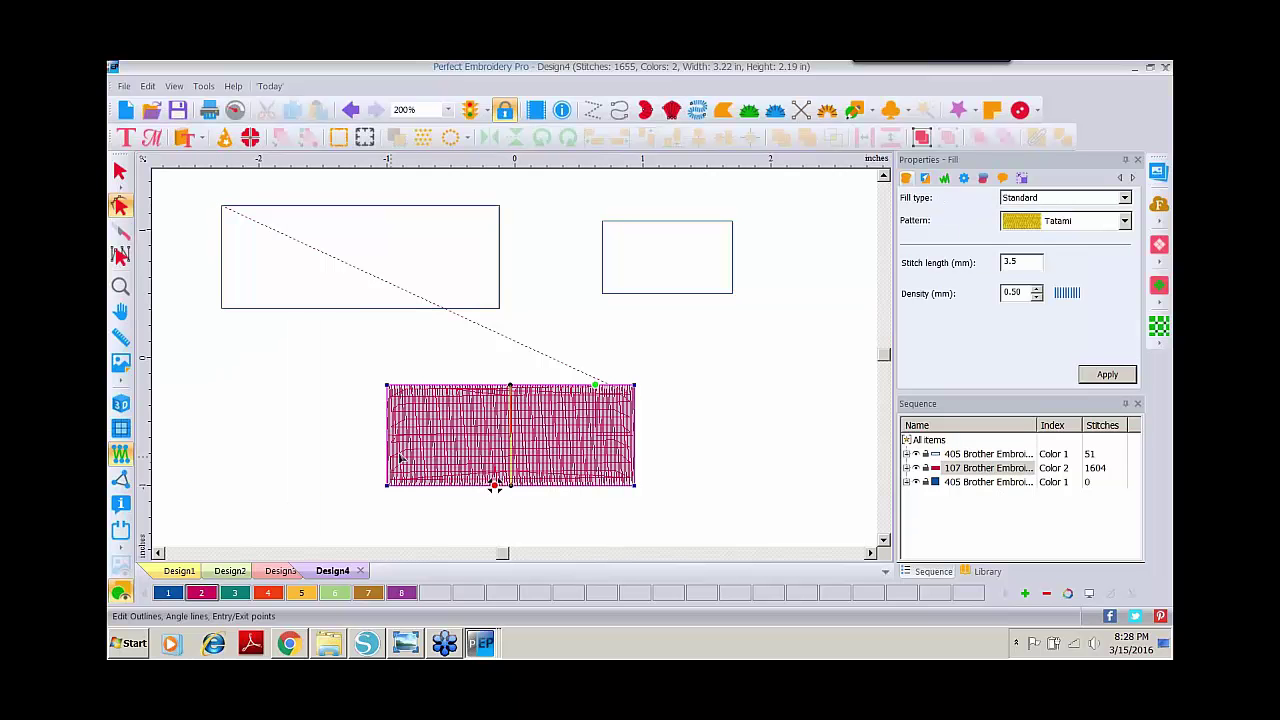
{"action": "right_click", "coordinate": [388, 488]}
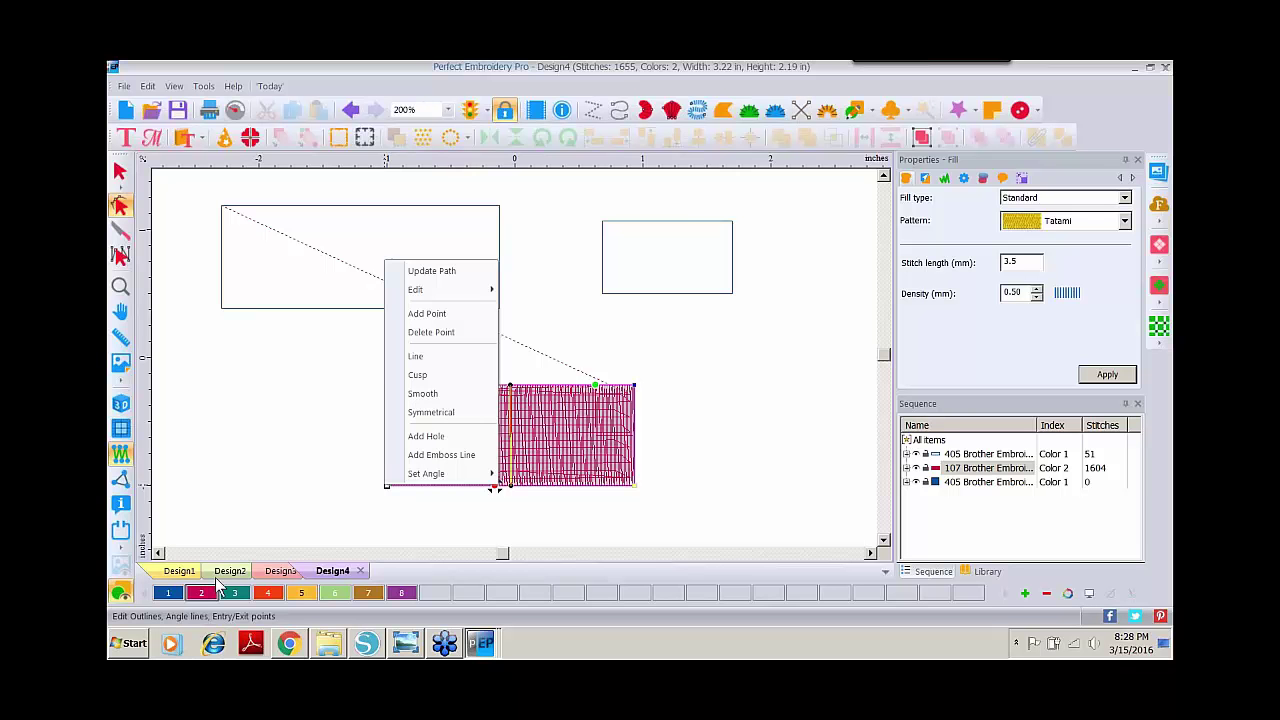
{"action": "left_click", "coordinate": [321, 485]}
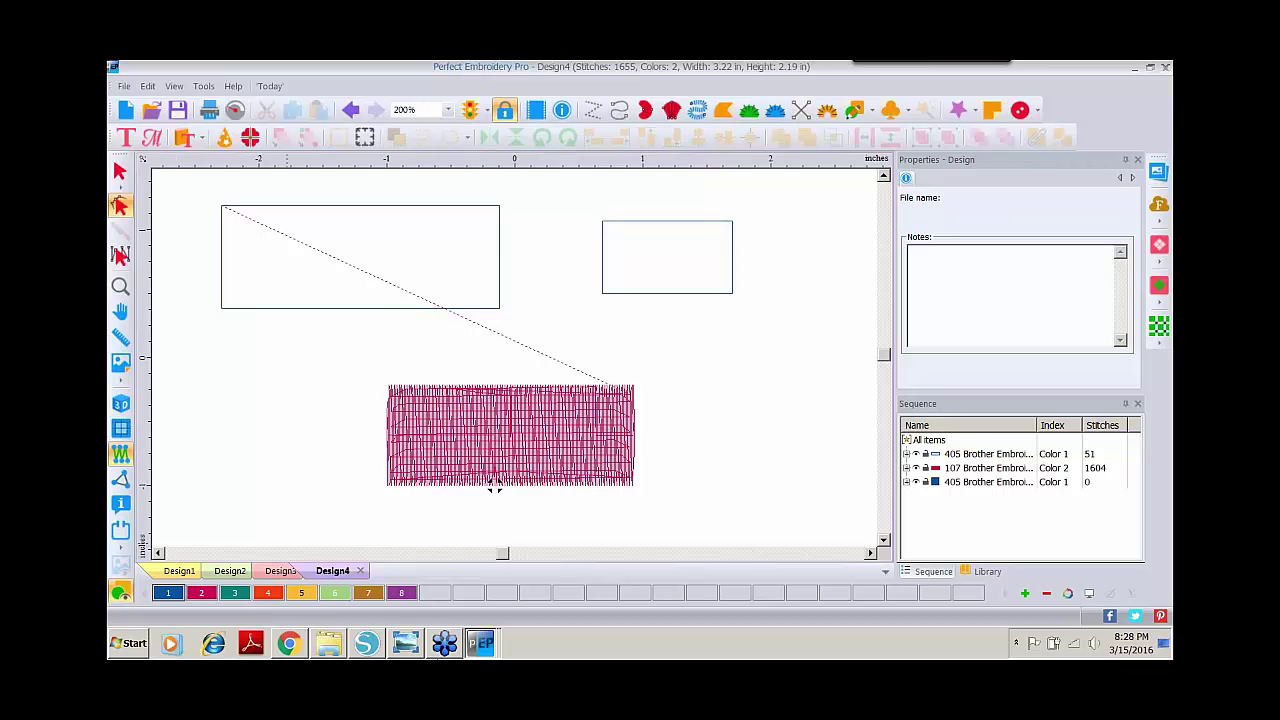
Switch to Windows Photo Viewer and browse the applique pictures through to the split shirt and split cat examples
{"action": "mouse_move", "coordinate": [415, 650]}
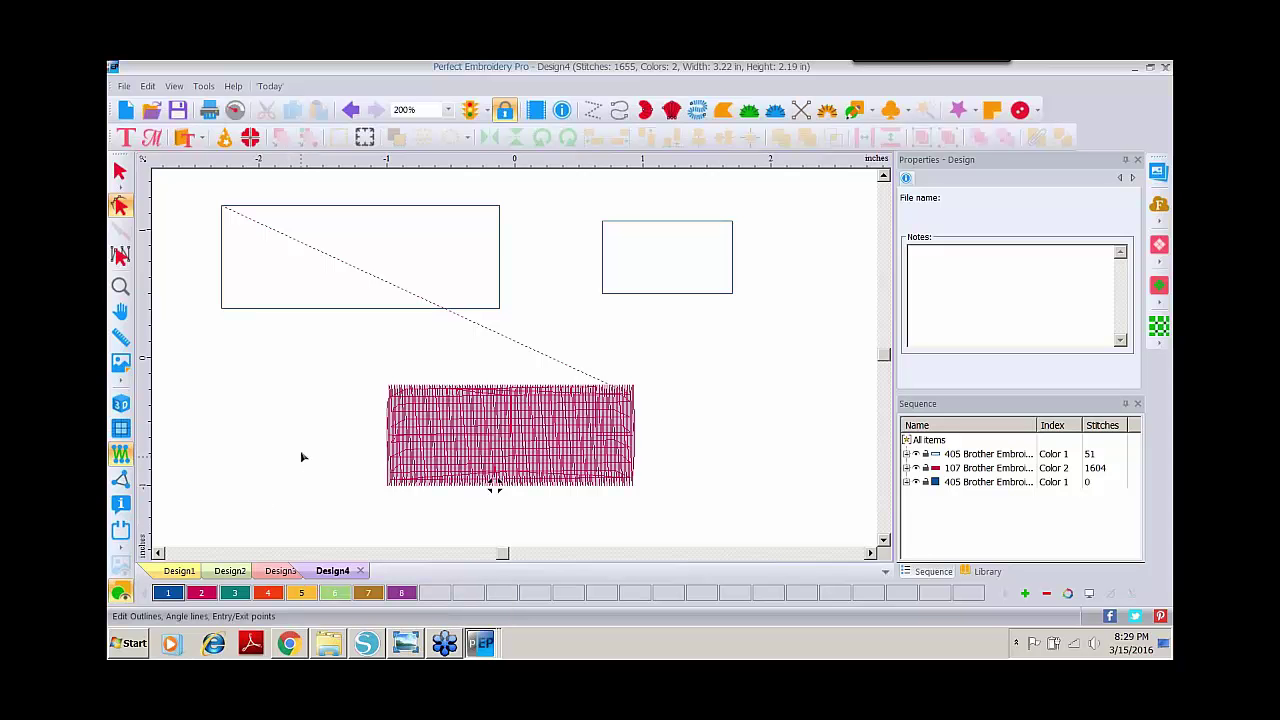
{"action": "left_click", "coordinate": [406, 648]}
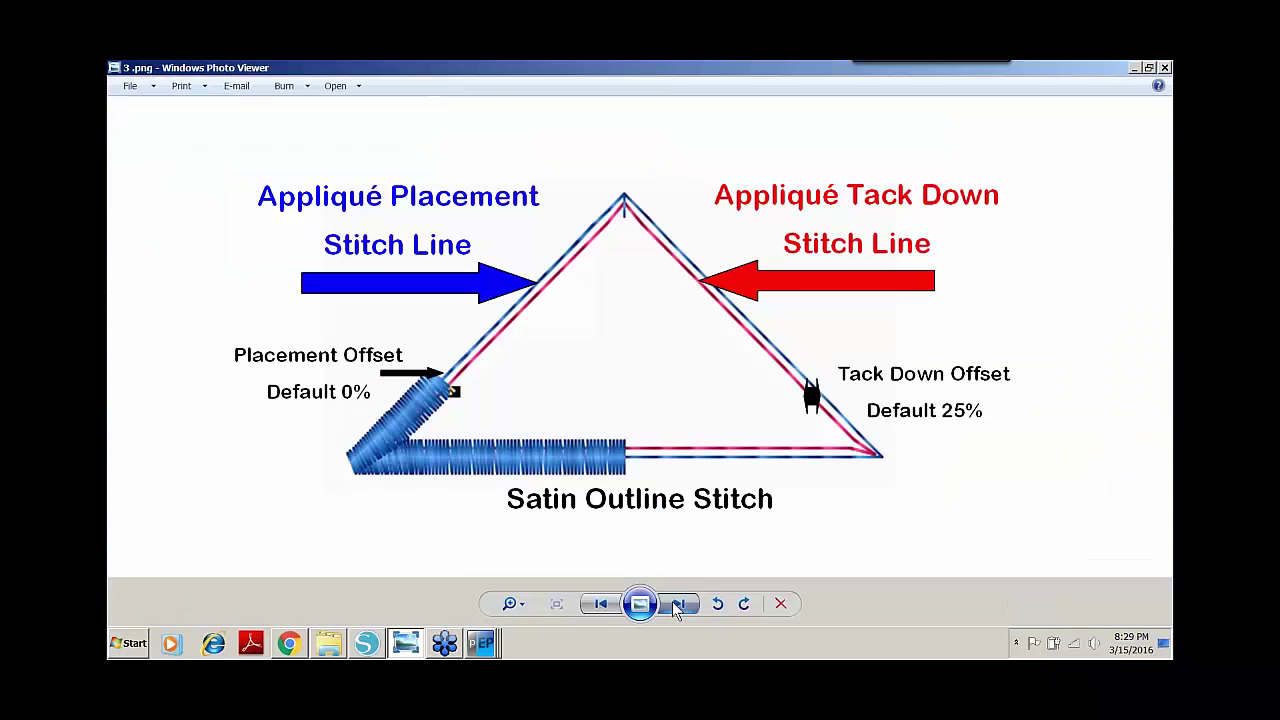
{"action": "left_click", "coordinate": [678, 603]}
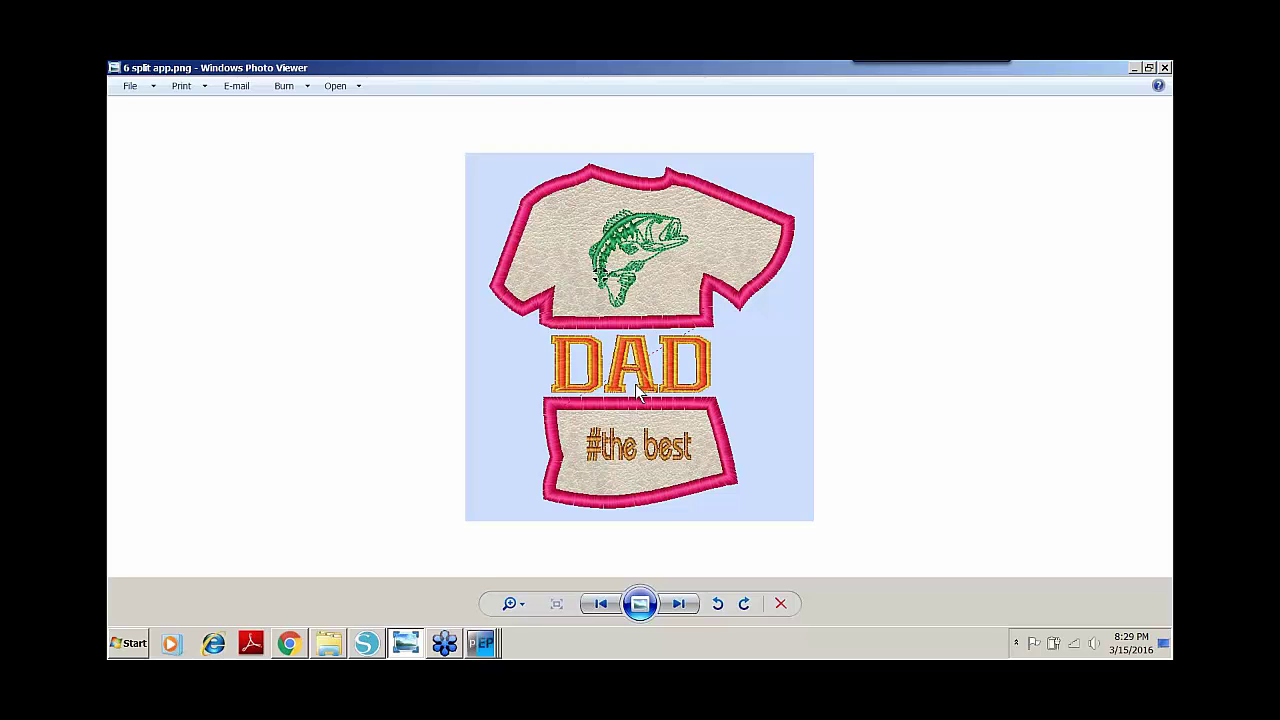
{"action": "left_click", "coordinate": [678, 603]}
{"action": "left_click", "coordinate": [678, 603]}
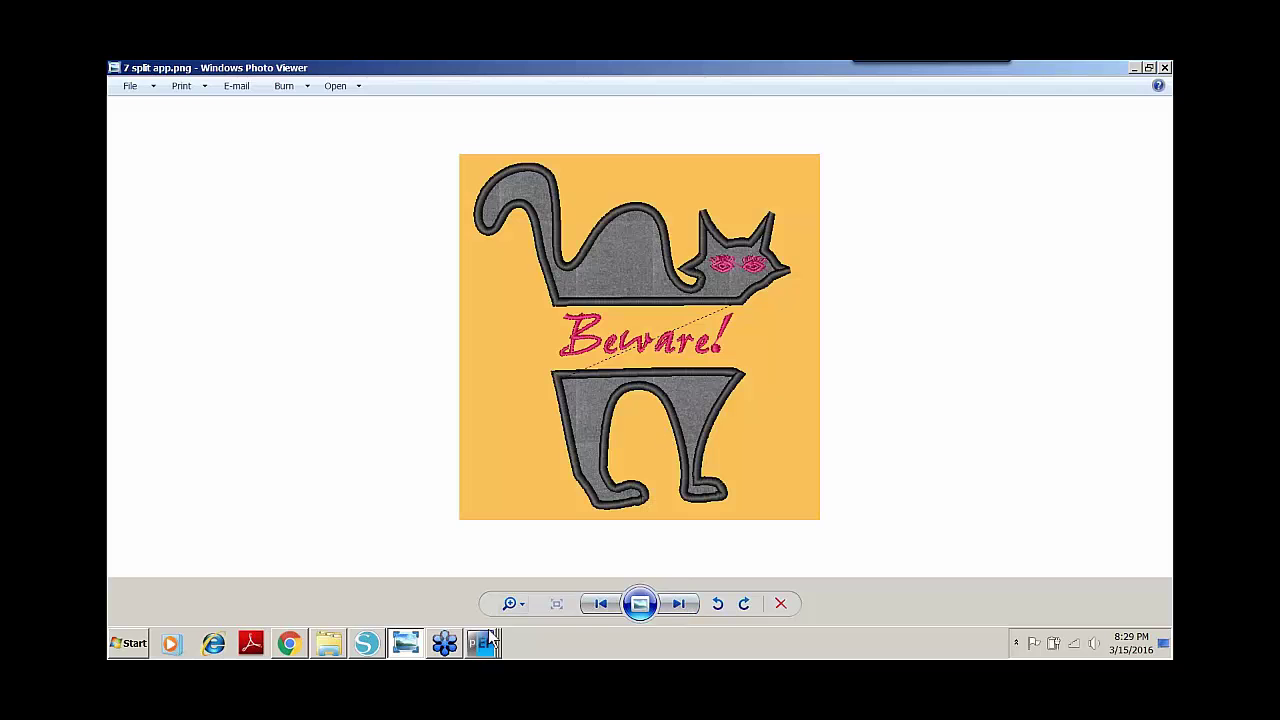
Return to Perfect Embroidery Pro, create a new design and add the Shirt03 shape from the catalog as an applique
{"action": "mouse_move", "coordinate": [473, 648]}
{"action": "left_click", "coordinate": [457, 607]}
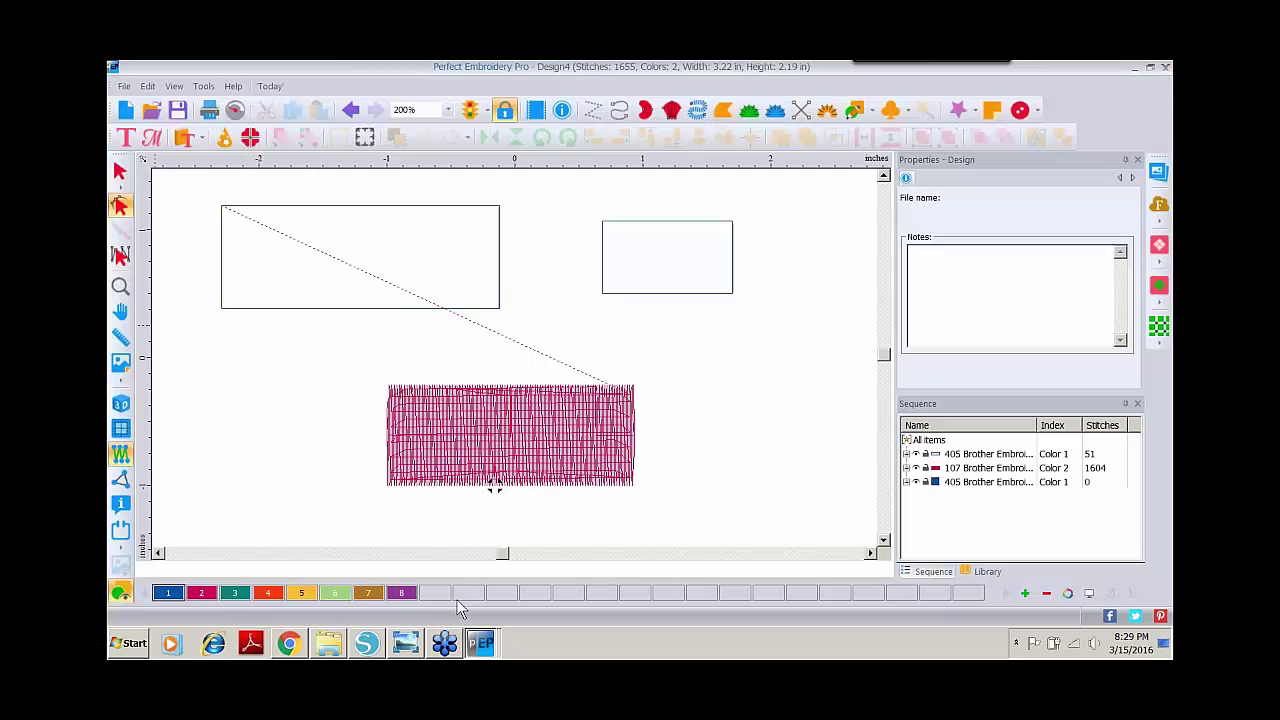
{"action": "left_click", "coordinate": [125, 110]}
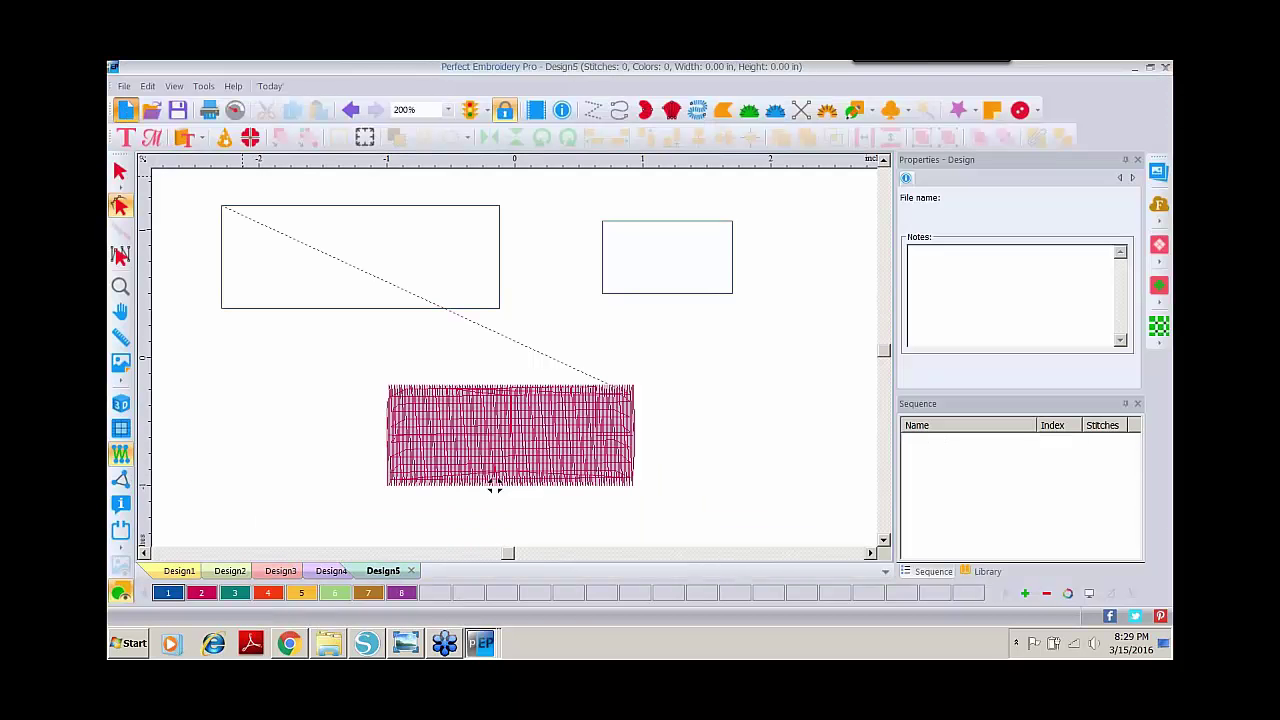
{"action": "left_click", "coordinate": [204, 140]}
{"action": "left_click", "coordinate": [222, 200]}
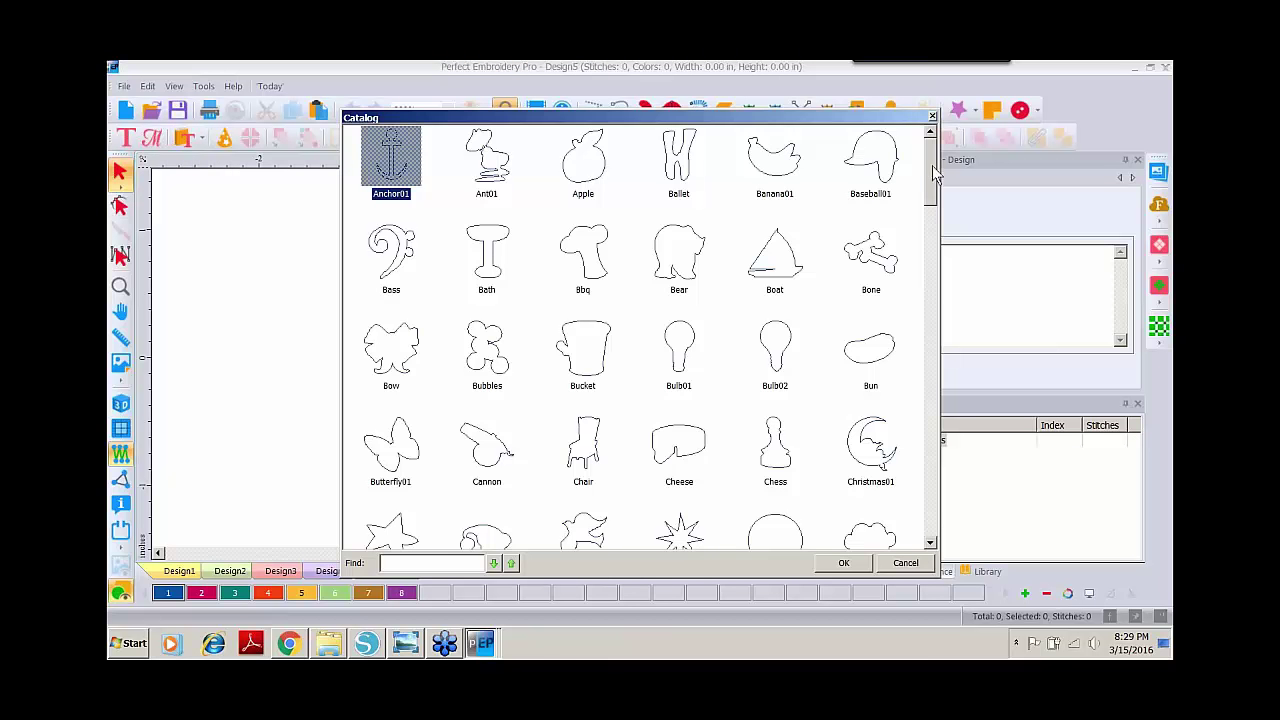
{"action": "left_click_drag", "start_coordinate": [932, 165], "coordinate": [930, 452]}
{"action": "left_click", "coordinate": [773, 382]}
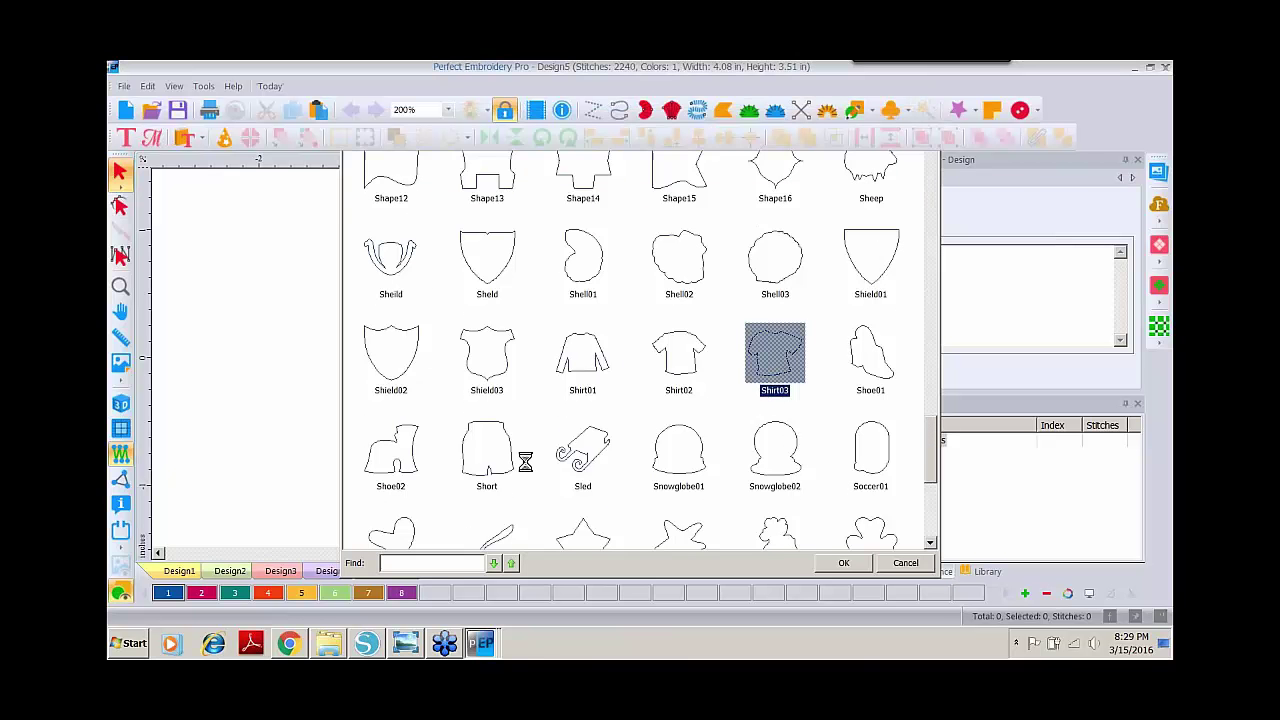
Show the stitches in 3D and enable Change colors for the shirt applique
{"action": "left_click", "coordinate": [119, 408]}
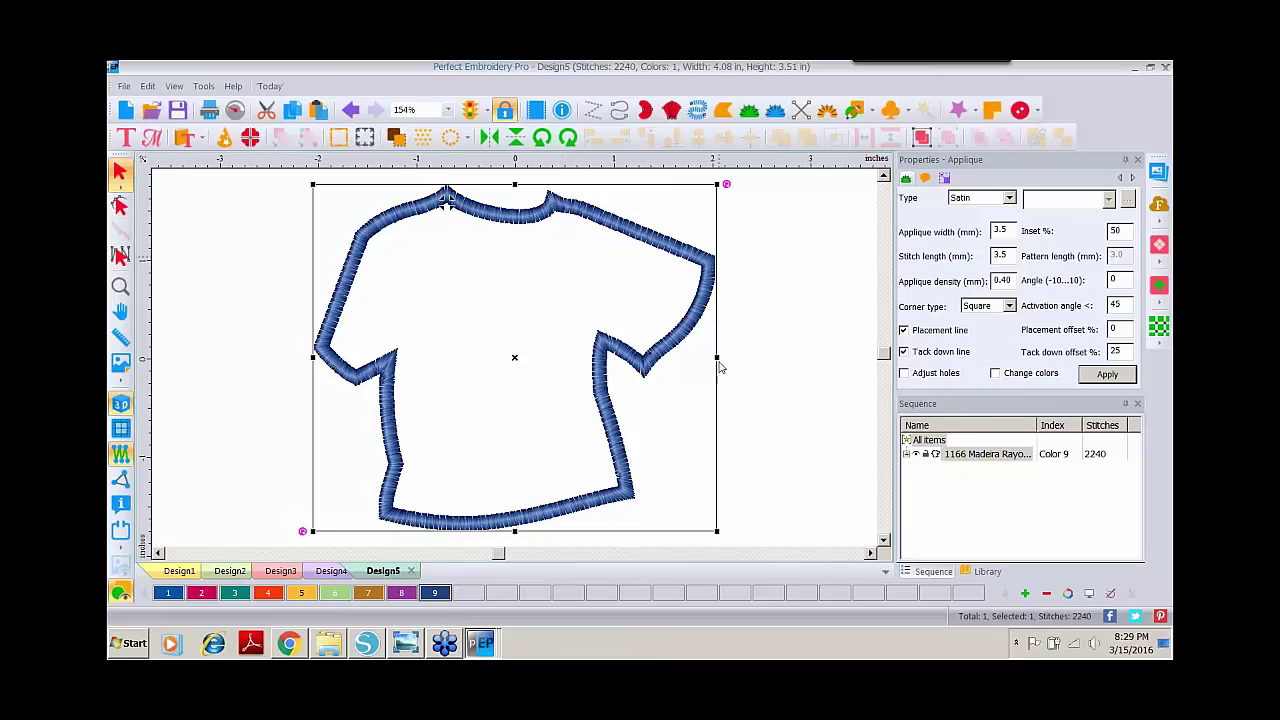
{"action": "left_click", "coordinate": [995, 374]}
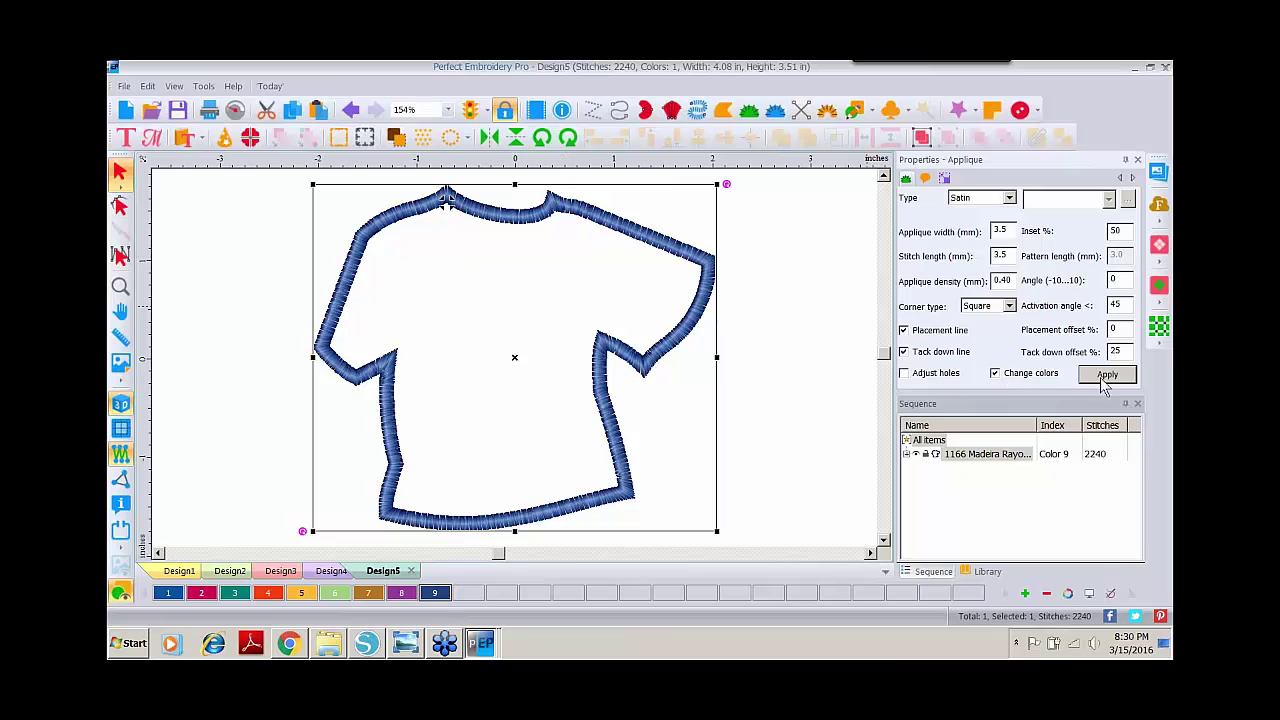
{"action": "left_click", "coordinate": [1100, 376]}
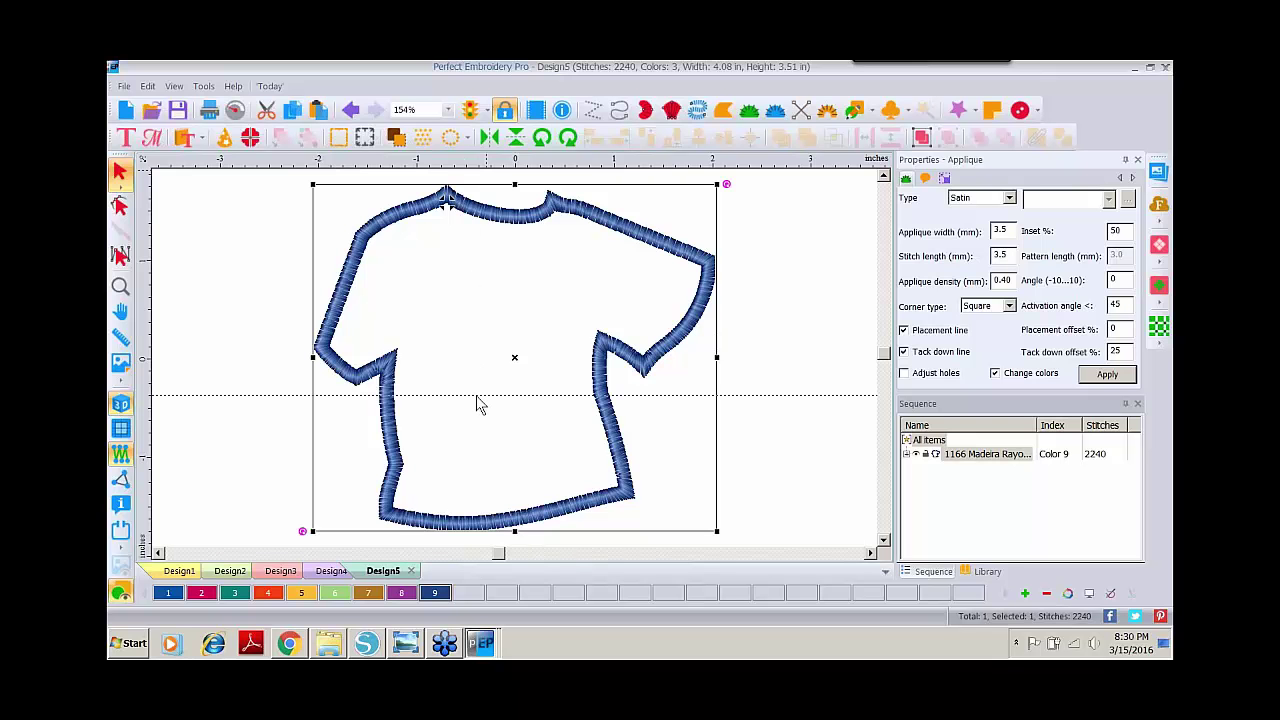
Place a horizontal guide across the shirt just below the sleeves and split the applique outline where the guide crosses each side
{"action": "left_click_drag", "start_coordinate": [478, 403], "coordinate": [482, 401]}
{"action": "left_click", "coordinate": [120, 287]}
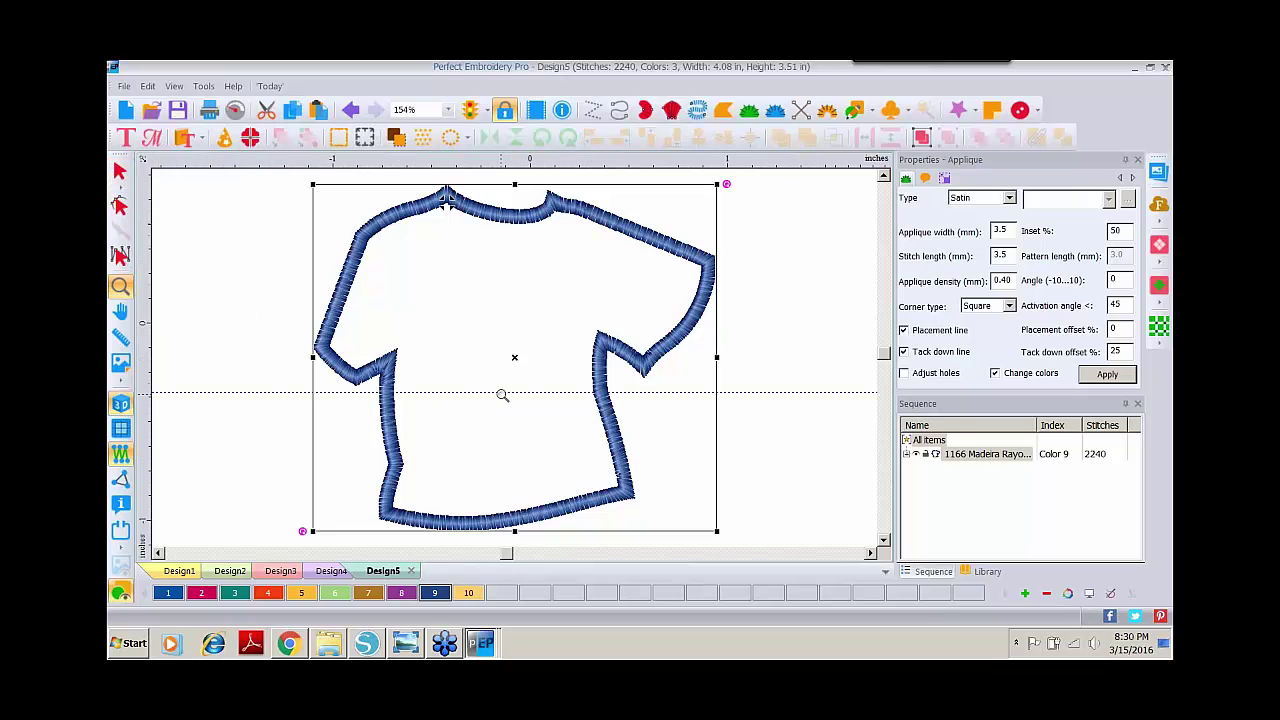
{"action": "left_click", "coordinate": [503, 394]}
{"action": "left_click", "coordinate": [120, 205]}
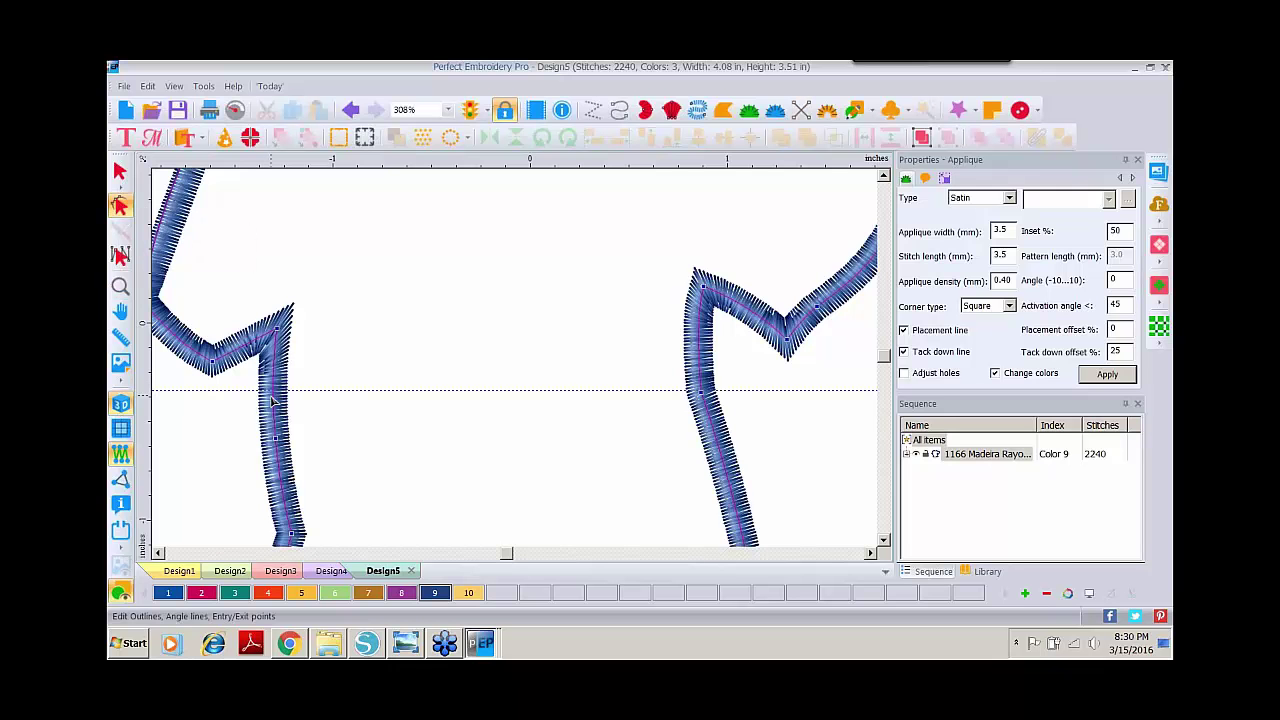
{"action": "right_click", "coordinate": [274, 397]}
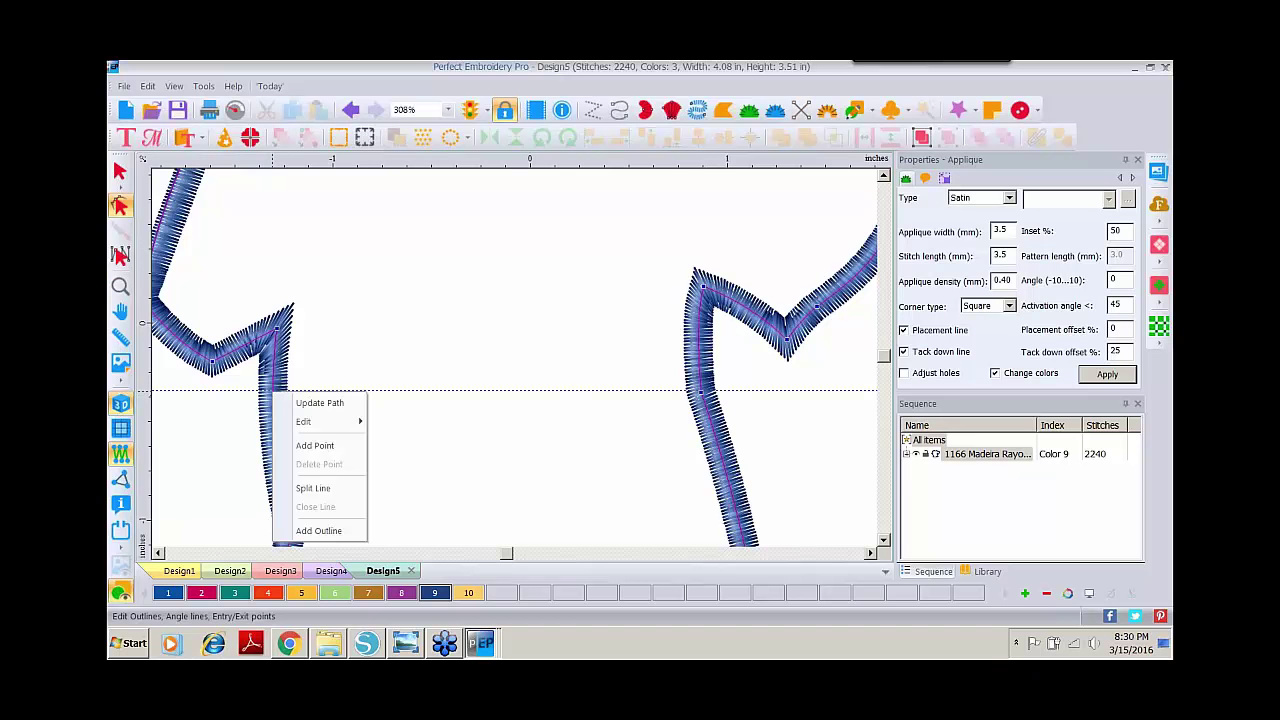
{"action": "left_click", "coordinate": [306, 490]}
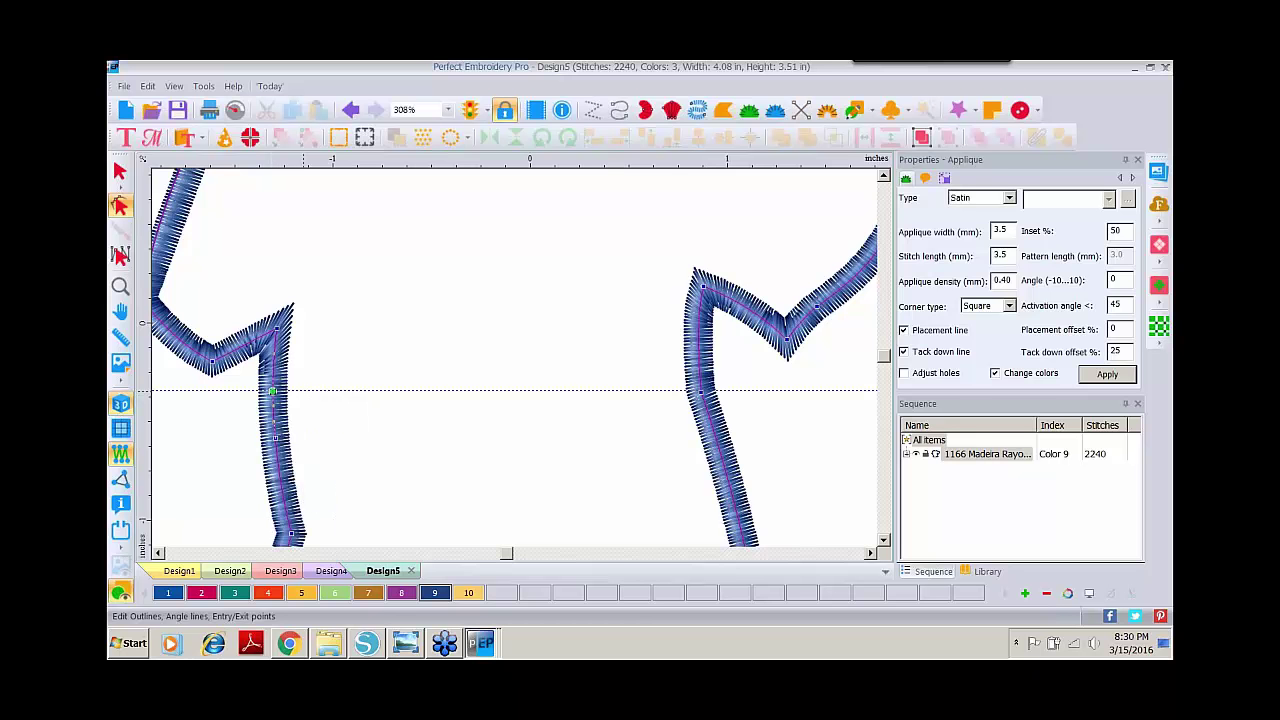
{"action": "right_click", "coordinate": [701, 393]}
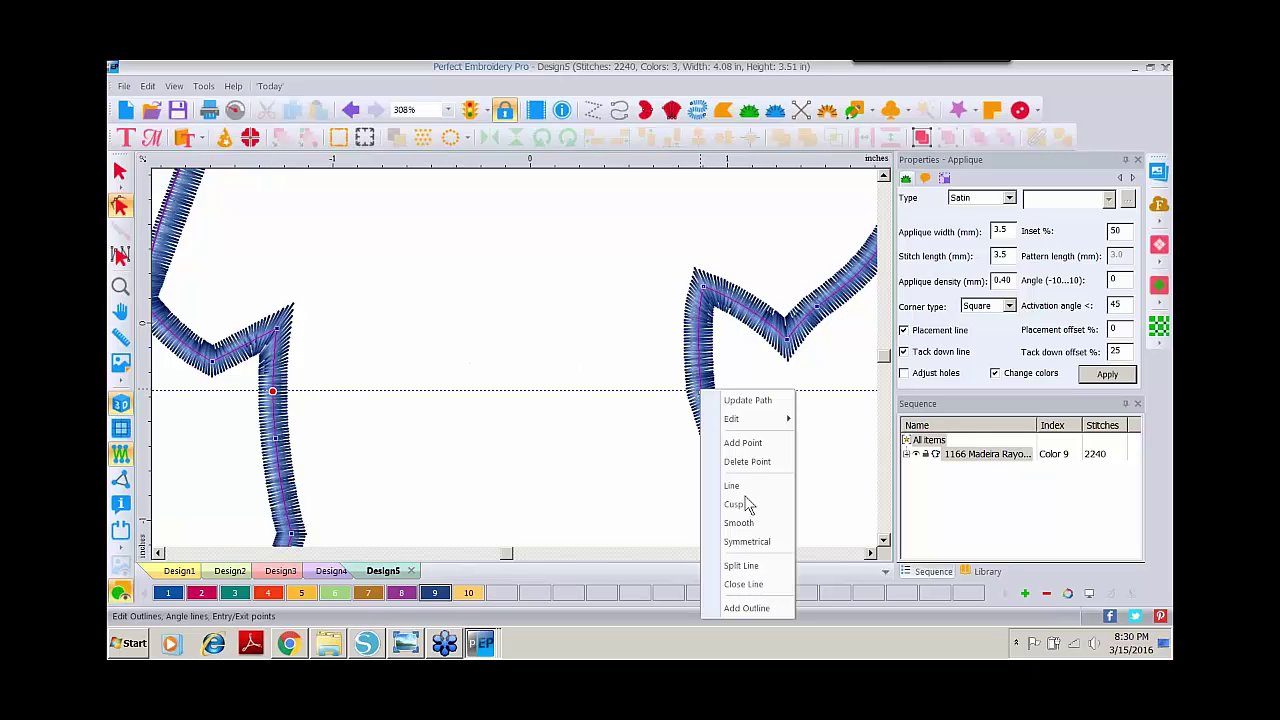
{"action": "left_click", "coordinate": [740, 566]}
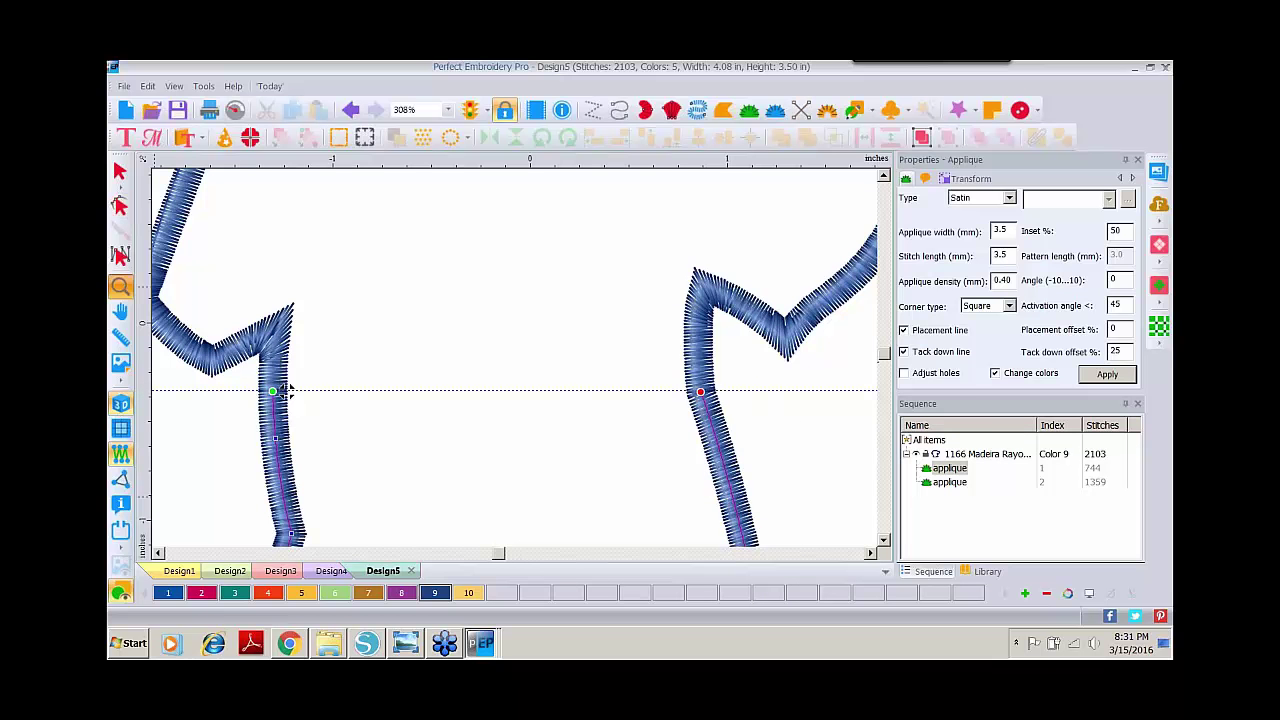
{"action": "left_click", "coordinate": [120, 286]}
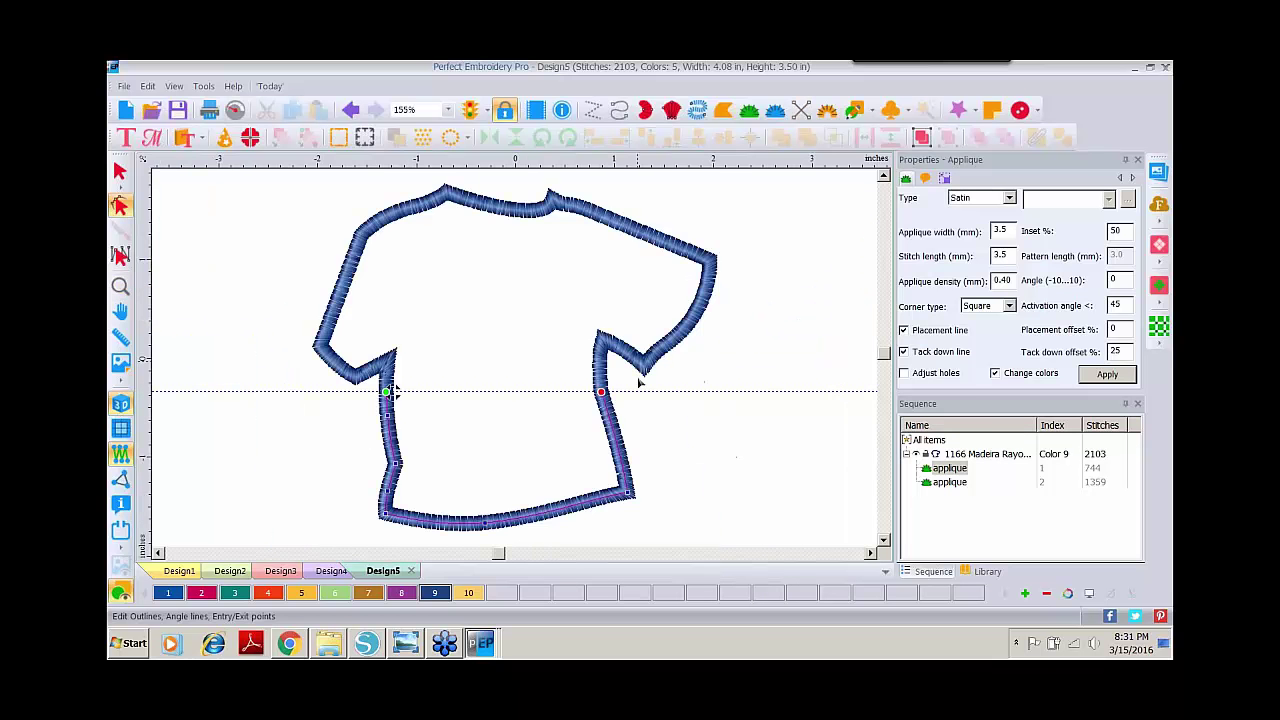
Move the lower shirt piece straight down about 1.2 in to open a gap below the upper piece
{"action": "left_click", "coordinate": [120, 176]}
{"action": "left_click", "coordinate": [491, 417]}
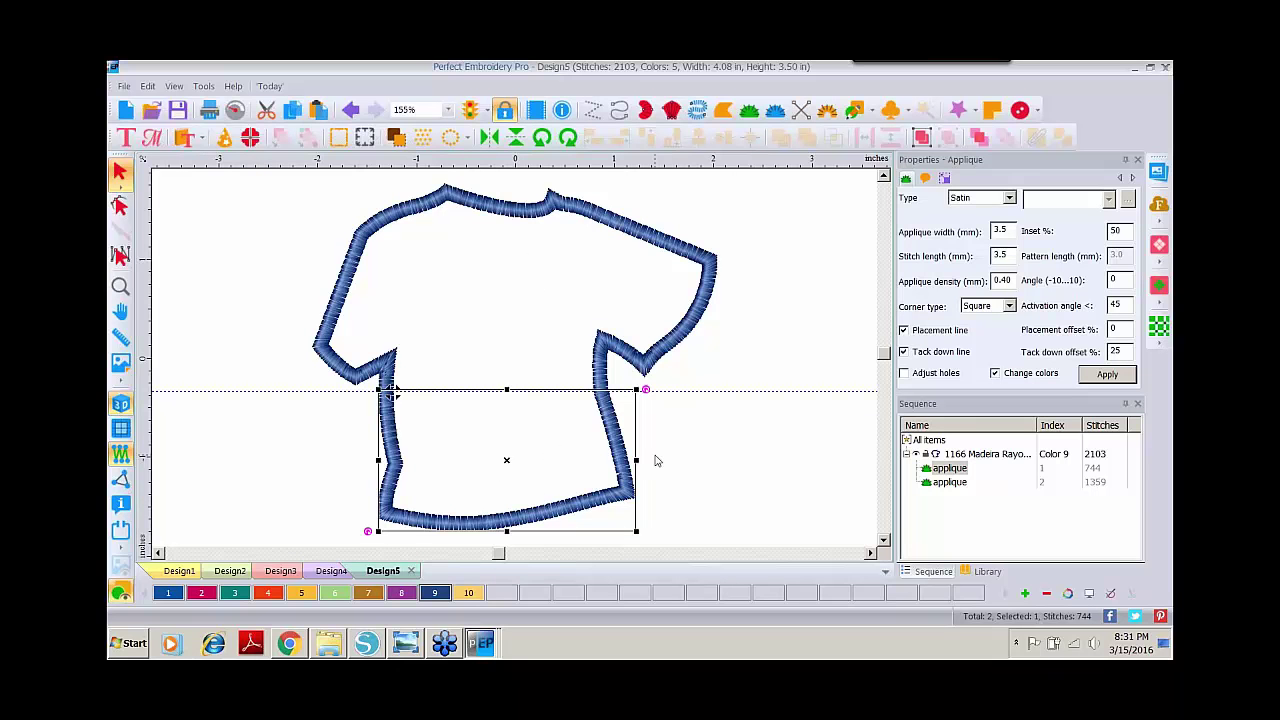
{"action": "left_click_drag", "start_coordinate": [390, 390], "coordinate": [390, 393]}
{"action": "key", "text": "Down"}
{"action": "key", "text": "Down"}
{"action": "key", "text": "Down"}
{"action": "key", "text": "Down"}
{"action": "key", "text": "Down"}
{"action": "key", "text": "Down"}
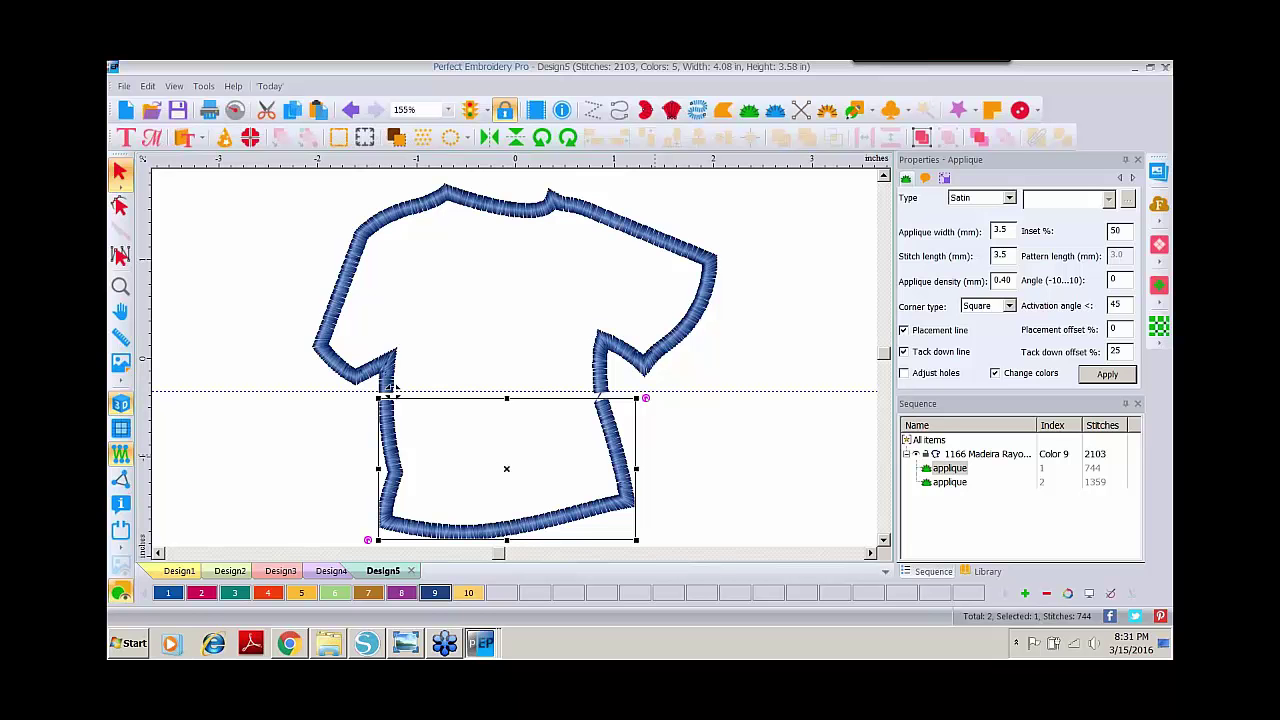
{"action": "key", "text": "Down"}
{"action": "key", "text": "Down"}
{"action": "key", "text": "Down"}
{"action": "key", "text": "Down"}
{"action": "key", "text": "Down"}
{"action": "key", "text": "Down"}
{"action": "key", "text": "Down"}
{"action": "key", "text": "Down"}
{"action": "key", "text": "Down"}
{"action": "key", "text": "Down"}
{"action": "key", "text": "Down"}
{"action": "key", "text": "Down"}
{"action": "key", "text": "Down"}
{"action": "key", "text": "Down"}
{"action": "key", "text": "Down"}
{"action": "key", "text": "Down"}
{"action": "key", "text": "Down"}
{"action": "key", "text": "Down"}
{"action": "key", "text": "Down"}
{"action": "key", "text": "Down"}
{"action": "key", "text": "Down"}
{"action": "key", "text": "Down"}
{"action": "key", "text": "Down"}
{"action": "key", "text": "Down"}
{"action": "key", "text": "Down"}
{"action": "key", "text": "Down"}
{"action": "key", "text": "Down"}
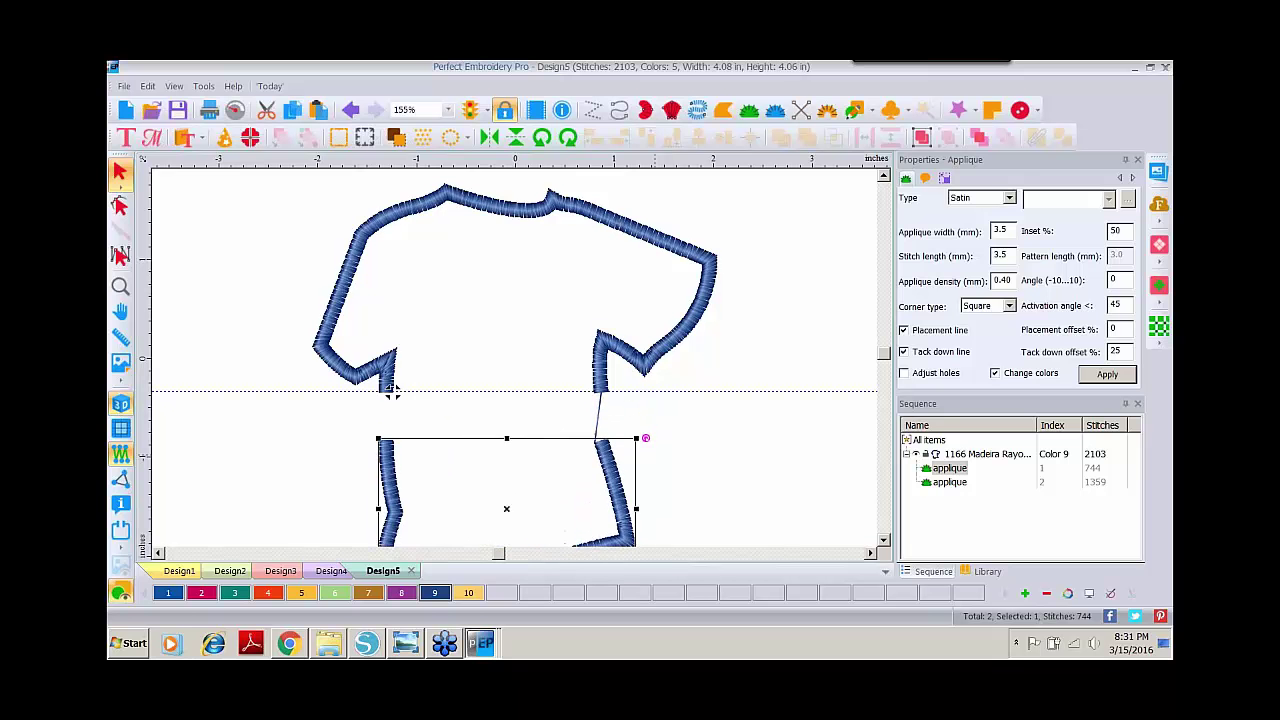
{"action": "key", "text": "Down"}
{"action": "key", "text": "Down"}
{"action": "key", "text": "Down"}
{"action": "key", "text": "Down"}
{"action": "key", "text": "Down"}
{"action": "key", "text": "Down"}
{"action": "key", "text": "Down"}
{"action": "key", "text": "Down"}
{"action": "key", "text": "Down"}
{"action": "key", "text": "Down"}
{"action": "key", "text": "Down"}
{"action": "key", "text": "Down"}
{"action": "key", "text": "Down"}
{"action": "key", "text": "Down"}
{"action": "key", "text": "Down"}
{"action": "key", "text": "Down"}
{"action": "key", "text": "Down"}
{"action": "key", "text": "Down"}
{"action": "key", "text": "Down"}
{"action": "key", "text": "Down"}
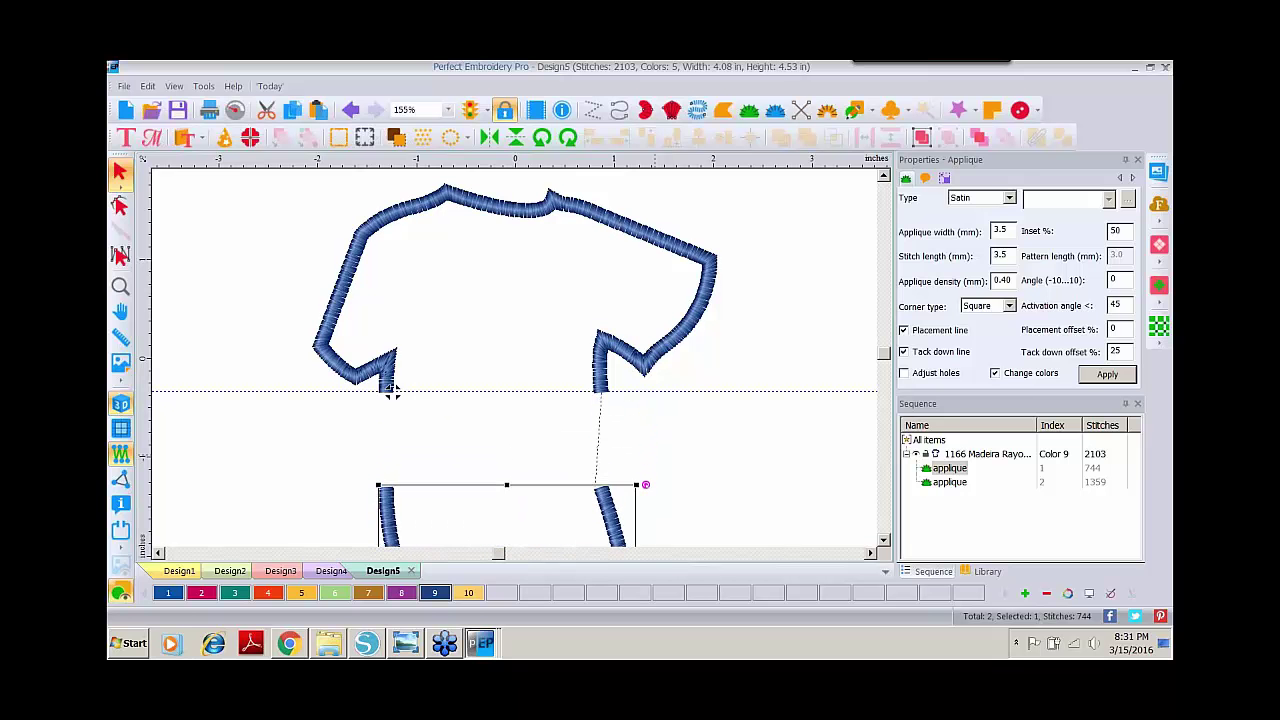
{"action": "key", "text": "Down"}
{"action": "key", "text": "Down"}
{"action": "key", "text": "Down"}
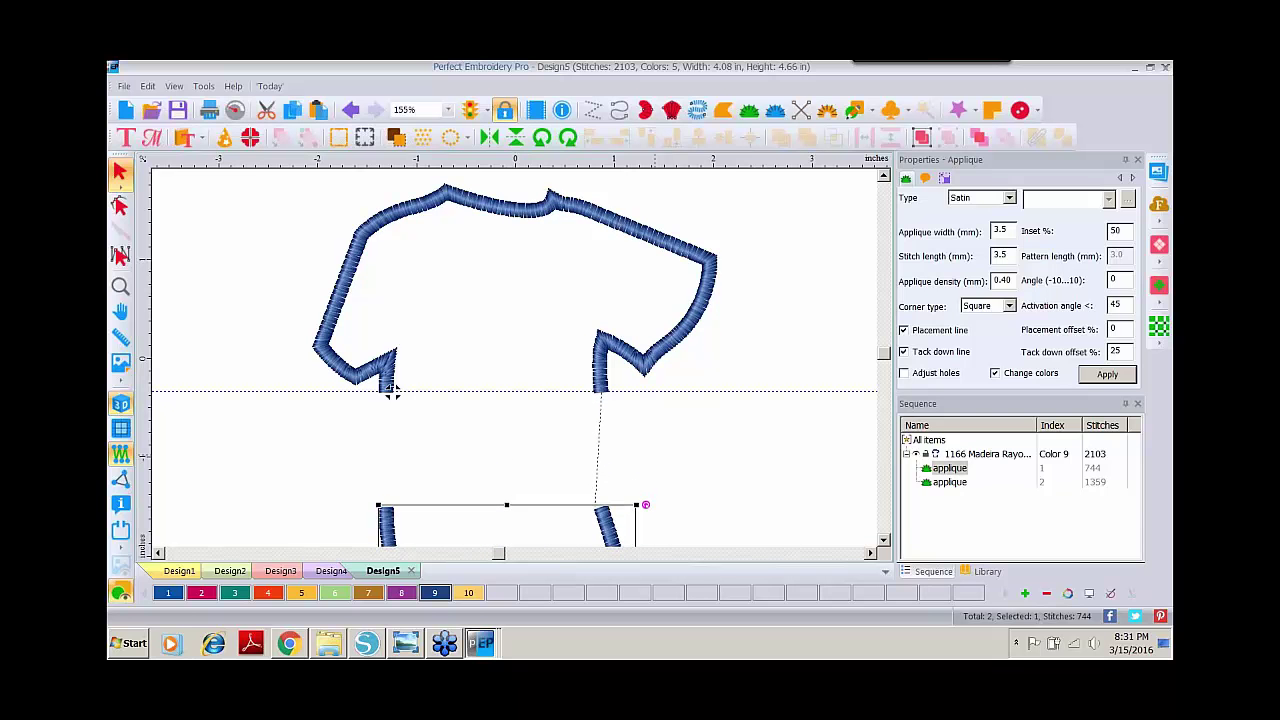
Close the open upper edge of the lower shirt piece's outline and regenerate its applique stitches
{"action": "left_click", "coordinate": [120, 288]}
{"action": "right_click", "coordinate": [558, 385]}
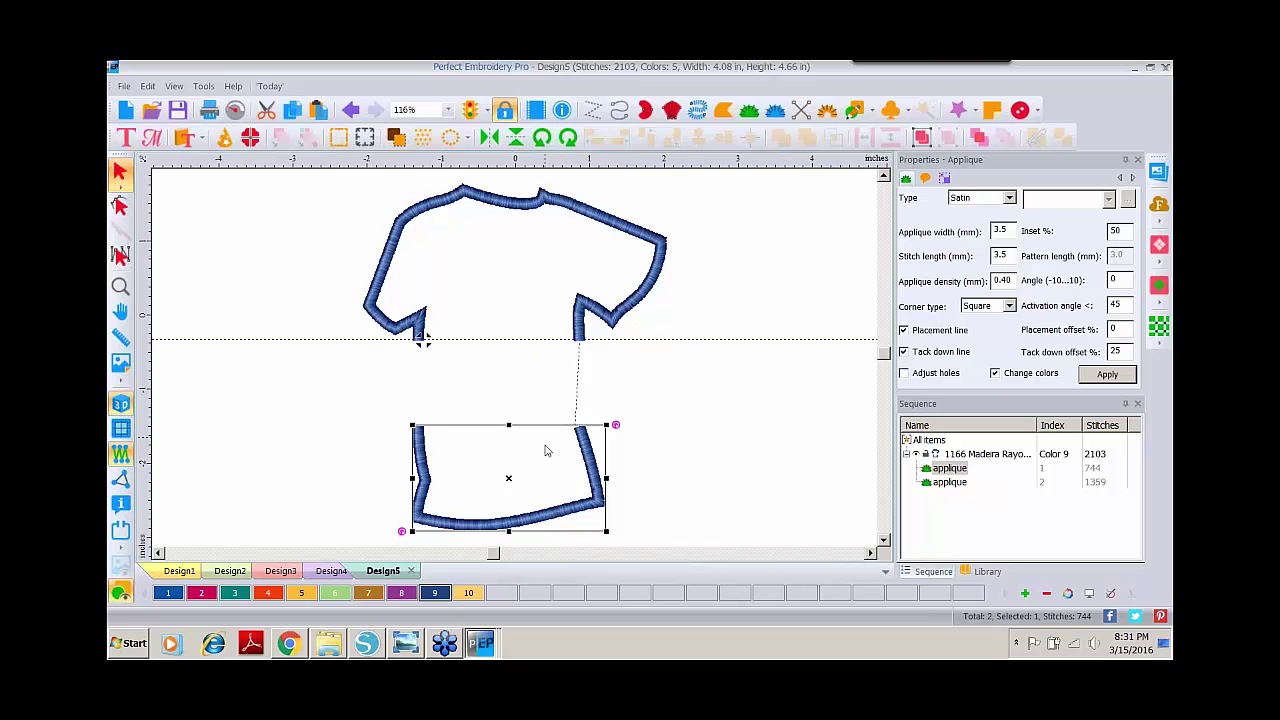
{"action": "left_click", "coordinate": [119, 204]}
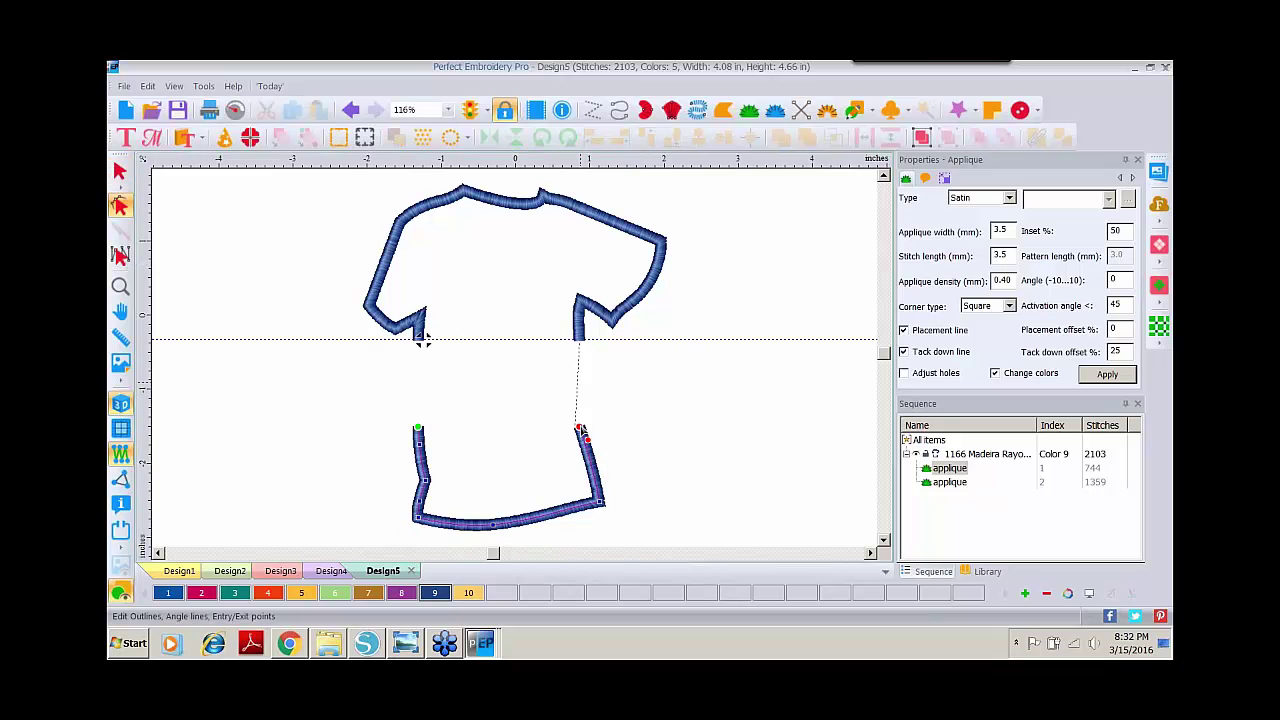
{"action": "right_click", "coordinate": [581, 430]}
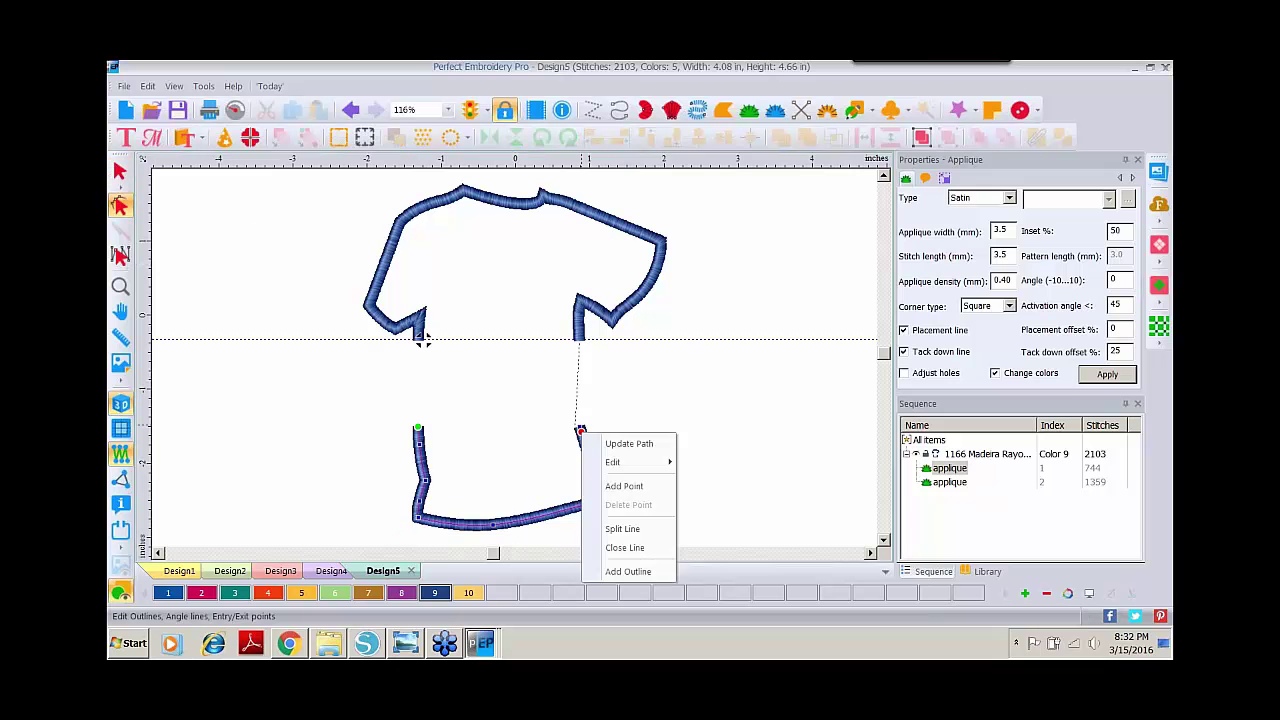
{"action": "left_click", "coordinate": [628, 547]}
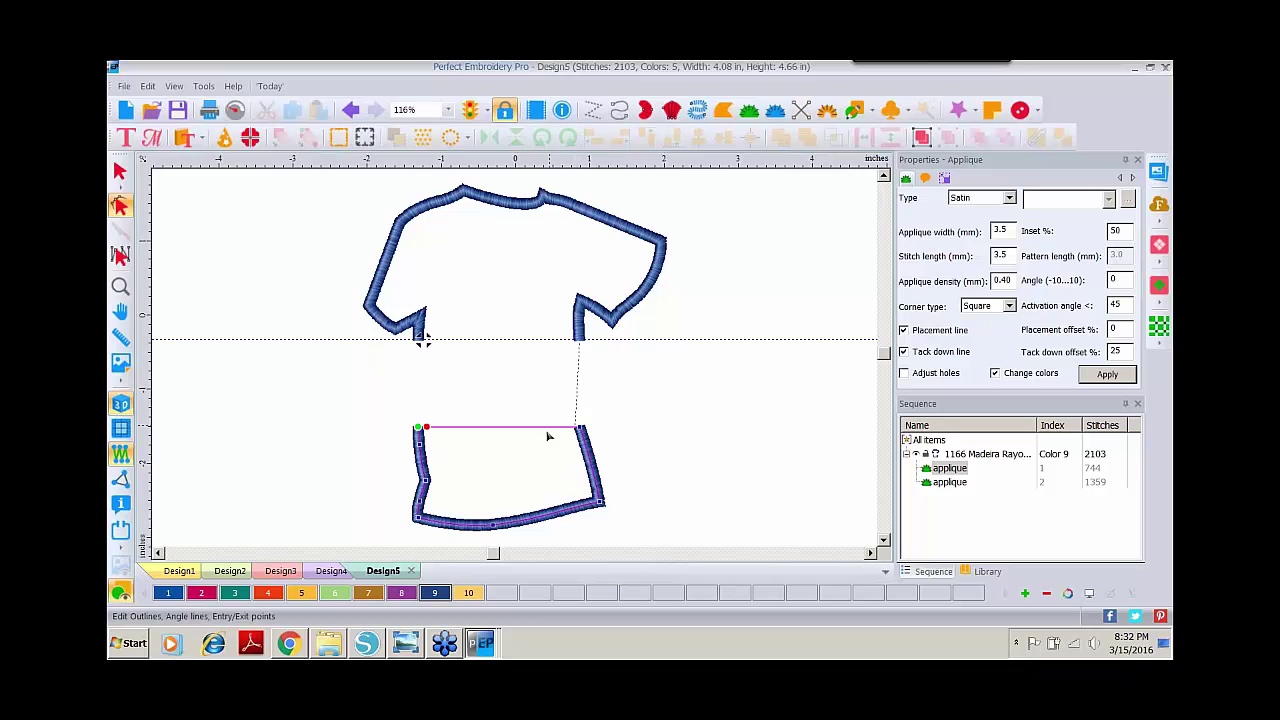
{"action": "left_click", "coordinate": [1107, 373]}
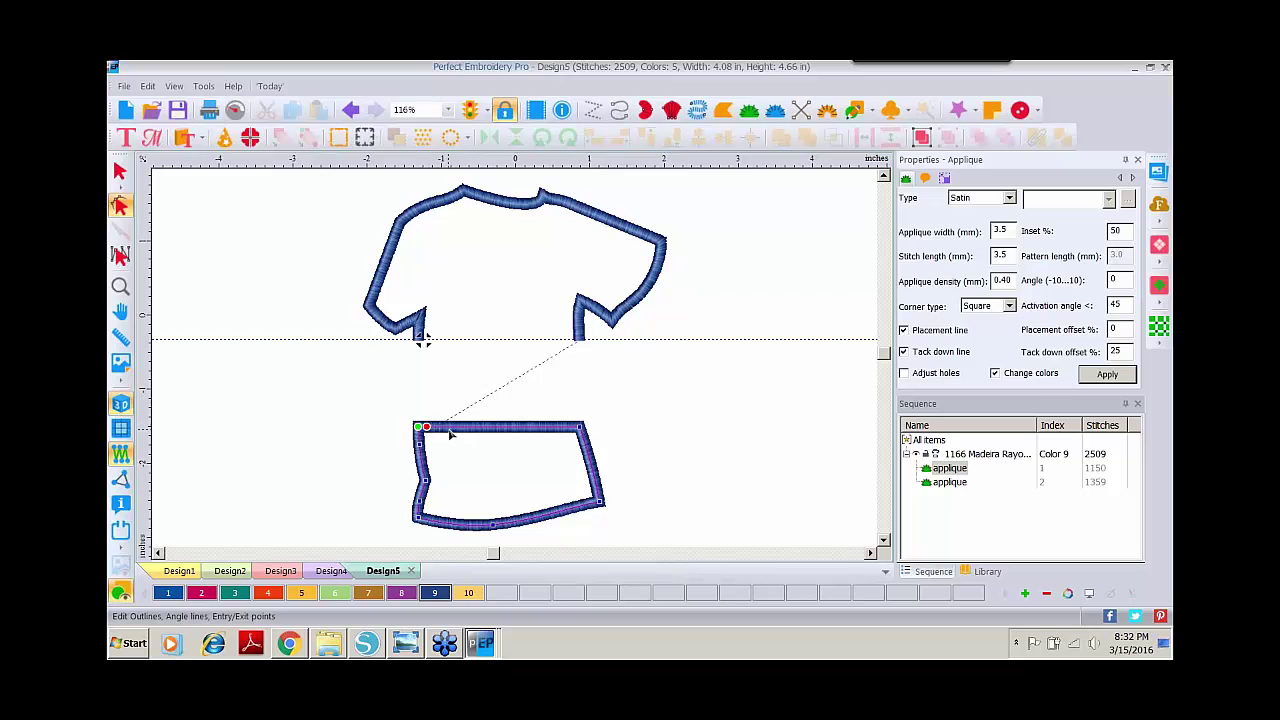
Close the open lower edge of the upper shirt piece's outline, regenerate its stitches and deselect it
{"action": "left_click", "coordinate": [580, 333]}
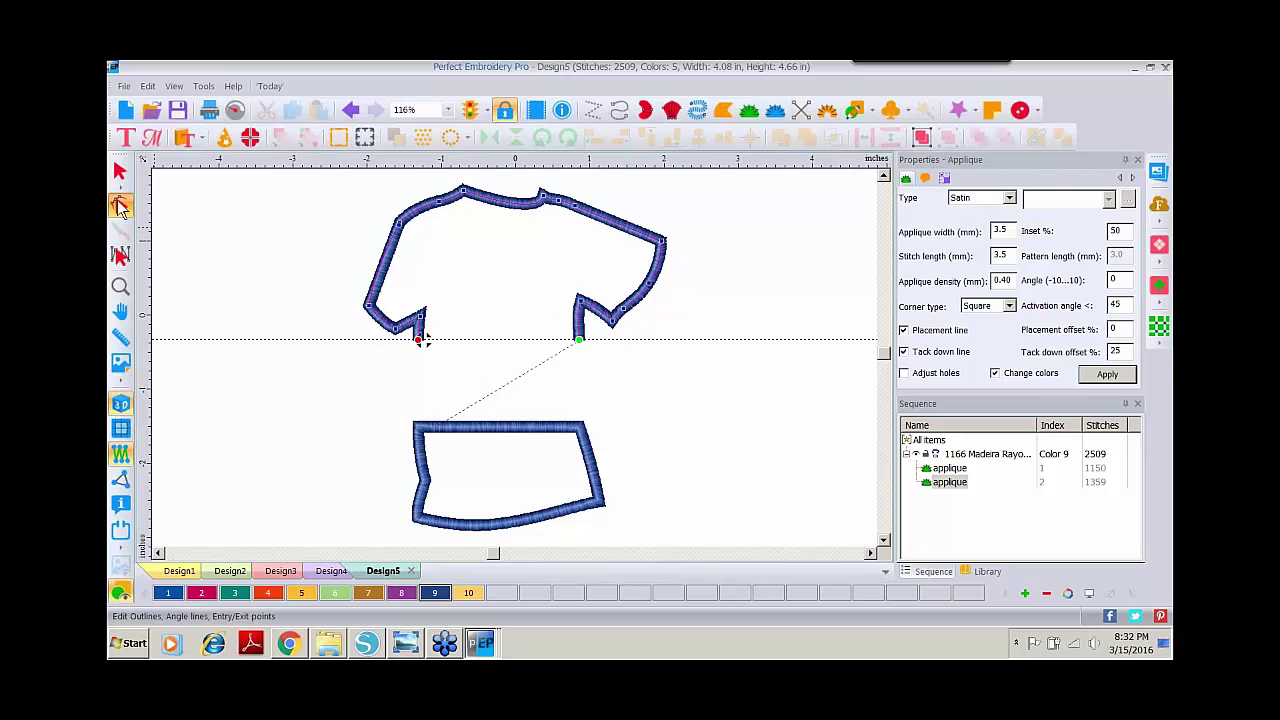
{"action": "right_click", "coordinate": [581, 341]}
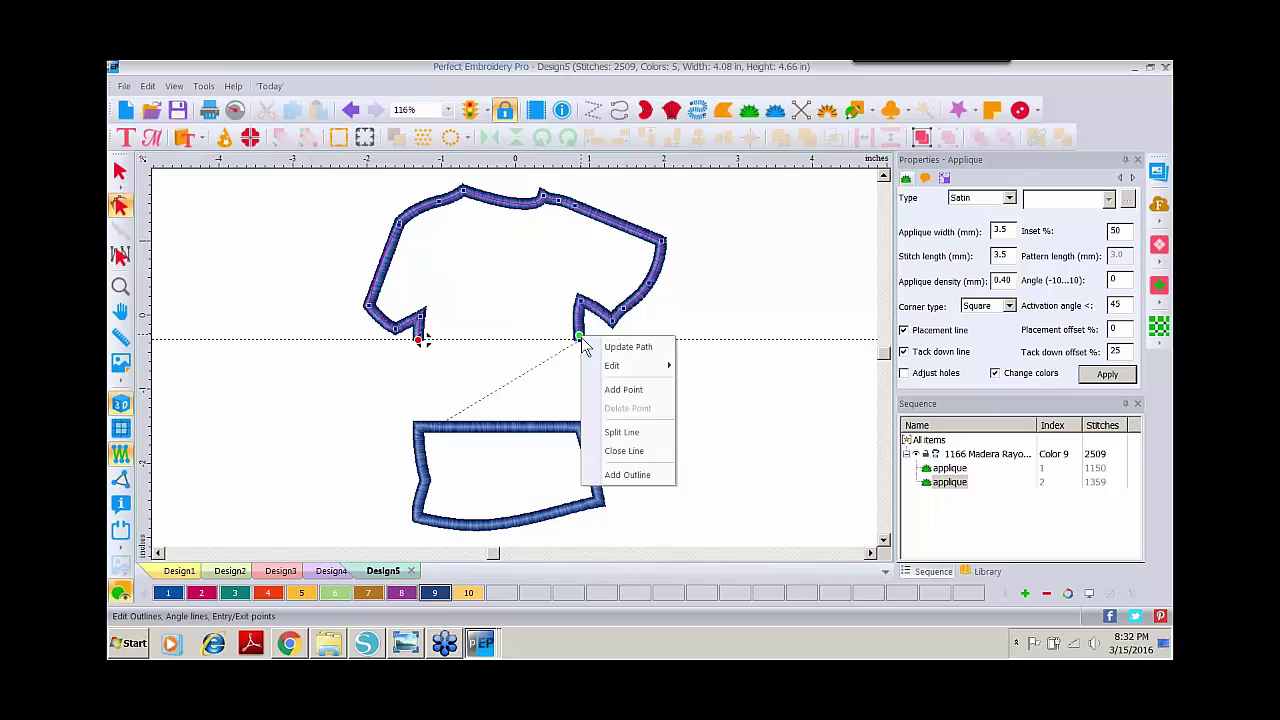
{"action": "left_click", "coordinate": [619, 456]}
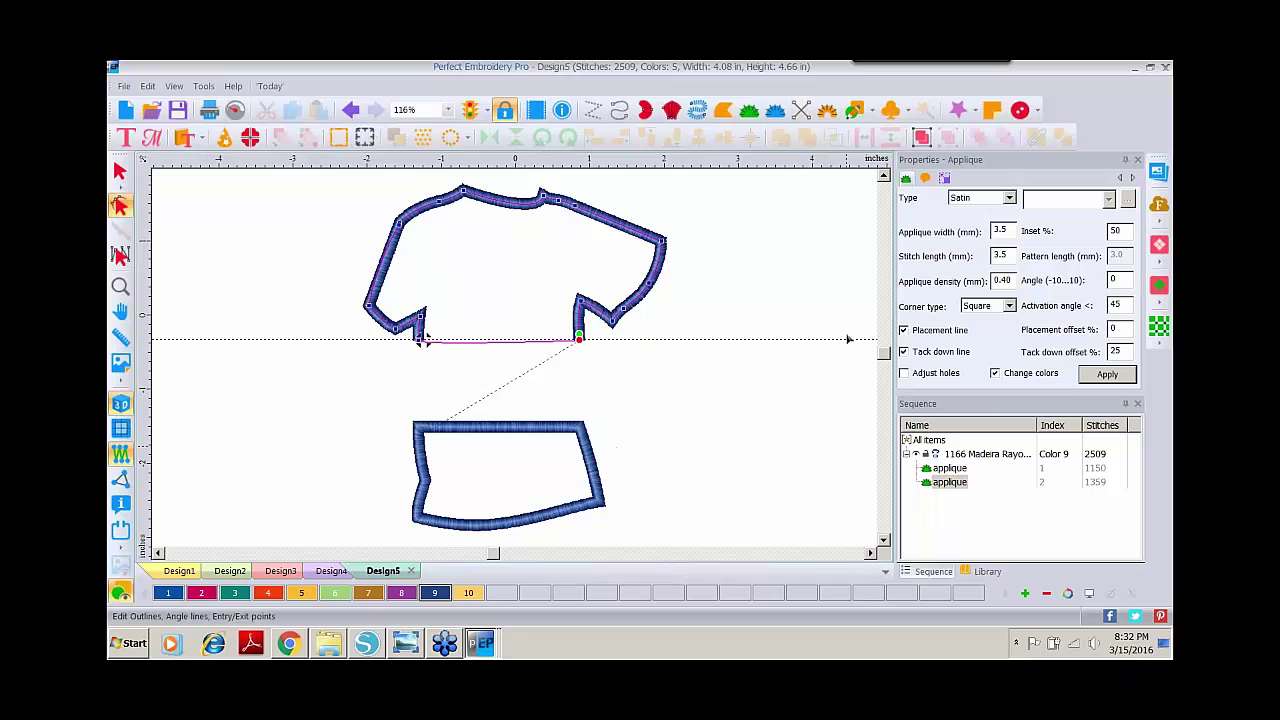
{"action": "left_click", "coordinate": [1107, 376]}
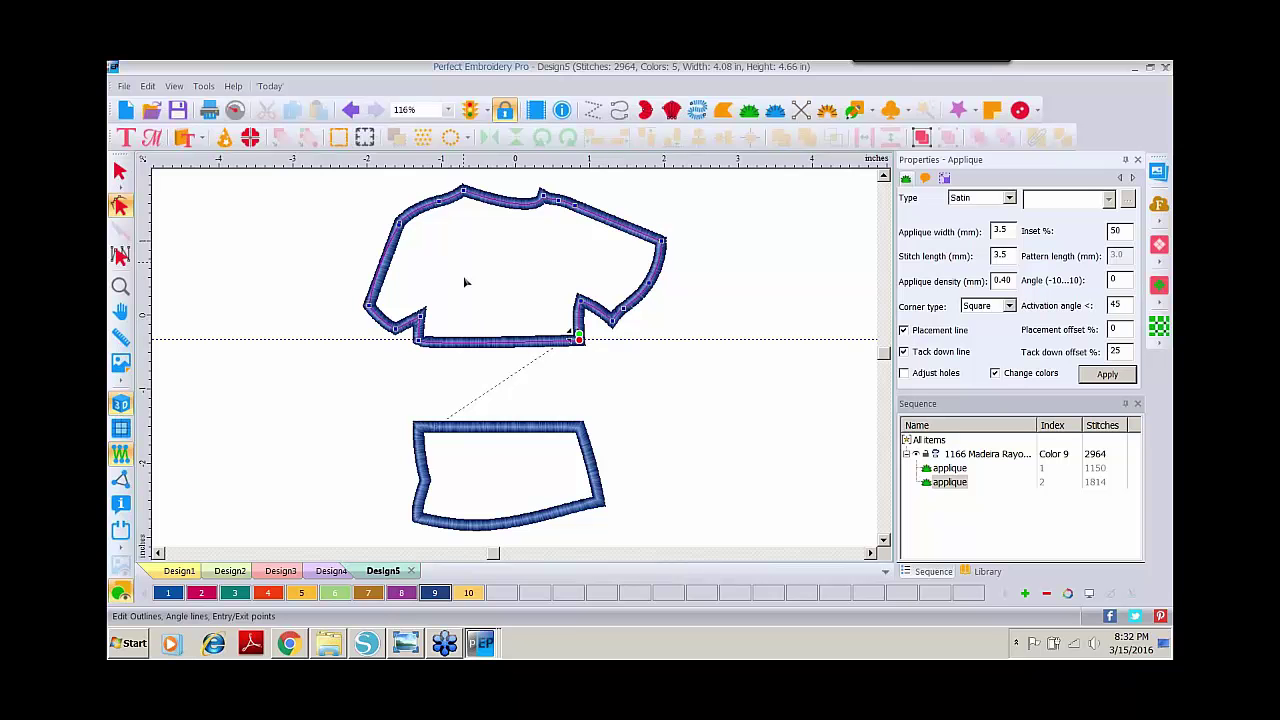
{"action": "left_click", "coordinate": [119, 172]}
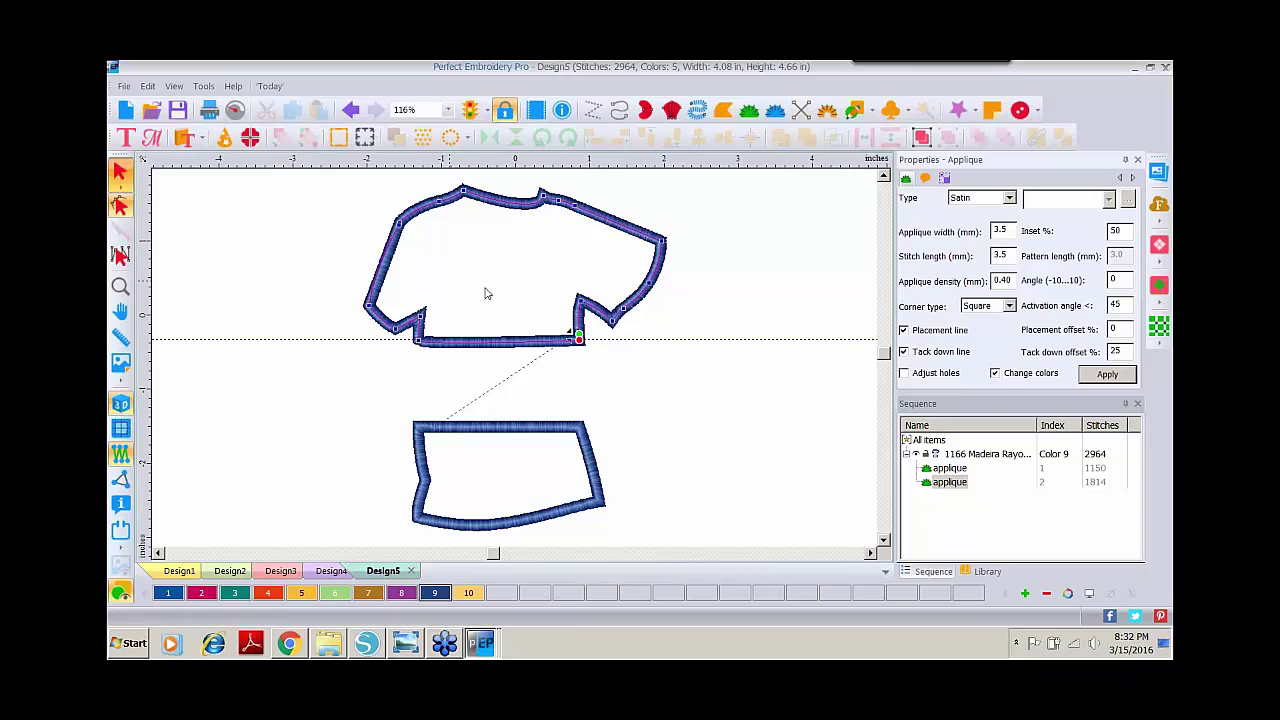
{"action": "left_click", "coordinate": [575, 335]}
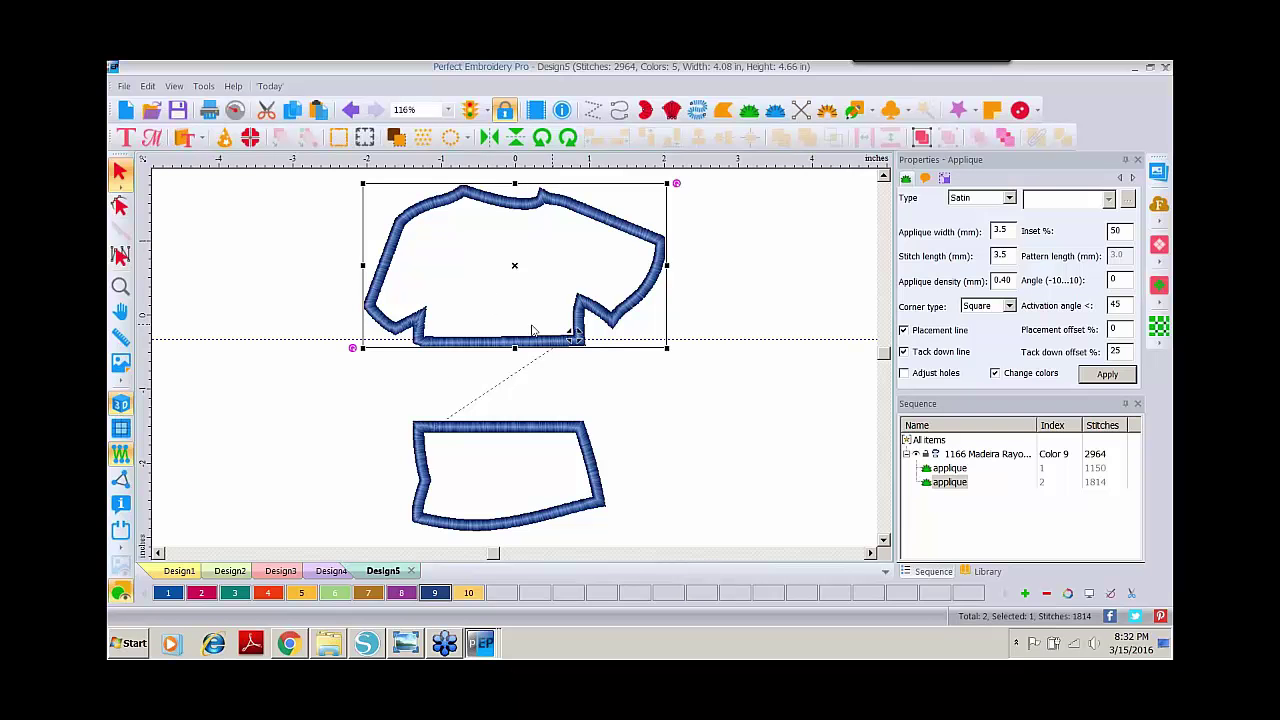
{"action": "left_click", "coordinate": [256, 411]}
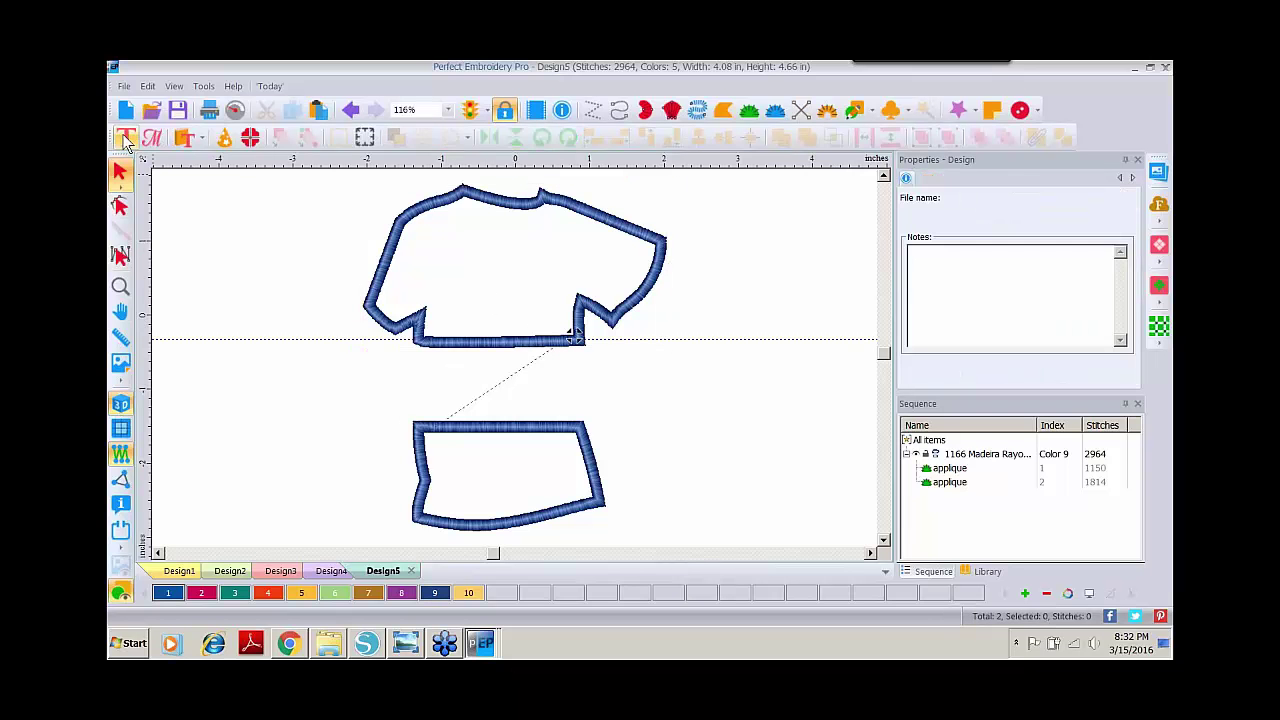
Add the lettering DAD and shrink it to fit in the gap between the two shirt pieces
{"action": "left_click", "coordinate": [452, 406]}
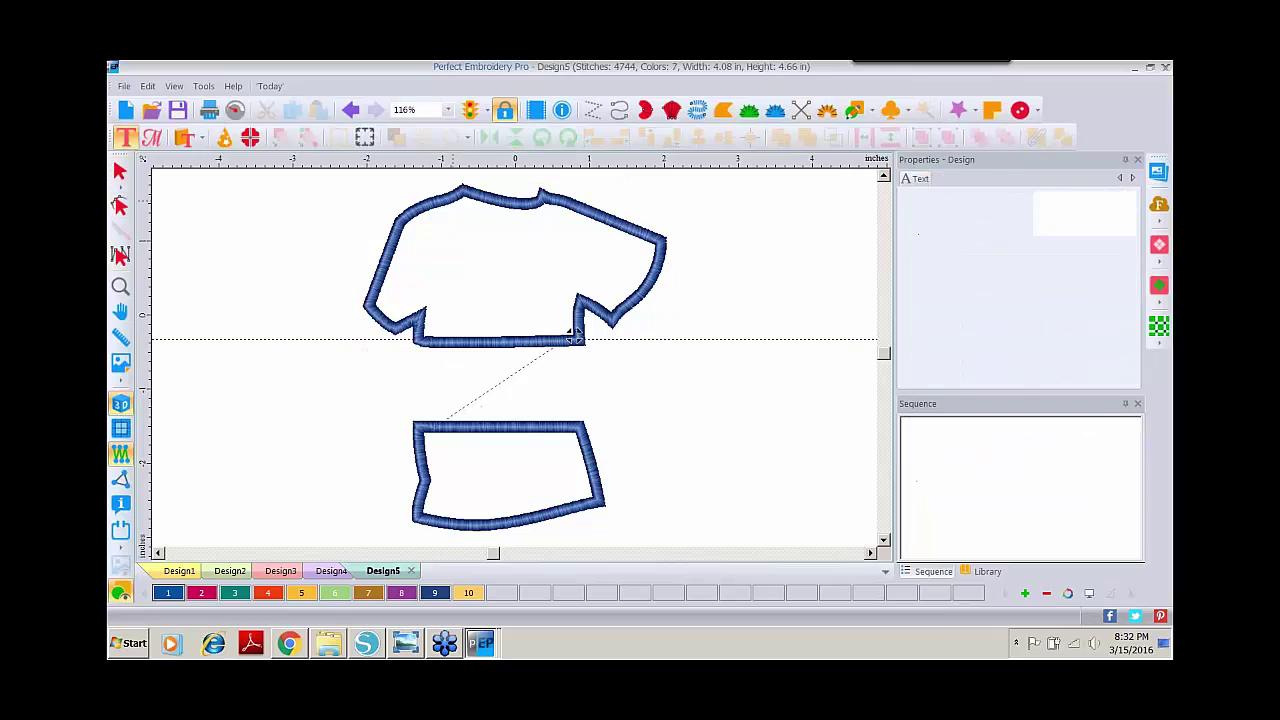
{"action": "double_click", "coordinate": [916, 198]}
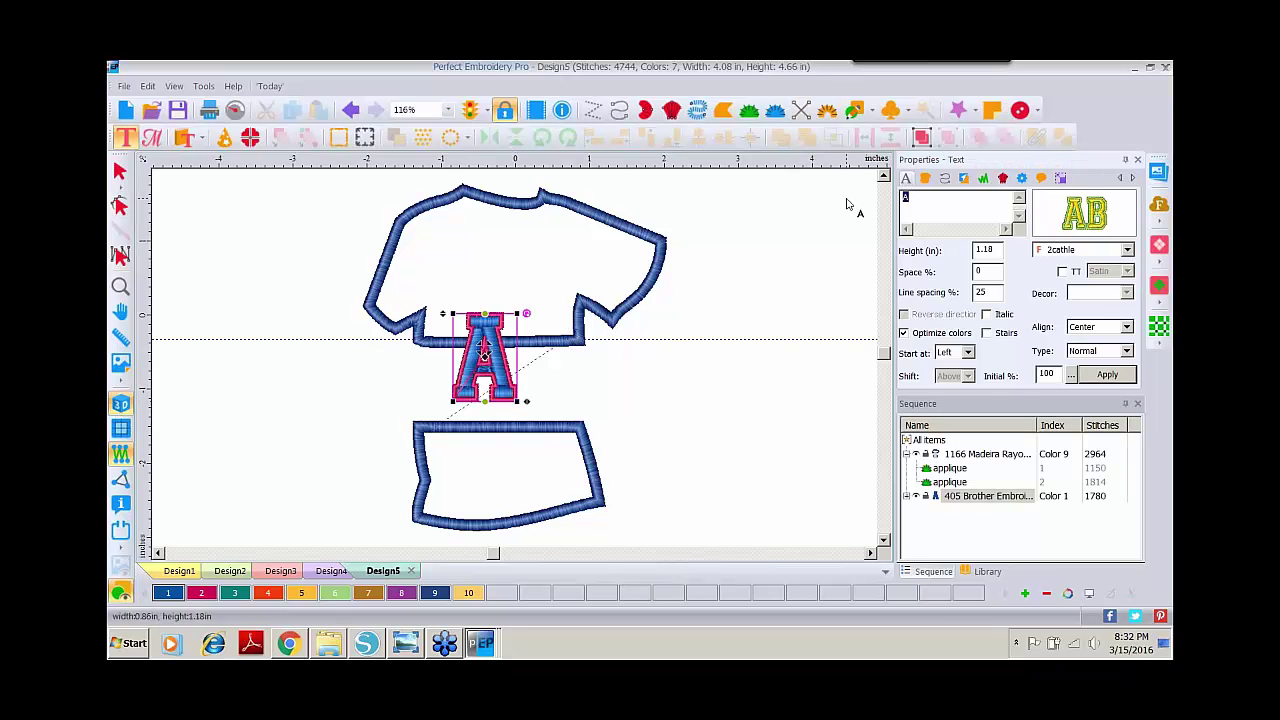
{"action": "type", "text": "DAD"}
{"action": "left_click", "coordinate": [1090, 374]}
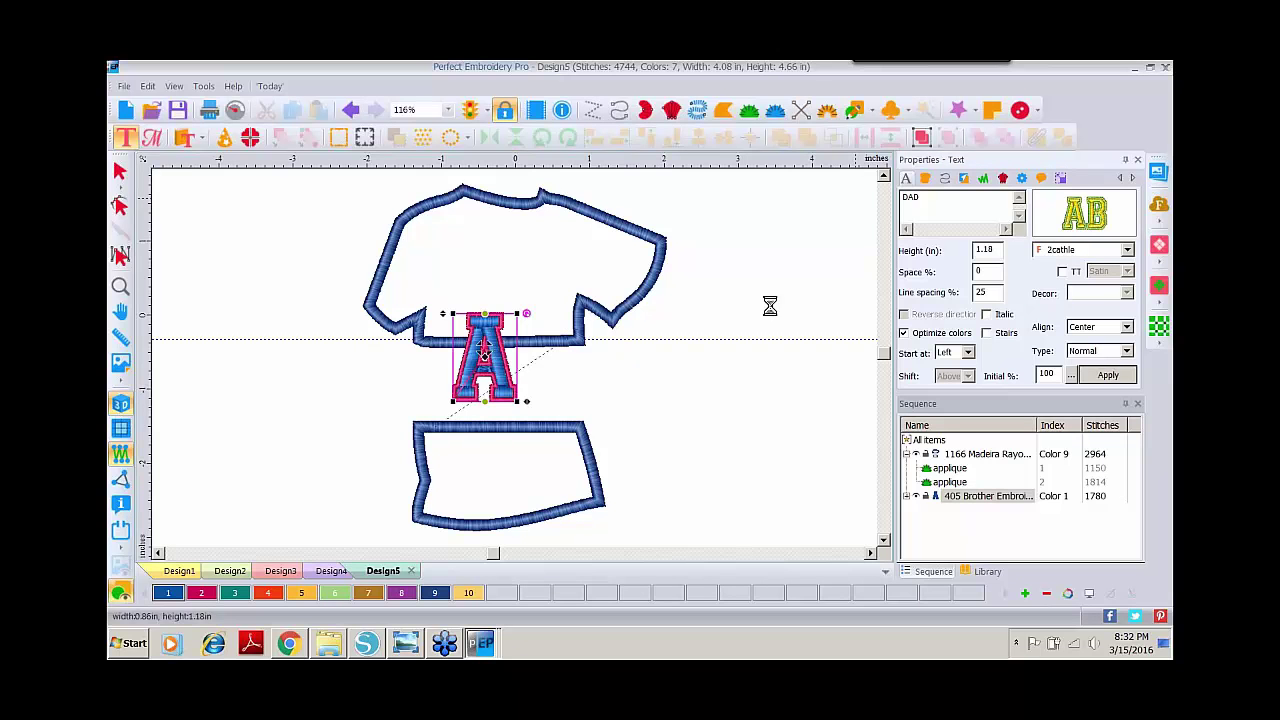
{"action": "left_click", "coordinate": [120, 172]}
{"action": "left_click_drag", "start_coordinate": [622, 396], "coordinate": [586, 378]}
{"action": "left_click_drag", "start_coordinate": [519, 348], "coordinate": [501, 386]}
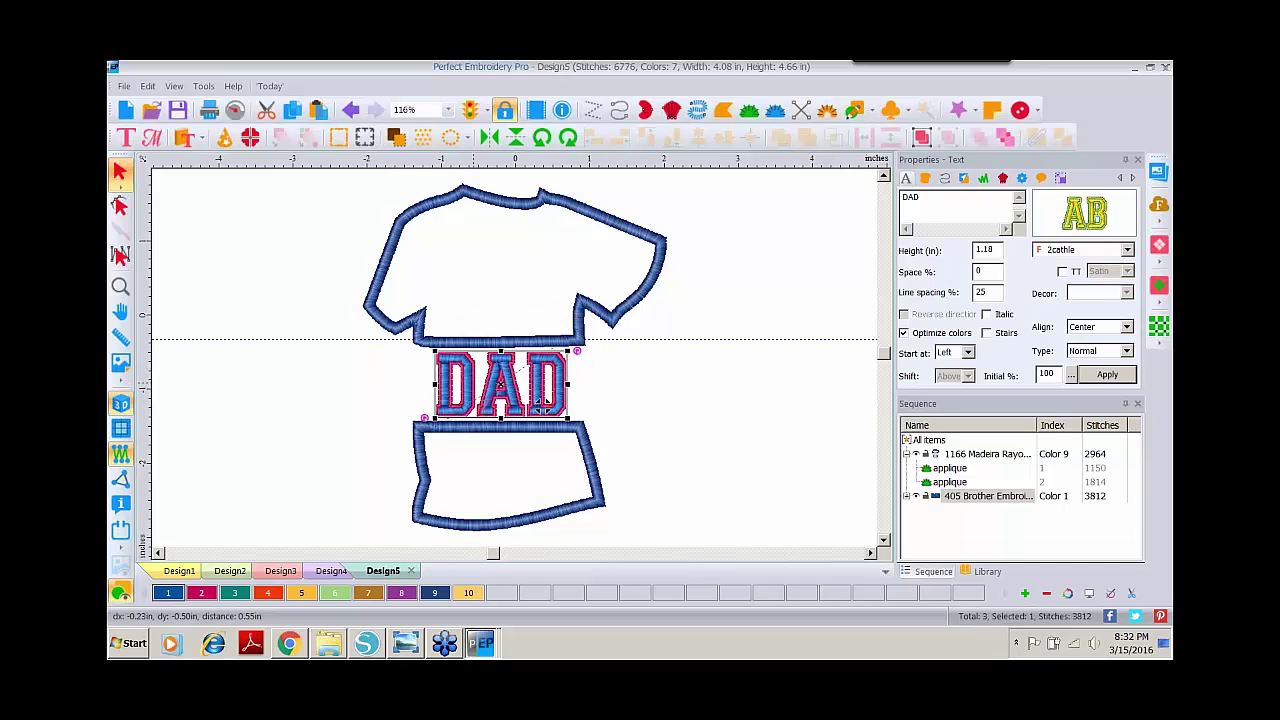
Switch to Windows Photo Viewer and look at the split applique pictures of the DAD shirt and the Beware! cat
{"action": "left_click", "coordinate": [408, 645]}
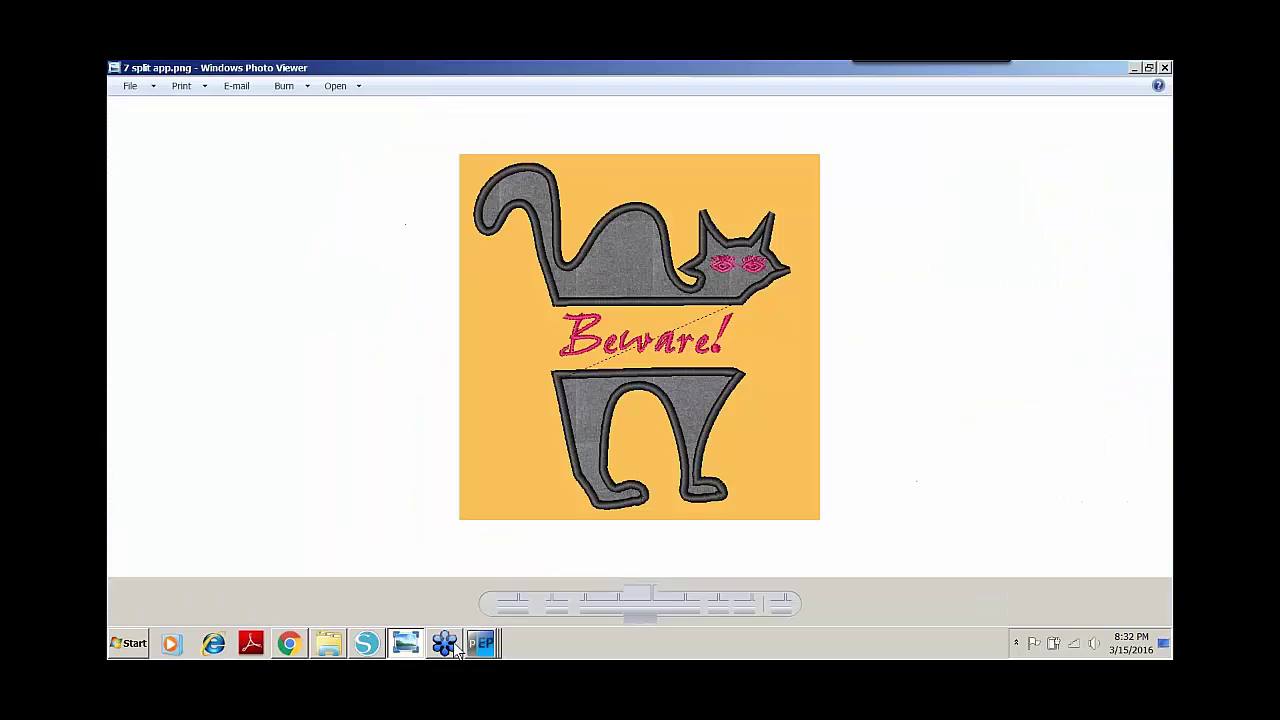
{"action": "left_click", "coordinate": [600, 603]}
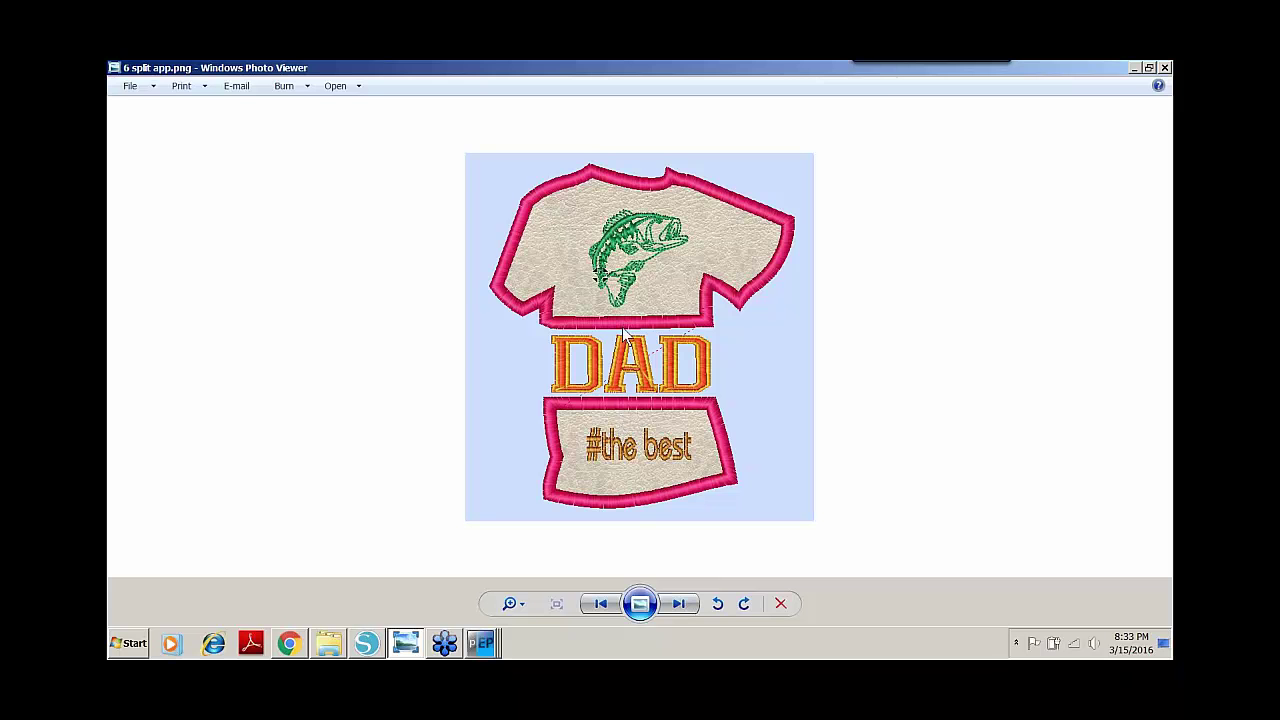
{"action": "left_click", "coordinate": [677, 605]}
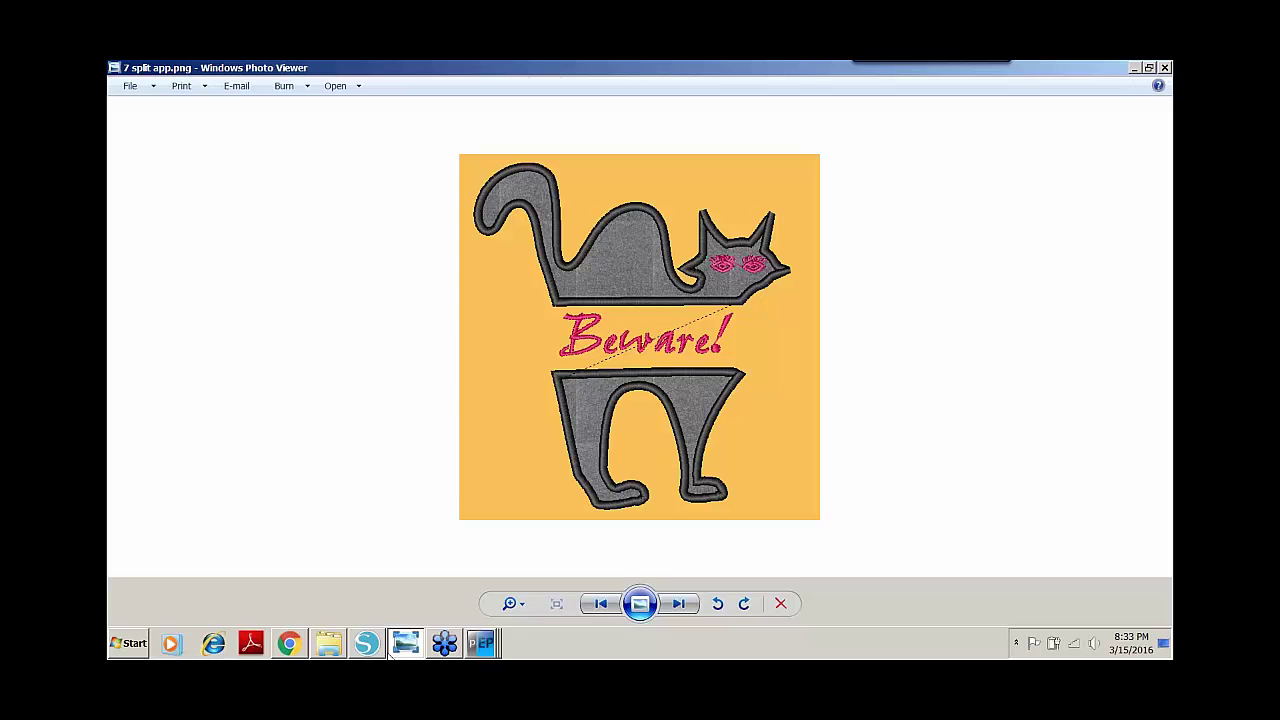
Return to Perfect Embroidery Pro, create a new design and add the cat shape from the catalog as an applique
{"action": "left_click", "coordinate": [480, 643]}
{"action": "left_click", "coordinate": [483, 607]}
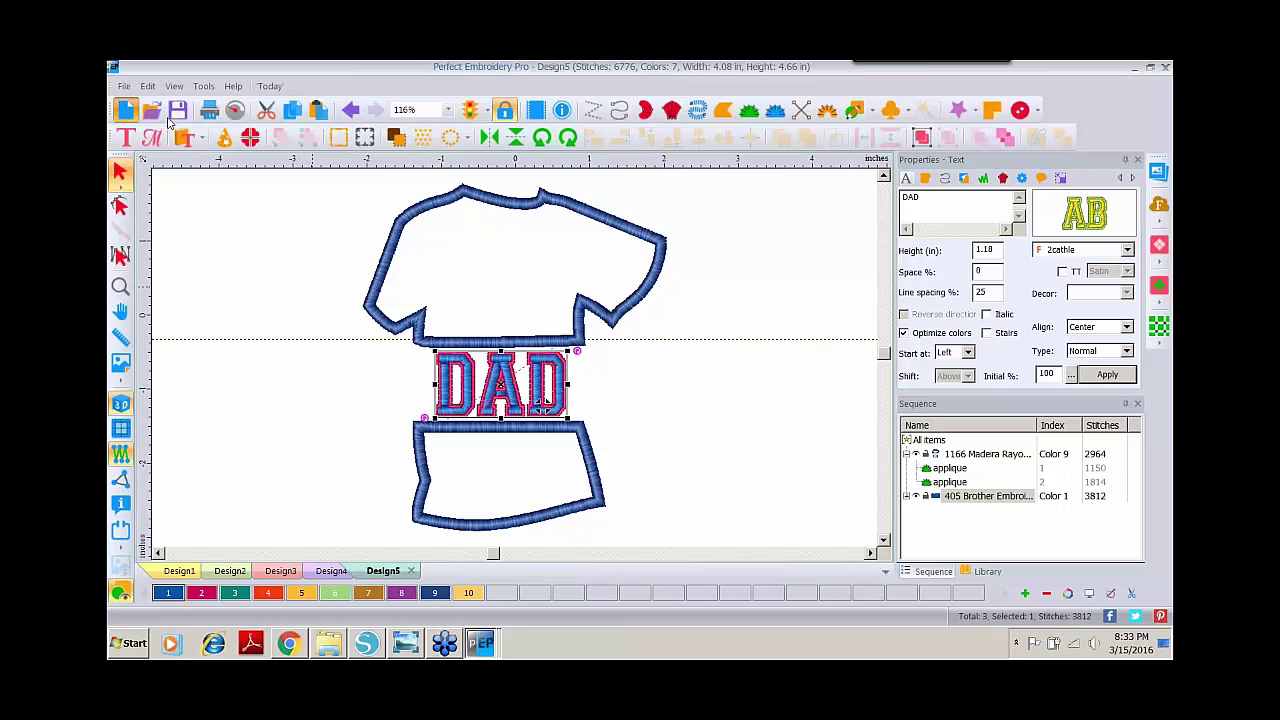
{"action": "left_click", "coordinate": [125, 110]}
{"action": "left_click", "coordinate": [191, 137]}
{"action": "left_click", "coordinate": [215, 199]}
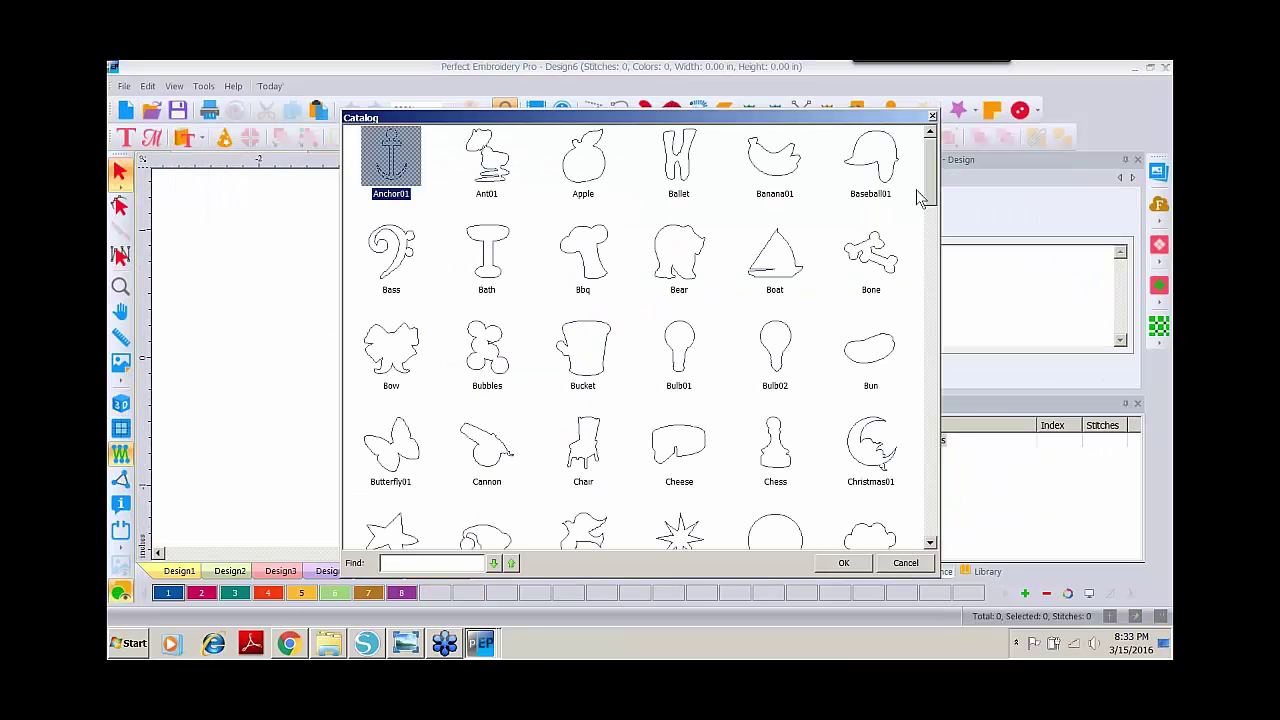
{"action": "left_click_drag", "start_coordinate": [928, 180], "coordinate": [933, 276]}
{"action": "left_click", "coordinate": [583, 355]}
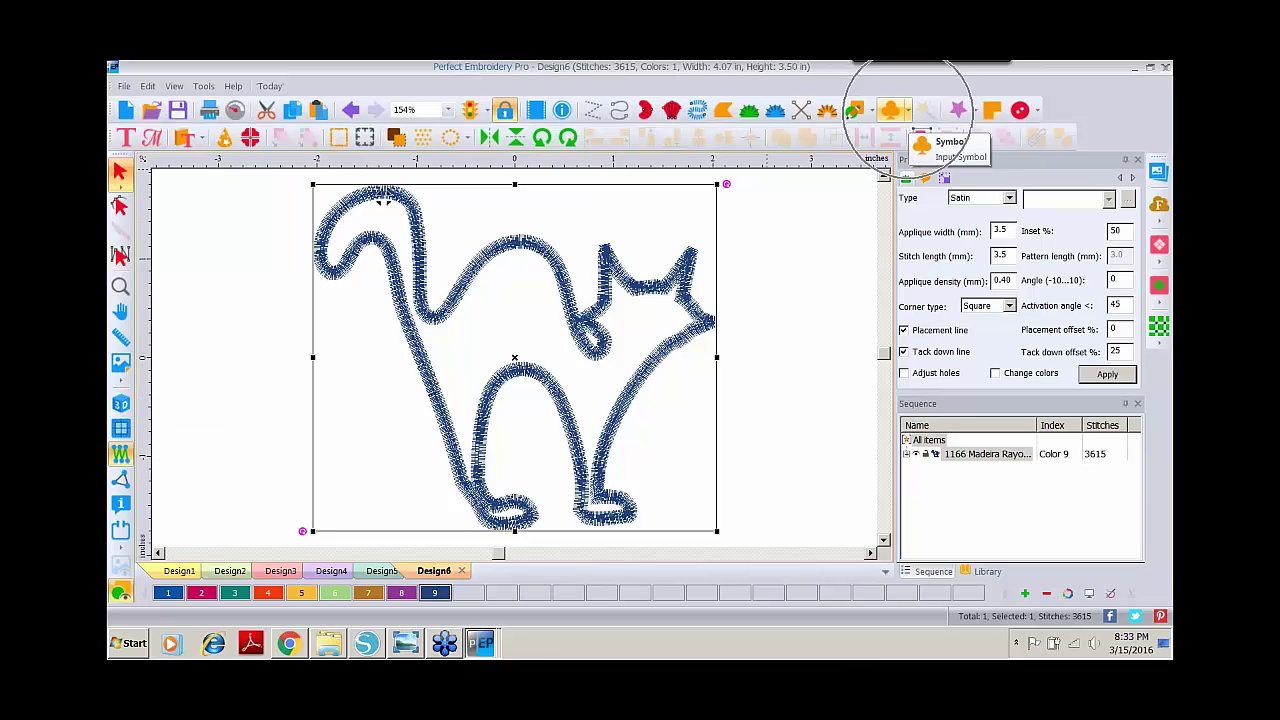
Insert the eye symbol from the symbols catalog just beside the cat's face
{"action": "left_click", "coordinate": [908, 113]}
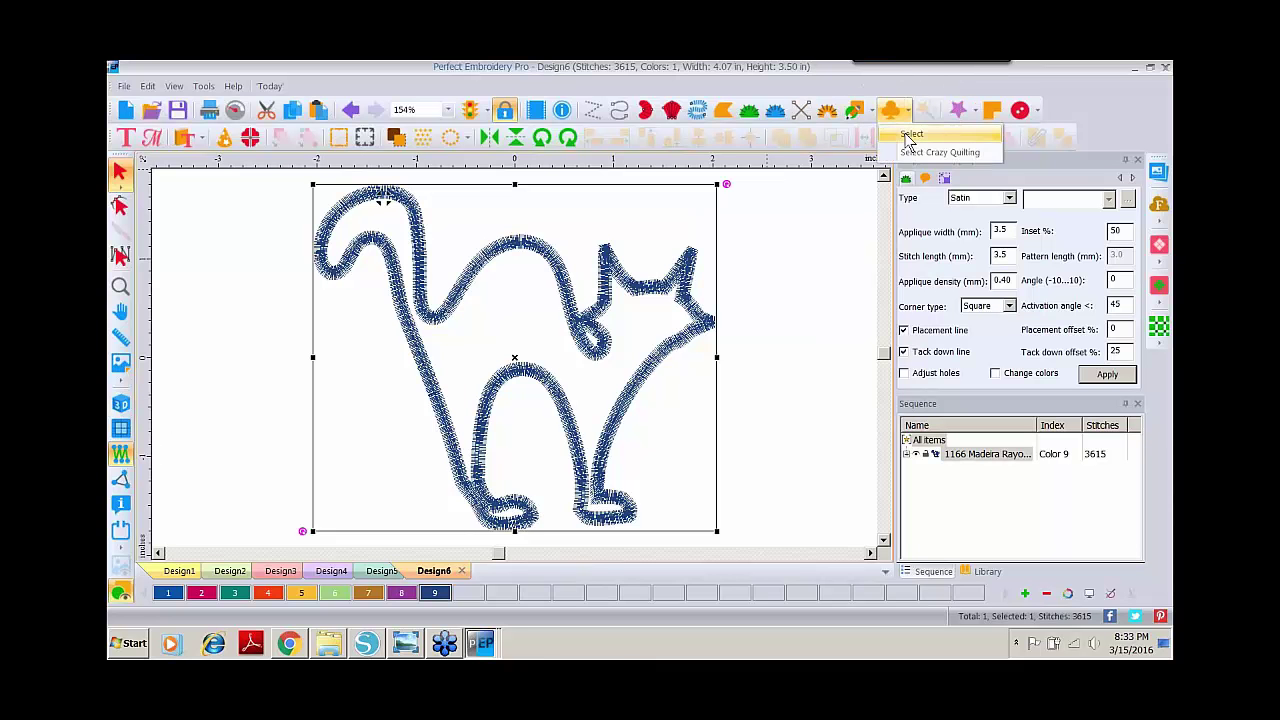
{"action": "left_click", "coordinate": [911, 133]}
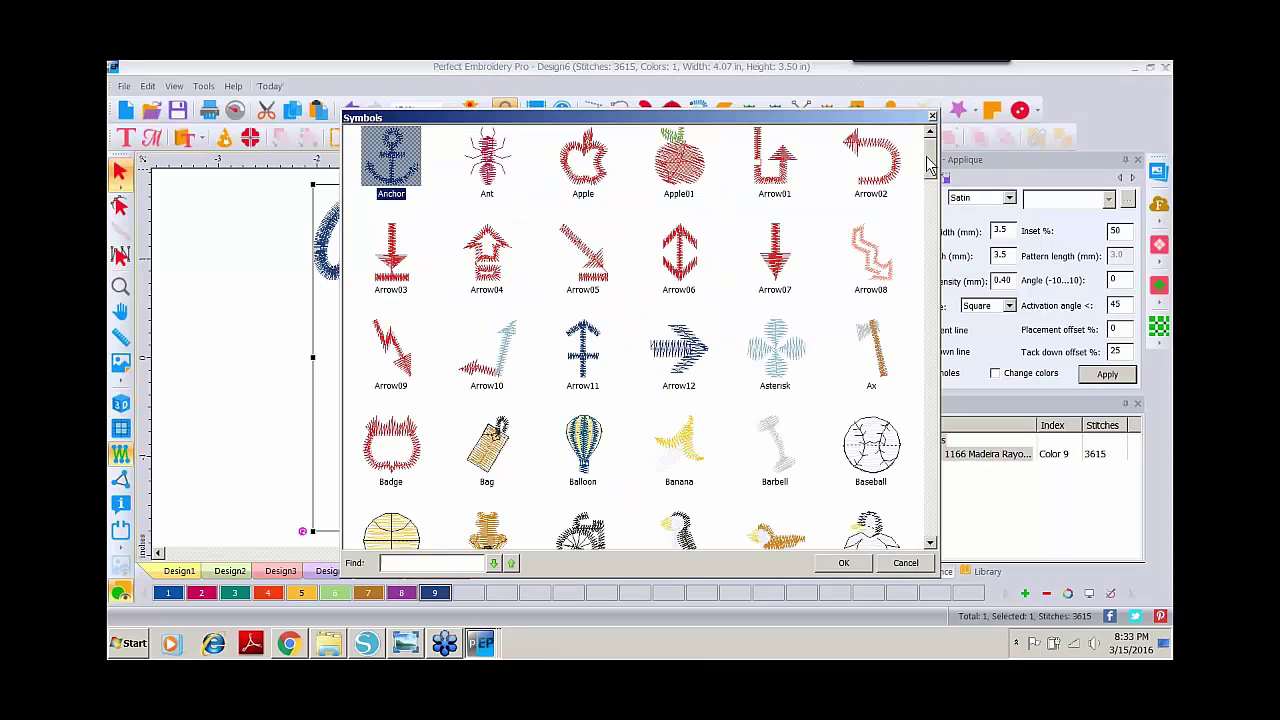
{"action": "left_click_drag", "start_coordinate": [930, 165], "coordinate": [930, 261]}
{"action": "left_click", "coordinate": [410, 468]}
{"action": "double_click", "coordinate": [410, 468]}
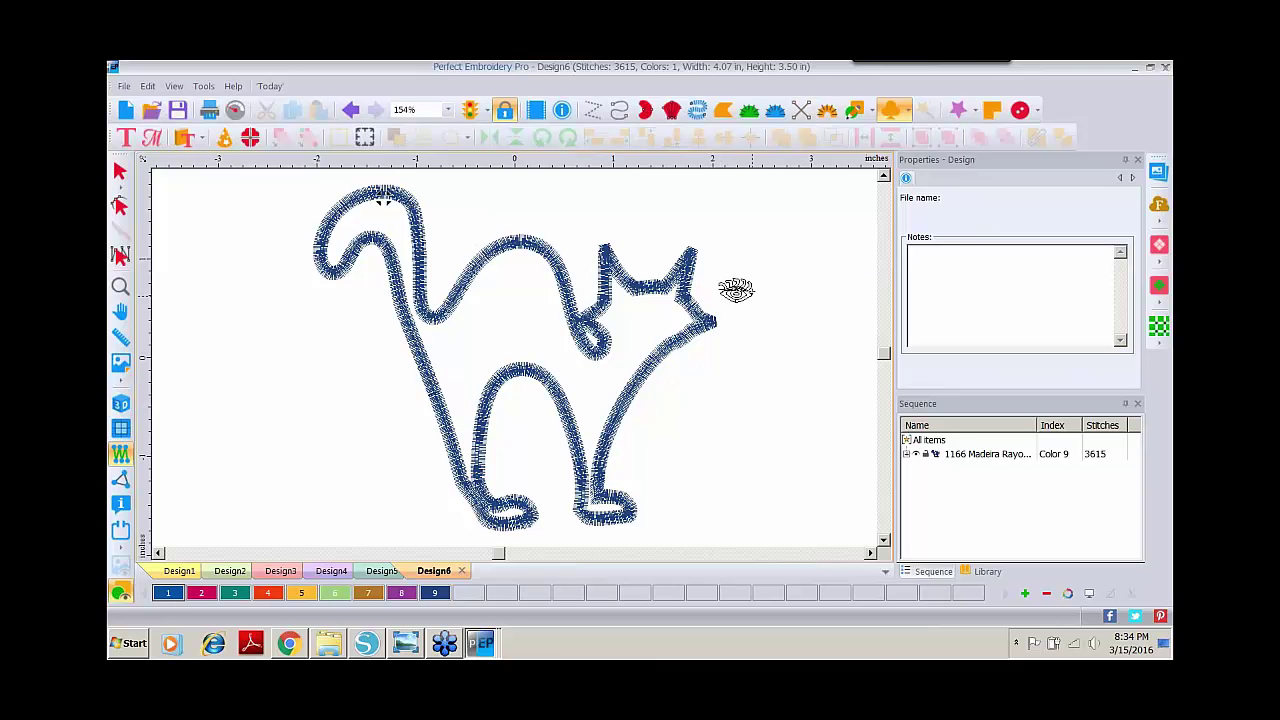
{"action": "left_click", "coordinate": [735, 290]}
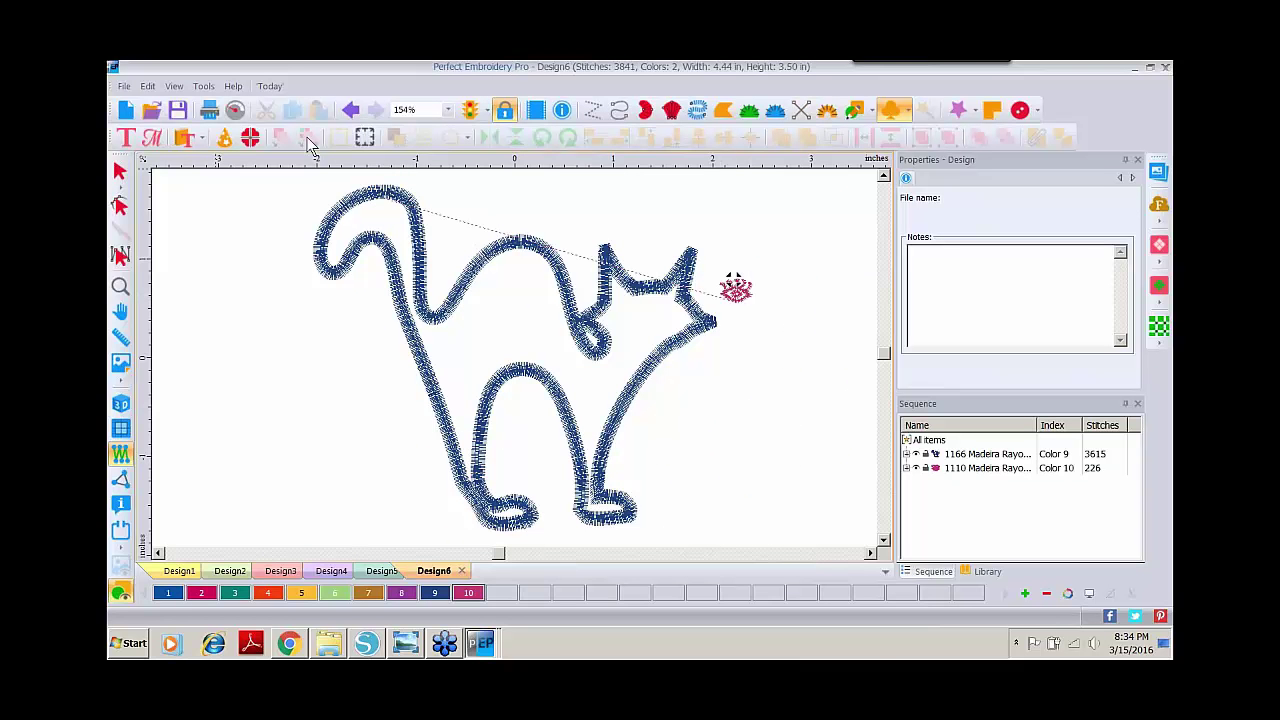
Duplicate the eye symbol, place the copy about 0.49 in to its right and mirror the copy horizontally
{"action": "left_click", "coordinate": [120, 173]}
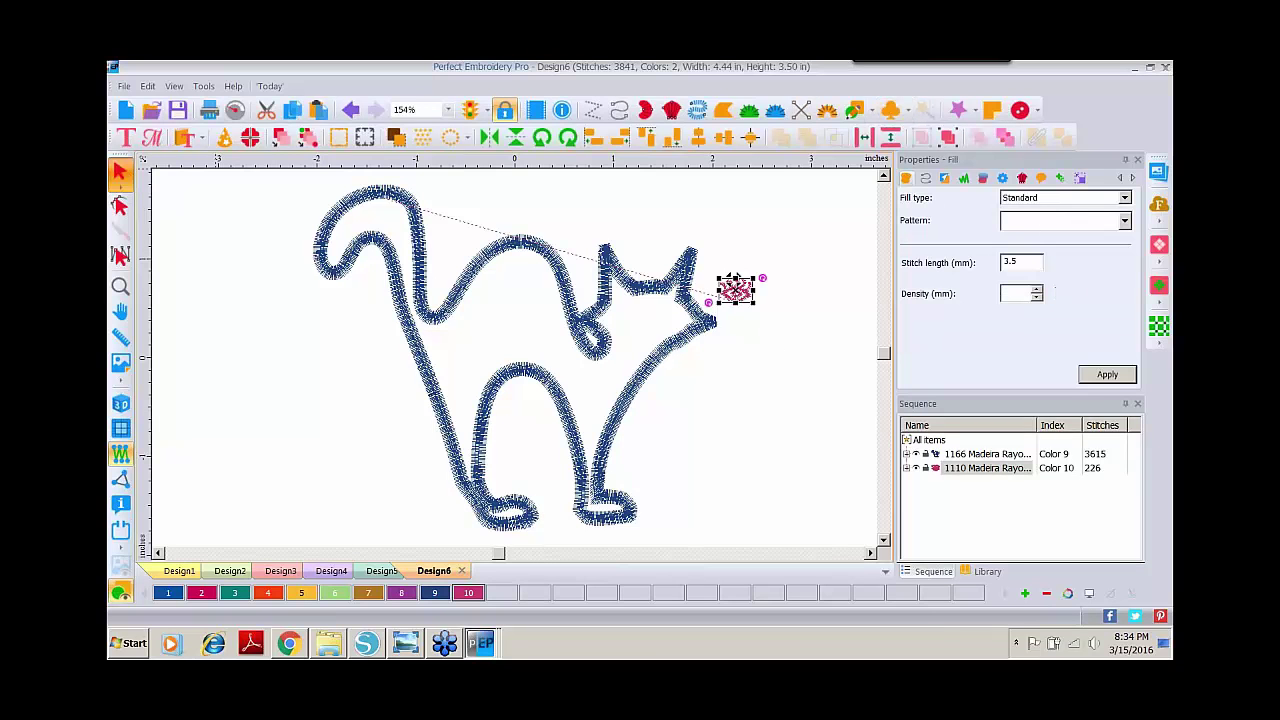
{"action": "left_click", "coordinate": [319, 110]}
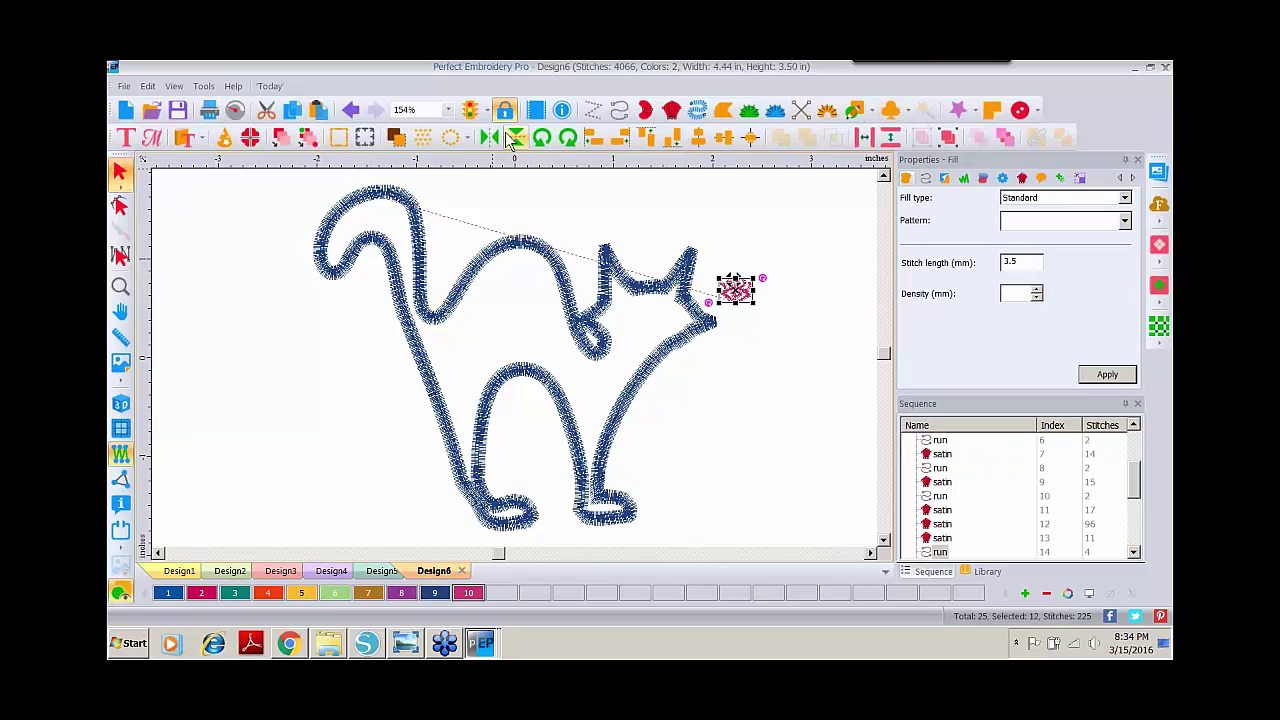
{"action": "left_click_drag", "start_coordinate": [737, 290], "coordinate": [783, 289]}
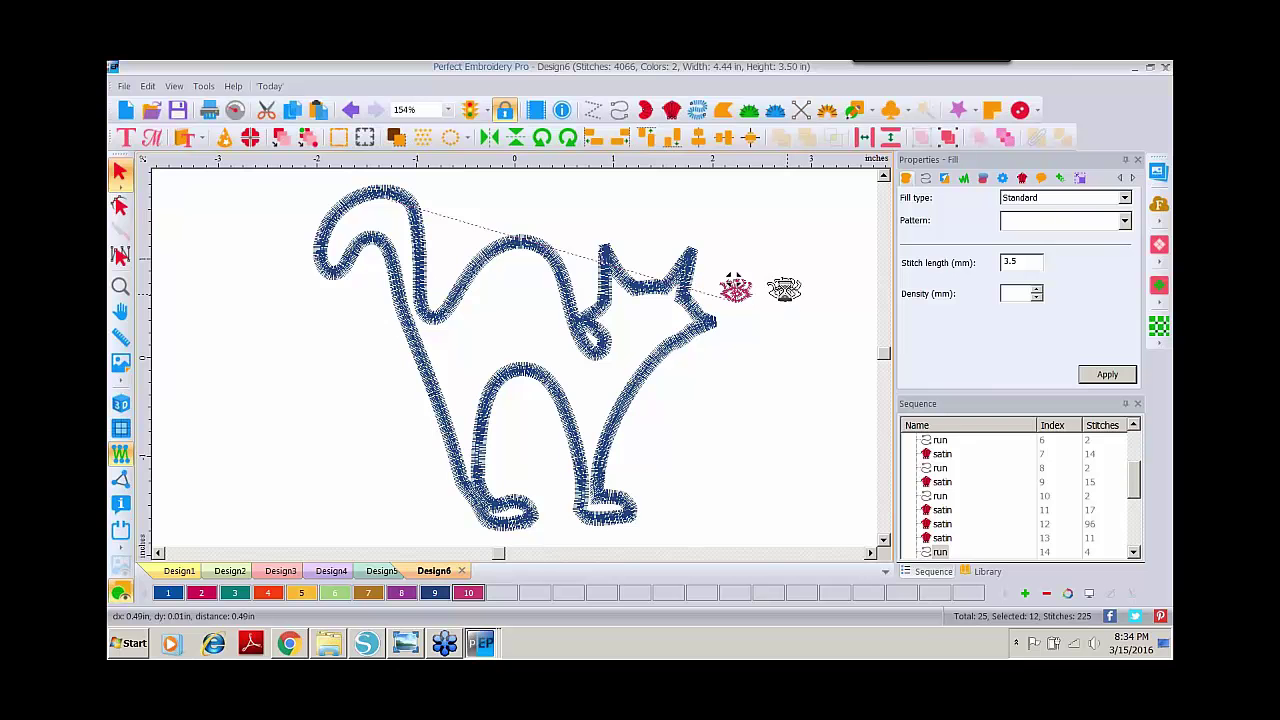
{"action": "left_click", "coordinate": [489, 138]}
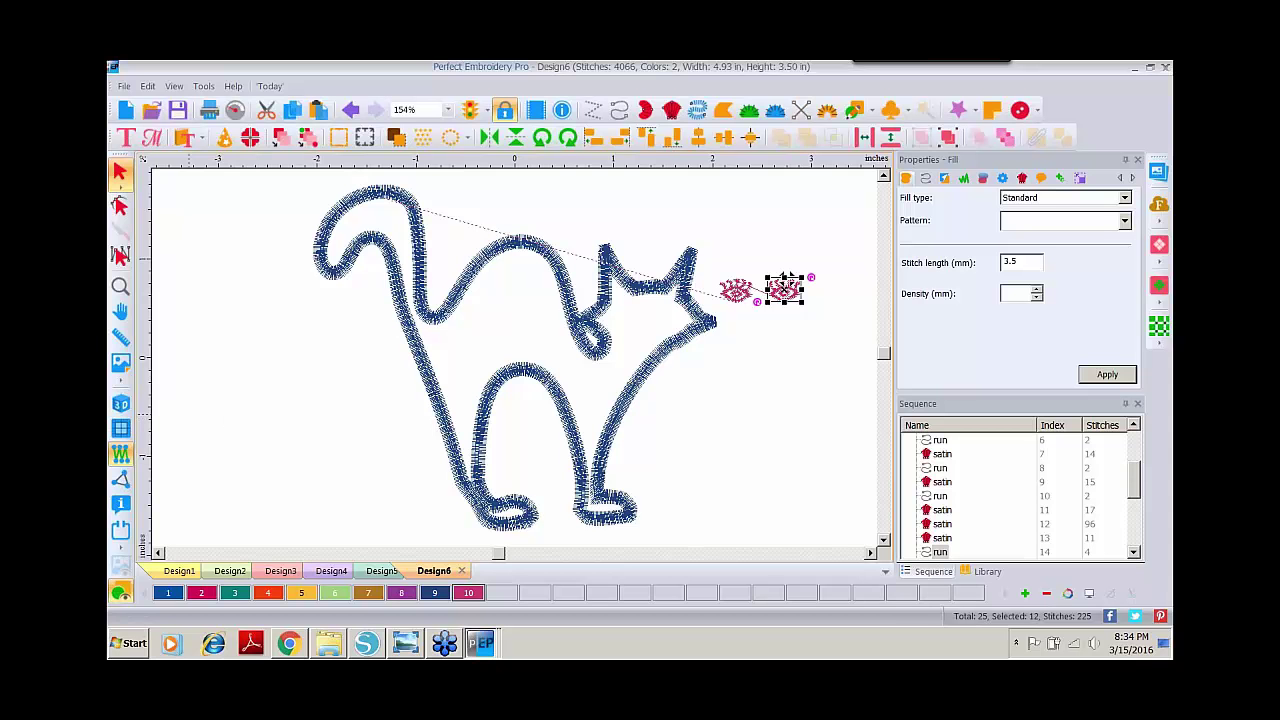
Open Design1 and set the butterfly applique's fabric to none
{"action": "left_click", "coordinate": [174, 574]}
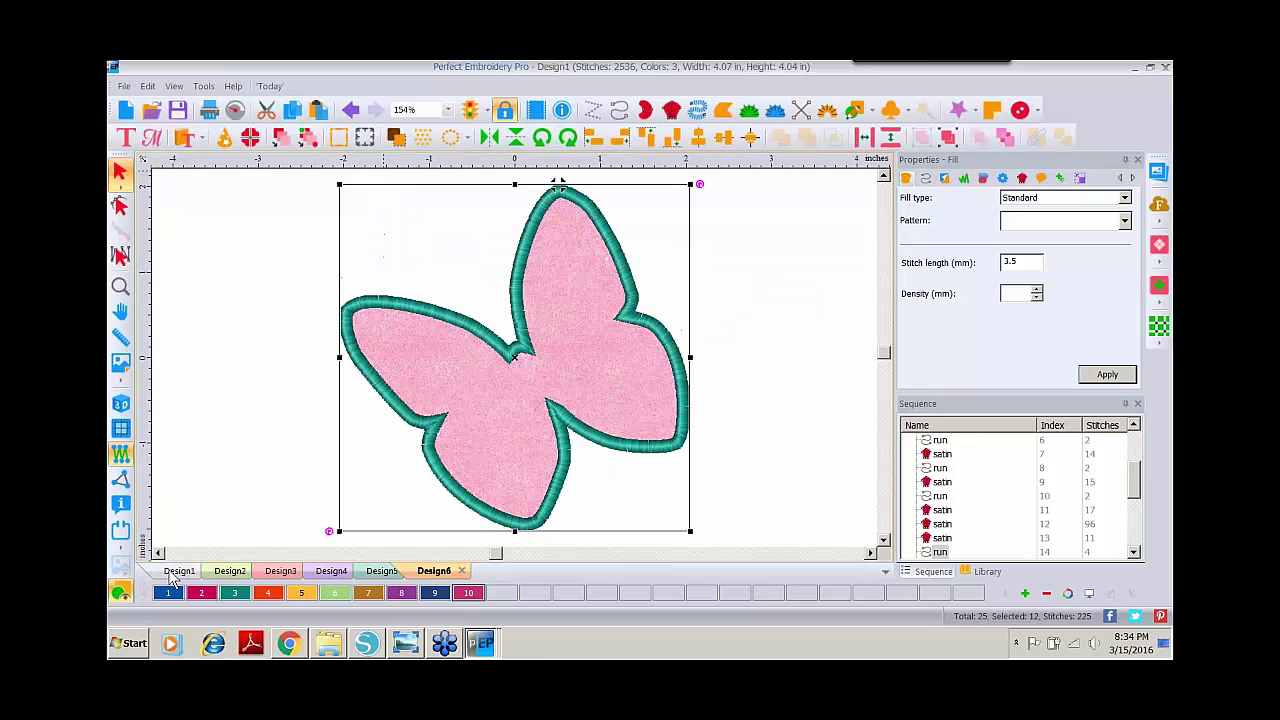
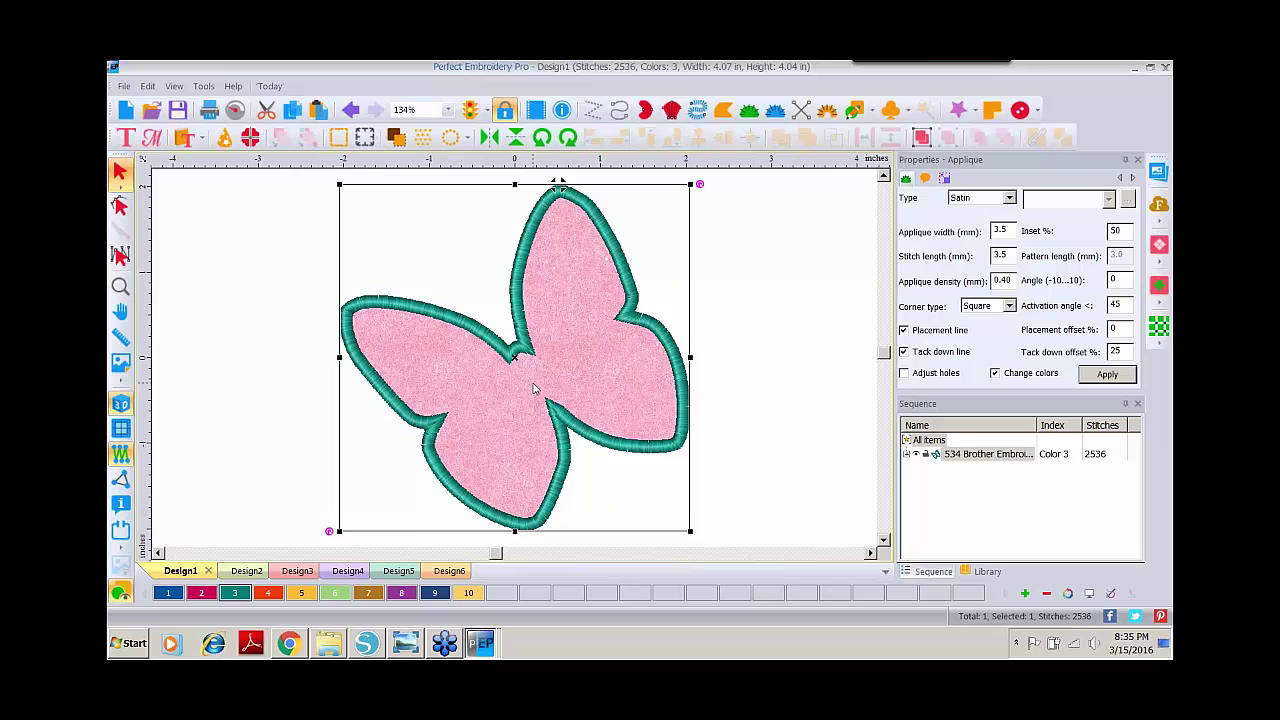
{"action": "left_click", "coordinate": [925, 180]}
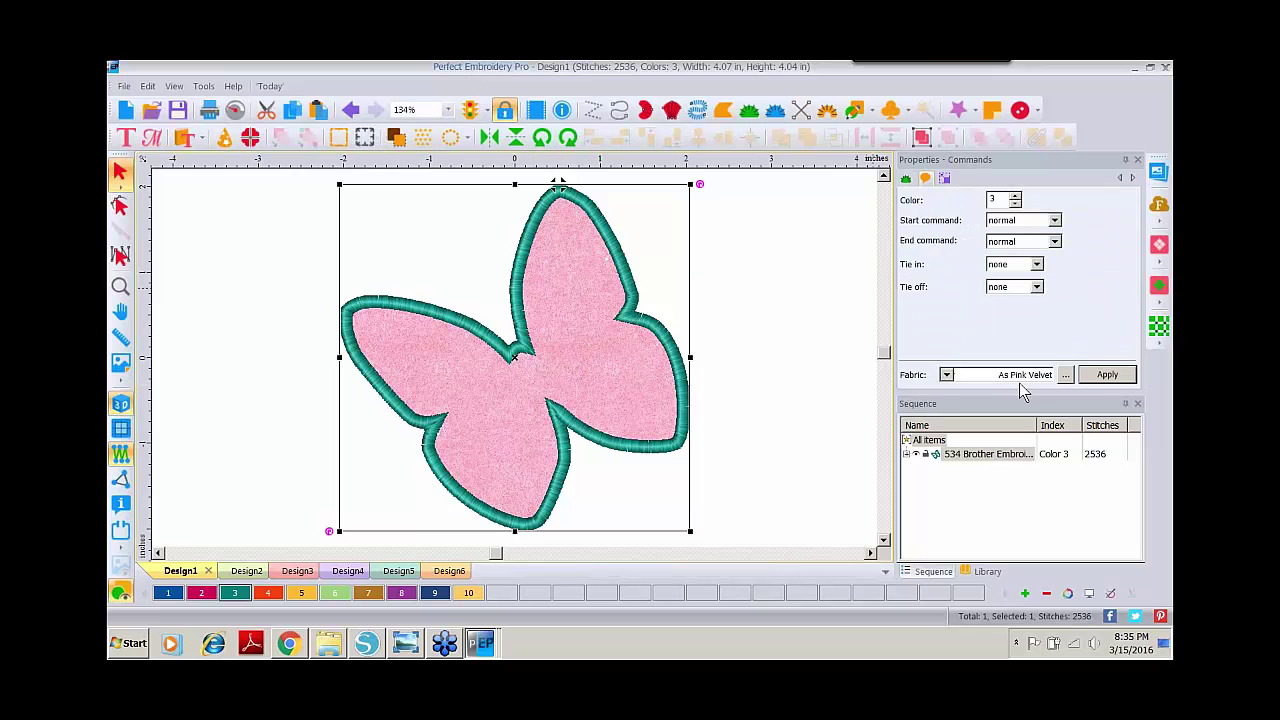
{"action": "left_click", "coordinate": [946, 375]}
{"action": "left_click", "coordinate": [1000, 389]}
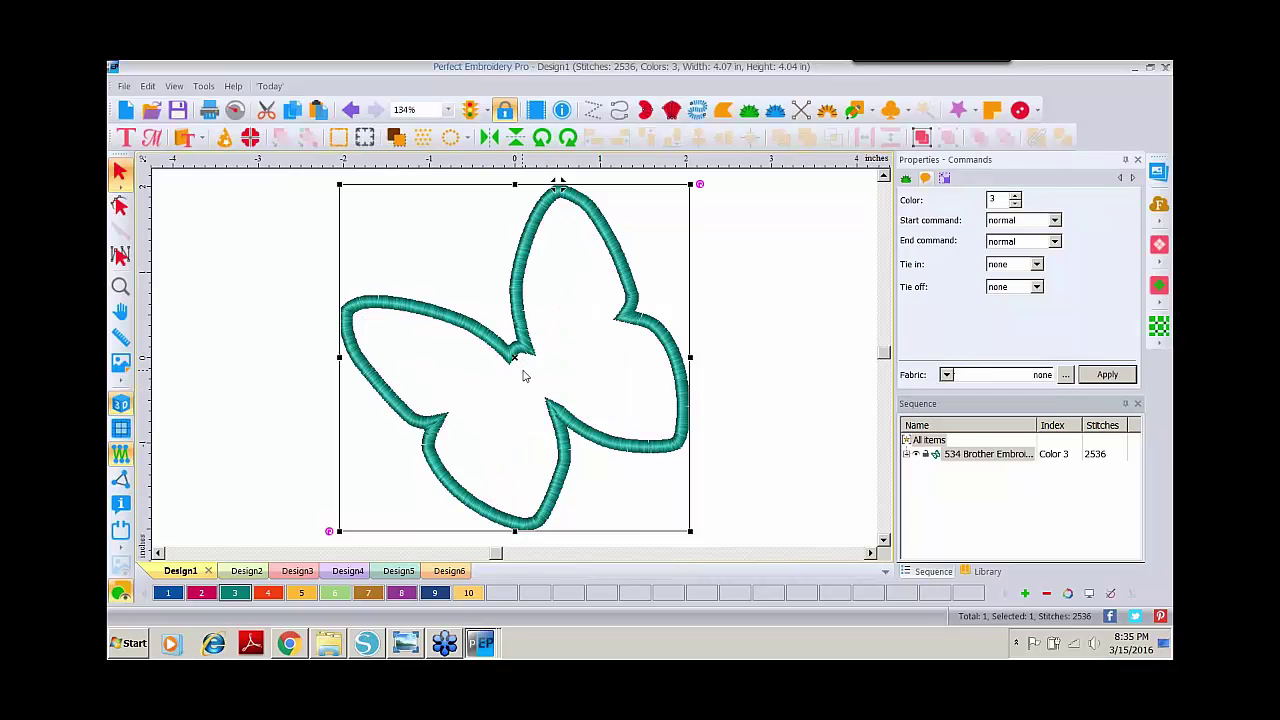
{"action": "left_click", "coordinate": [938, 440]}
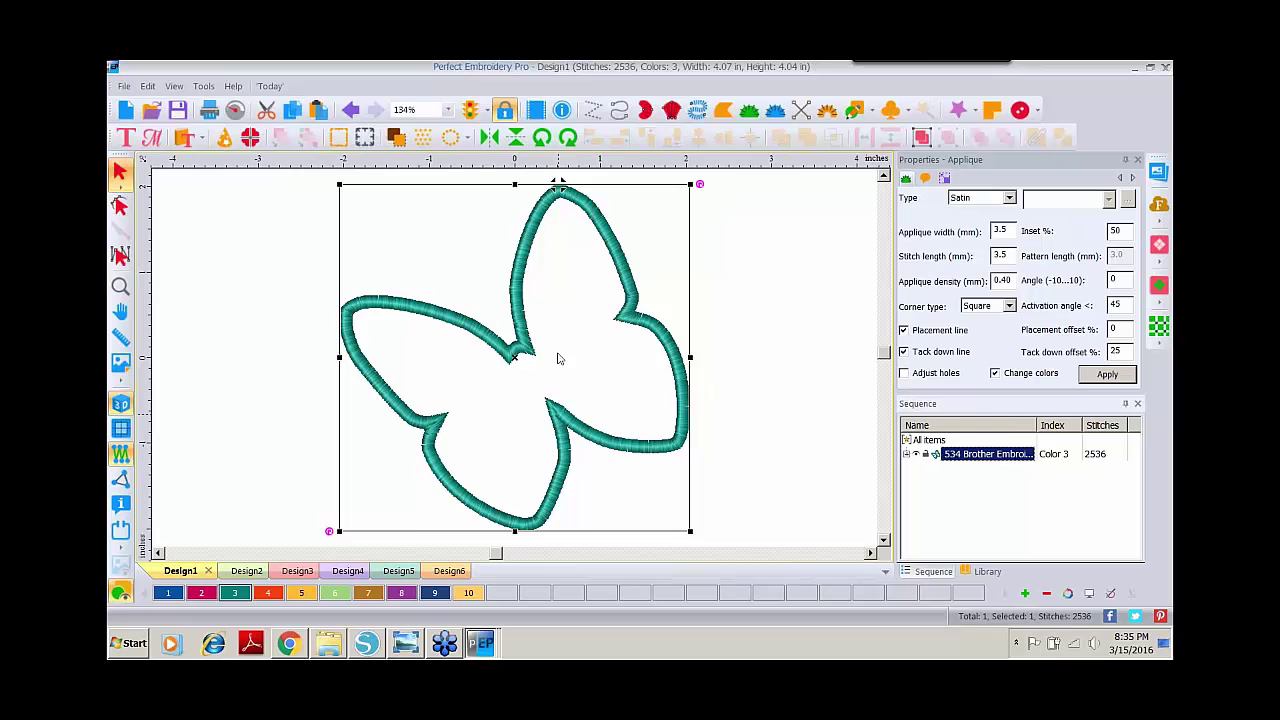
Rotate the butterfly applique slightly and break up its path into separate objects
{"action": "left_click_drag", "start_coordinate": [700, 181], "coordinate": [701, 194]}
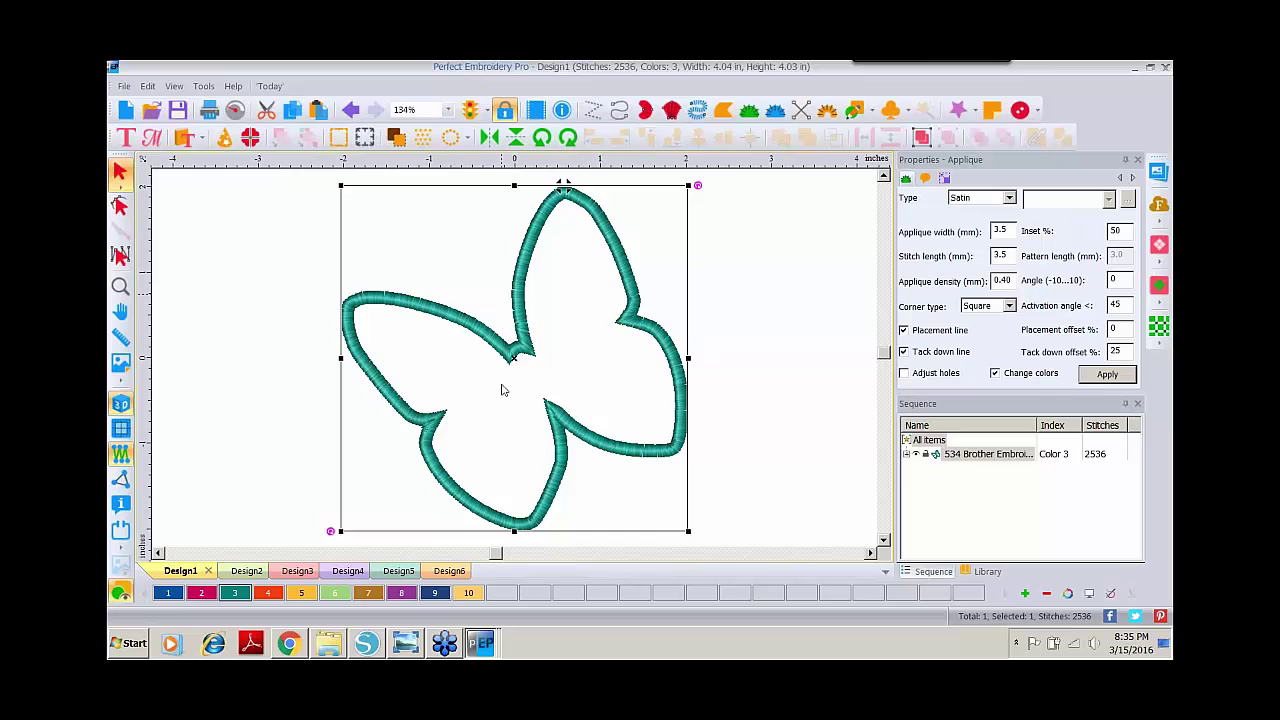
{"action": "right_click", "coordinate": [638, 330]}
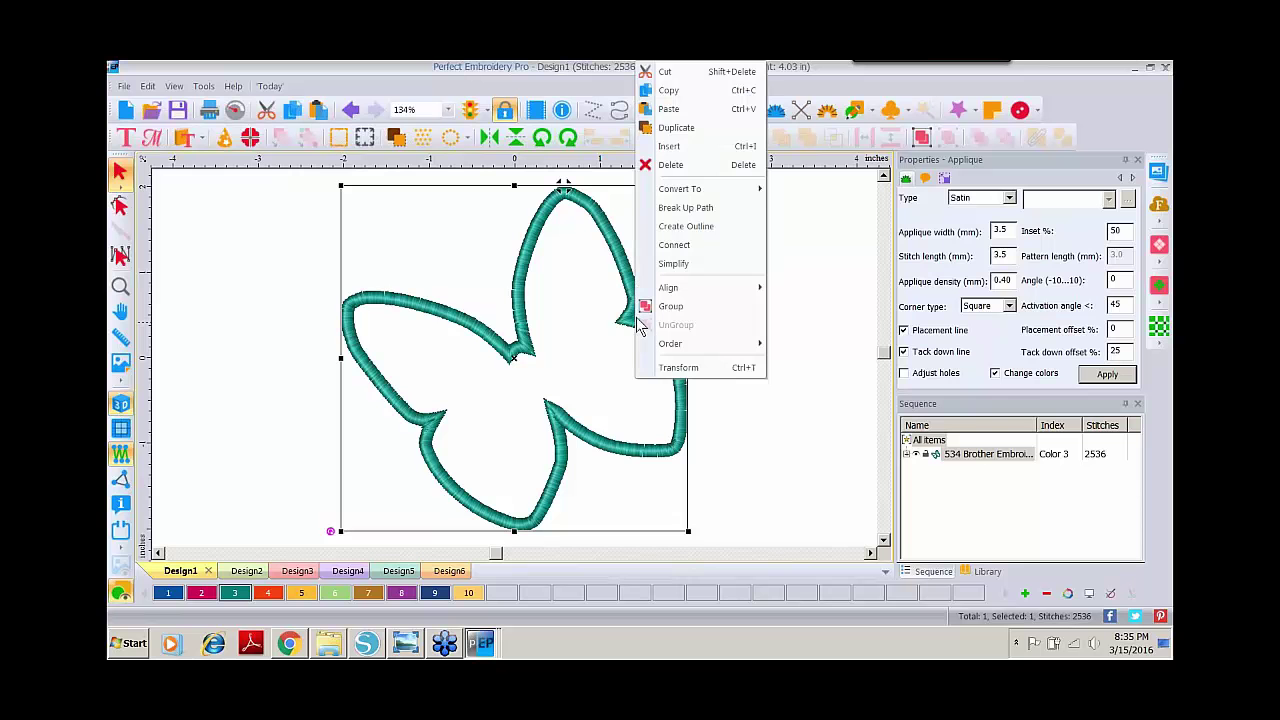
{"action": "left_click", "coordinate": [690, 208]}
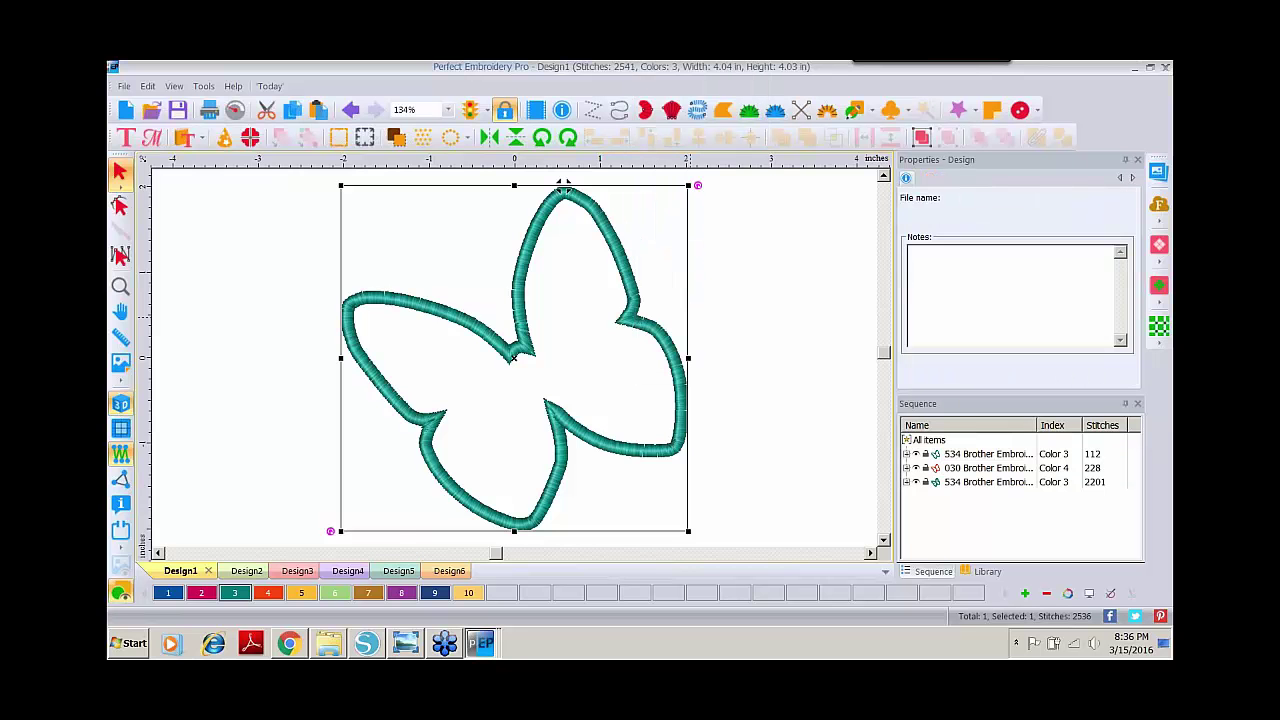
{"action": "left_click", "coordinate": [946, 505]}
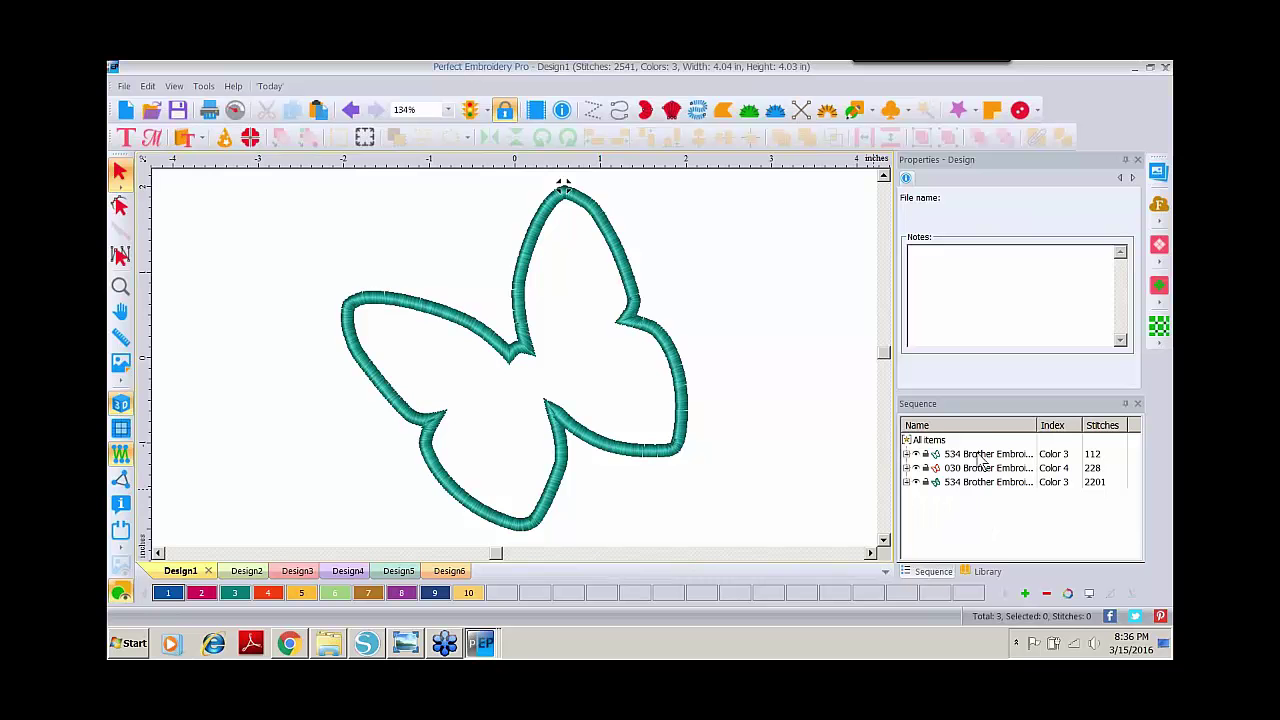
Expand the three separated butterfly objects in the sequence and copy the first run line into a new design
{"action": "left_click", "coordinate": [907, 454]}
{"action": "left_click", "coordinate": [940, 468]}
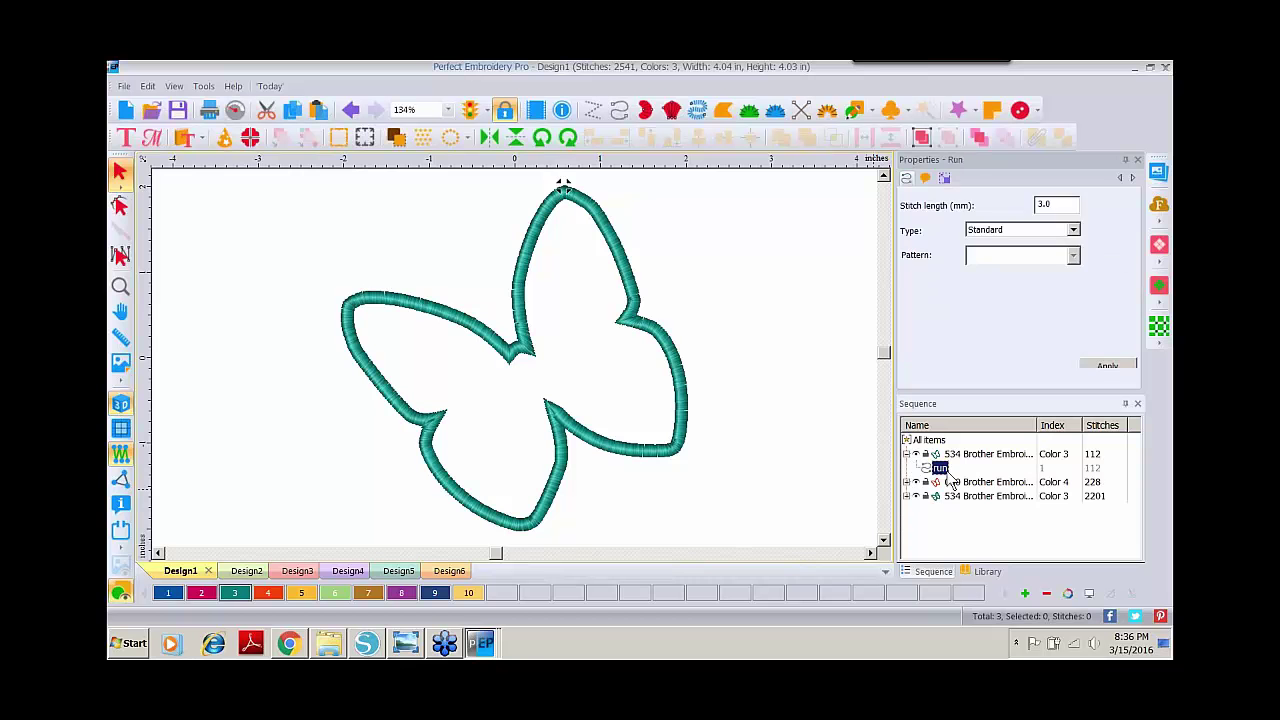
{"action": "left_click", "coordinate": [907, 482]}
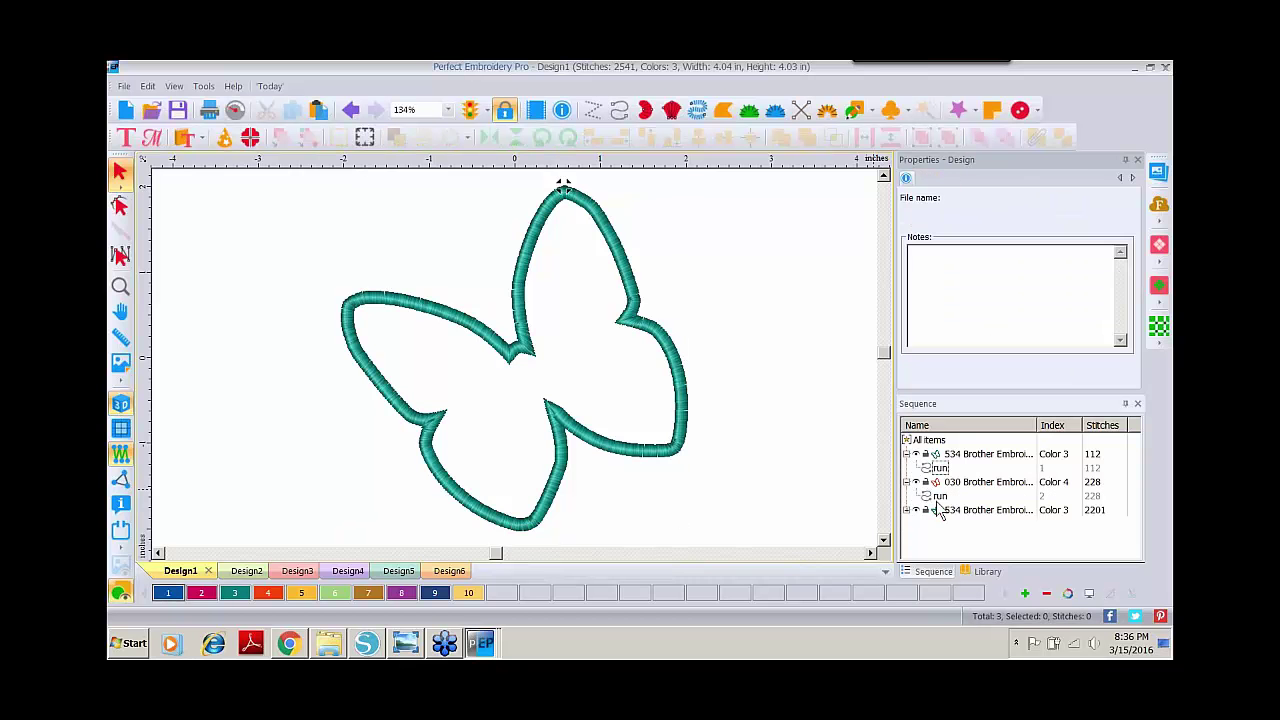
{"action": "left_click", "coordinate": [940, 496]}
{"action": "left_click", "coordinate": [907, 510]}
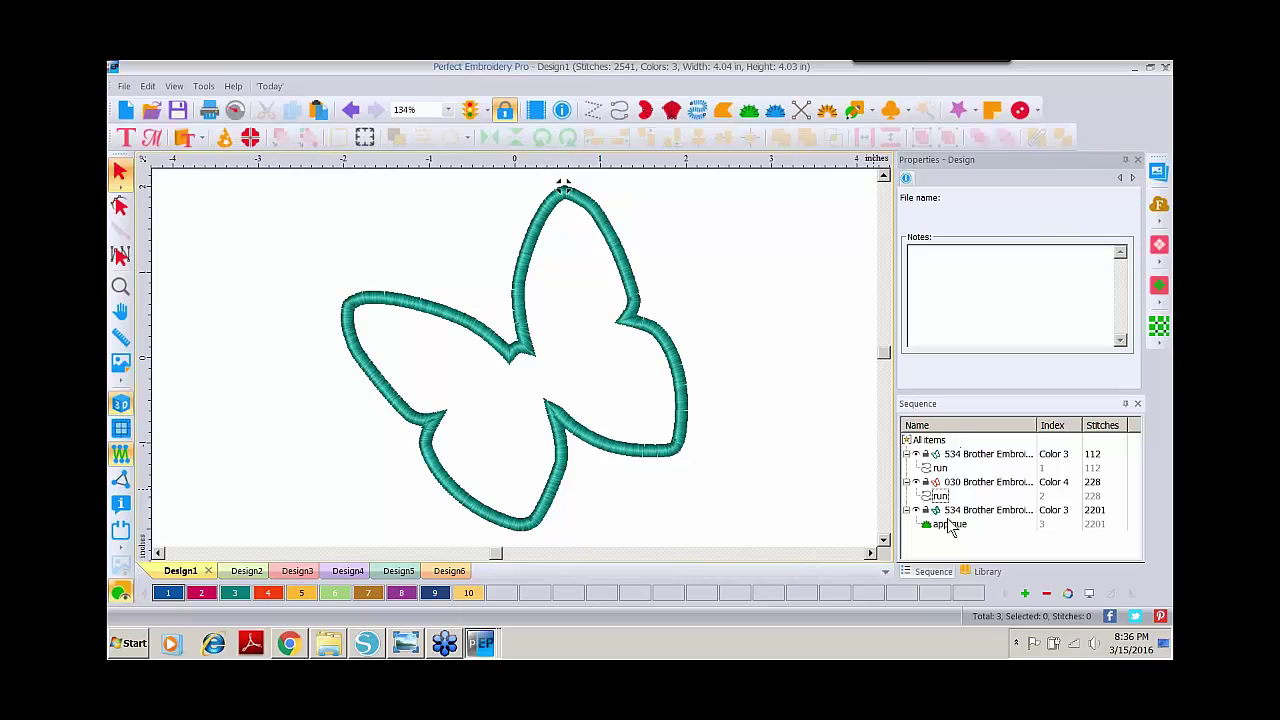
{"action": "left_click", "coordinate": [940, 468]}
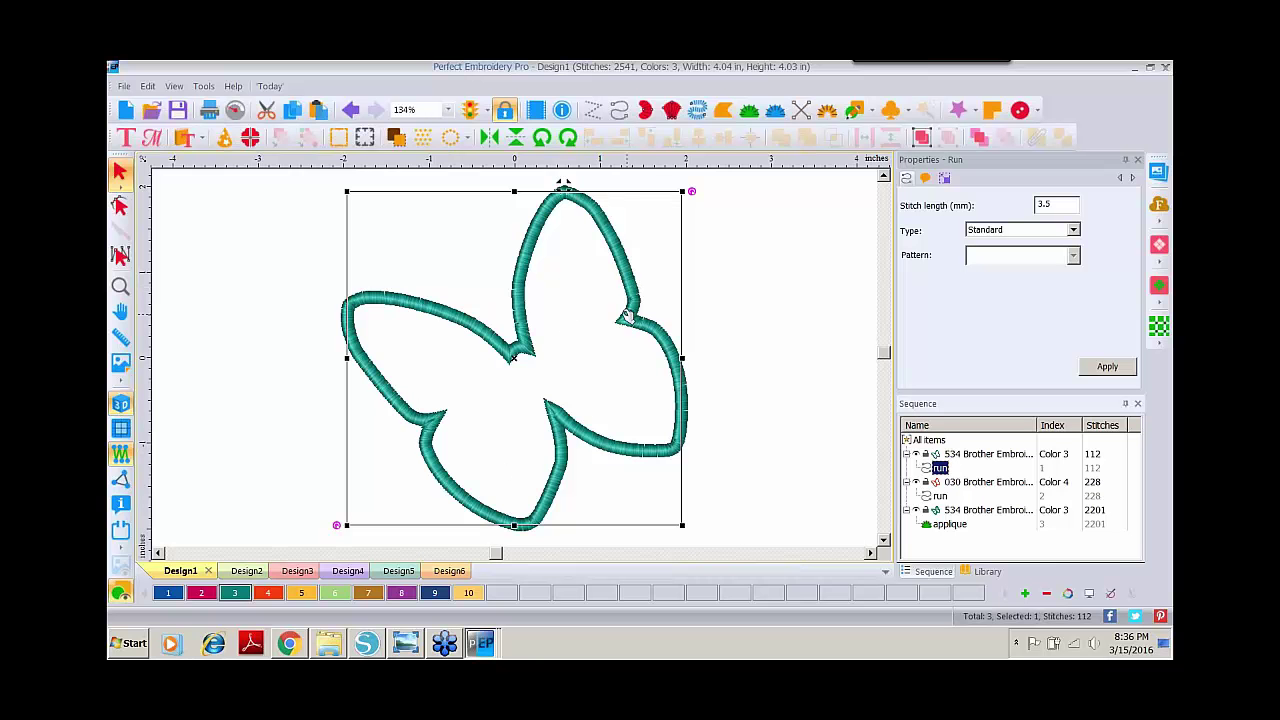
{"action": "left_click", "coordinate": [295, 113]}
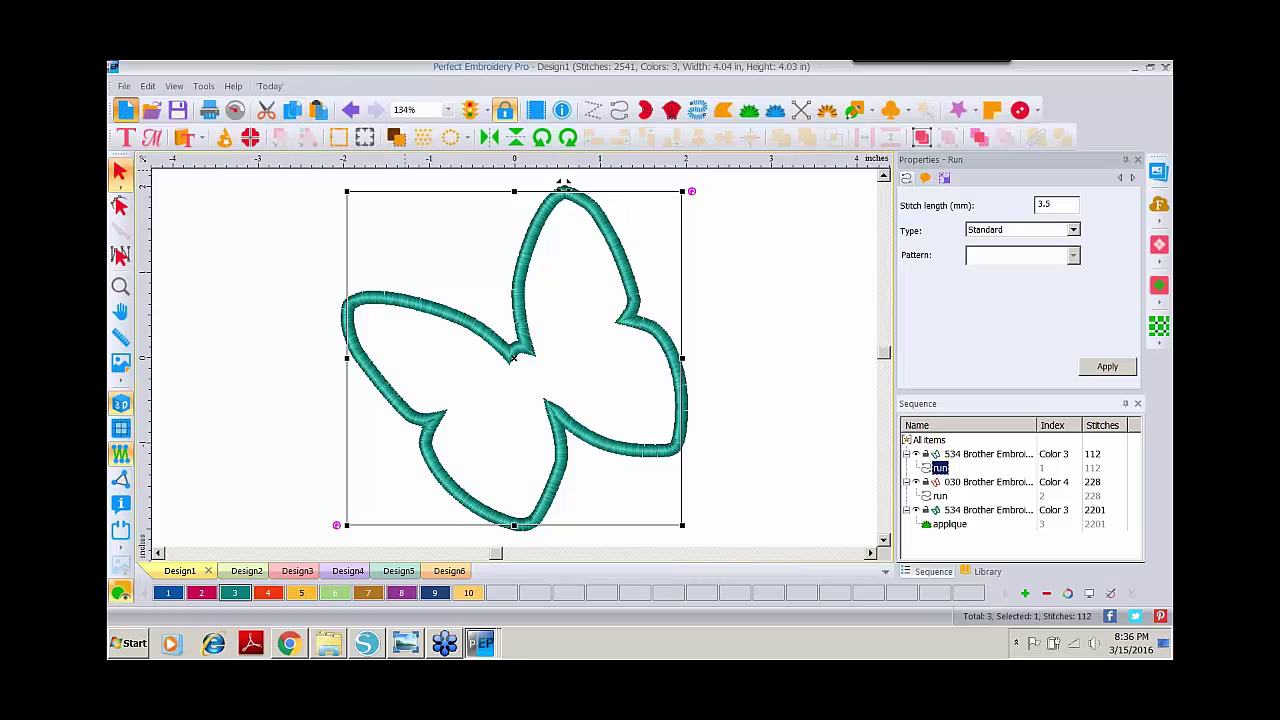
{"action": "left_click", "coordinate": [125, 110]}
{"action": "left_click", "coordinate": [318, 110]}
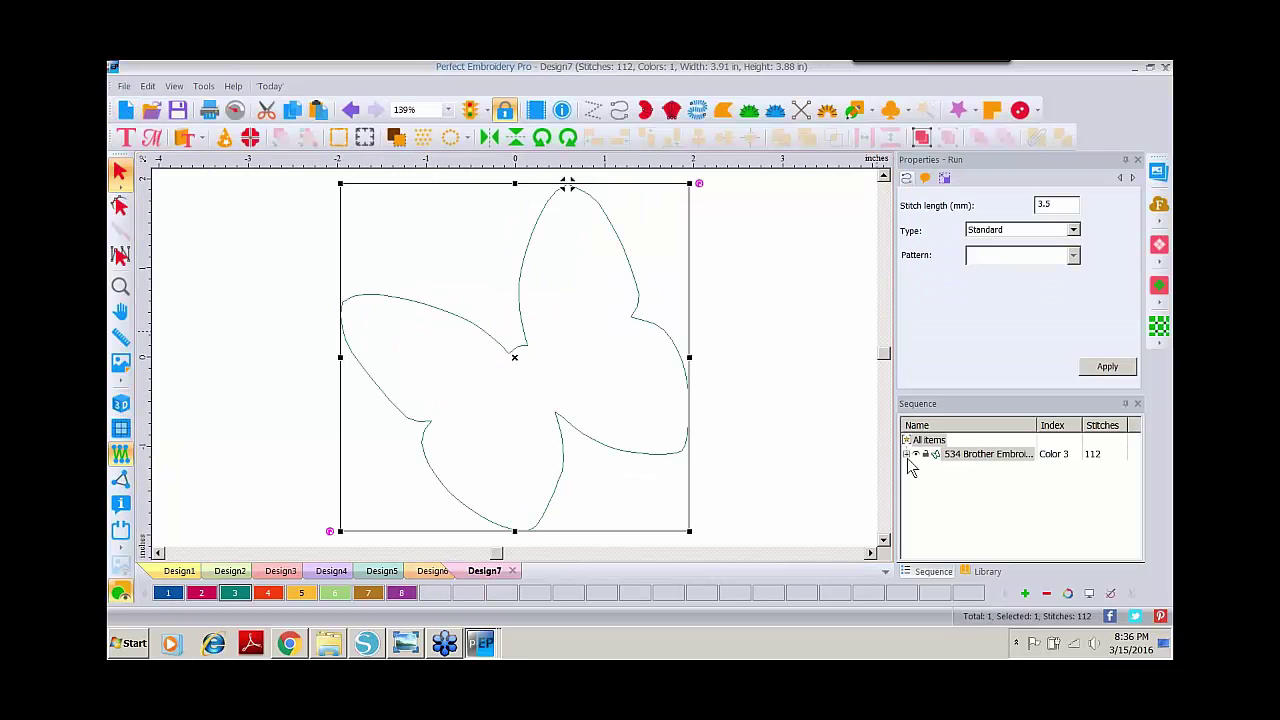
Convert the pasted butterfly run line to artwork
{"action": "left_click", "coordinate": [907, 455]}
{"action": "left_click", "coordinate": [938, 468]}
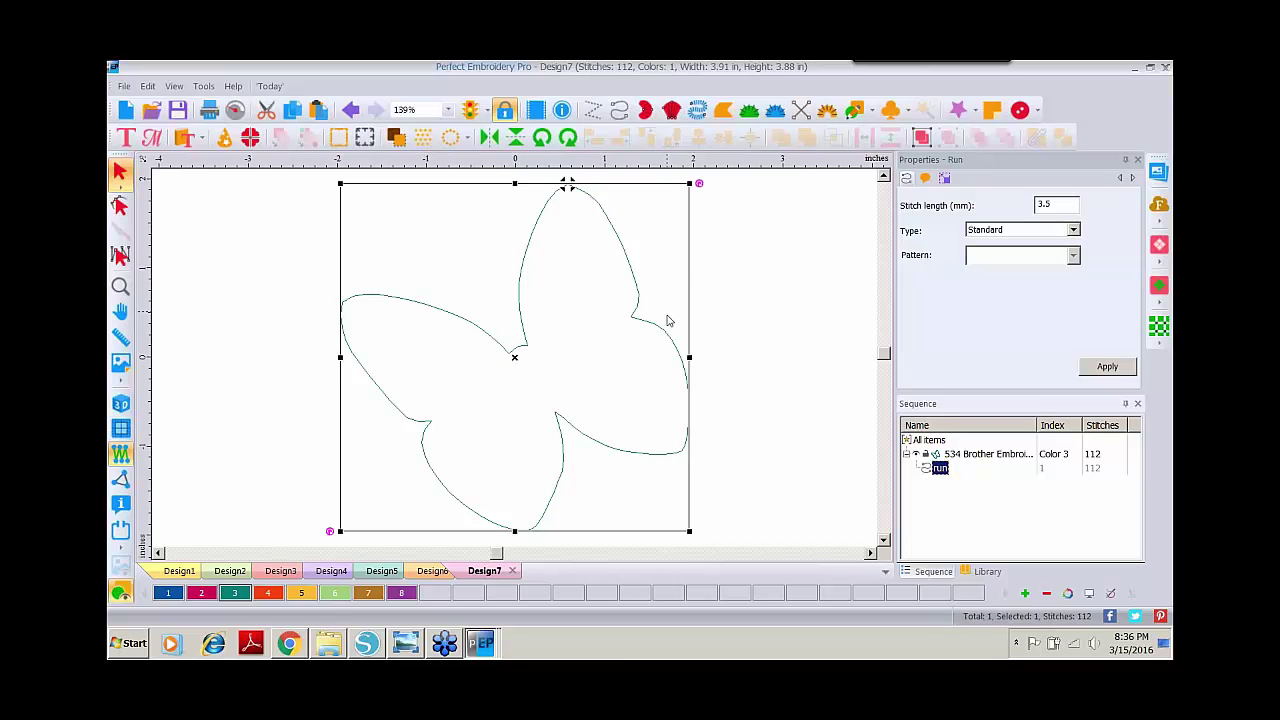
{"action": "right_click", "coordinate": [629, 265]}
{"action": "mouse_move", "coordinate": [672, 395]}
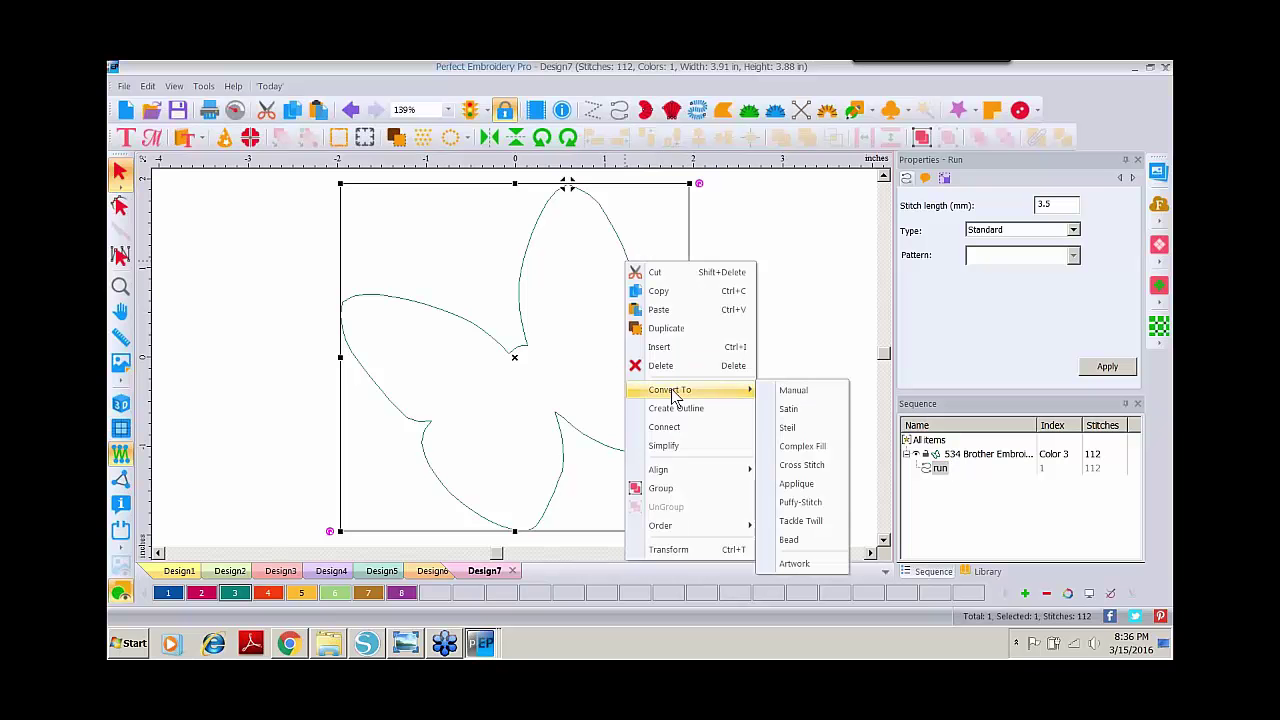
{"action": "left_click", "coordinate": [796, 563]}
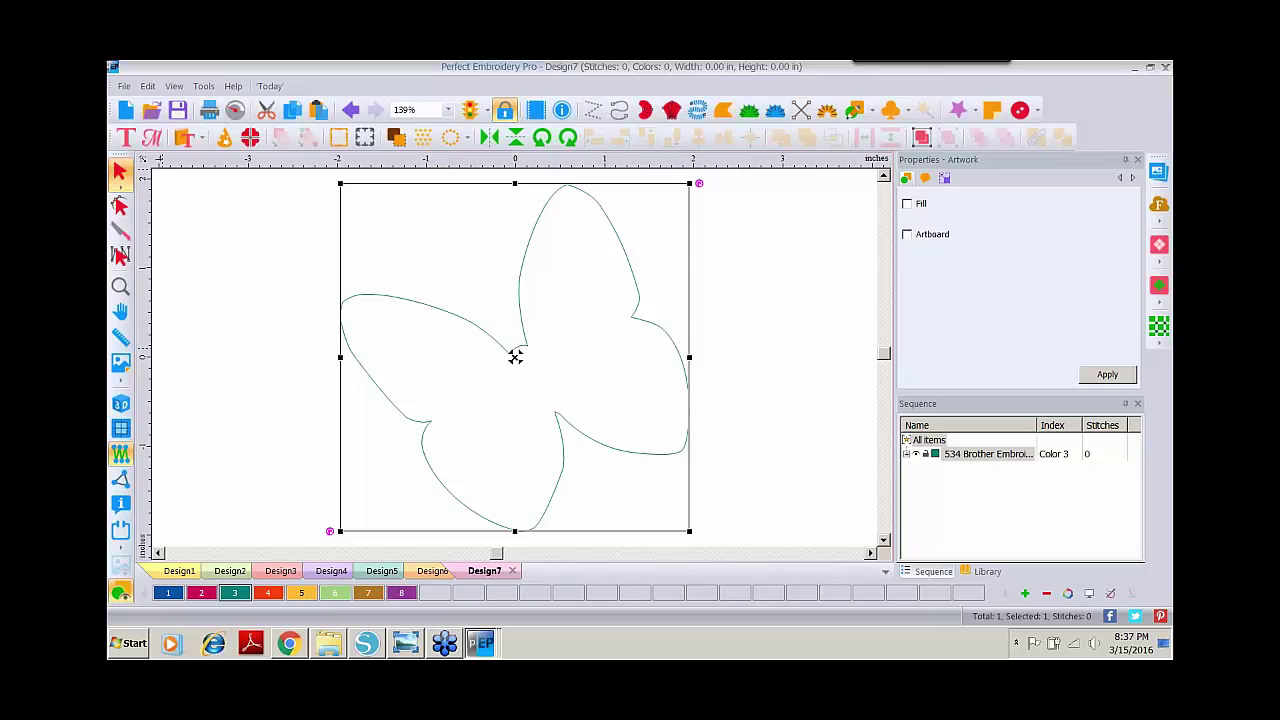
Start exporting the butterfly artwork to the folder 0 2016 March App Digital cutters in Scalable Vector Graphics (SVG) format
{"action": "left_click", "coordinate": [124, 88]}
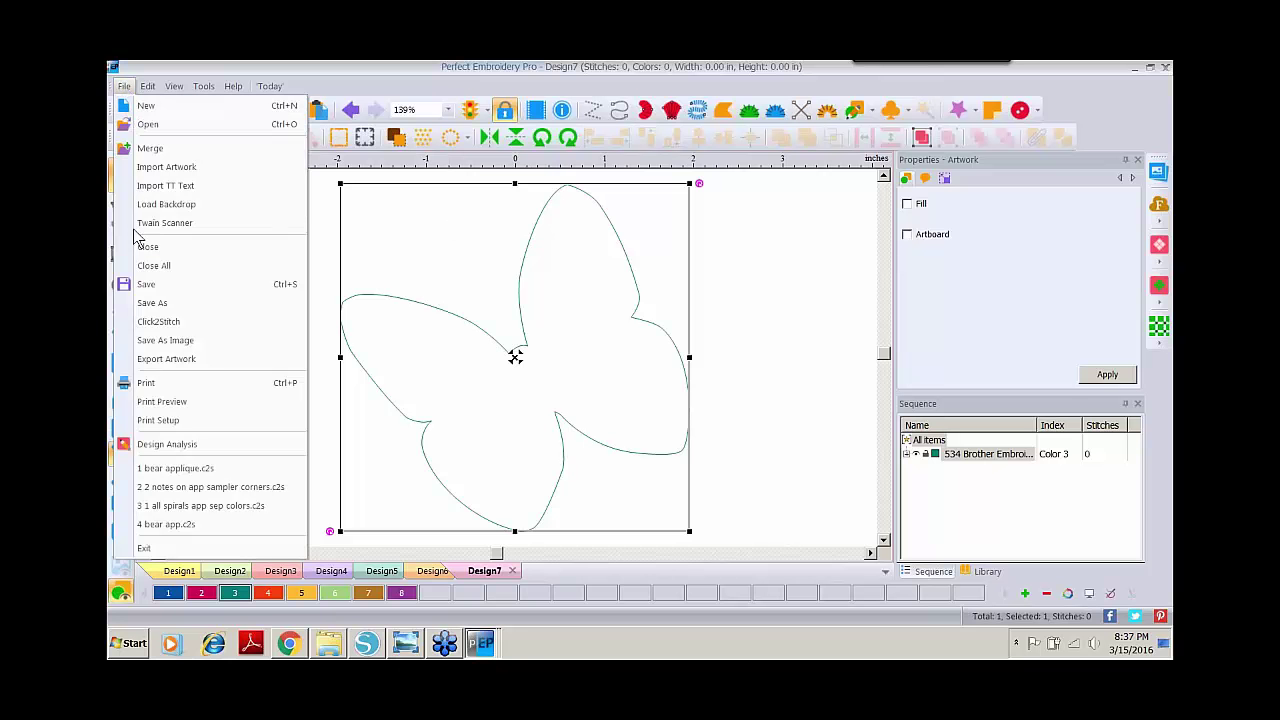
{"action": "left_click", "coordinate": [160, 364]}
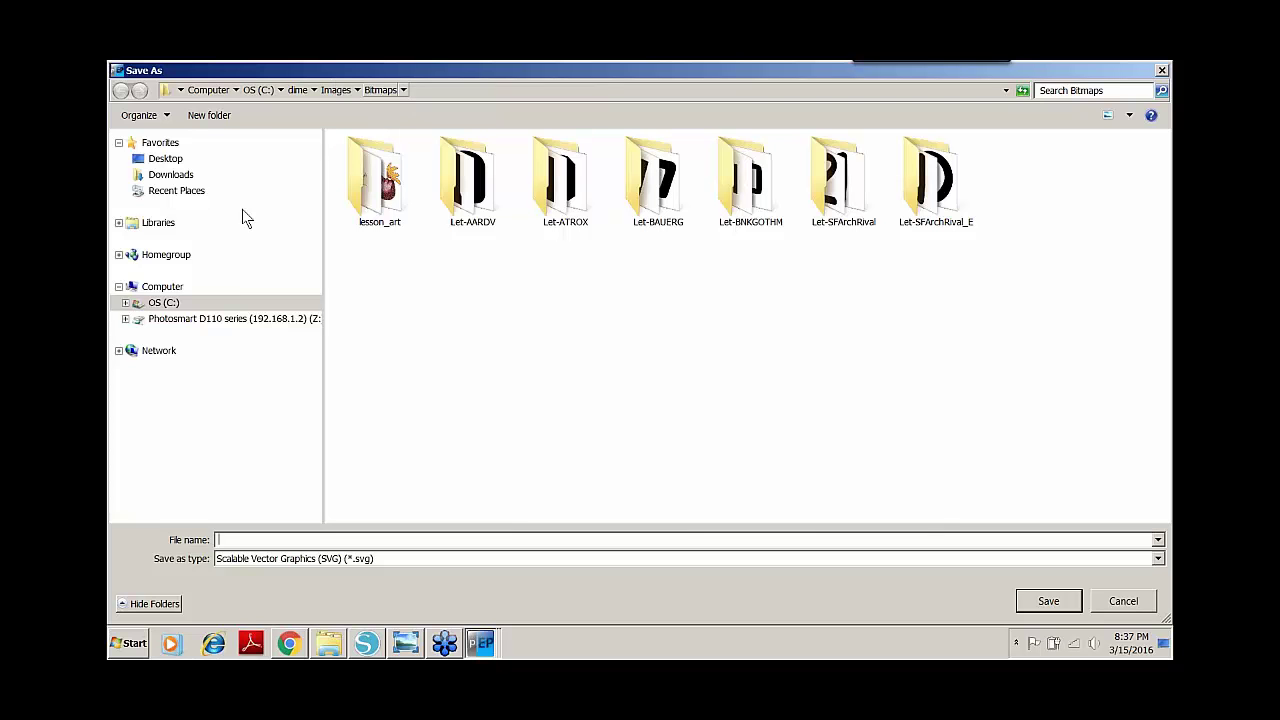
{"action": "left_click", "coordinate": [126, 303]}
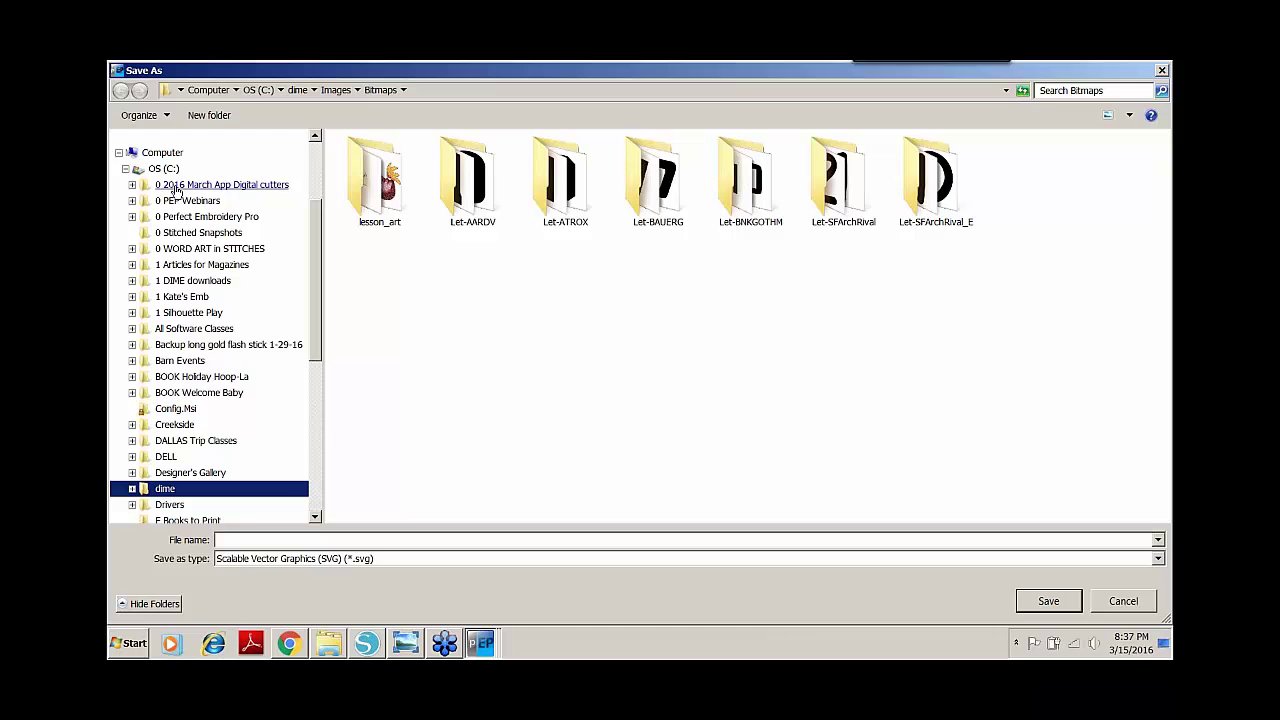
{"action": "left_click", "coordinate": [178, 186]}
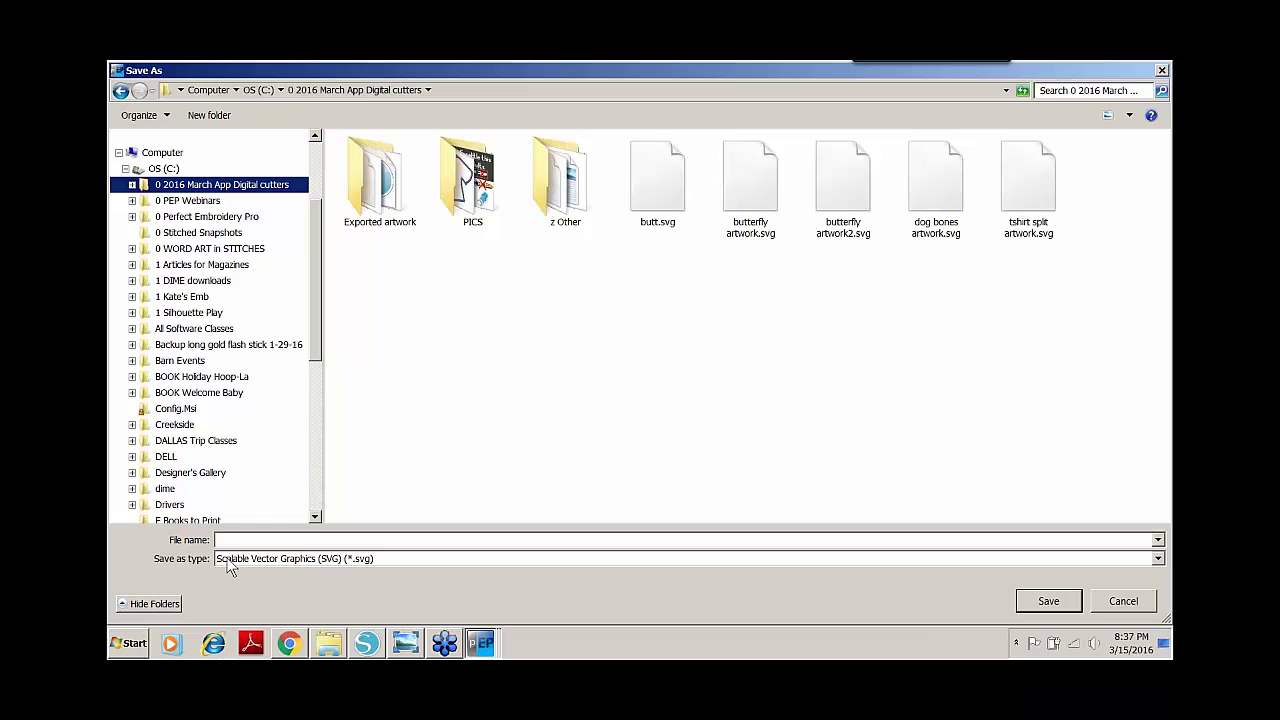
{"action": "left_click", "coordinate": [296, 567]}
{"action": "left_click", "coordinate": [333, 572]}
{"action": "left_click", "coordinate": [1158, 559]}
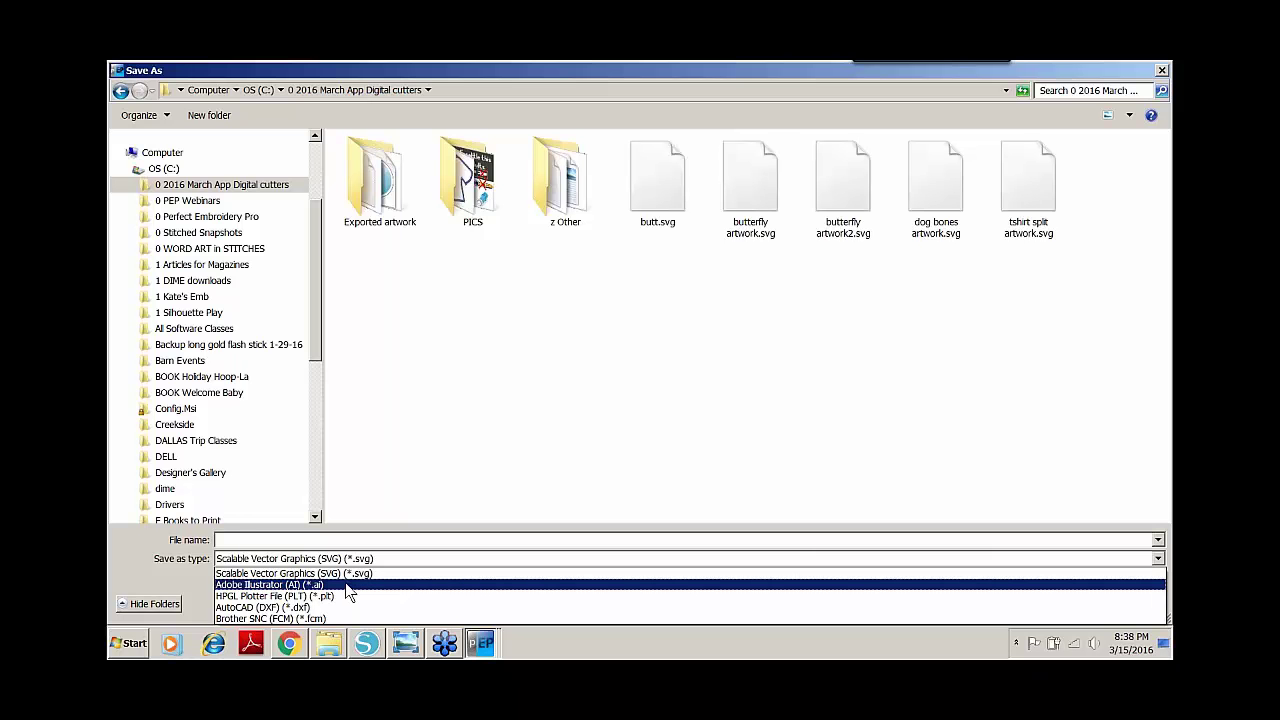
{"action": "left_click", "coordinate": [341, 578]}
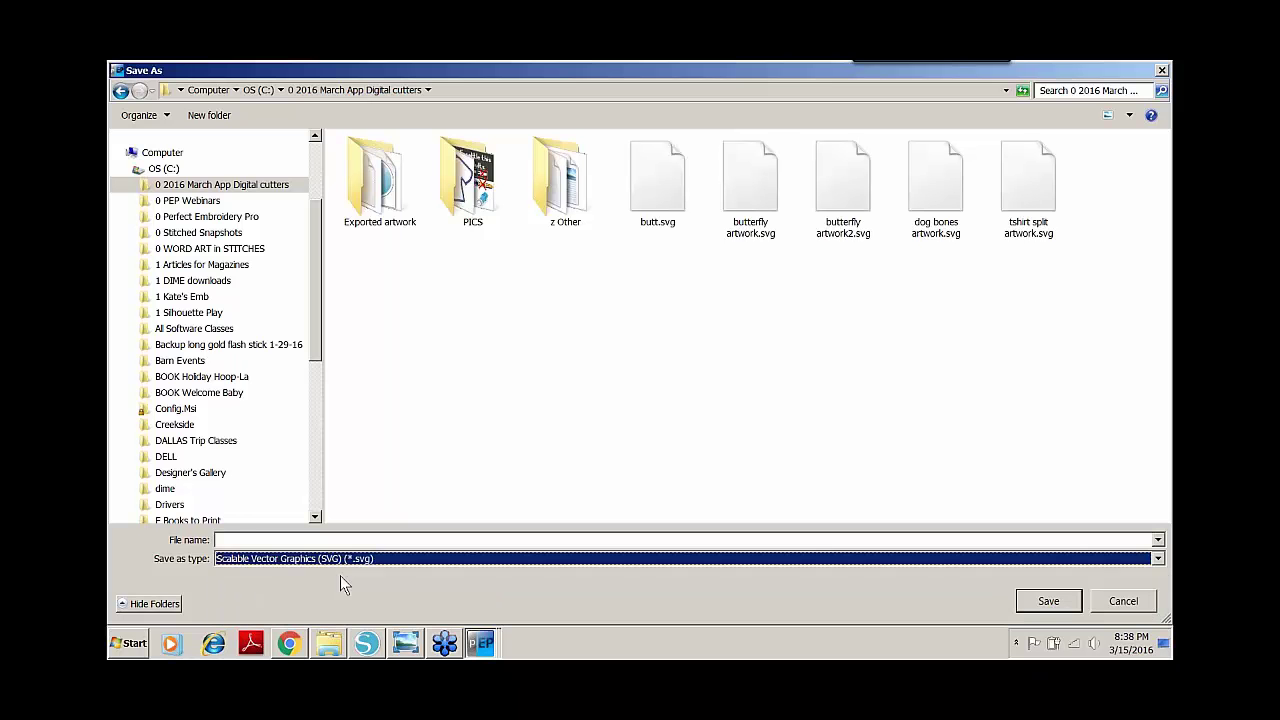
Name the exported file butterfly artwork 3 and save it
{"action": "left_click", "coordinate": [235, 539]}
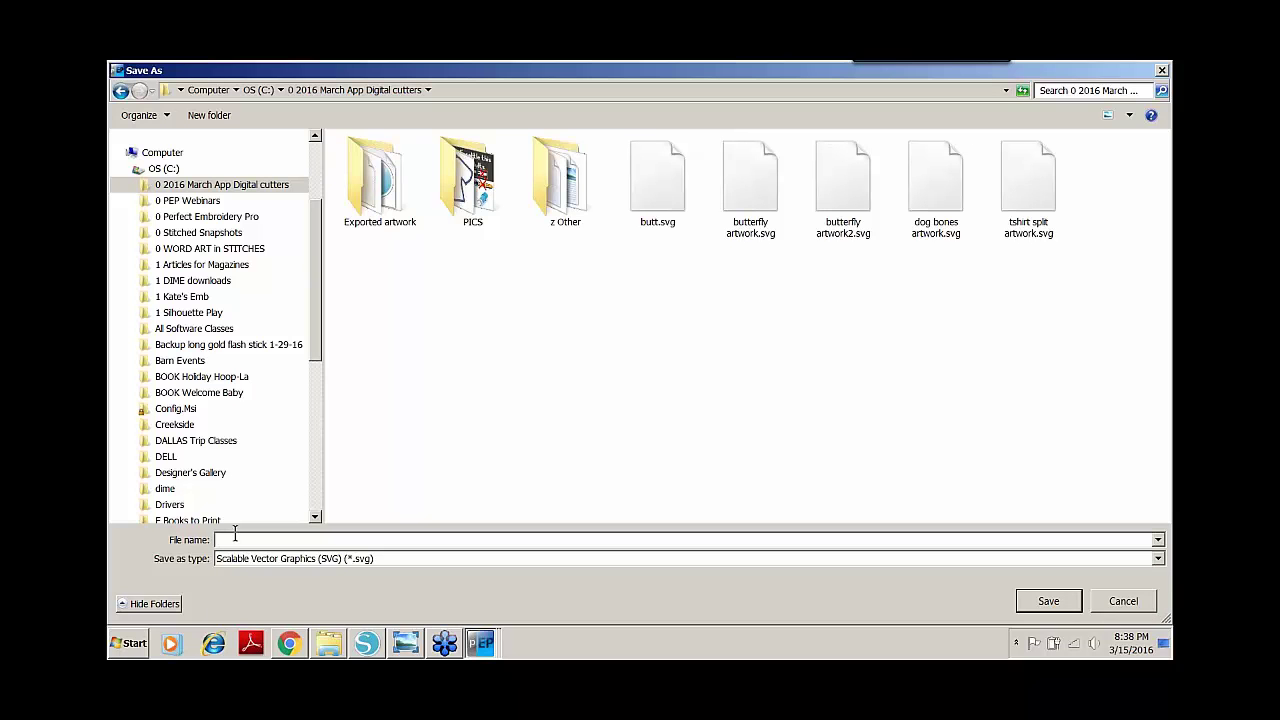
{"action": "type", "text": "butte"}
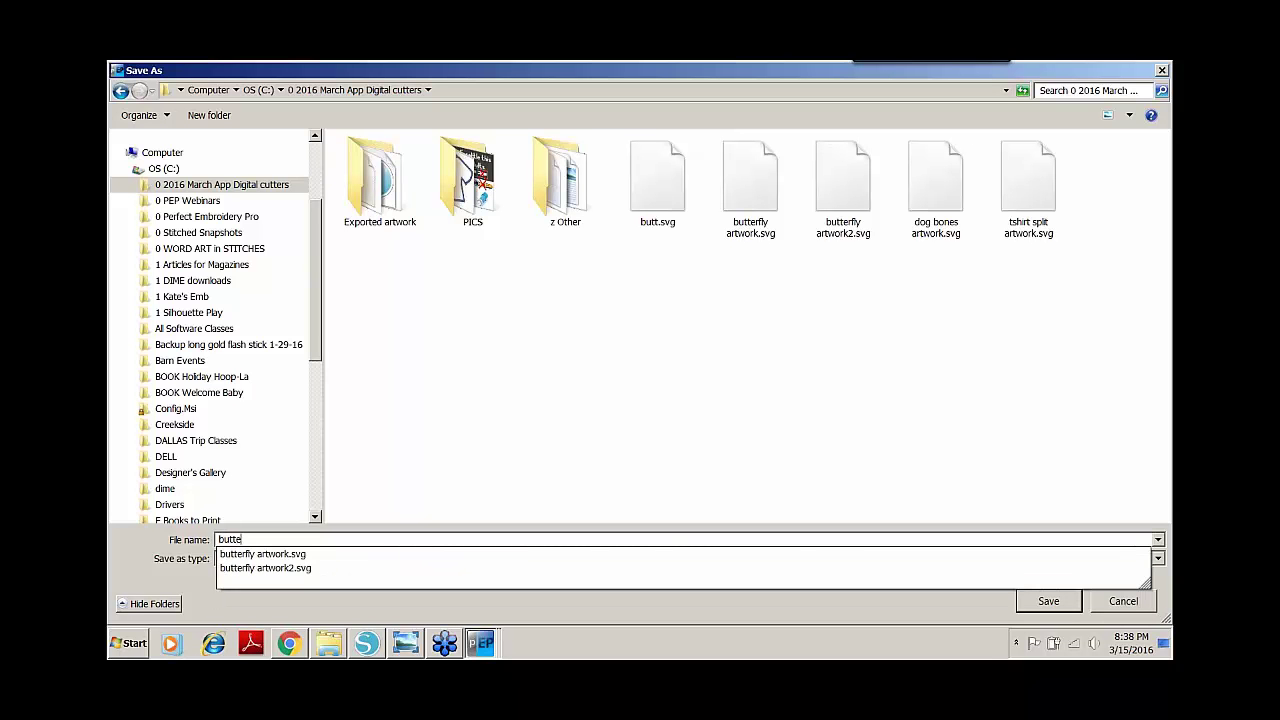
{"action": "type", "text": "rfly artw"}
{"action": "key", "text": "Escape"}
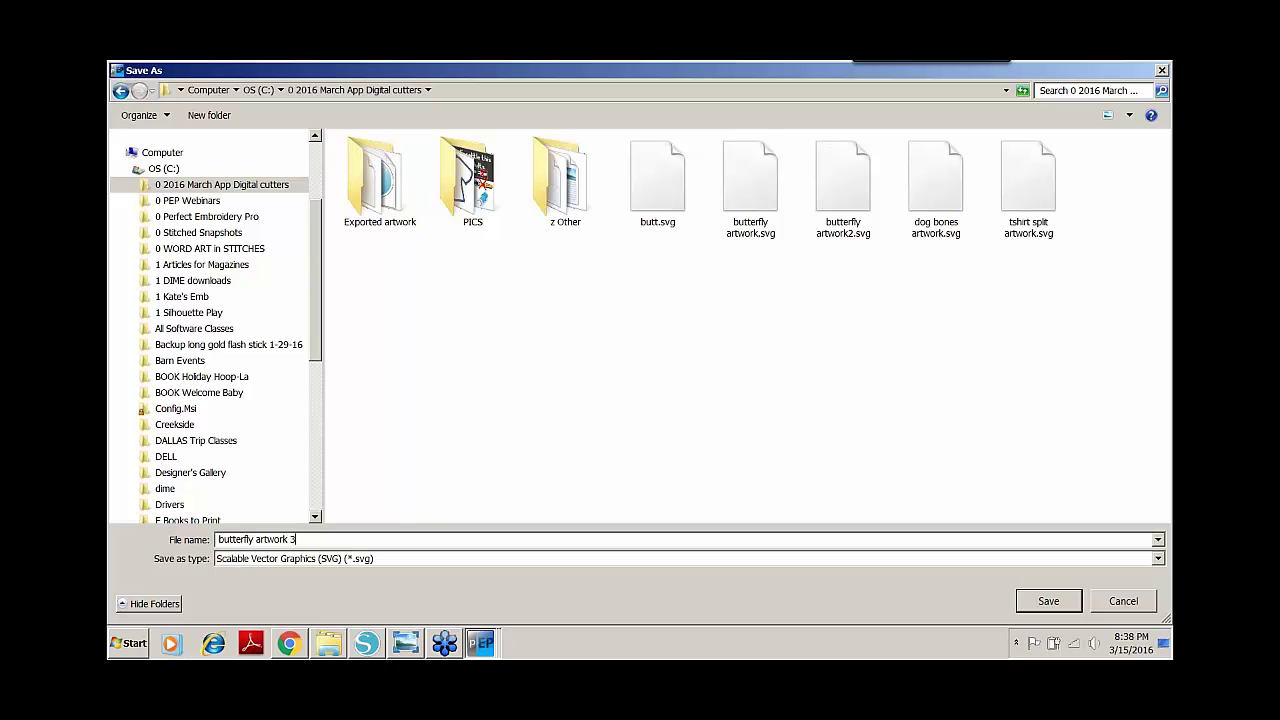
{"action": "left_click", "coordinate": [1030, 601]}
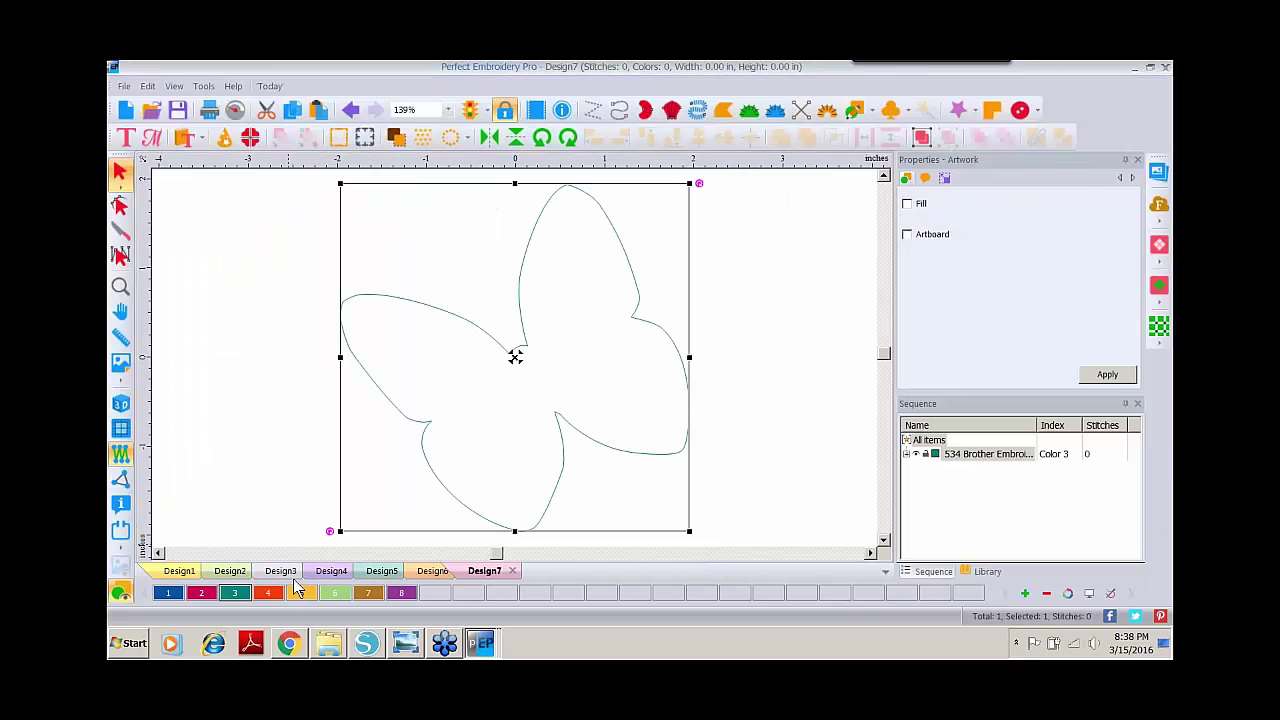
Switch to Silhouette Studio, open butterfly artwork 3.svg and move the butterfly fully onto the upper part of the cutting mat
{"action": "left_click", "coordinate": [366, 643]}
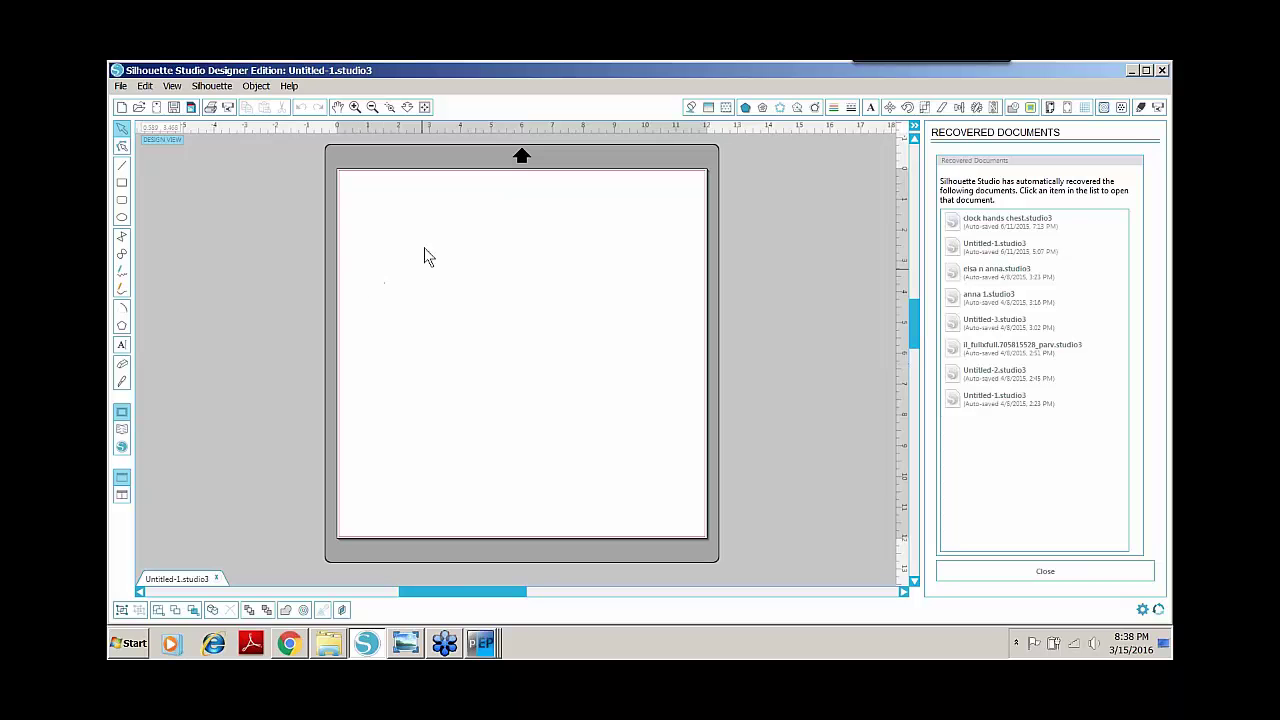
{"action": "left_click", "coordinate": [120, 87]}
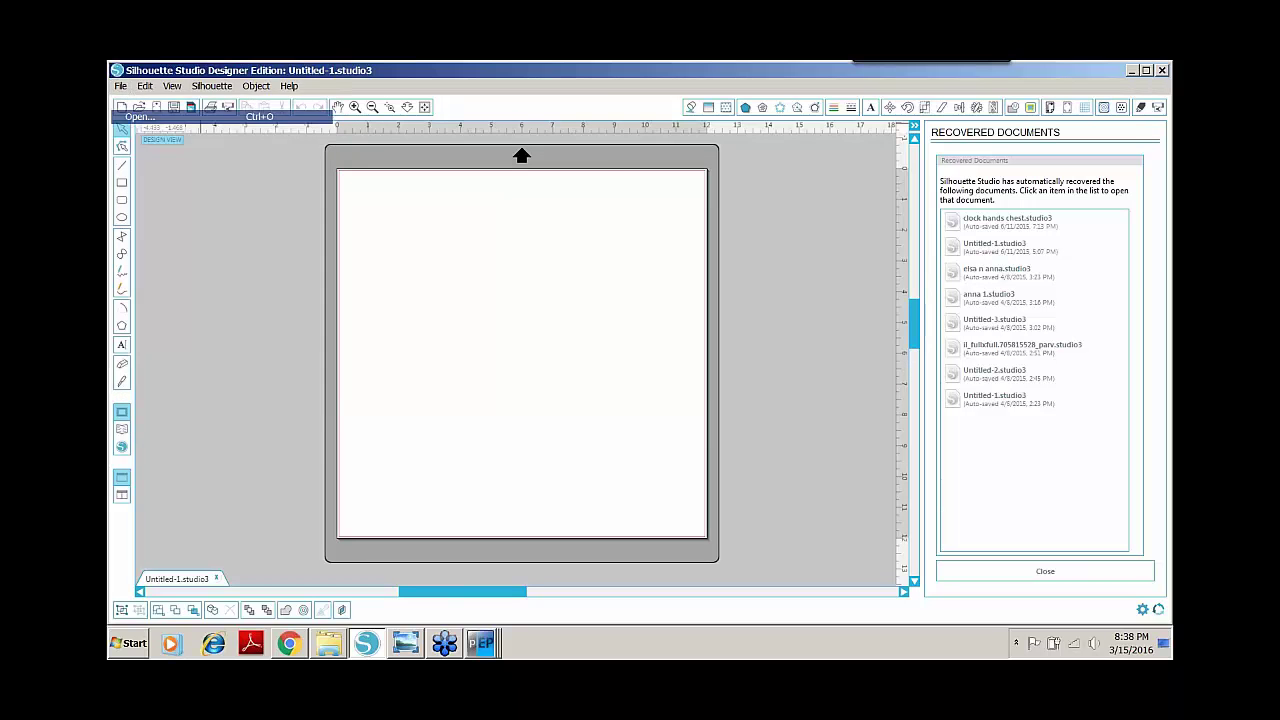
{"action": "left_click", "coordinate": [140, 114]}
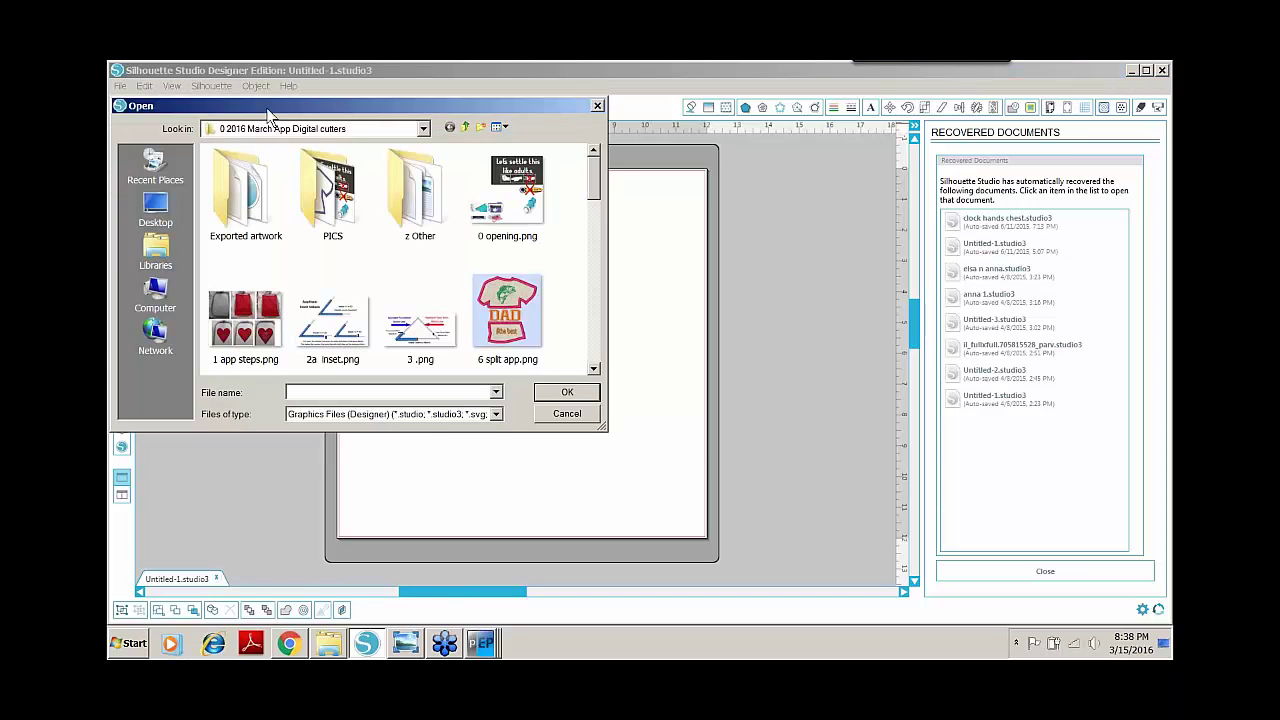
{"action": "scroll", "coordinate": [594, 189], "scroll_direction": "down", "scroll_amount": 7}
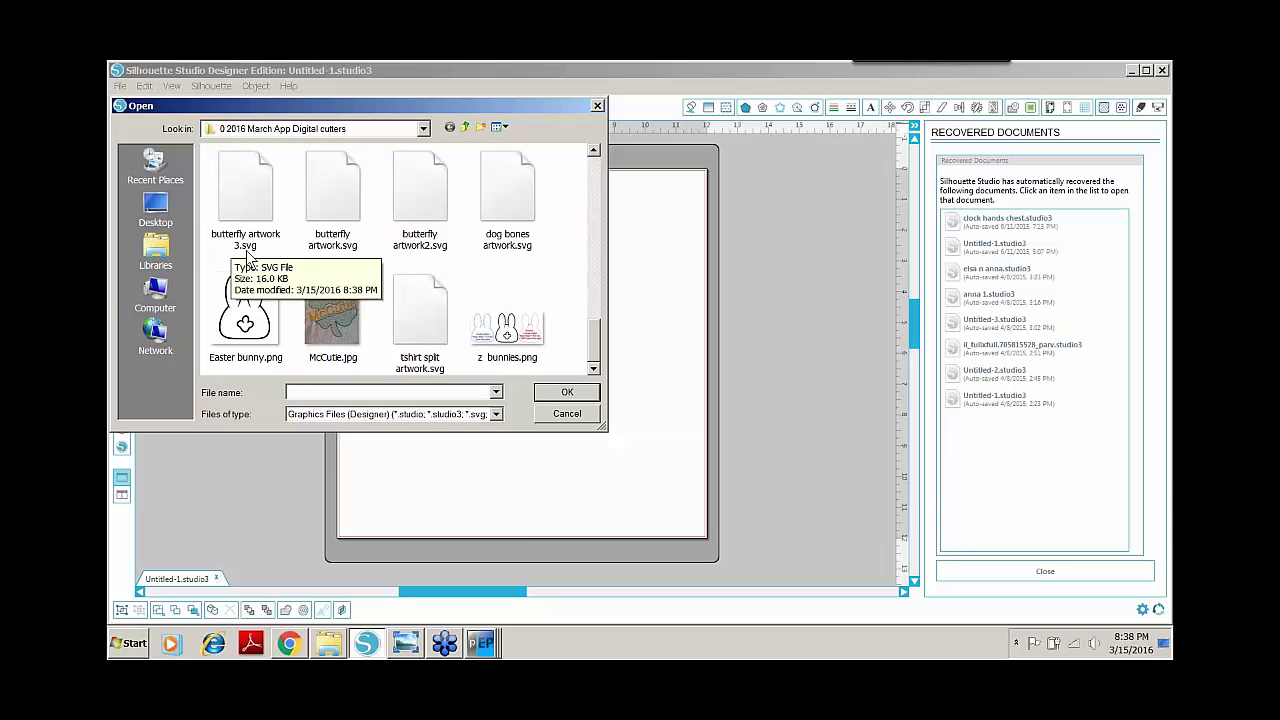
{"action": "double_click", "coordinate": [249, 205]}
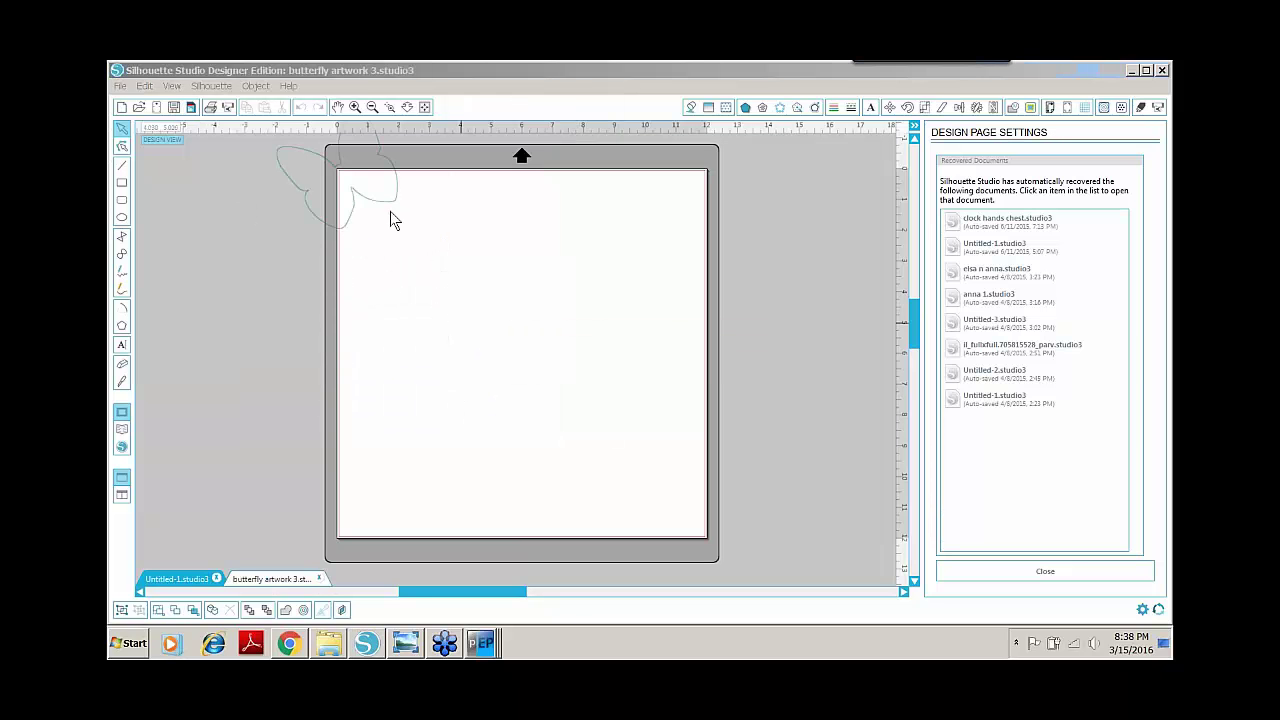
{"action": "left_click_drag", "start_coordinate": [396, 233], "coordinate": [520, 306]}
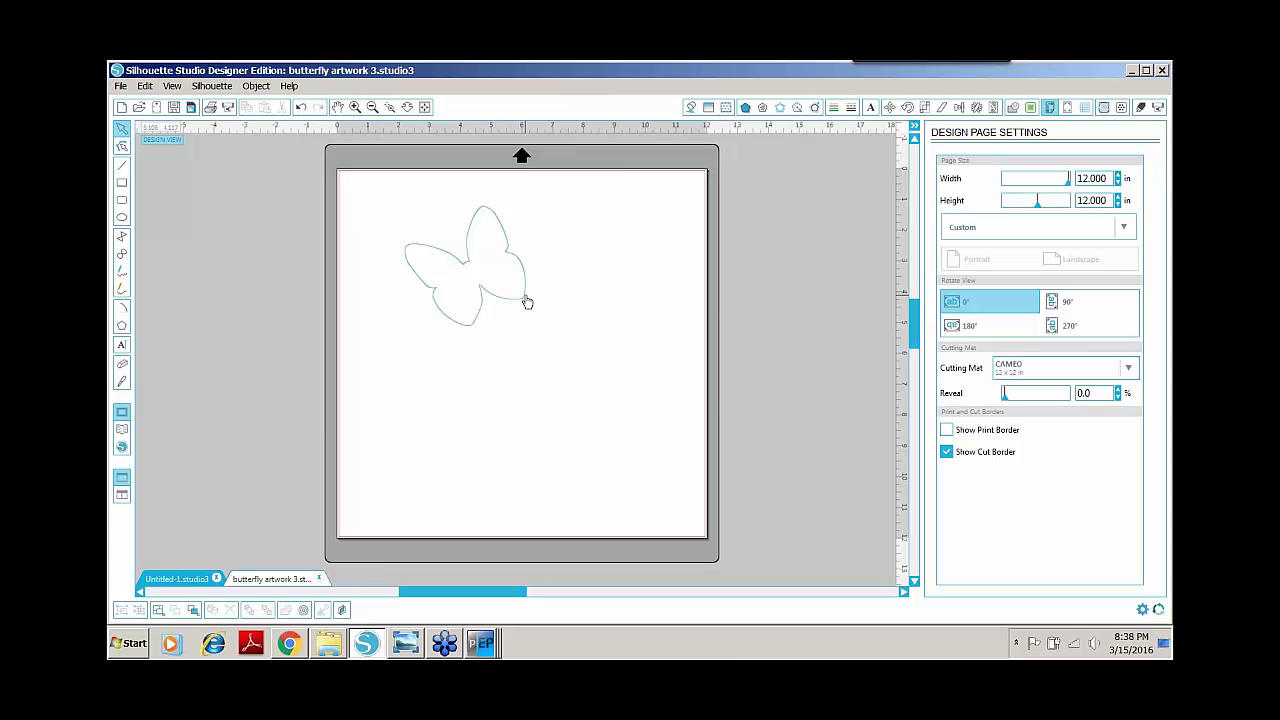
Check the butterfly's dimensions on the mat and compare them with its transform size in Design7 of Perfect Embroidery Pro
{"action": "left_click", "coordinate": [506, 244]}
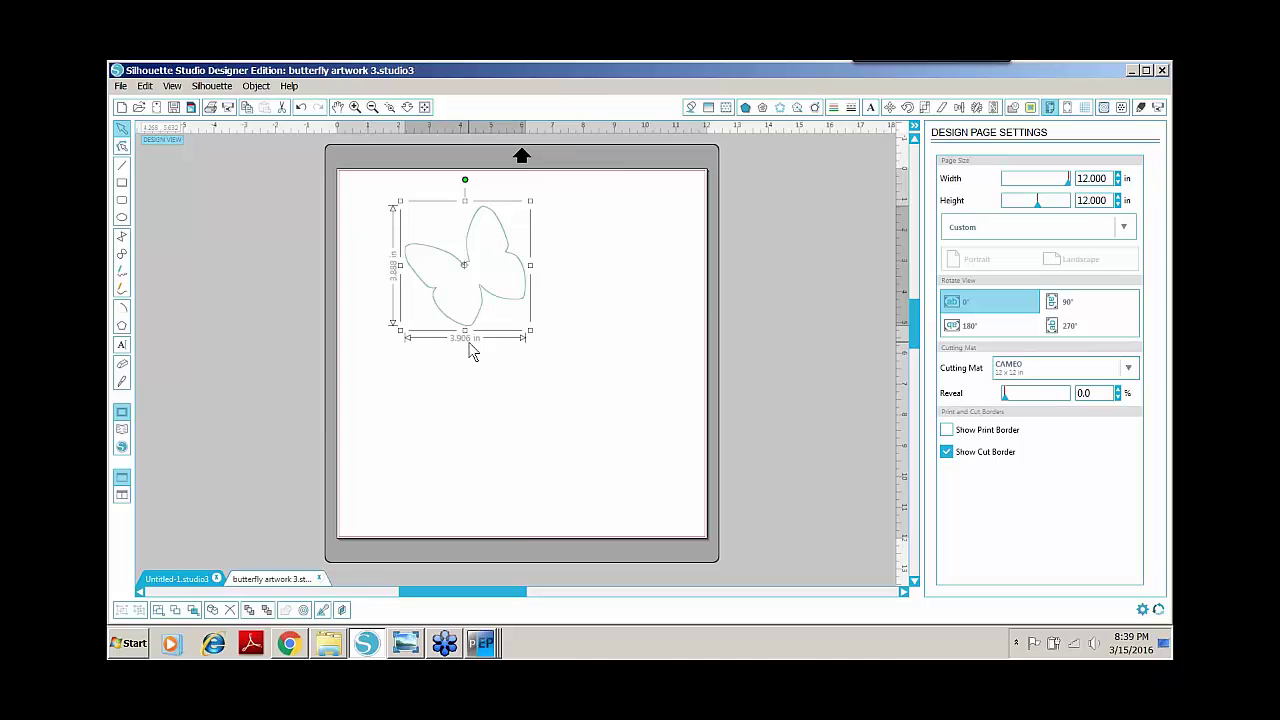
{"action": "left_click", "coordinate": [480, 645]}
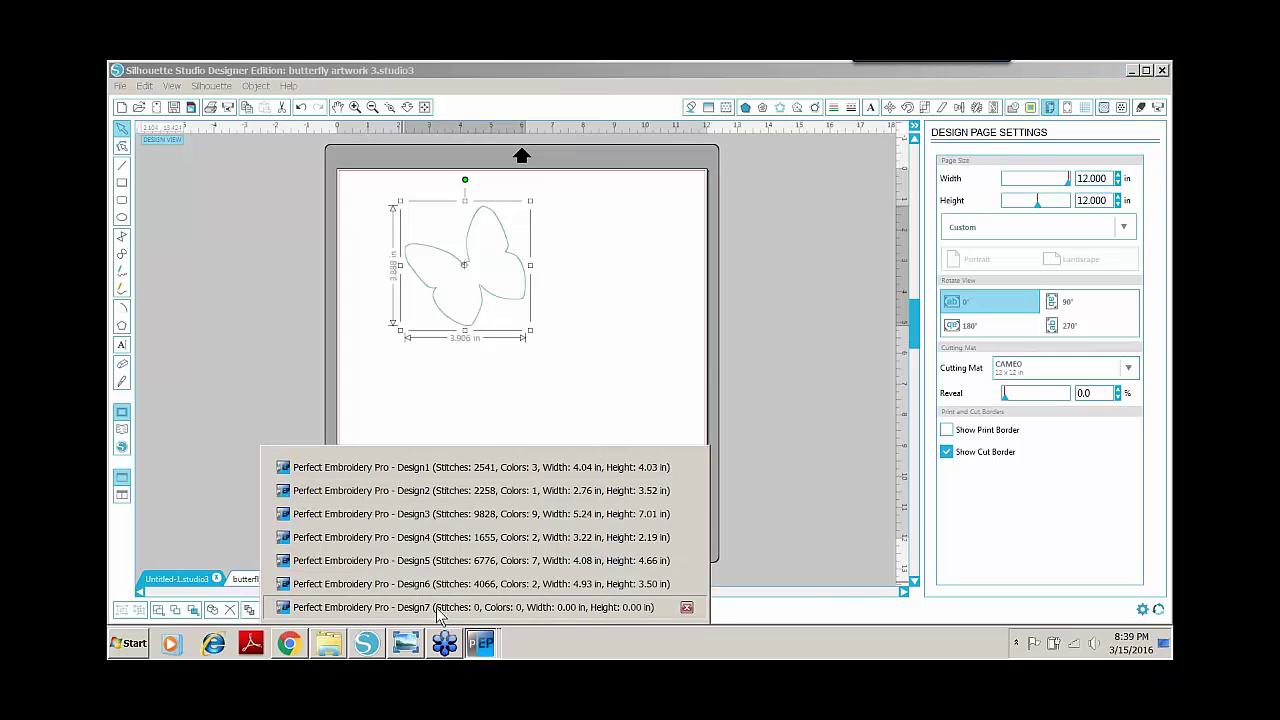
{"action": "left_click", "coordinate": [440, 607]}
{"action": "left_click", "coordinate": [945, 178]}
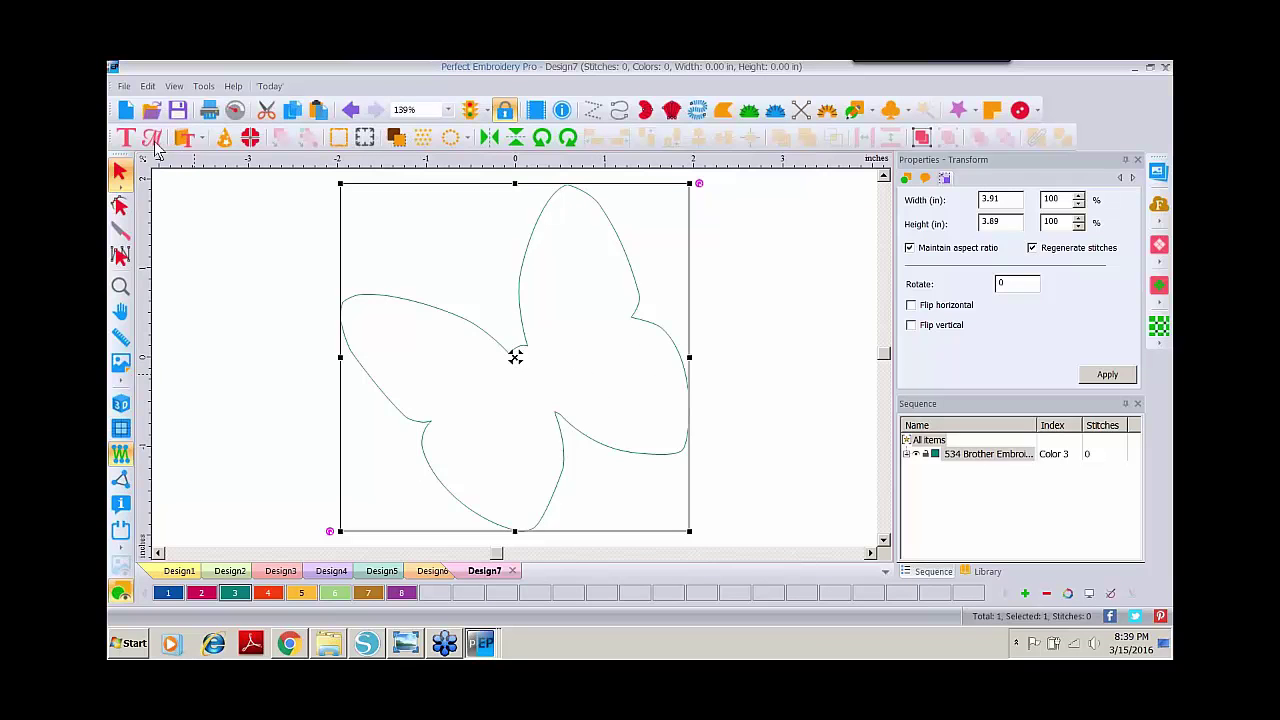
Create a new design and add the Bone shape from the applique shapes catalog
{"action": "left_click", "coordinate": [126, 111]}
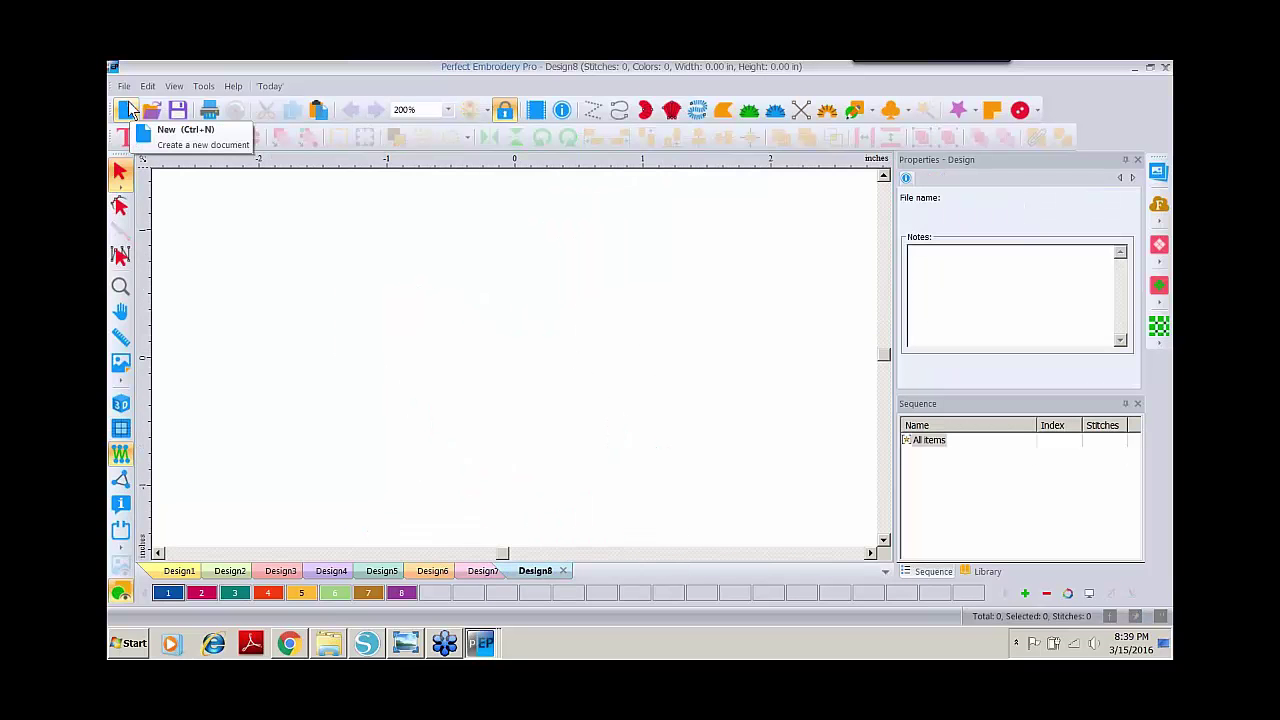
{"action": "left_click", "coordinate": [186, 138]}
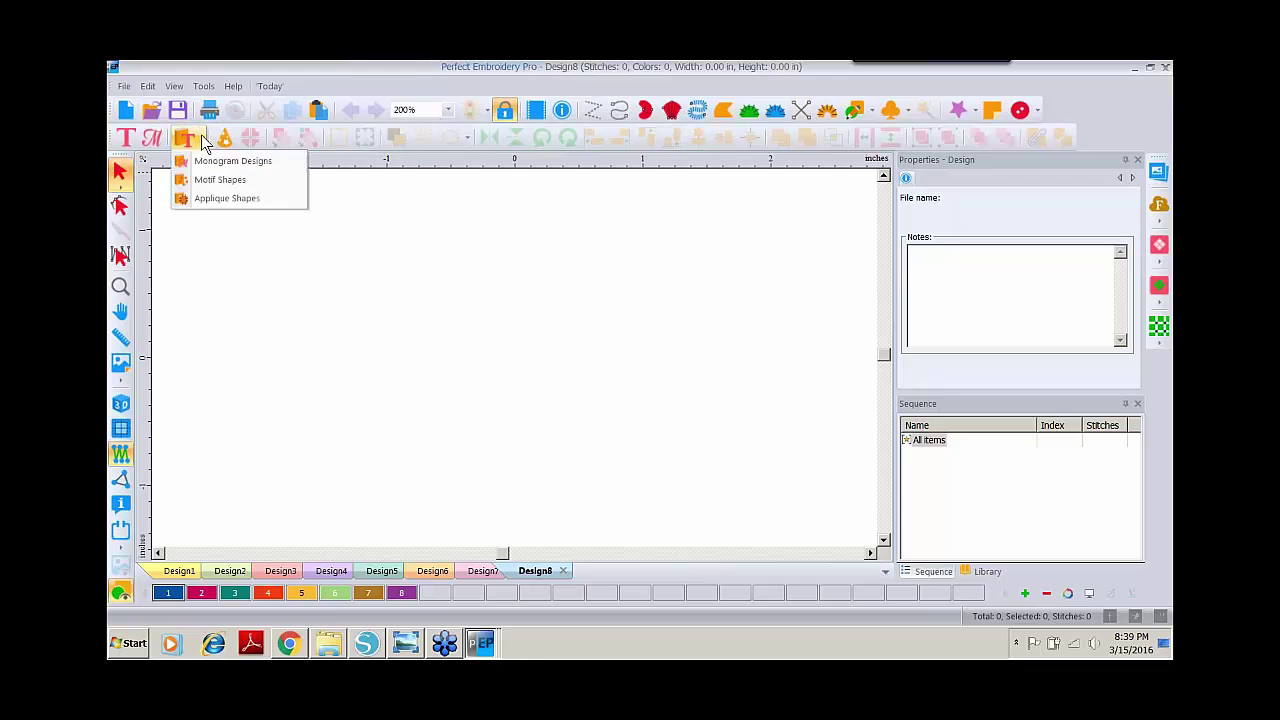
{"action": "left_click", "coordinate": [214, 201]}
{"action": "left_click", "coordinate": [872, 255]}
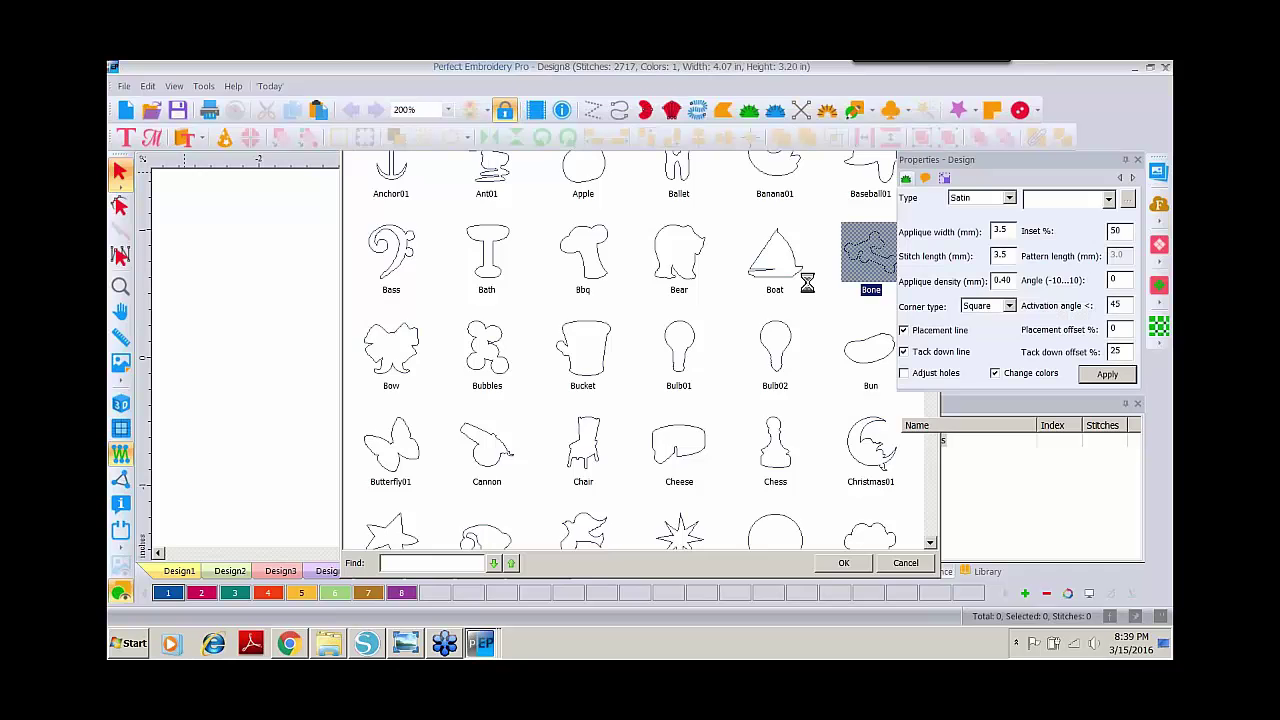
Show the bone applique in 3D, enable Change colors for it, and break up its path into separate stitch objects
{"action": "left_click", "coordinate": [120, 403]}
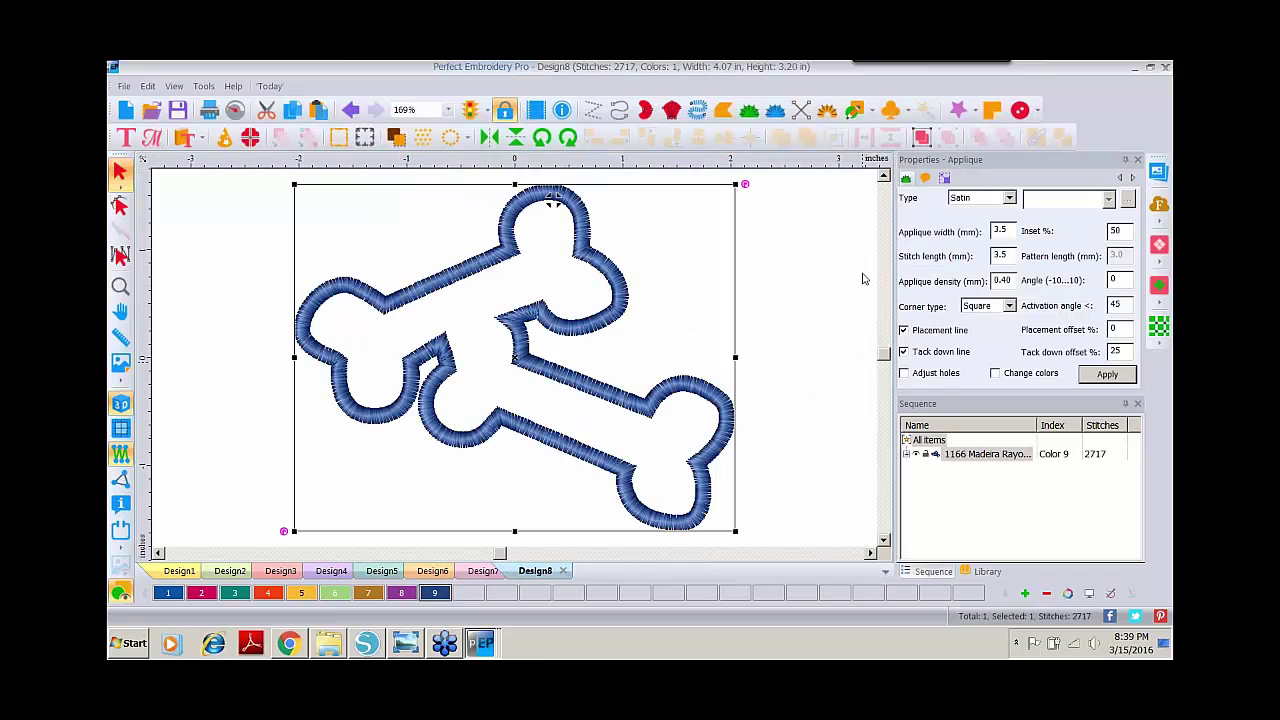
{"action": "left_click", "coordinate": [996, 378]}
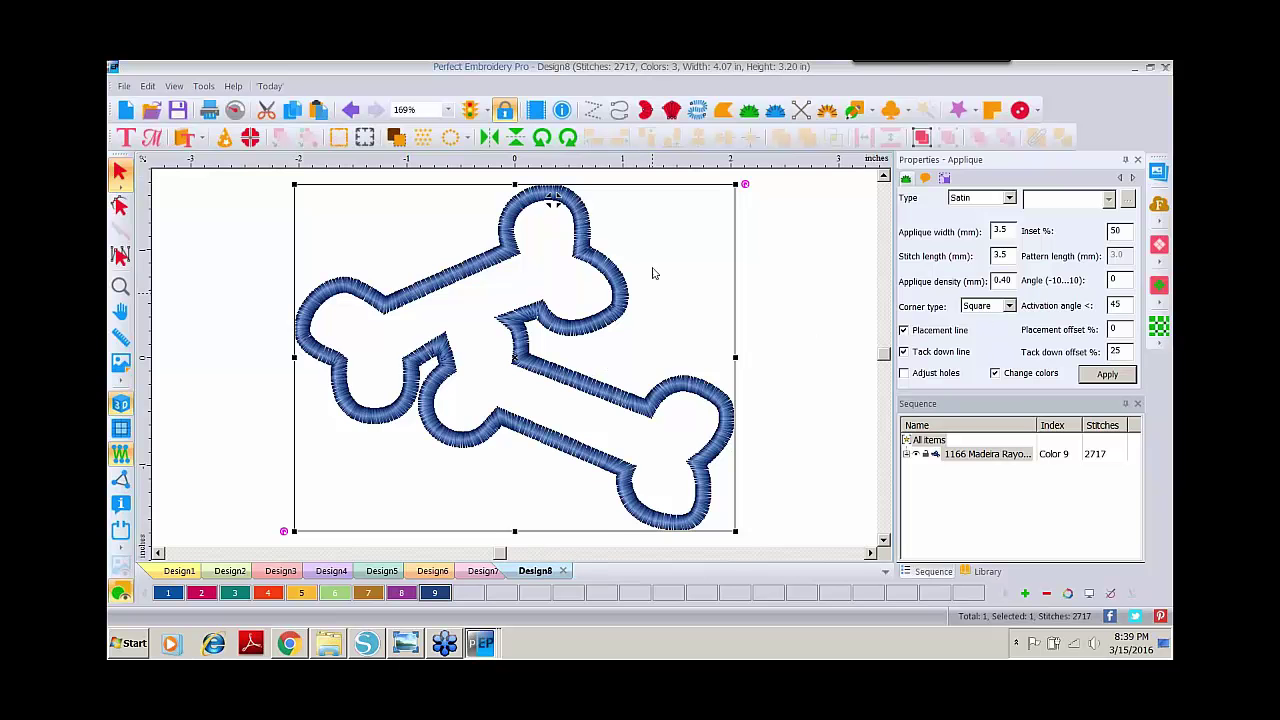
{"action": "right_click", "coordinate": [604, 282]}
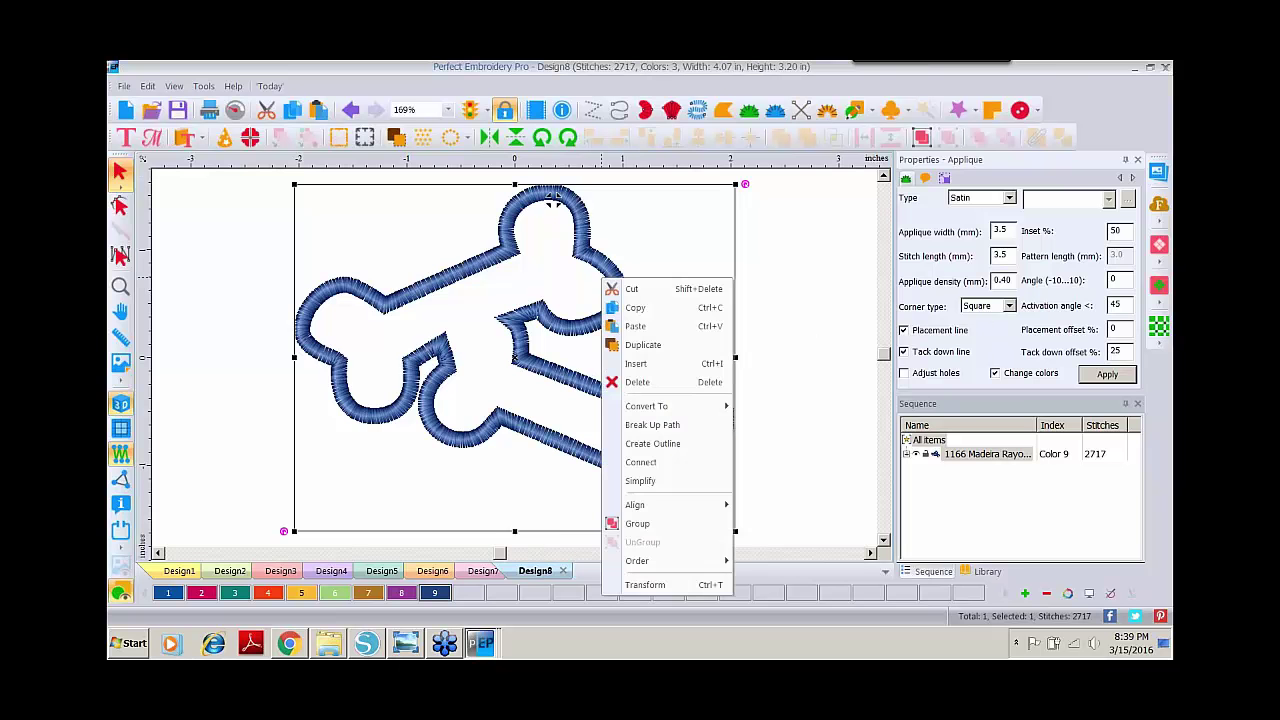
{"action": "left_click", "coordinate": [648, 424]}
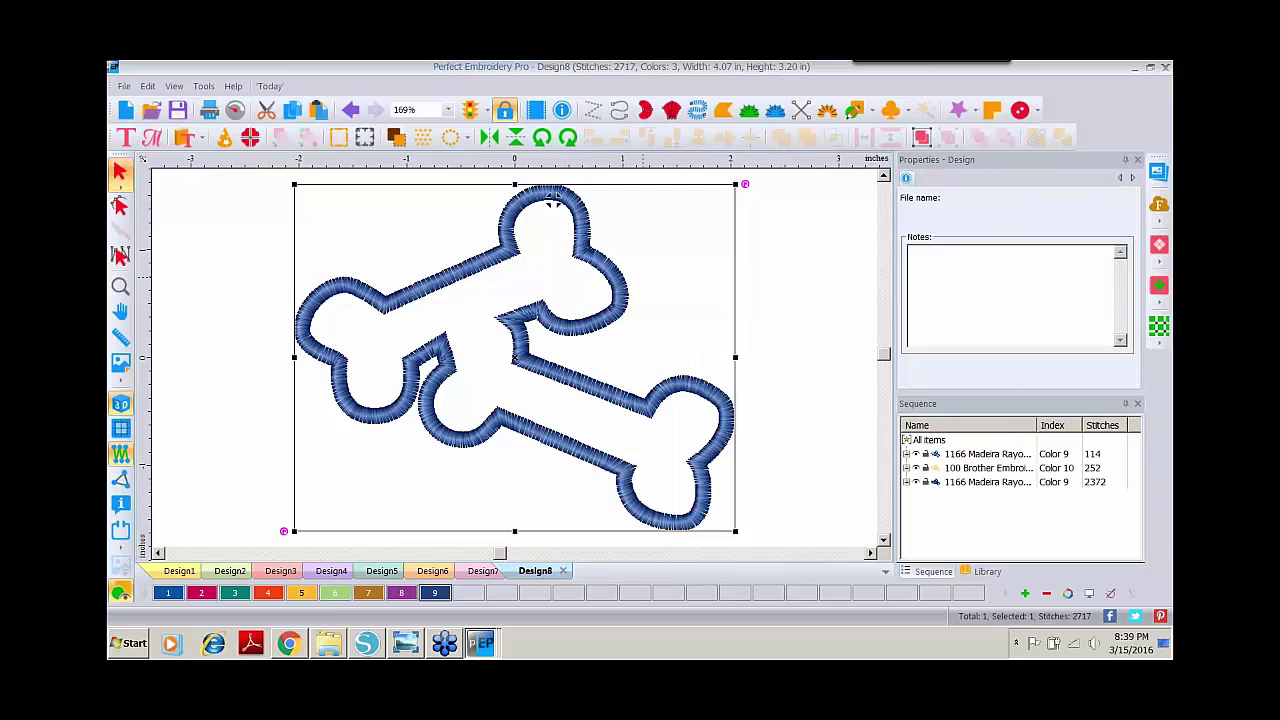
Copy the bones' placement line, the first object in the sequence, into a new design
{"action": "left_click", "coordinate": [948, 455]}
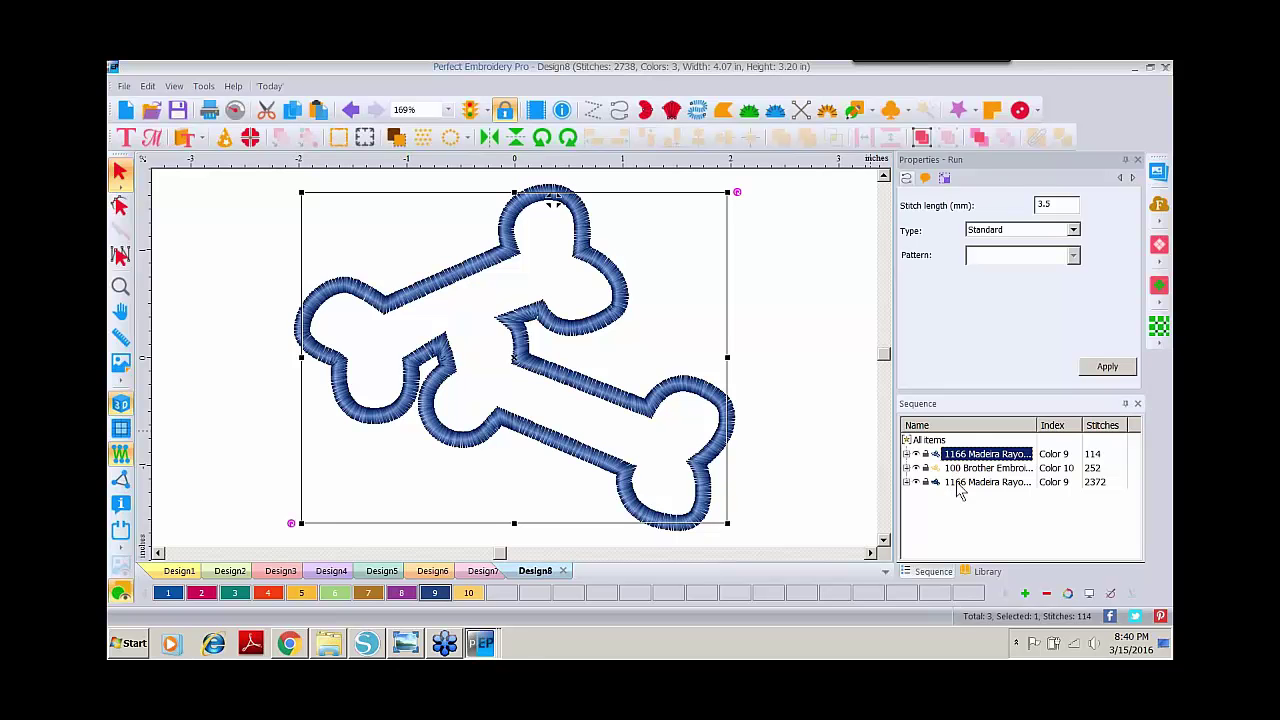
{"action": "left_click", "coordinate": [293, 115]}
{"action": "left_click", "coordinate": [127, 112]}
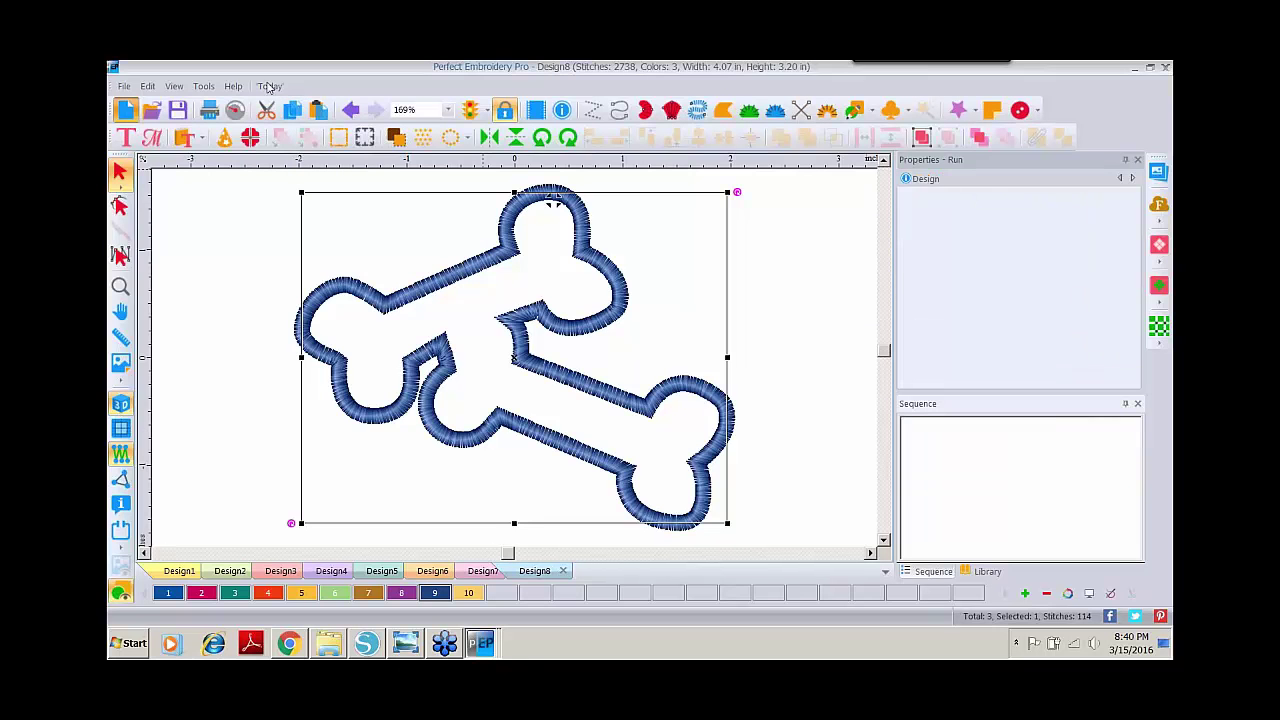
{"action": "left_click", "coordinate": [318, 110]}
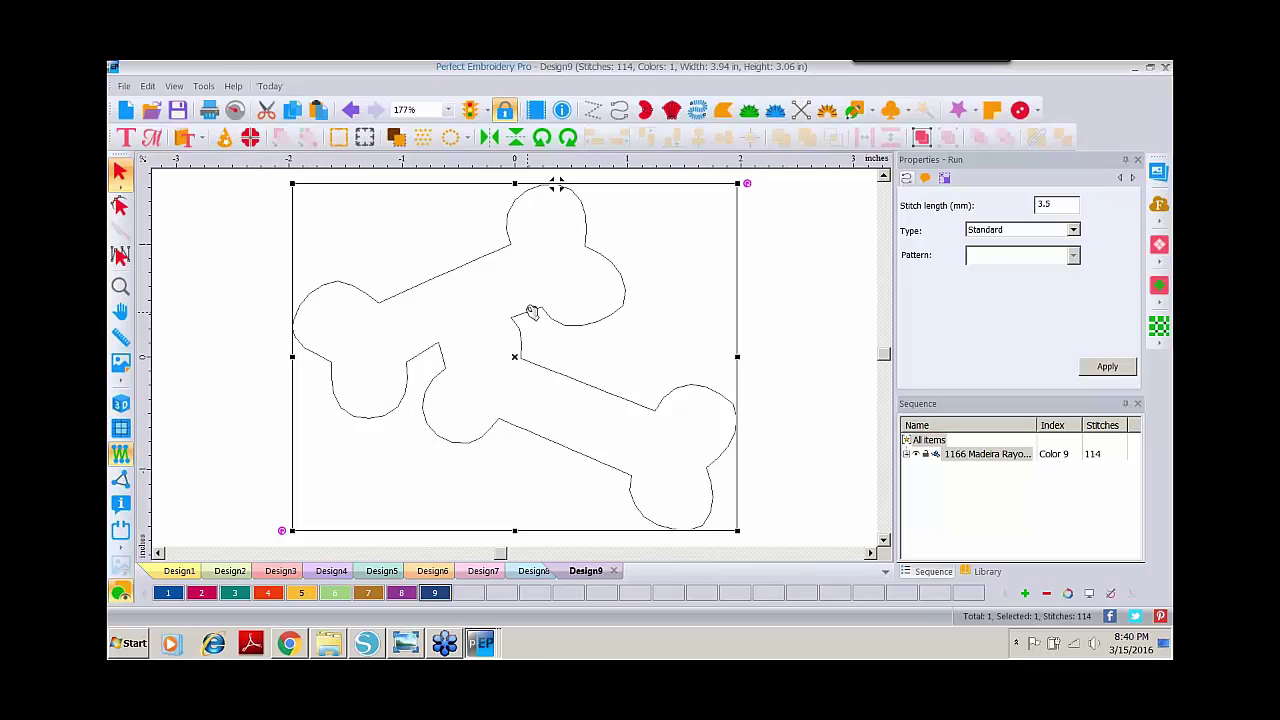
Convert the pasted bone placement line to artwork
{"action": "right_click", "coordinate": [531, 311]}
{"action": "mouse_move", "coordinate": [578, 438]}
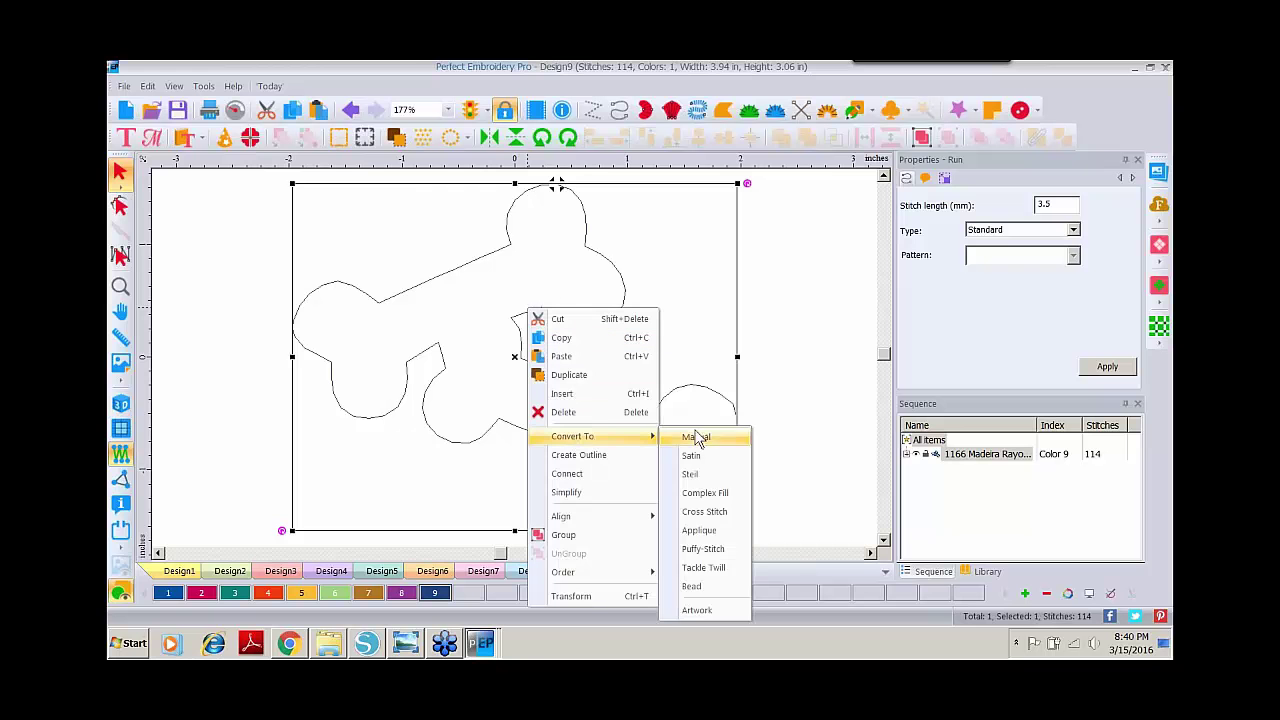
{"action": "left_click", "coordinate": [694, 610]}
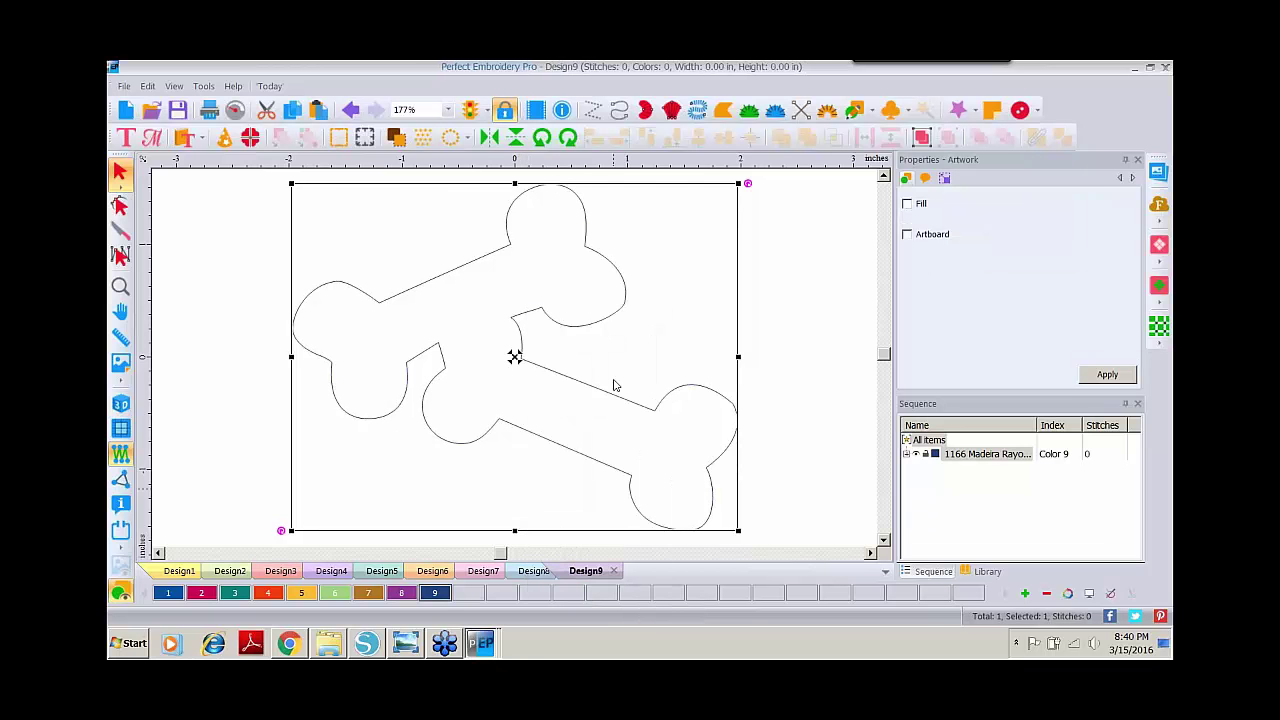
Export the bone artwork as an SVG file named dogbones artwork
{"action": "left_click", "coordinate": [124, 88]}
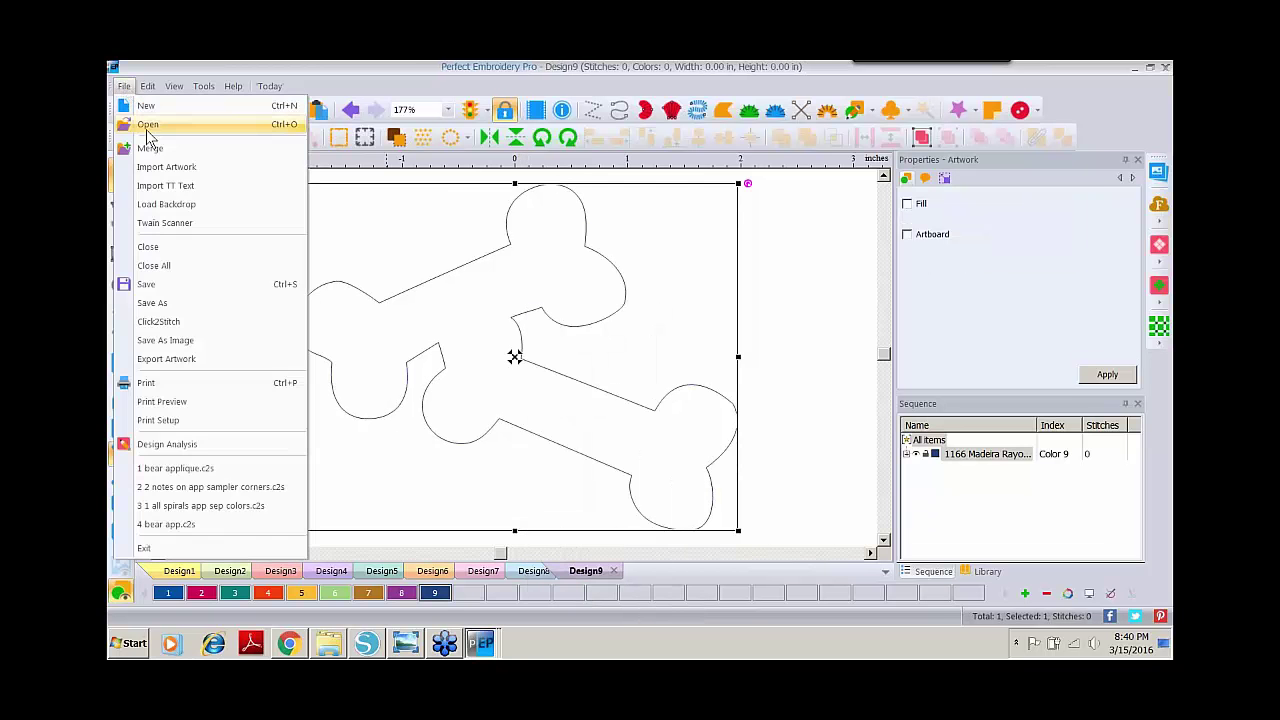
{"action": "left_click", "coordinate": [149, 358]}
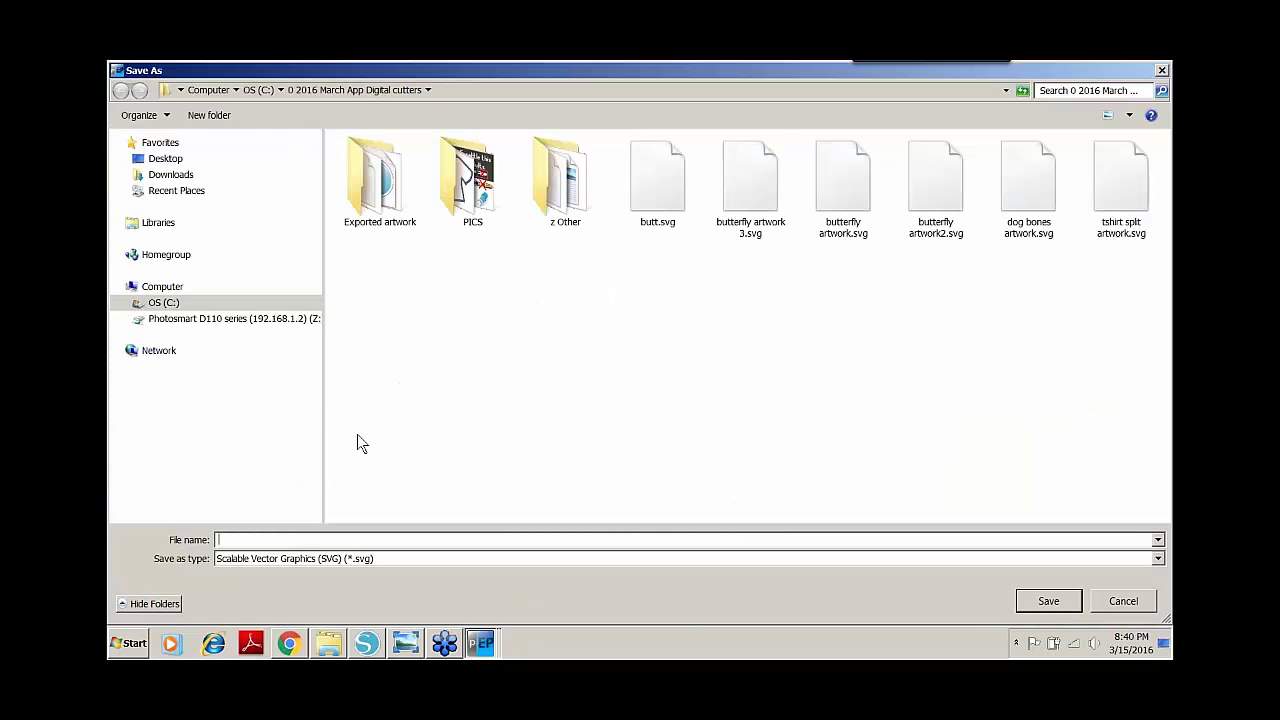
{"action": "left_click", "coordinate": [243, 538]}
{"action": "type", "text": "dog"}
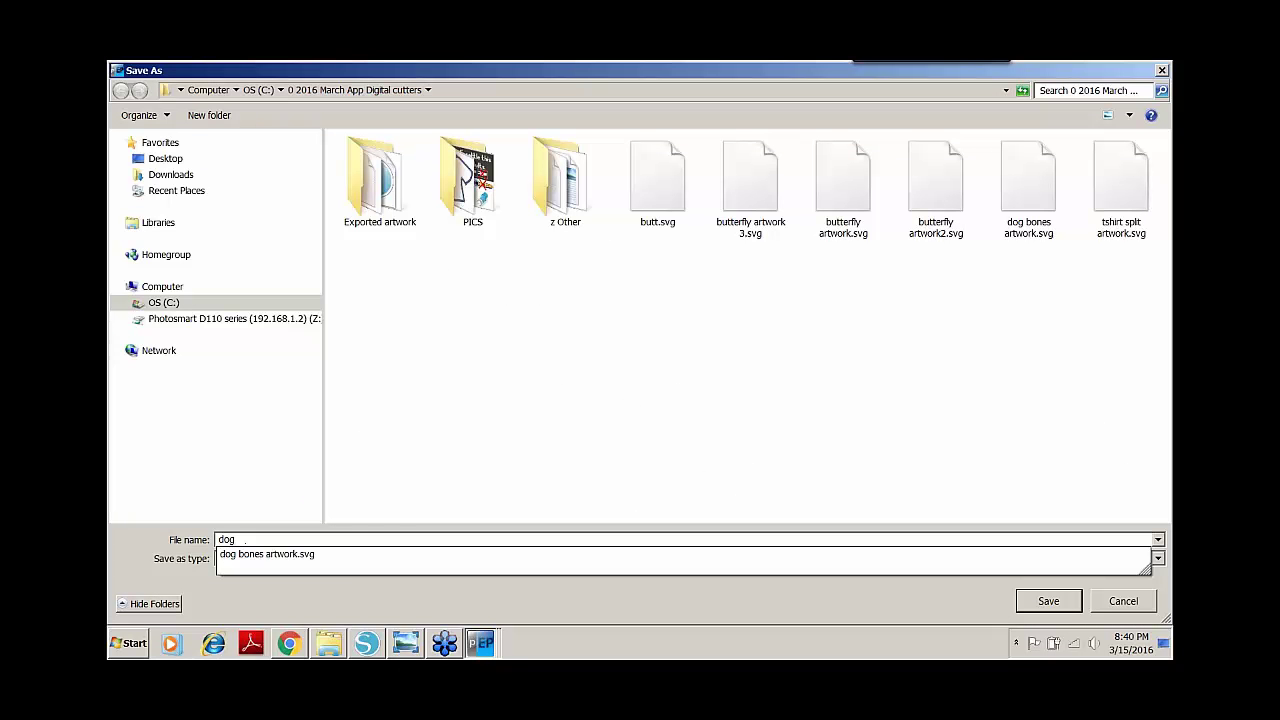
{"action": "type", "text": "bones artwork"}
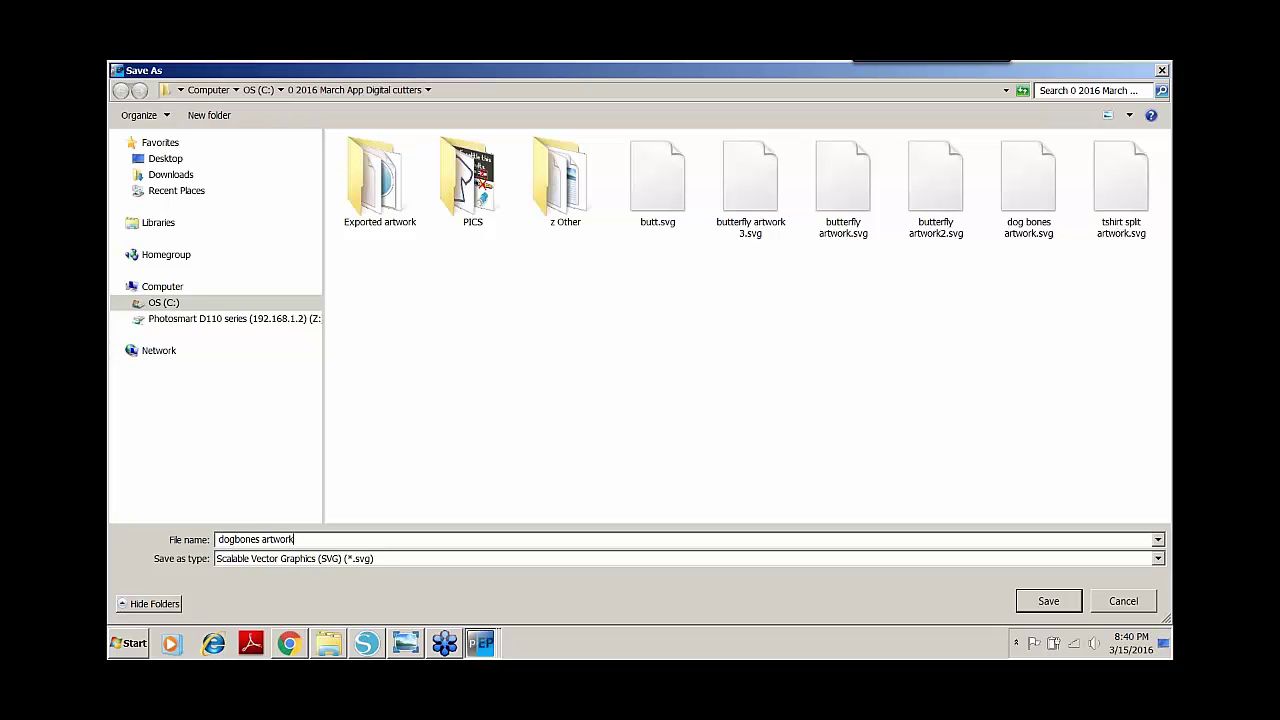
{"action": "left_click", "coordinate": [1070, 600]}
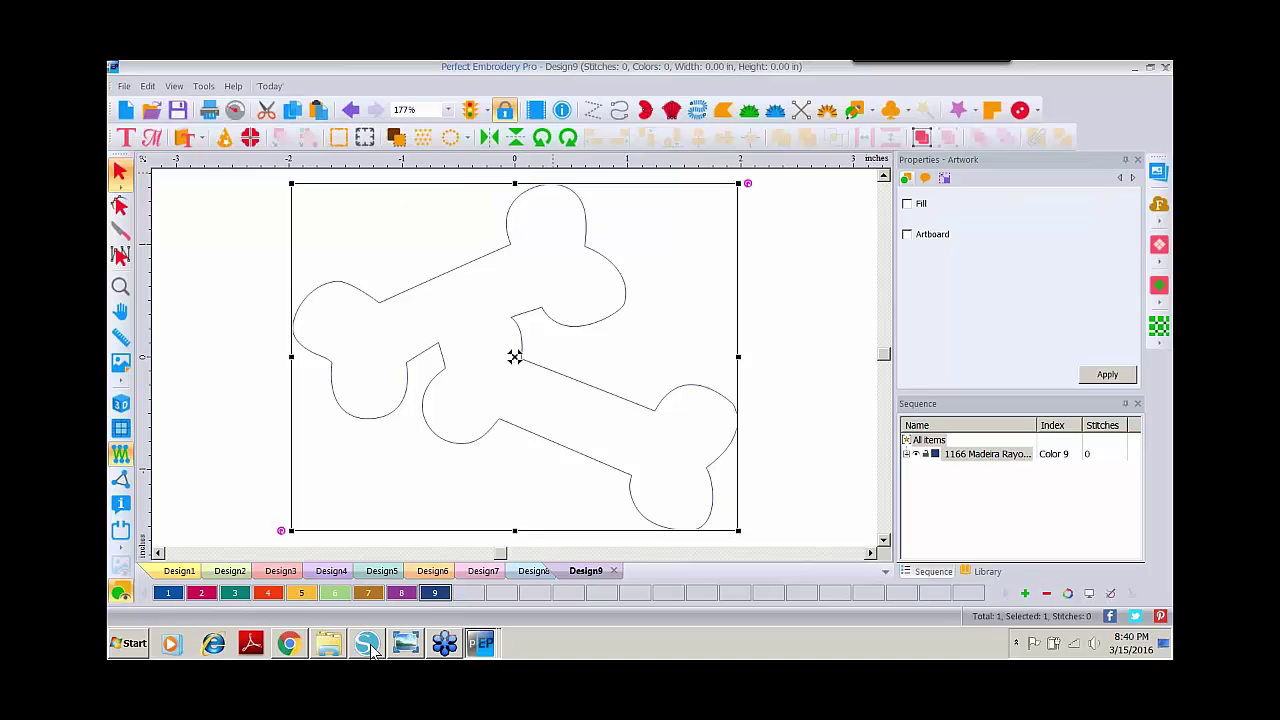
Switch to Silhouette Studio, open dogbones artwork.svg and move the bones fully onto the upper part of the cutting mat
{"action": "left_click", "coordinate": [367, 645]}
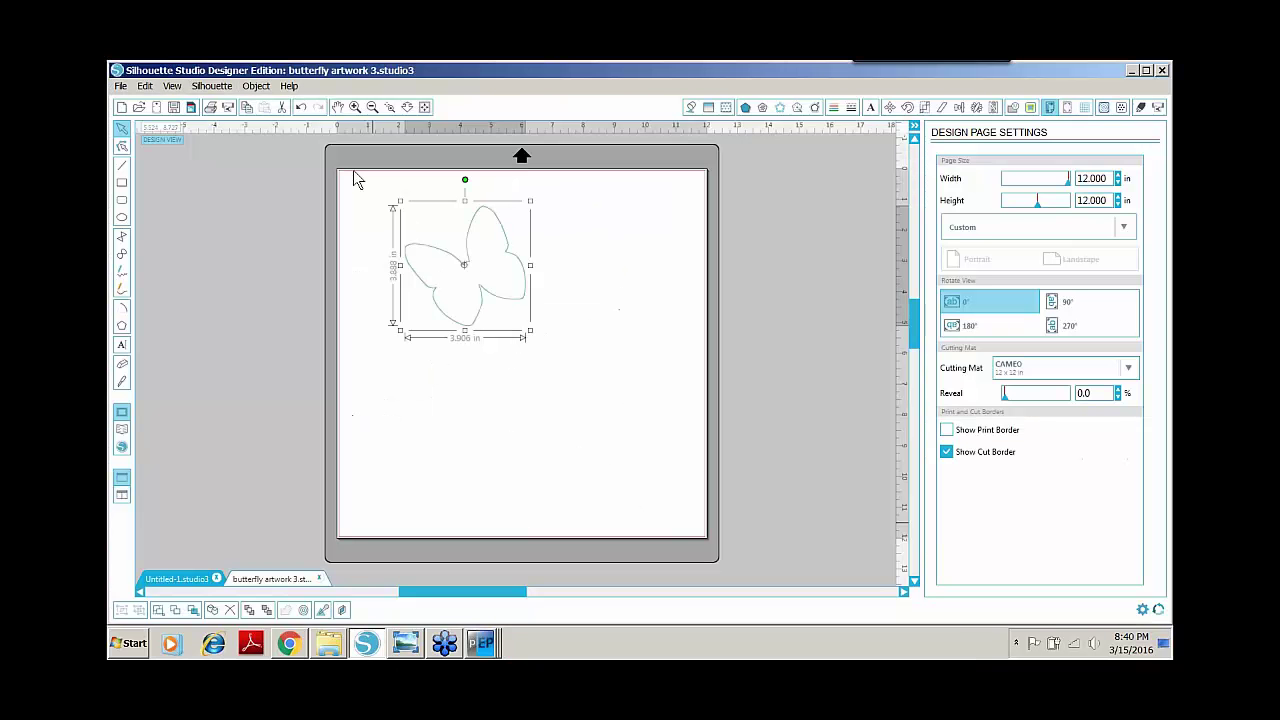
{"action": "left_click", "coordinate": [122, 88]}
{"action": "left_click", "coordinate": [178, 142]}
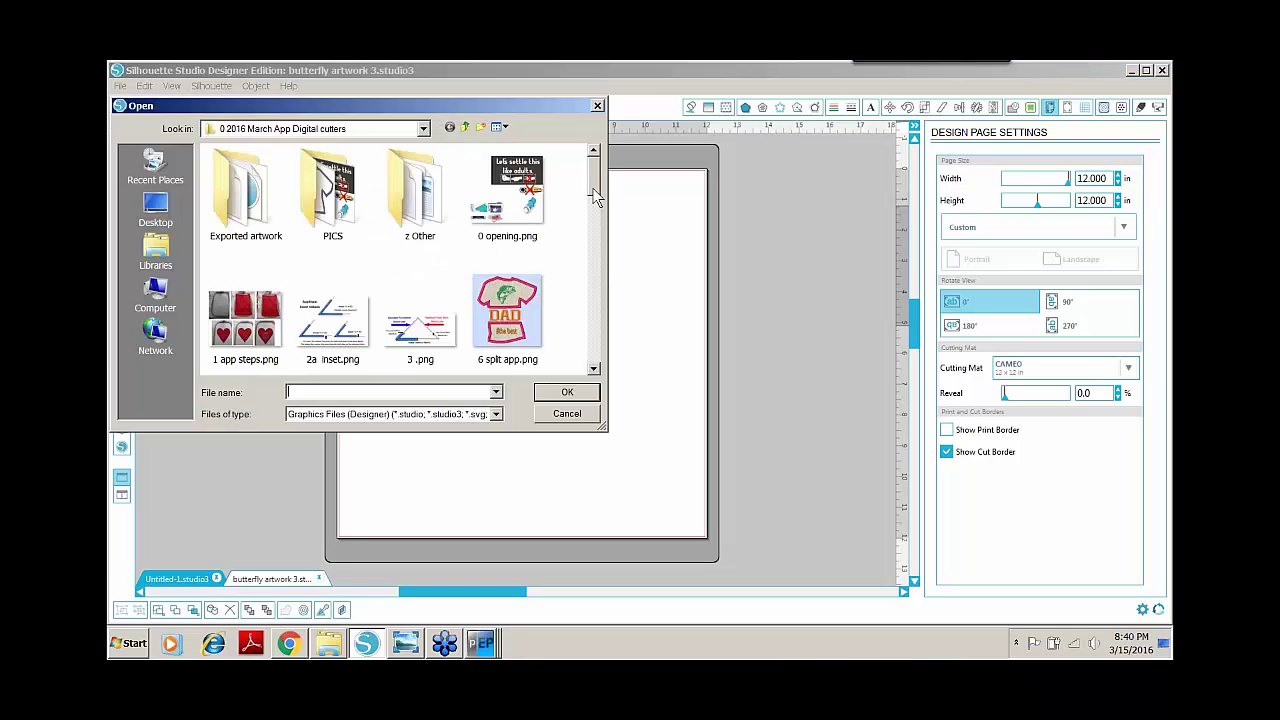
{"action": "left_click_drag", "start_coordinate": [595, 178], "coordinate": [586, 362]}
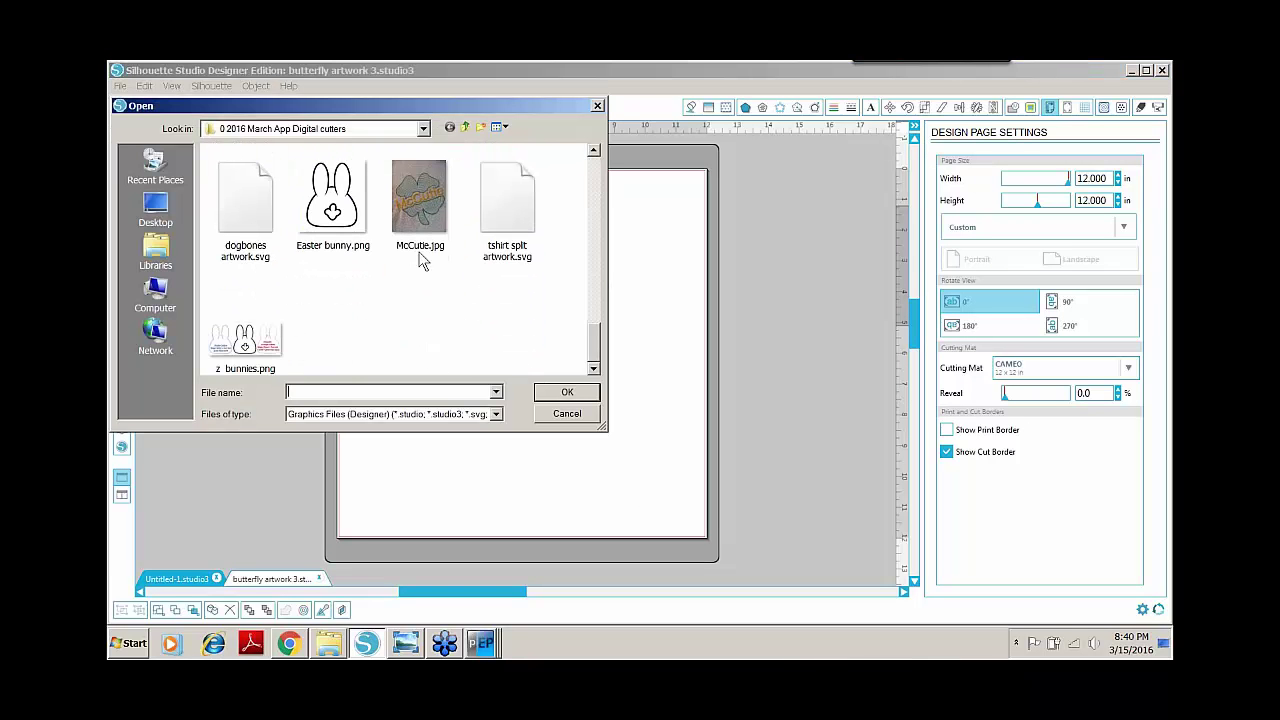
{"action": "double_click", "coordinate": [251, 214]}
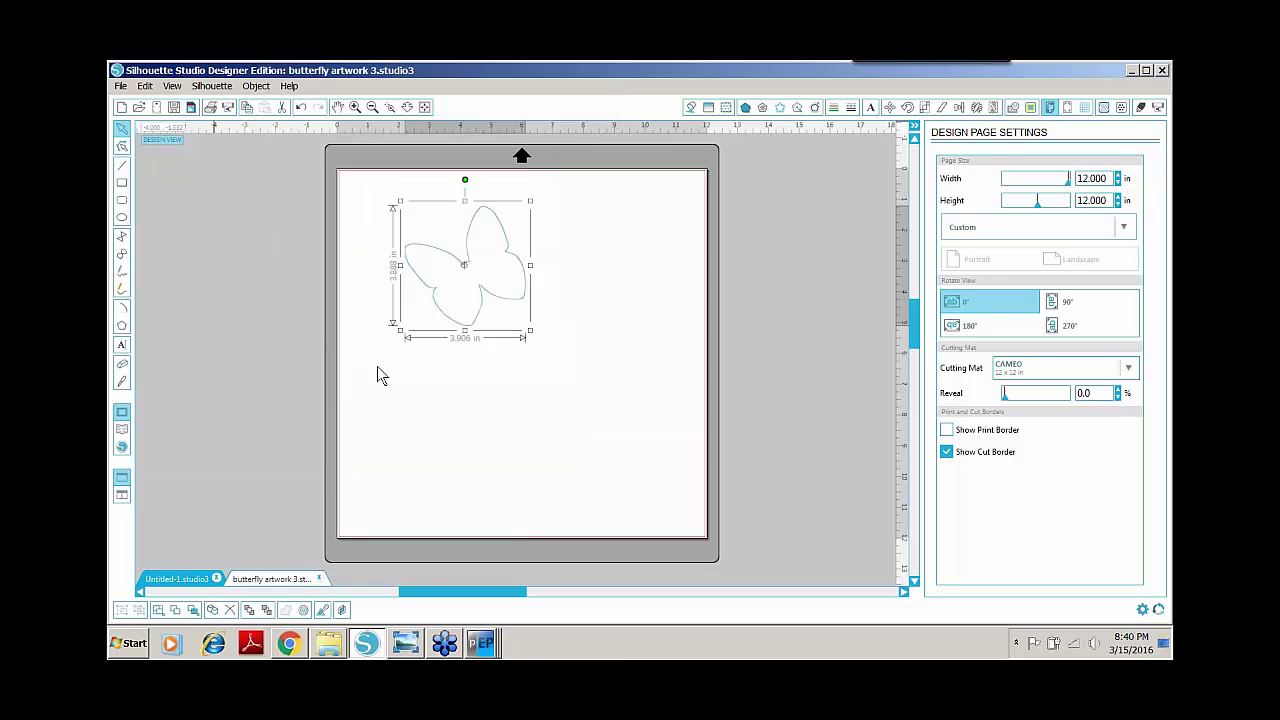
{"action": "left_click_drag", "start_coordinate": [372, 190], "coordinate": [485, 269]}
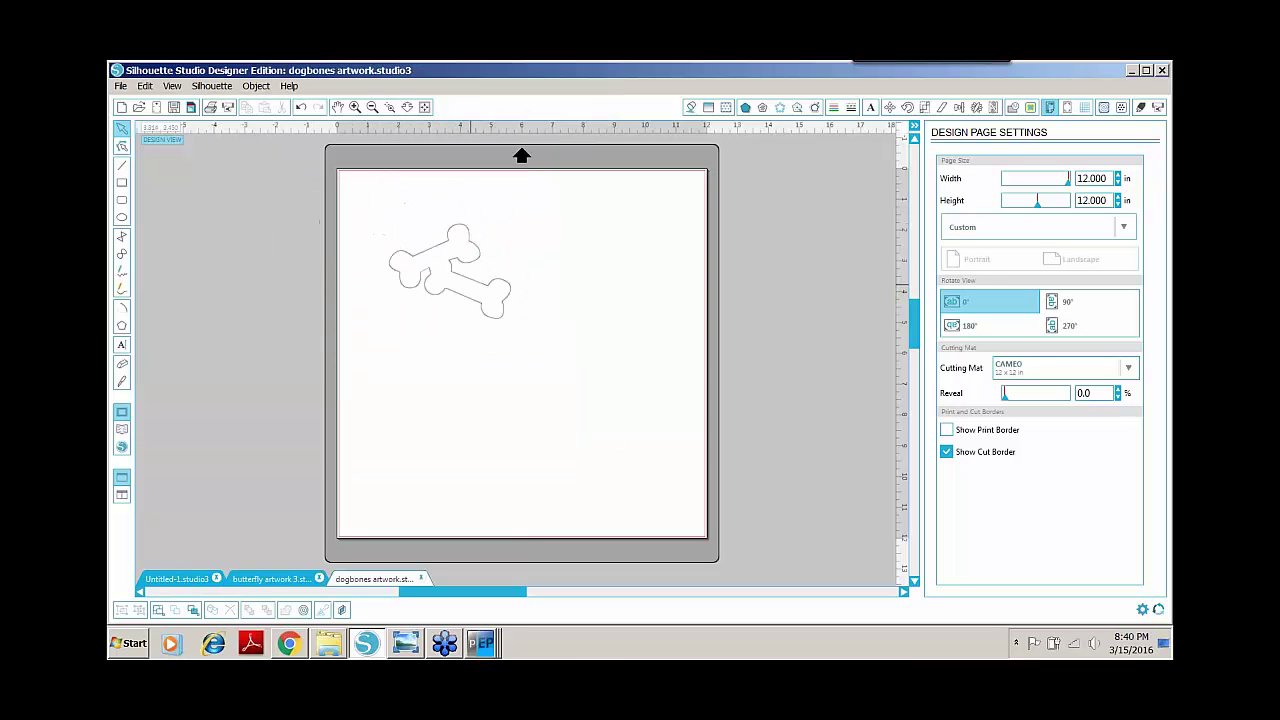
Check the bones' dimensions on the mat and compare them with the artwork's transform size in Perfect Embroidery Pro
{"action": "left_click", "coordinate": [473, 288]}
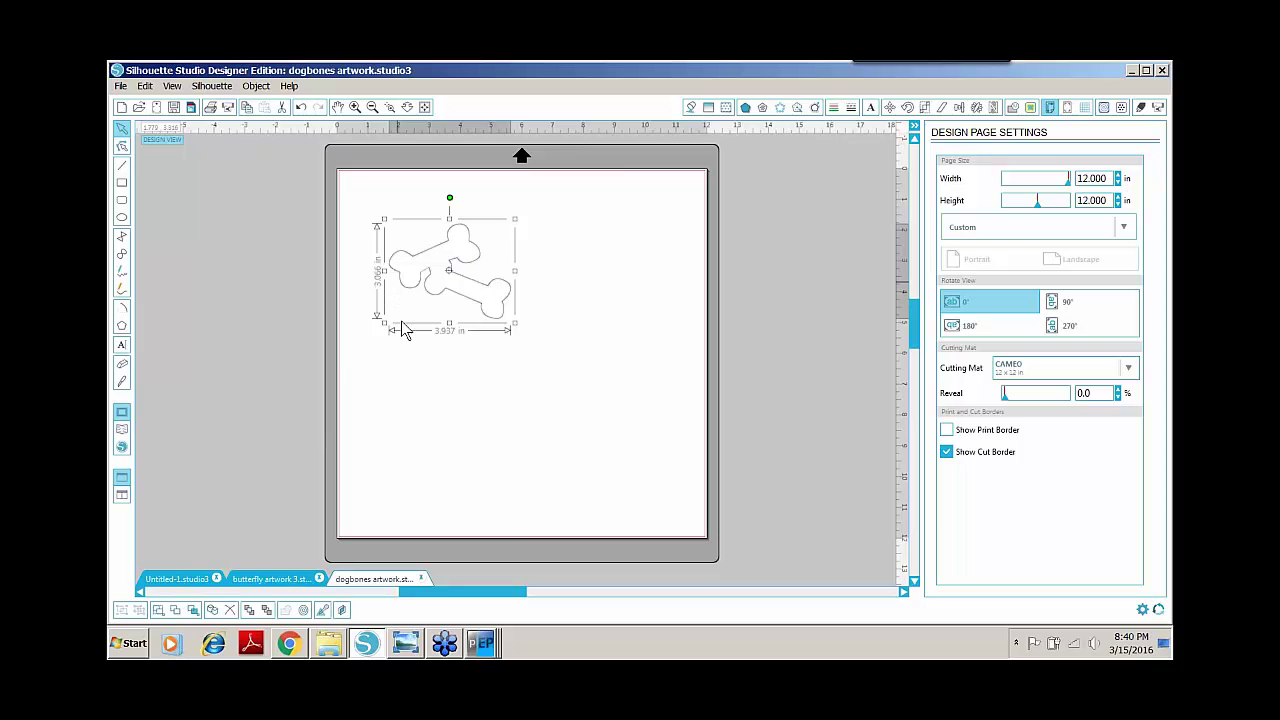
{"action": "left_click", "coordinate": [443, 645]}
{"action": "left_click", "coordinate": [462, 610]}
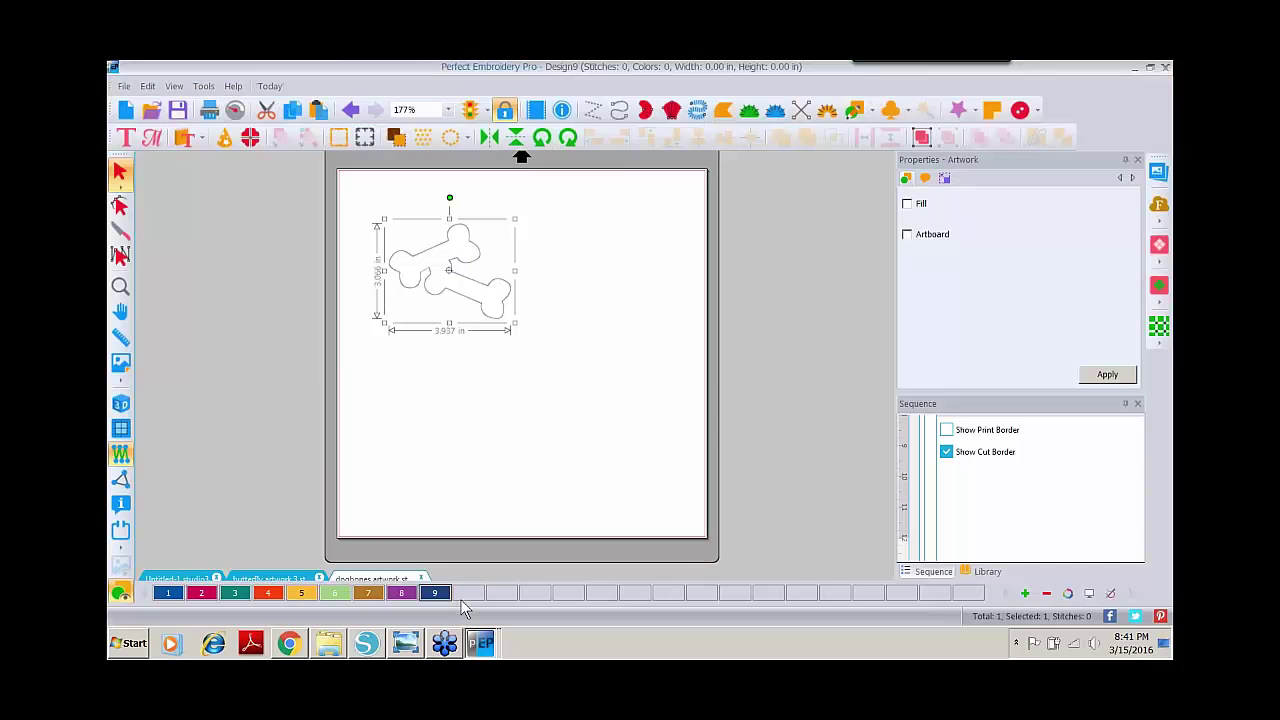
{"action": "left_click", "coordinate": [945, 177]}
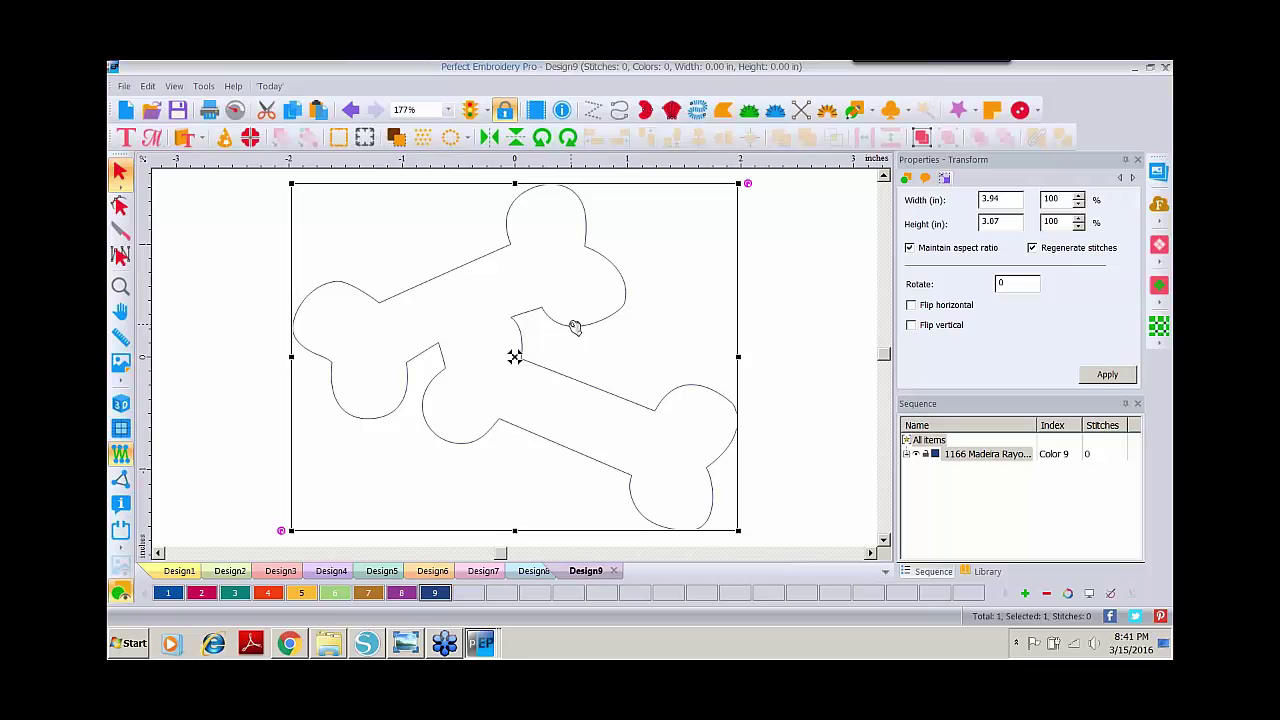
Switch to Windows Photo Viewer and page forward through the applique steps picture to the Cameo cutting picture, 13 cameo.png
{"action": "left_click", "coordinate": [407, 645]}
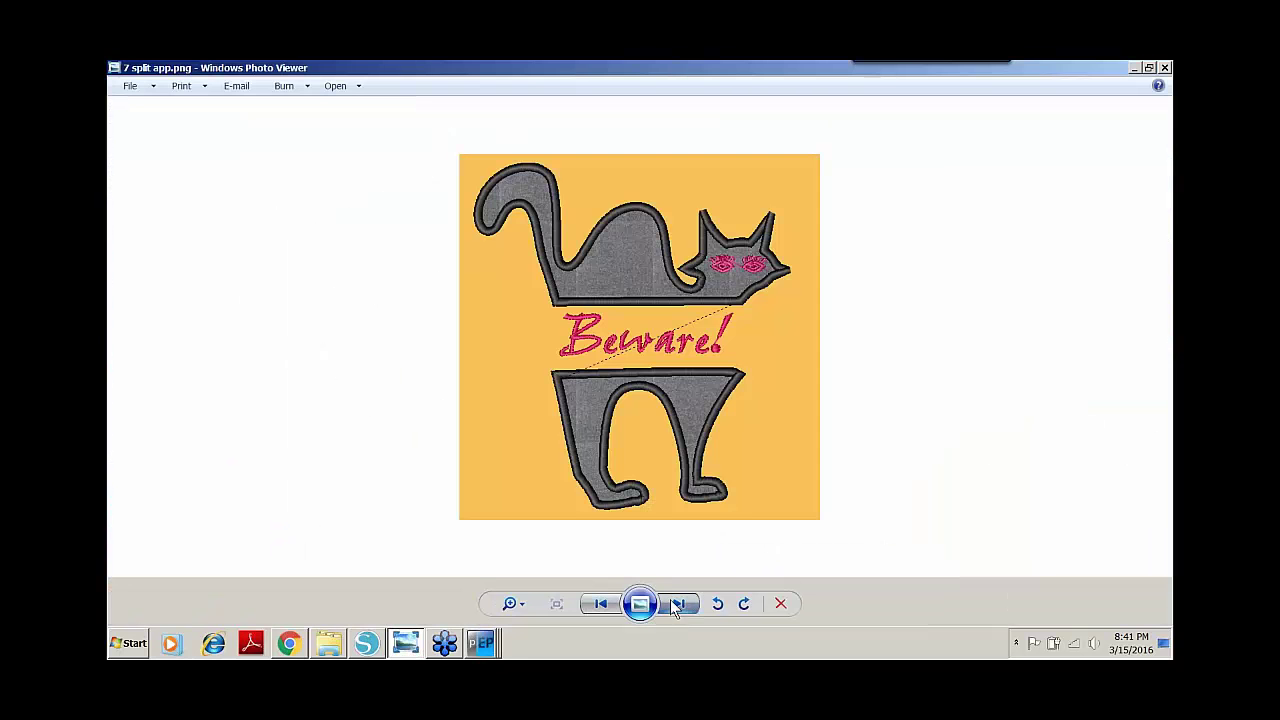
{"action": "left_click", "coordinate": [678, 604]}
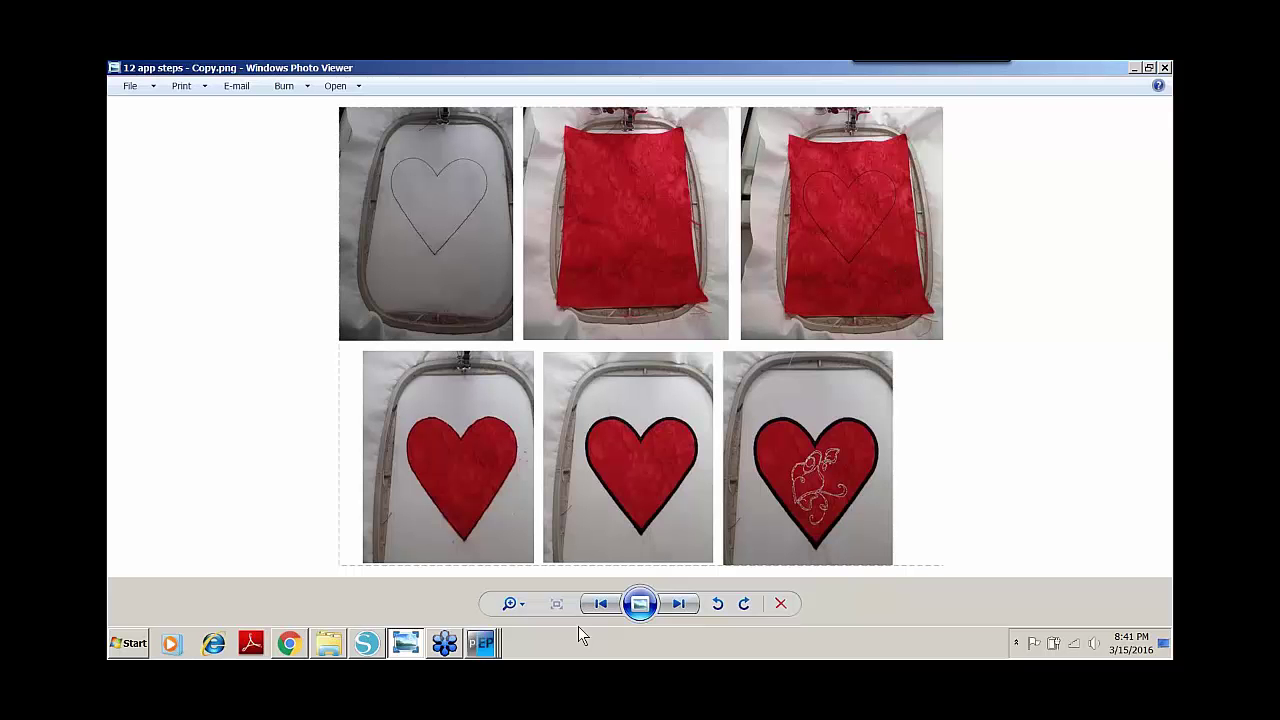
{"action": "left_click", "coordinate": [679, 603]}
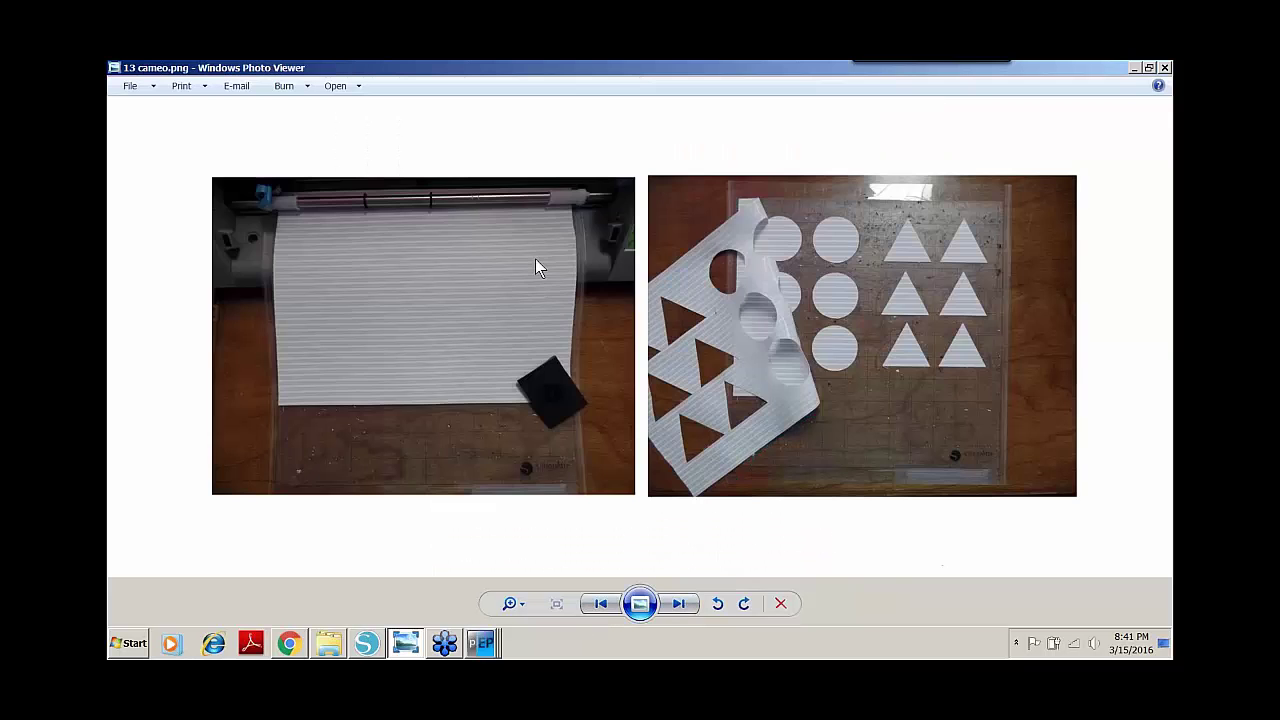